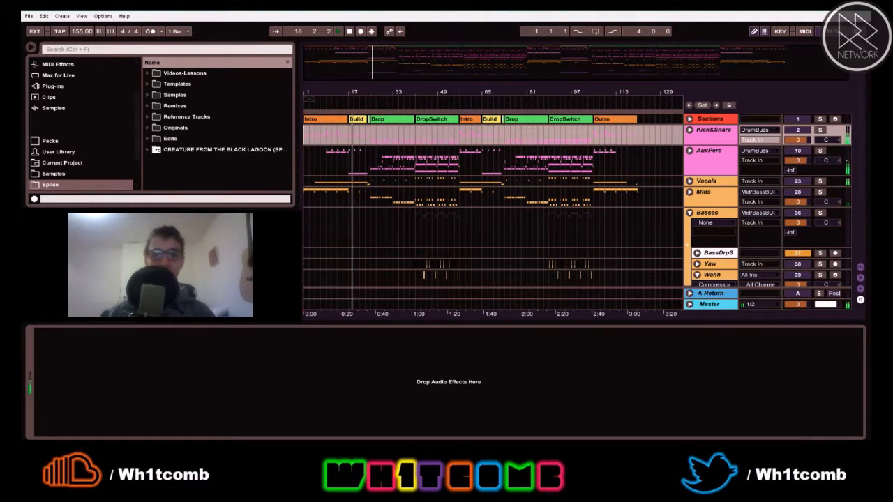
Collapse the Basses track group in the arrangement
{"action": "scroll", "coordinate": [669, 198], "scroll_direction": "down", "scroll_amount": 2}
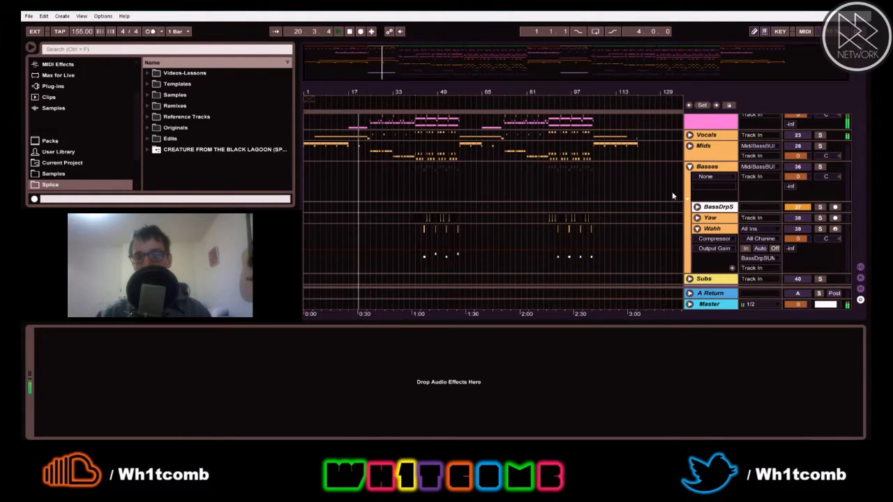
{"action": "left_click", "coordinate": [690, 167]}
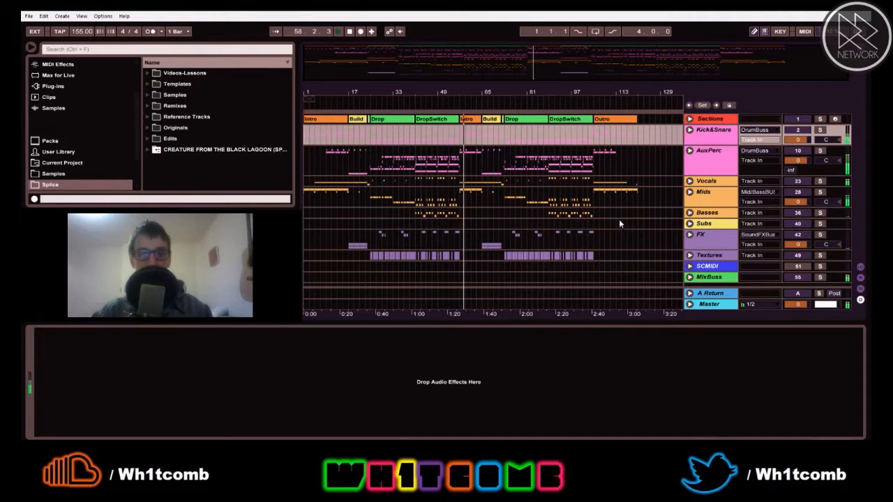
Listen to the second Intro section and the transition into it from the first DropSwitch
{"action": "left_click", "coordinate": [477, 148]}
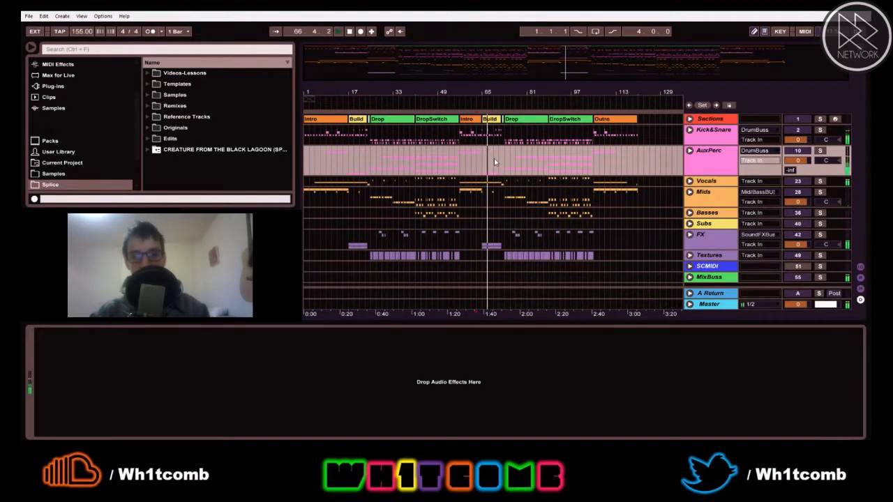
{"action": "key", "text": "space"}
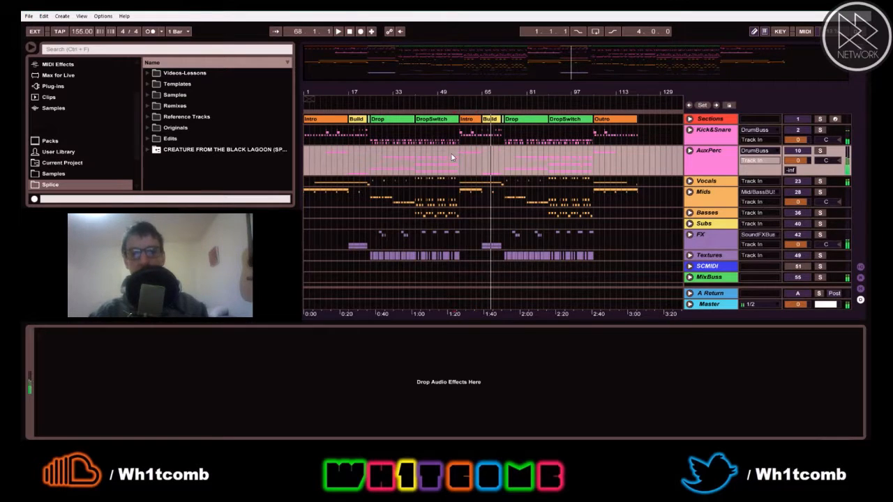
{"action": "key", "text": "space"}
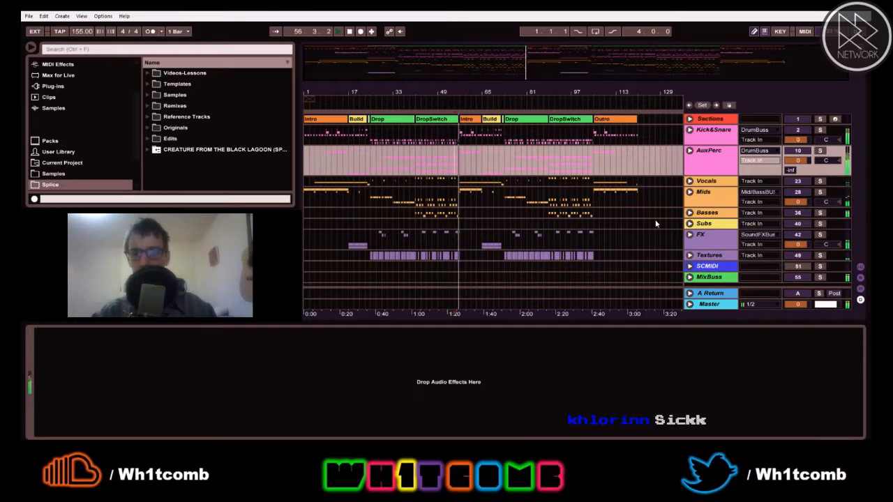
Expand the FX group and unfold its Downer track to show the clips
{"action": "left_click", "coordinate": [689, 235]}
{"action": "scroll", "coordinate": [683, 238], "scroll_direction": "down", "scroll_amount": 3}
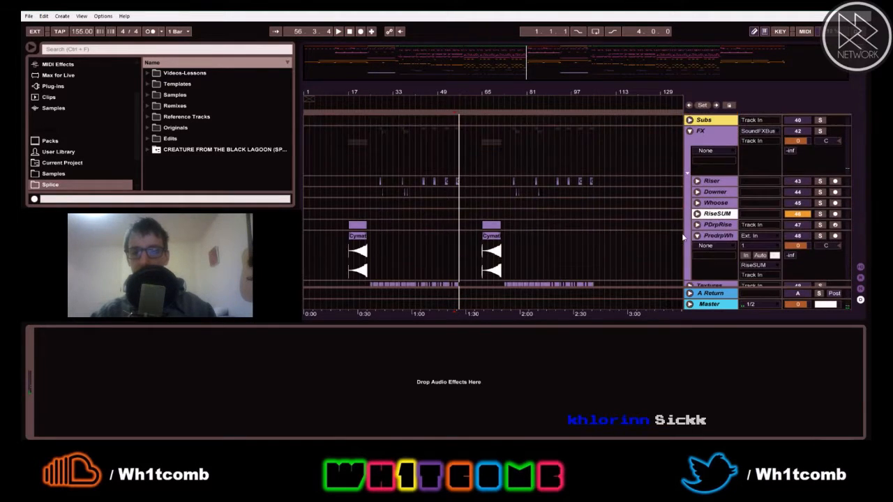
{"action": "left_click", "coordinate": [696, 192]}
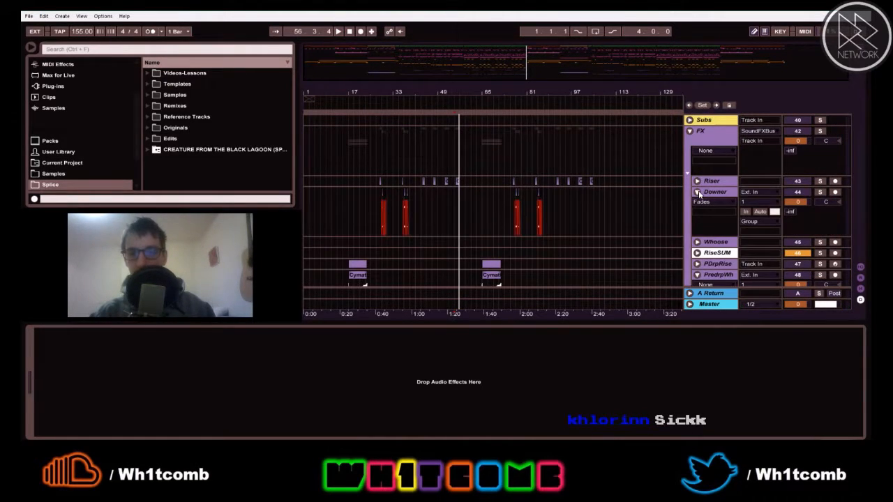
Play back the arrangement from bar 35 to hear the Downer clips around bar 37
{"action": "left_click", "coordinate": [398, 195]}
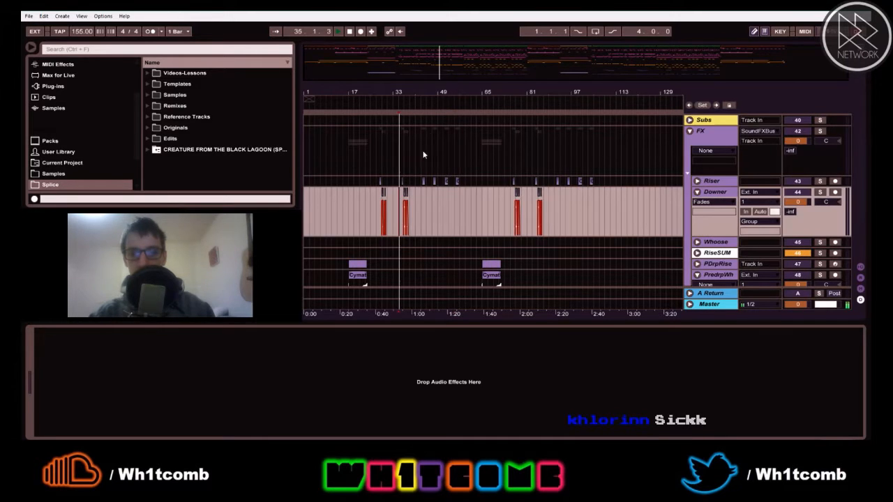
{"action": "left_click_drag", "start_coordinate": [435, 88], "coordinate": [435, 112]}
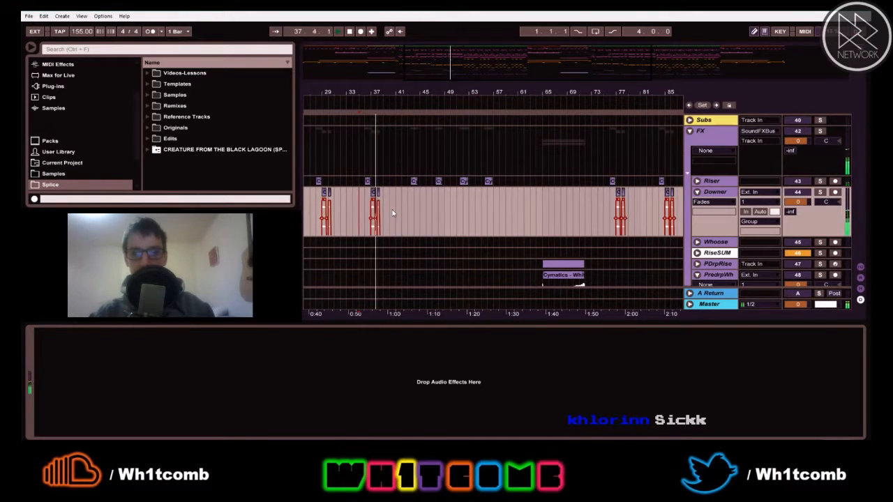
{"action": "key", "text": "space"}
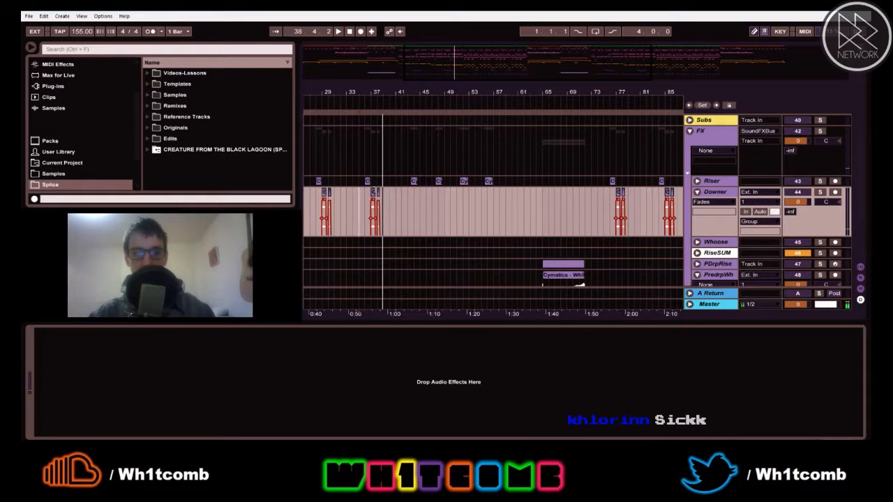
Try a copy of the bar 37 Downer clip around bar 56, adjusting its length and position while auditioning it
{"action": "left_click", "coordinate": [371, 197]}
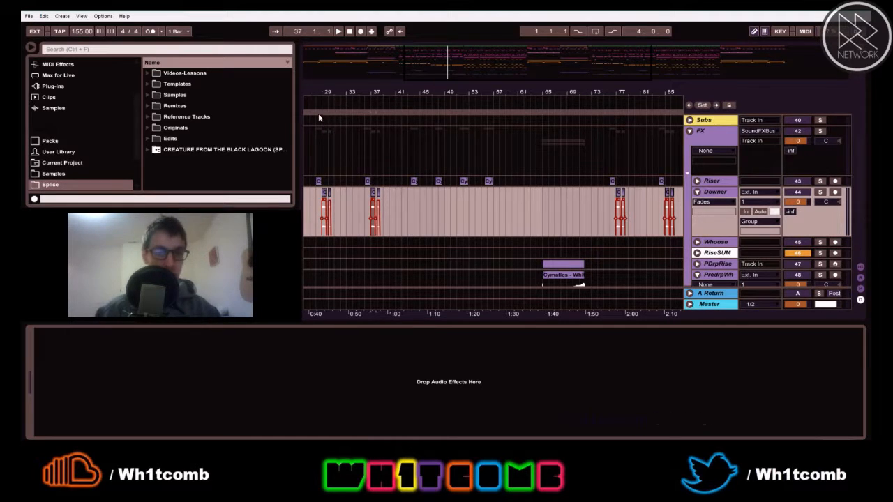
{"action": "left_click", "coordinate": [480, 213]}
{"action": "key", "text": "space"}
{"action": "left_click_drag", "start_coordinate": [514, 92], "coordinate": [513, 168]}
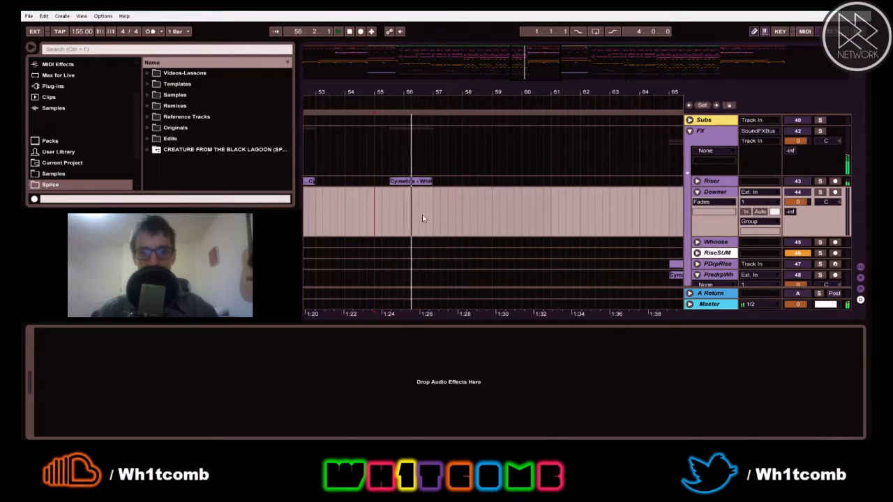
{"action": "key", "text": "ctrl+v"}
{"action": "key", "text": "space"}
{"action": "left_click_drag", "start_coordinate": [432, 210], "coordinate": [469, 210]}
{"action": "left_click", "coordinate": [380, 214]}
{"action": "key", "text": "space"}
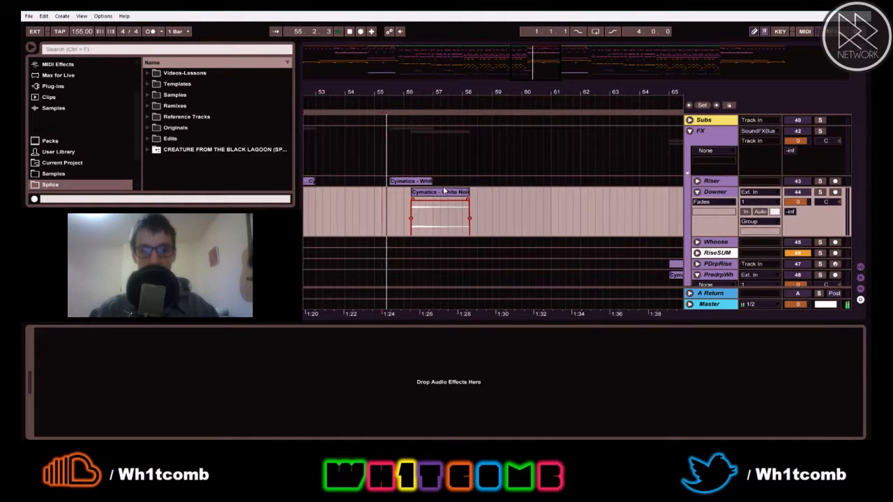
{"action": "left_click_drag", "start_coordinate": [417, 197], "coordinate": [416, 200]}
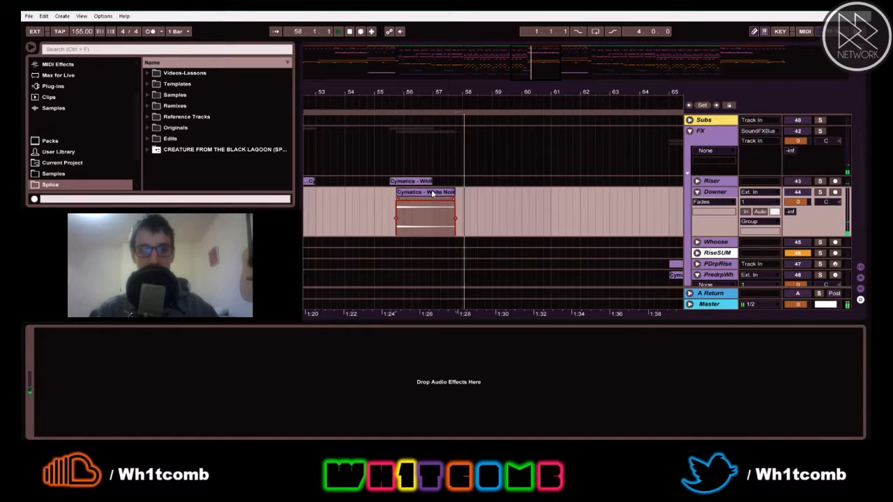
{"action": "left_click_drag", "start_coordinate": [426, 91], "coordinate": [497, 23]}
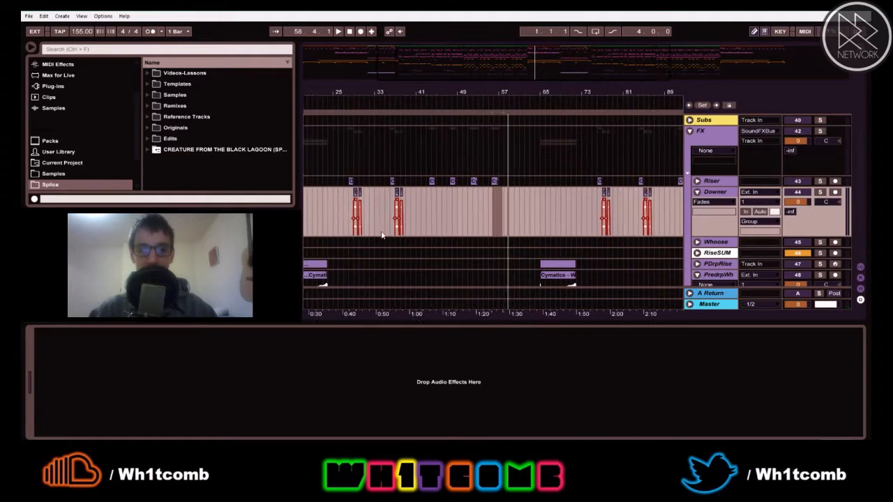
Solo the Downer track and audition its clip at bar 37
{"action": "left_click", "coordinate": [397, 192]}
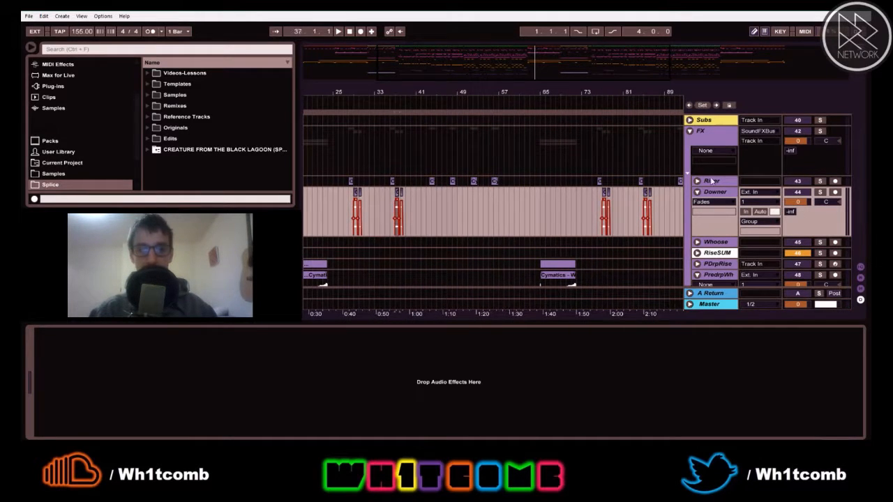
{"action": "left_click", "coordinate": [820, 191]}
{"action": "key", "text": "space"}
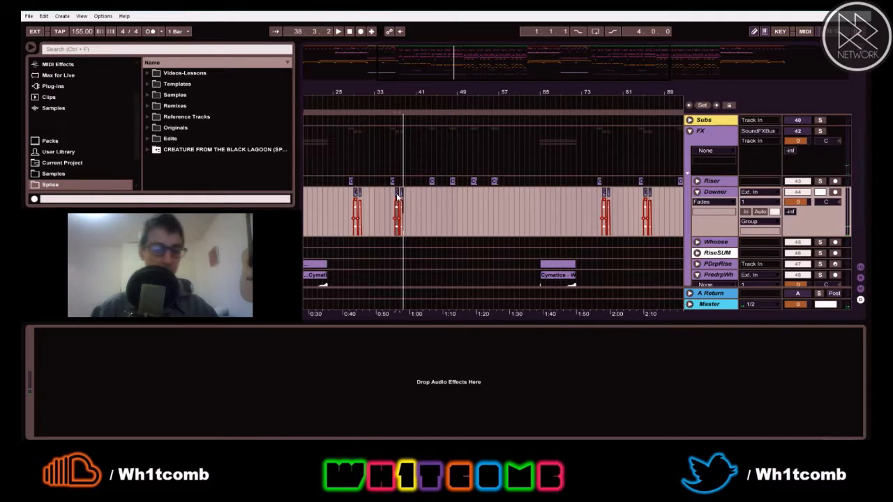
Turn off the Downer track's solo and listen to the transition around bars 55 to 58
{"action": "left_click", "coordinate": [495, 210]}
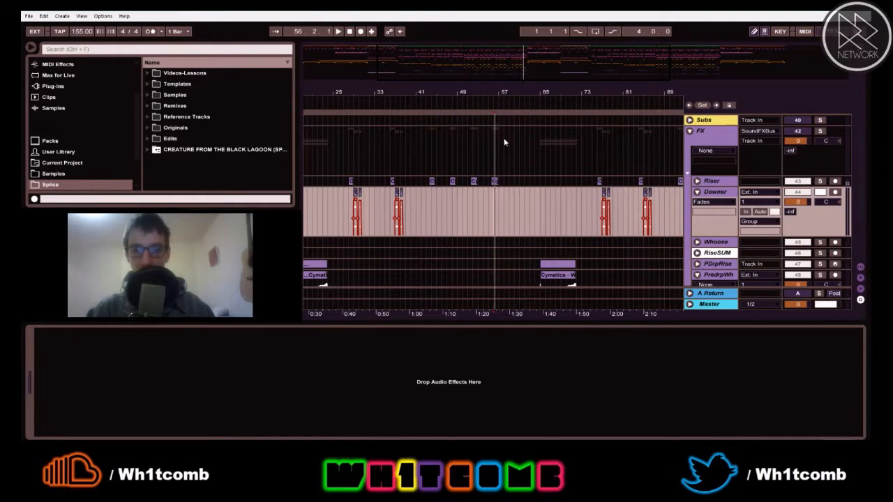
{"action": "left_click", "coordinate": [820, 191]}
{"action": "key", "text": "space"}
{"action": "key", "text": "space"}
{"action": "left_click_drag", "start_coordinate": [507, 93], "coordinate": [479, 149]}
{"action": "left_click", "coordinate": [392, 198]}
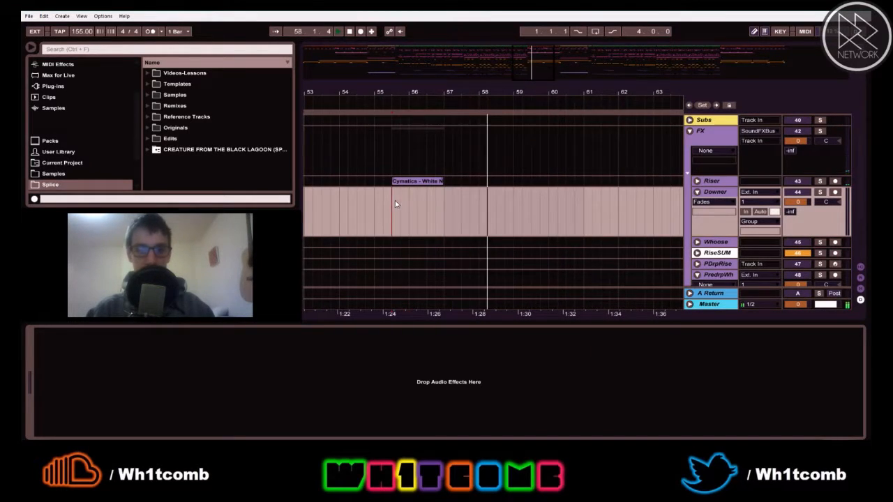
{"action": "key", "text": "space"}
Delete the last Riser clip before bar 57, place a two-bar white noise clip at bar 55 on the Downer track, and audition it
{"action": "left_click", "coordinate": [434, 181]}
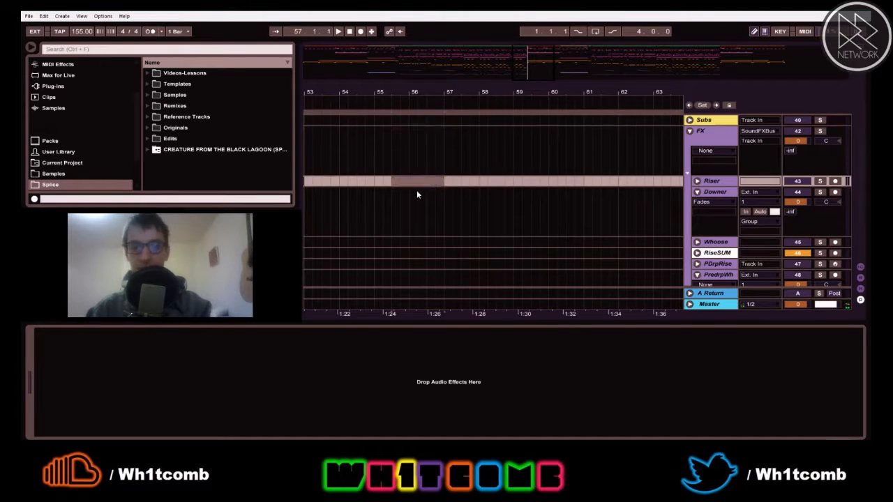
{"action": "left_click", "coordinate": [392, 203]}
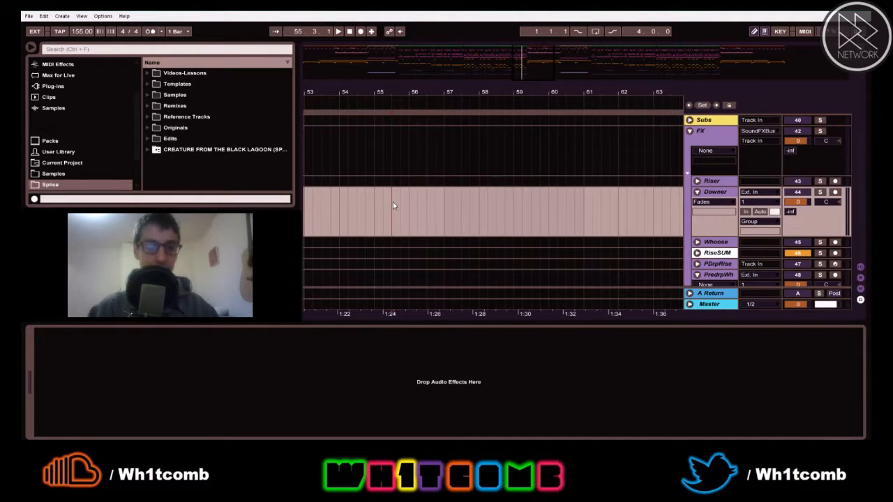
{"action": "key", "text": "ctrl+v"}
{"action": "mouse_move", "coordinate": [444, 188]}
{"action": "left_mouse_down"}
{"action": "mouse_move", "coordinate": [479, 191]}
{"action": "mouse_move", "coordinate": [423, 197]}
{"action": "left_mouse_up"}
{"action": "left_click_drag", "start_coordinate": [345, 205], "coordinate": [335, 206]}
{"action": "key", "text": "space"}
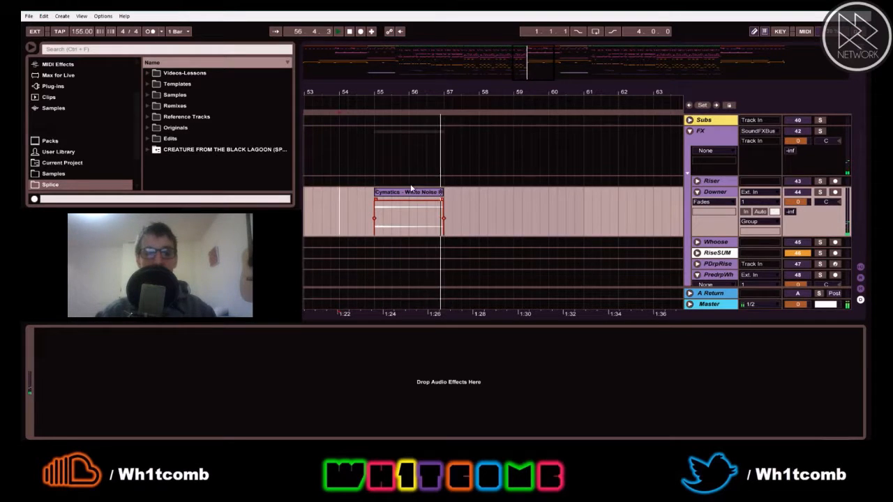
{"action": "key", "text": "space"}
Move the Downer track's white noise clip to the middle of bar 56, audition it, and shorten it to one bar
{"action": "left_click_drag", "start_coordinate": [401, 198], "coordinate": [454, 196]}
{"action": "left_click", "coordinate": [373, 213]}
{"action": "key", "text": "space"}
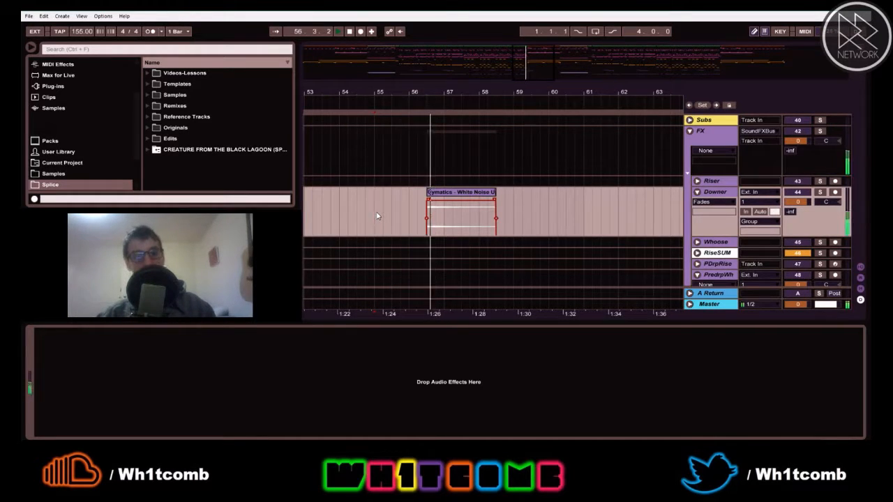
{"action": "left_click_drag", "start_coordinate": [497, 197], "coordinate": [461, 199]}
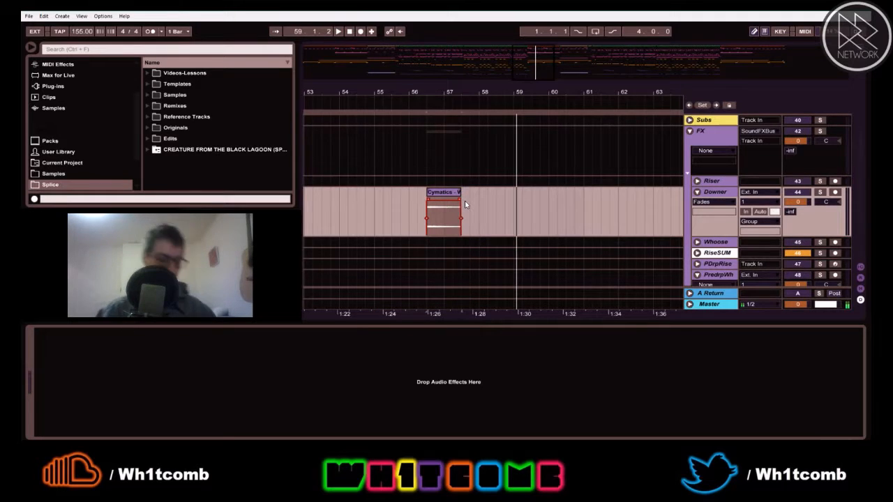
Fold the Downer track and collapse the FX group
{"action": "left_click_drag", "start_coordinate": [435, 92], "coordinate": [433, 40]}
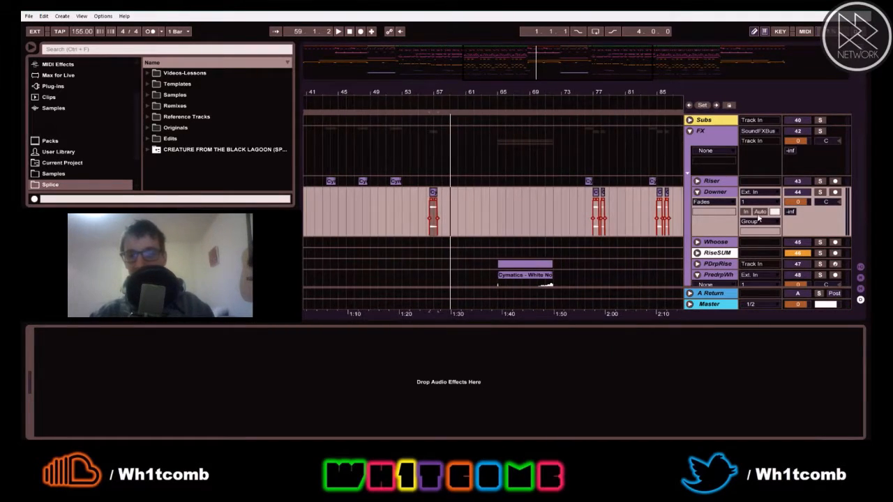
{"action": "left_click", "coordinate": [697, 192]}
{"action": "left_click", "coordinate": [689, 132]}
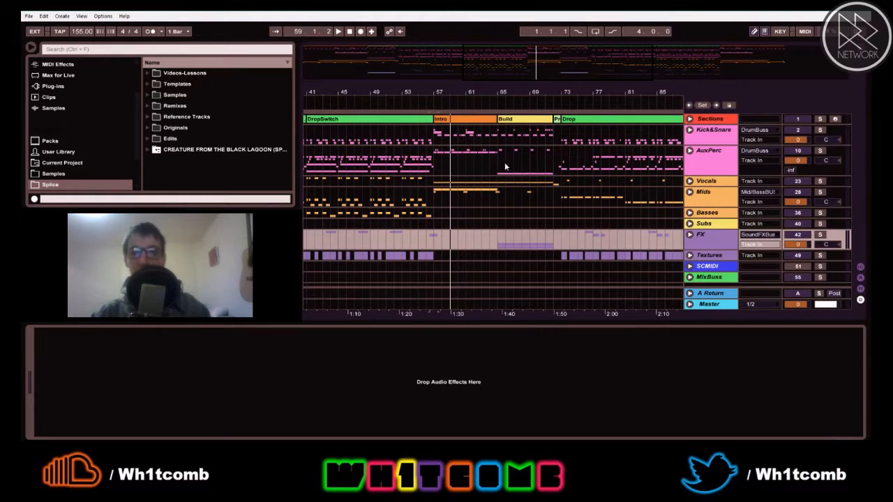
Listen to the end of the second Build into the PreDrop, and to the Intro leading into that Build
{"action": "left_click", "coordinate": [534, 167]}
{"action": "key", "text": "space"}
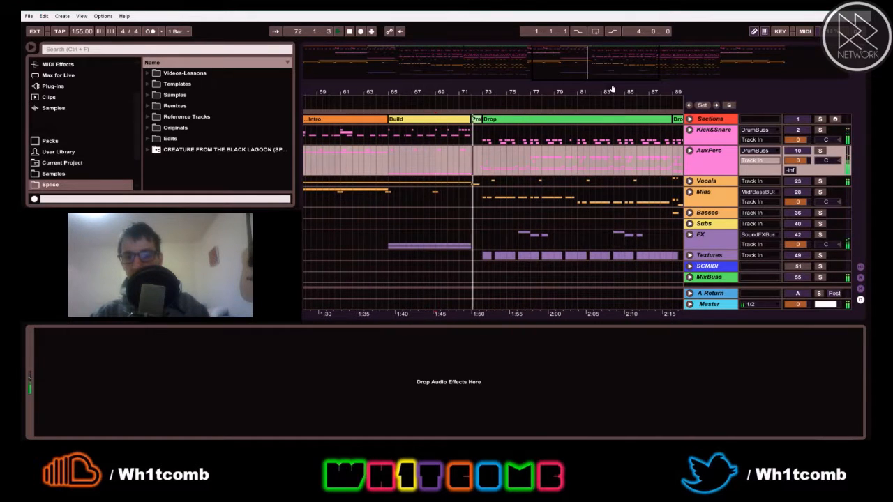
{"action": "key", "text": "space"}
{"action": "left_click_drag", "start_coordinate": [579, 91], "coordinate": [551, 35]}
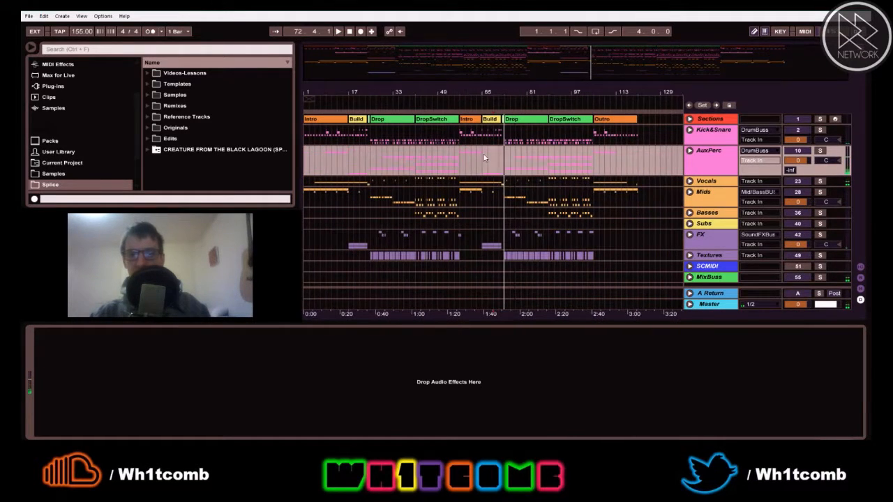
{"action": "left_click", "coordinate": [478, 241]}
{"action": "key", "text": "space"}
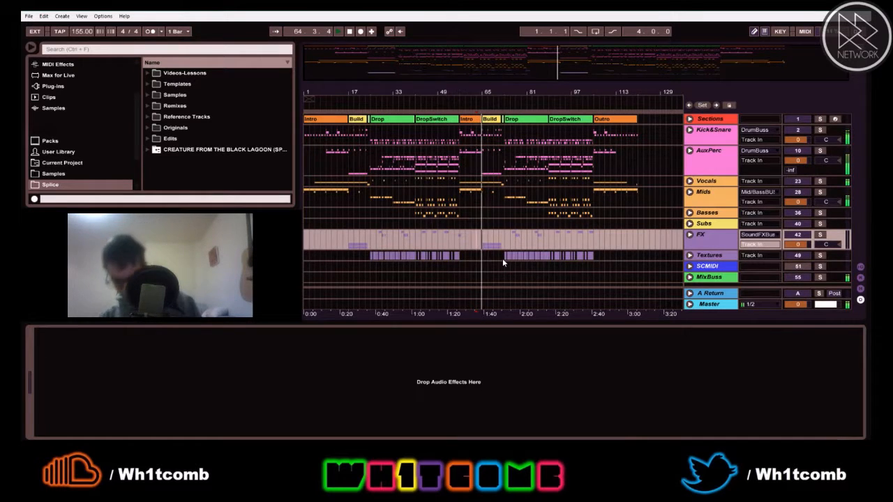
{"action": "key", "text": "space"}
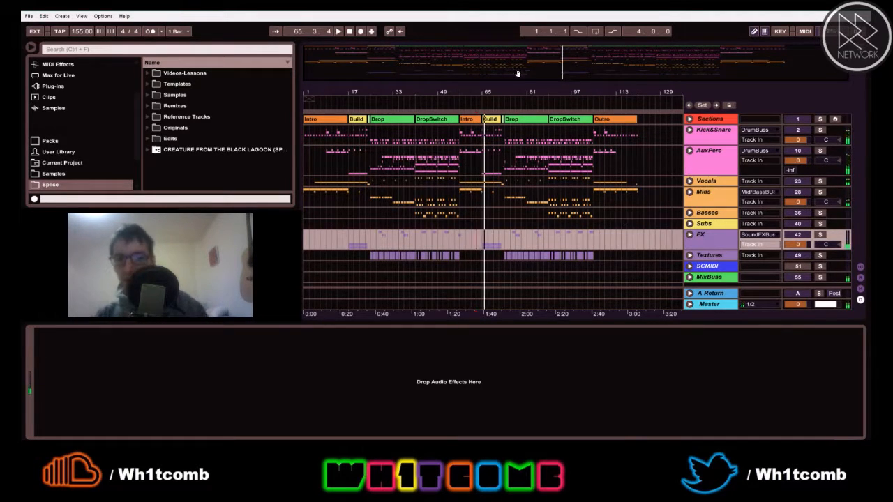
Play back the start of the second Drop at bar 73
{"action": "left_click_drag", "start_coordinate": [500, 93], "coordinate": [484, 320]}
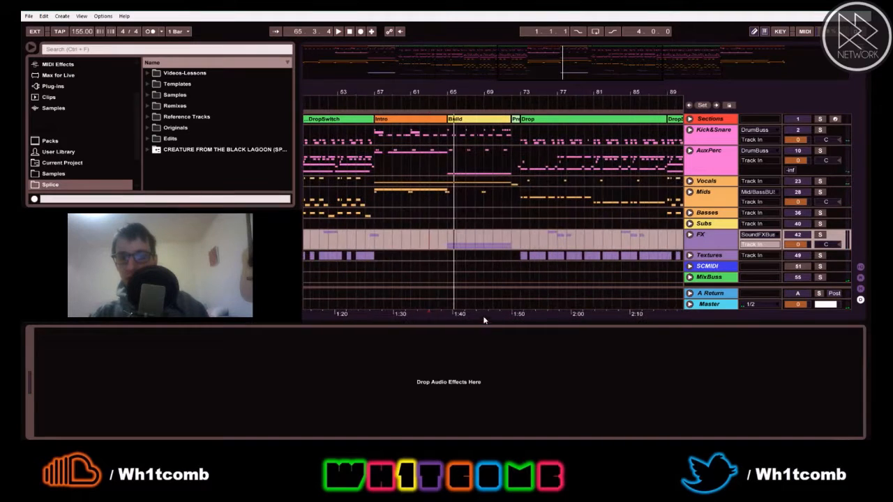
{"action": "left_click", "coordinate": [521, 237]}
{"action": "key", "text": "space"}
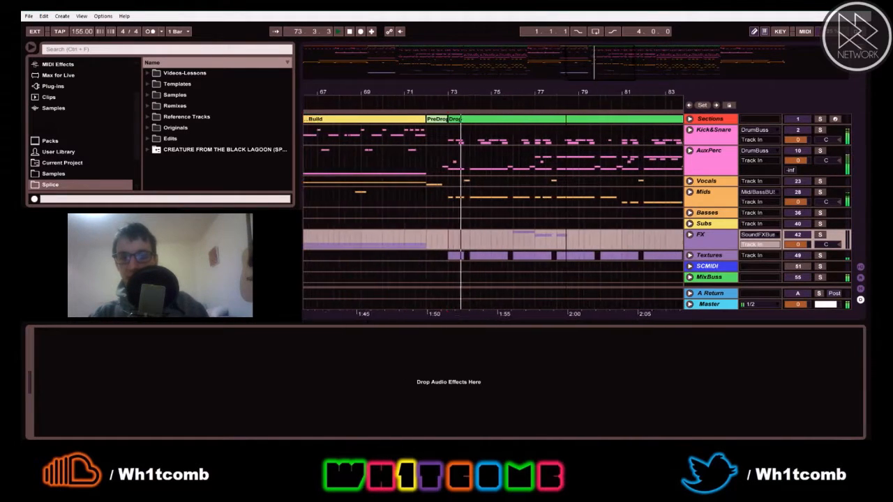
{"action": "key", "text": "space"}
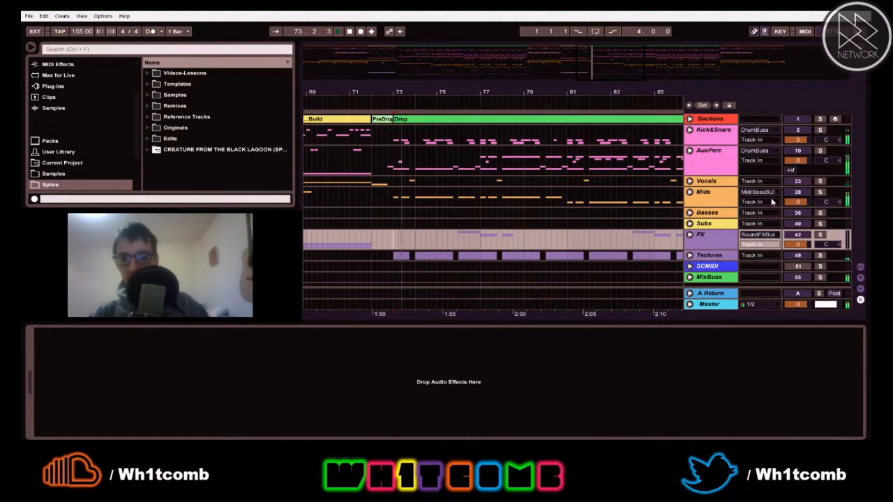
Expand the Mids group and show the device chain of the Future Ch track below DrpSUM
{"action": "left_click", "coordinate": [690, 195]}
{"action": "scroll", "coordinate": [692, 198], "scroll_direction": "down", "scroll_amount": 4}
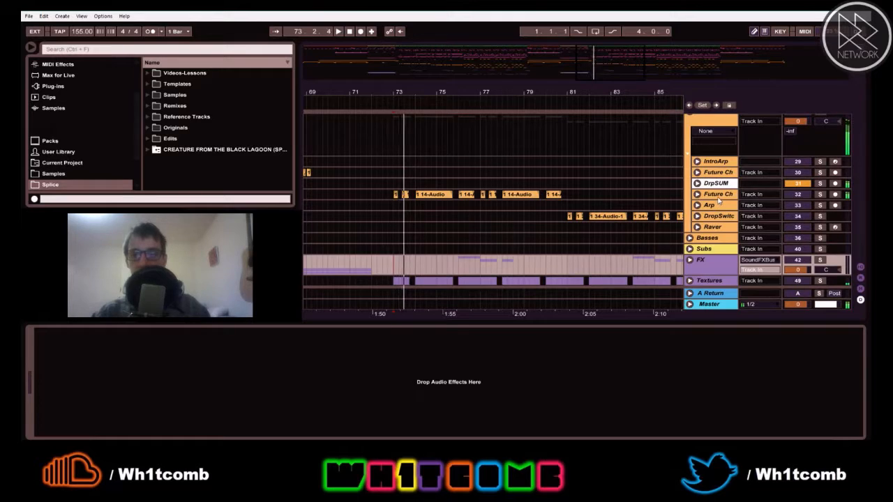
{"action": "left_click", "coordinate": [718, 197]}
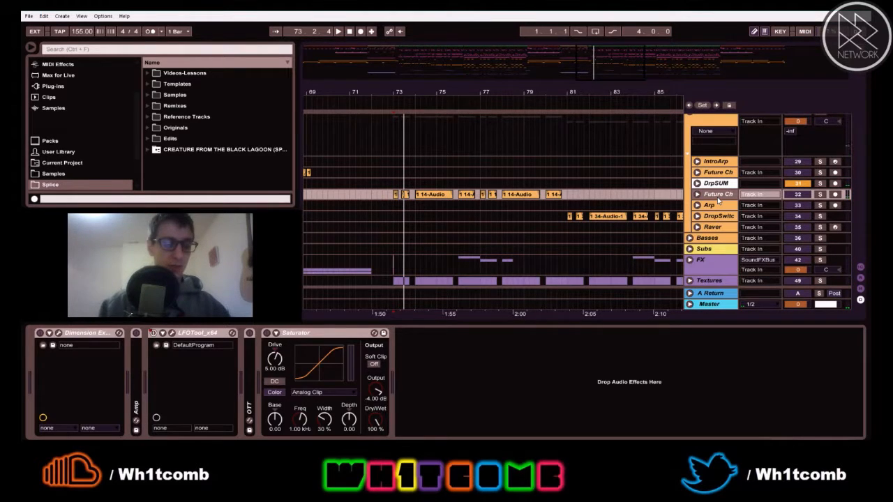
Insert a new audio track below the Future Ch drop track in the Mids group and arm it for recording
{"action": "key", "text": "ctrl+t"}
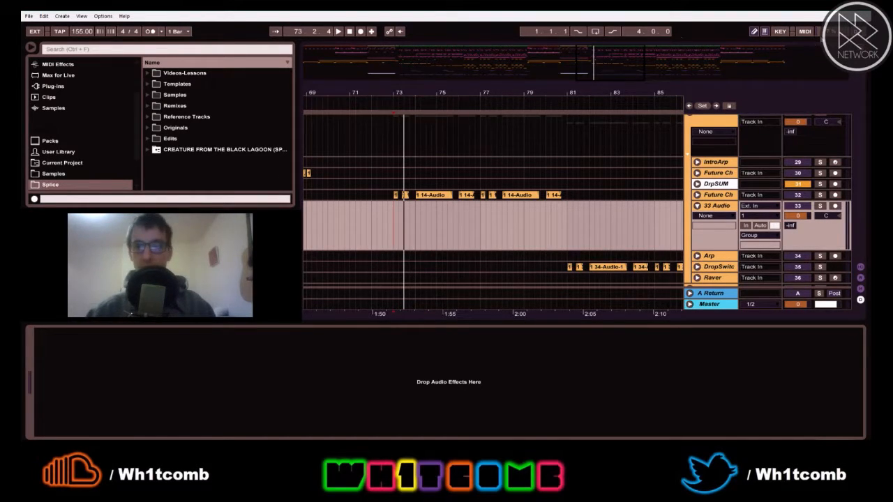
{"action": "left_click", "coordinate": [835, 207]}
{"action": "key", "text": "space"}
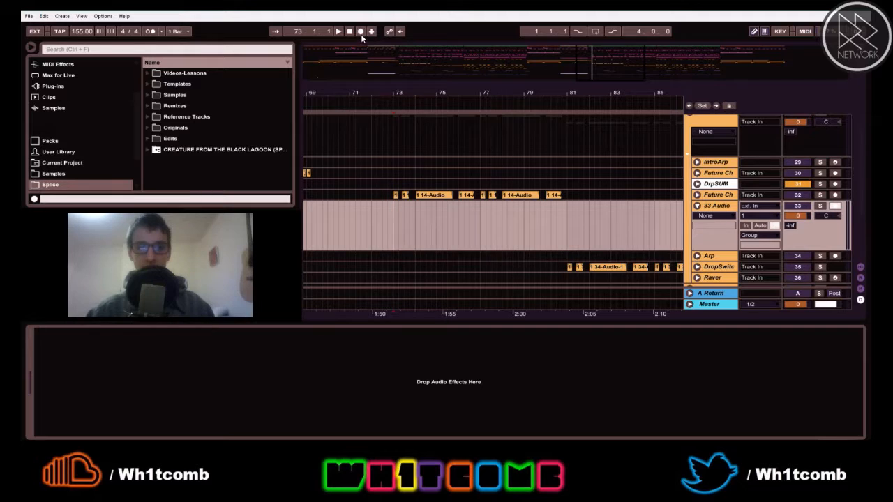
Solo the Future Ch track that plays the second Drop's chords
{"action": "left_click_drag", "start_coordinate": [819, 201], "coordinate": [819, 205]}
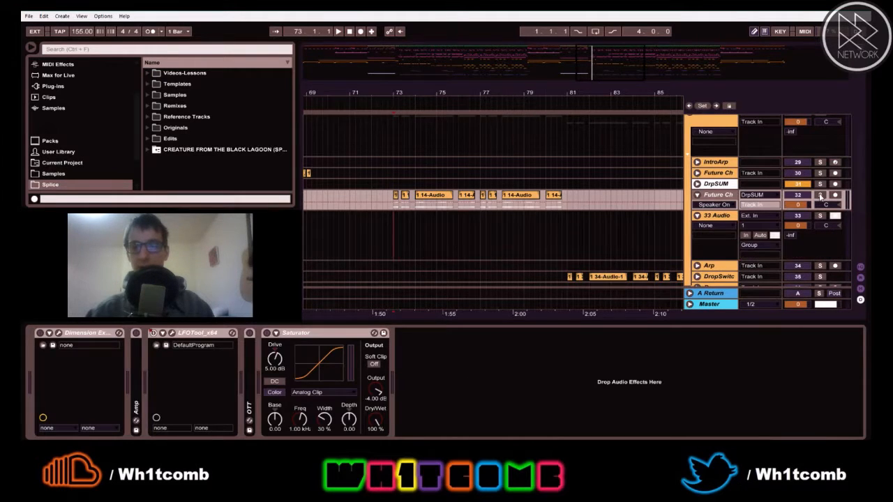
{"action": "left_click", "coordinate": [819, 195]}
{"action": "left_click", "coordinate": [786, 231]}
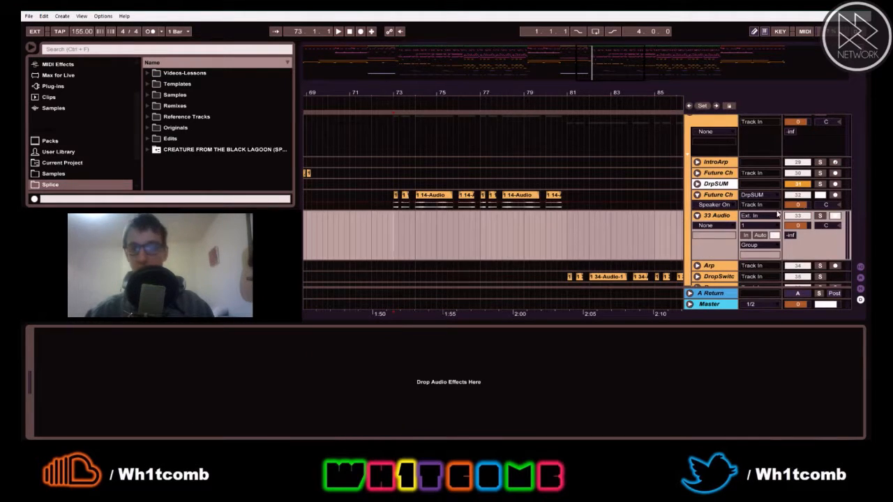
Set the new audio track's input to Resampling and record the soloed chords from bar 73 to bar 81
{"action": "left_click", "coordinate": [758, 216]}
{"action": "left_click", "coordinate": [747, 252]}
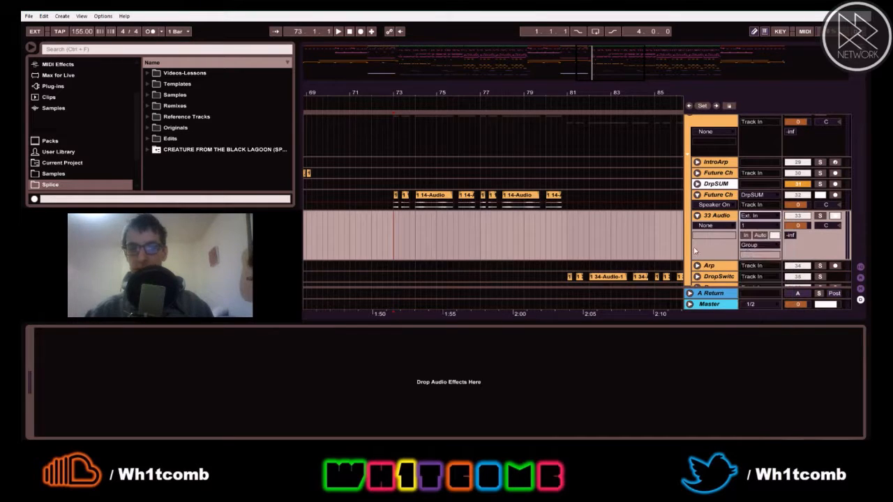
{"action": "left_click", "coordinate": [359, 32]}
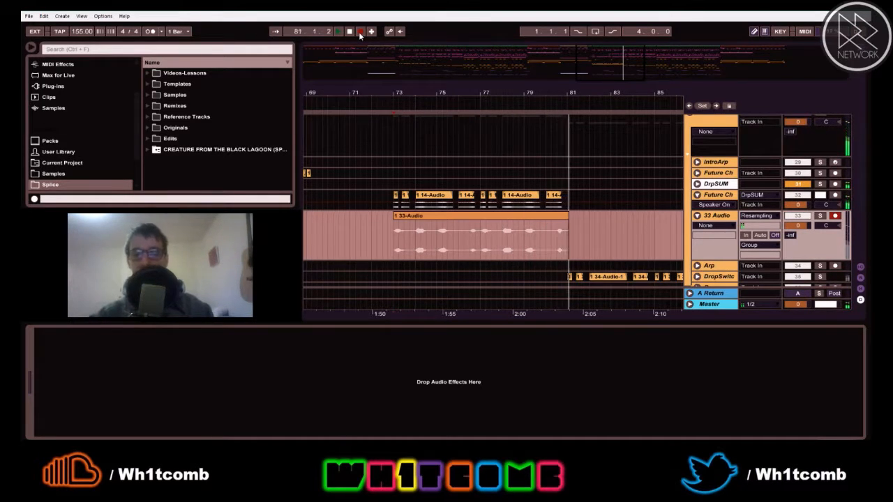
{"action": "key", "text": "space"}
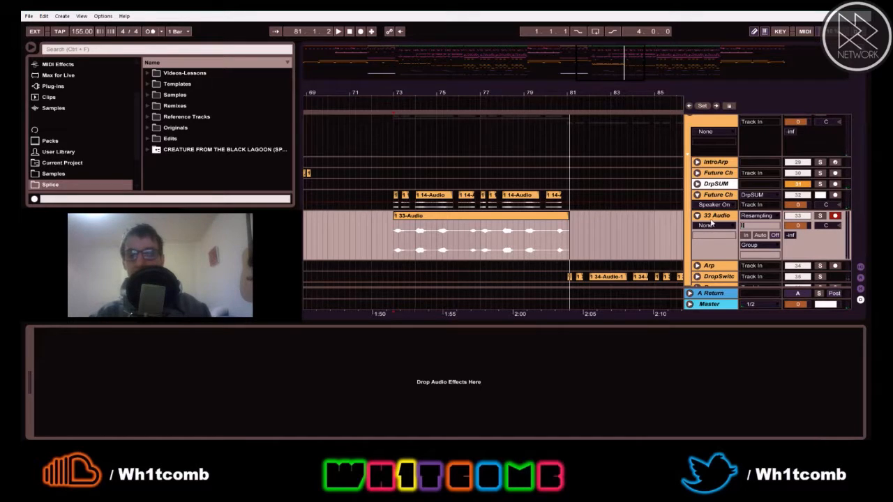
Set the input of the recorded audio track to No Input
{"action": "left_click", "coordinate": [753, 216]}
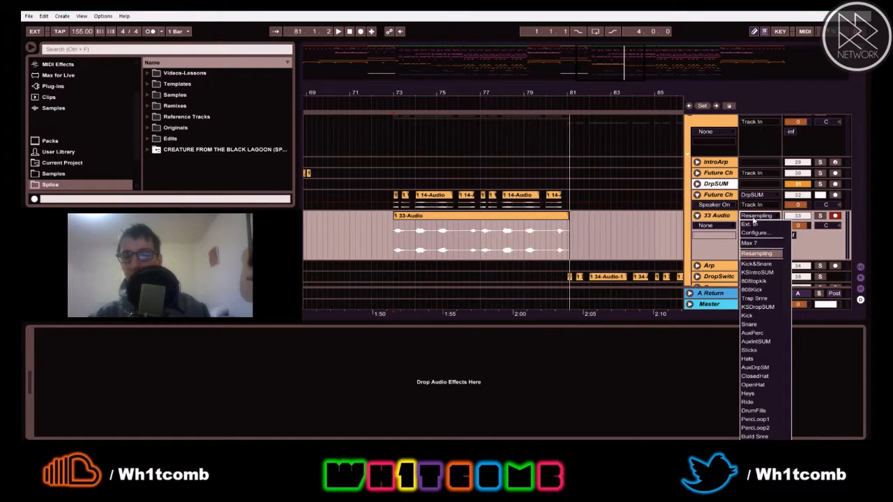
{"action": "scroll", "coordinate": [754, 340], "scroll_direction": "down", "scroll_amount": 2}
{"action": "scroll", "coordinate": [753, 394], "scroll_direction": "down", "scroll_amount": 9}
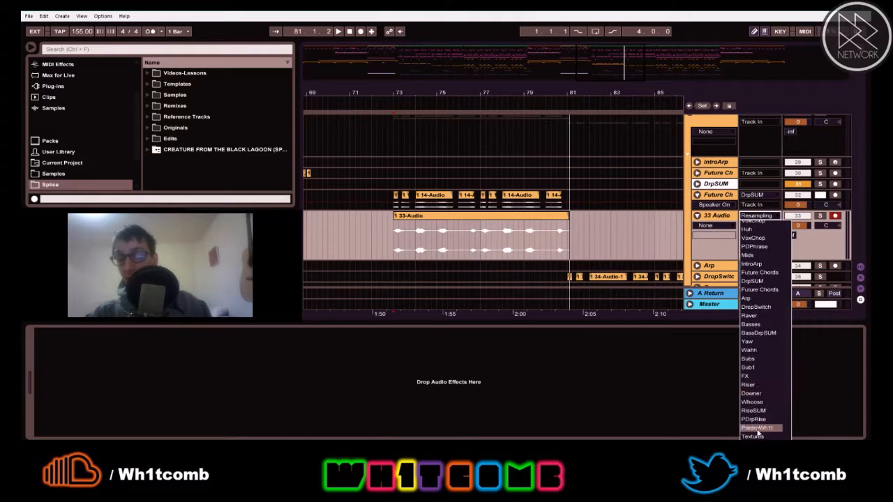
{"action": "scroll", "coordinate": [758, 430], "scroll_direction": "down", "scroll_amount": 2}
{"action": "left_click", "coordinate": [730, 248]}
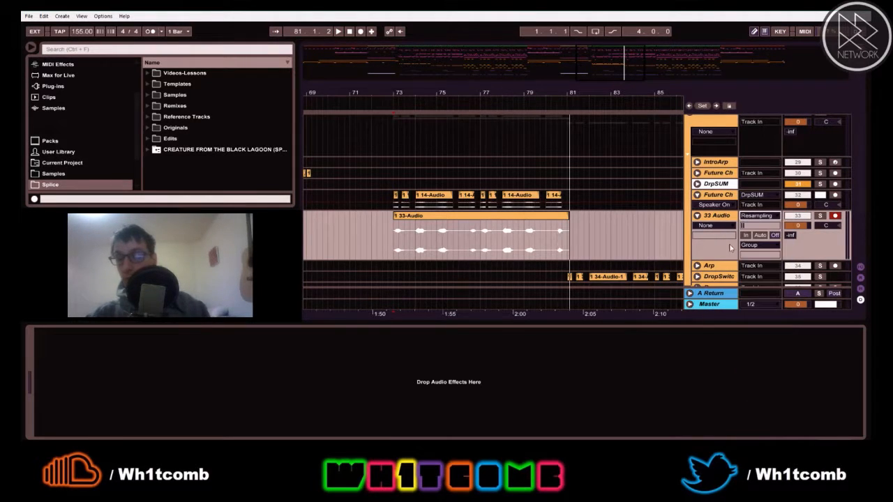
Rename the recorded audio track 2ndDrpChor
{"action": "left_click", "coordinate": [710, 219]}
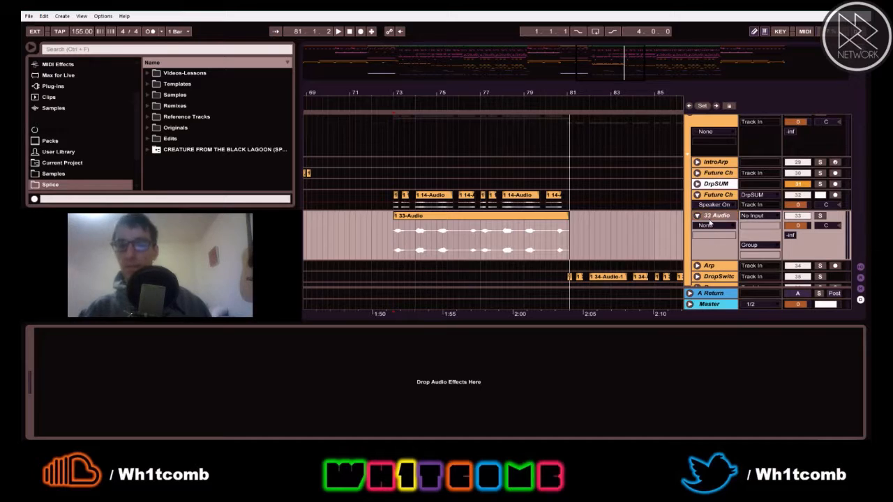
{"action": "key", "text": "ctrl+r"}
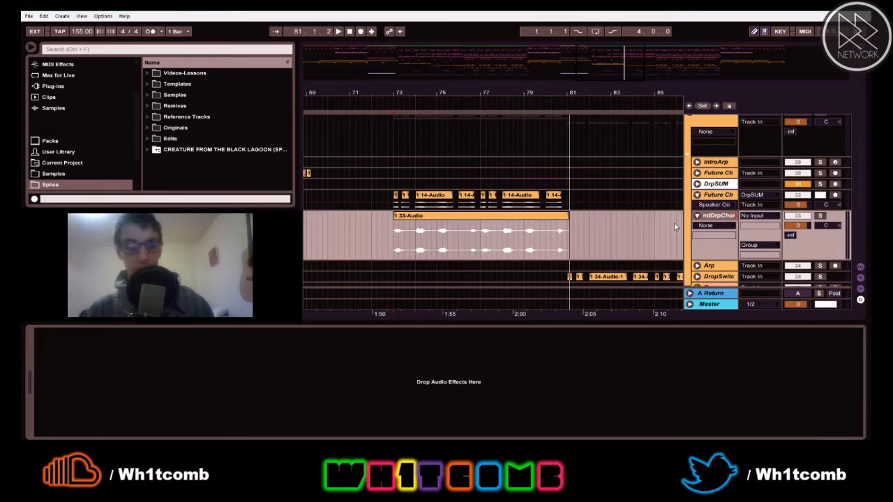
{"action": "key", "text": "Return"}
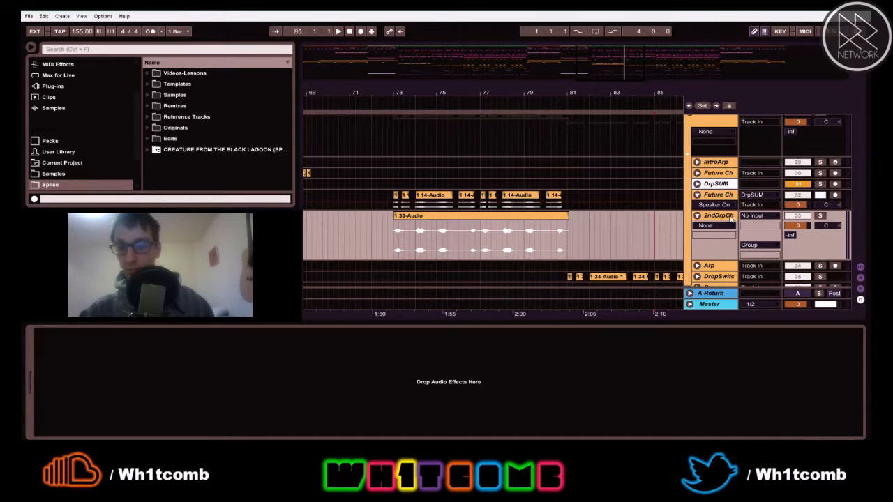
Unsolo the Future Ch track and delete its original clips across the first part of the second Drop, bars 73 to 81
{"action": "left_click", "coordinate": [820, 196]}
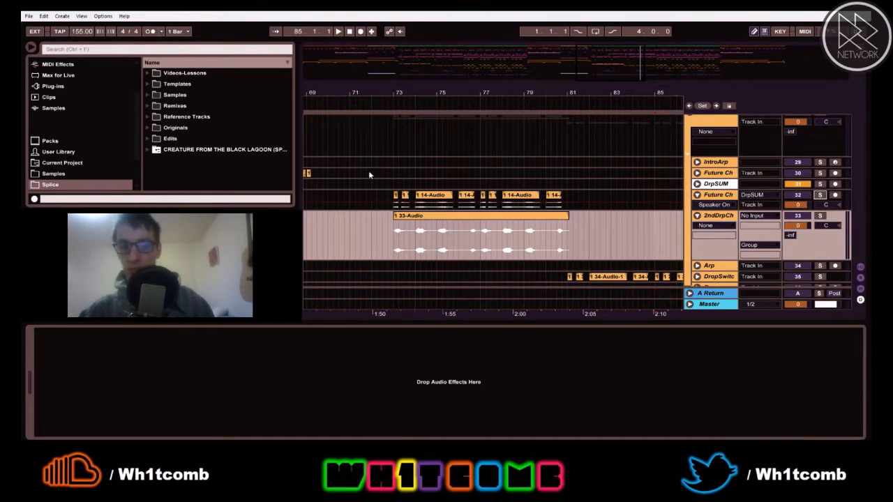
{"action": "left_click_drag", "start_coordinate": [377, 196], "coordinate": [583, 204]}
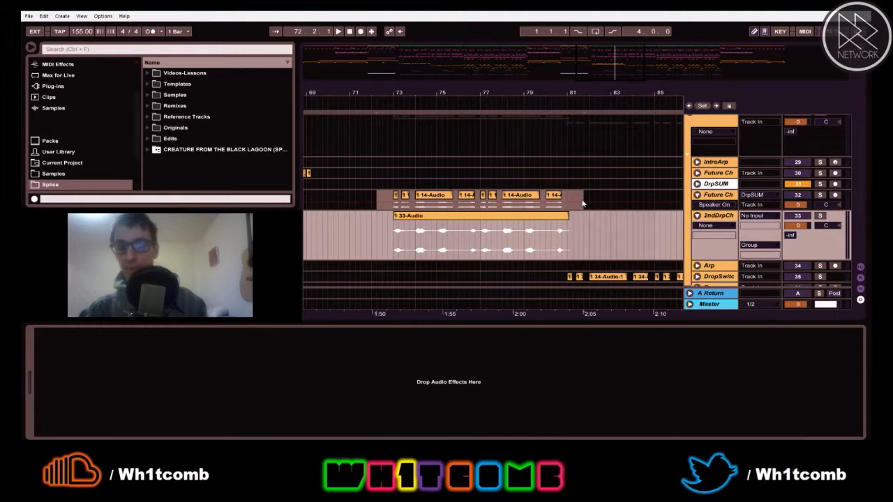
{"action": "key", "text": "Delete"}
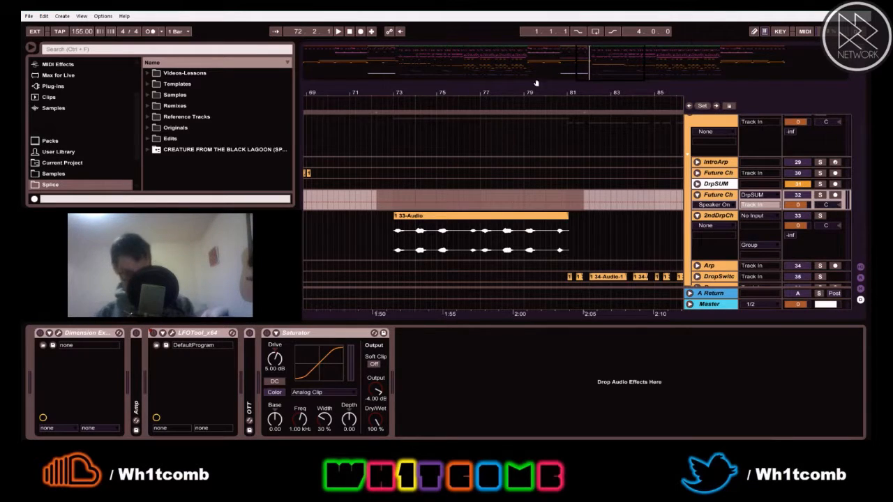
Play back the resampled chords from the start of the second Drop at bar 73
{"action": "left_click", "coordinate": [394, 241]}
{"action": "key", "text": "space"}
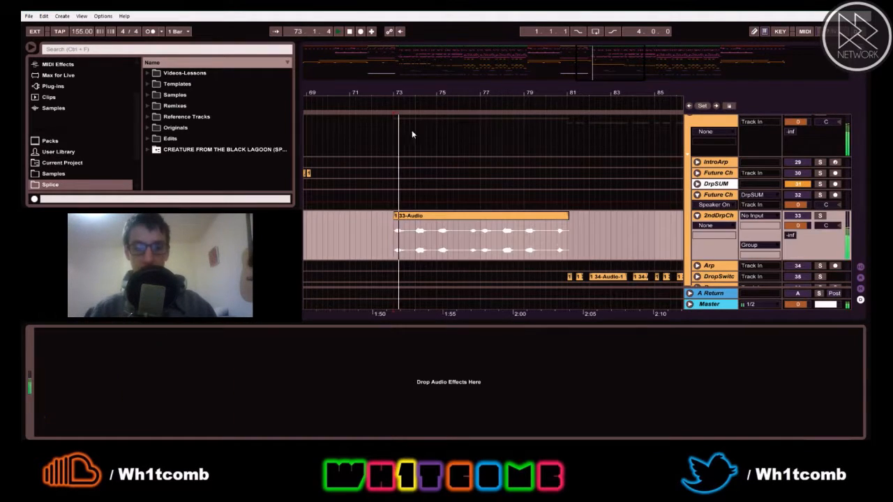
{"action": "left_click_drag", "start_coordinate": [419, 93], "coordinate": [420, 127]}
{"action": "key", "text": "space"}
{"action": "key", "text": "space"}
{"action": "key", "text": "space"}
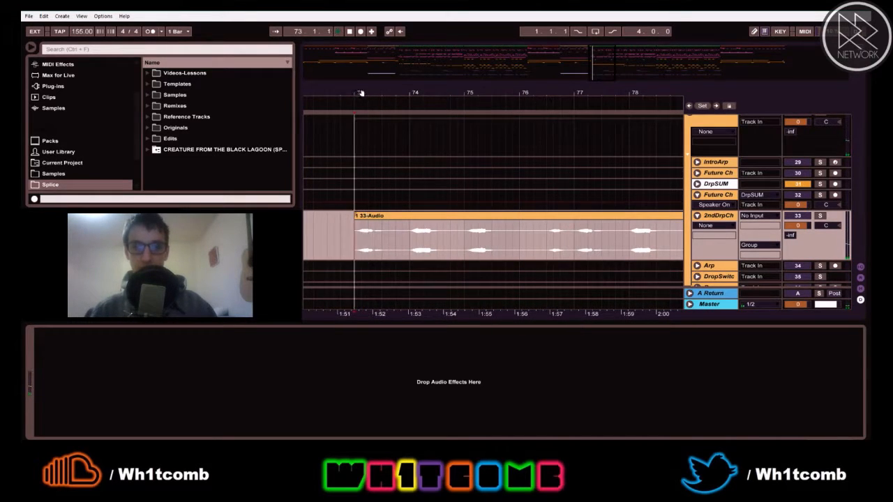
{"action": "left_click_drag", "start_coordinate": [360, 92], "coordinate": [360, 177]}
{"action": "key", "text": "space"}
{"action": "key", "text": "space"}
Split the first chord off the resampled clip, from 73.1.1 to 73.2.2, and open it in the clip view
{"action": "left_click_drag", "start_coordinate": [350, 230], "coordinate": [383, 235]}
{"action": "key", "text": "ctrl+e"}
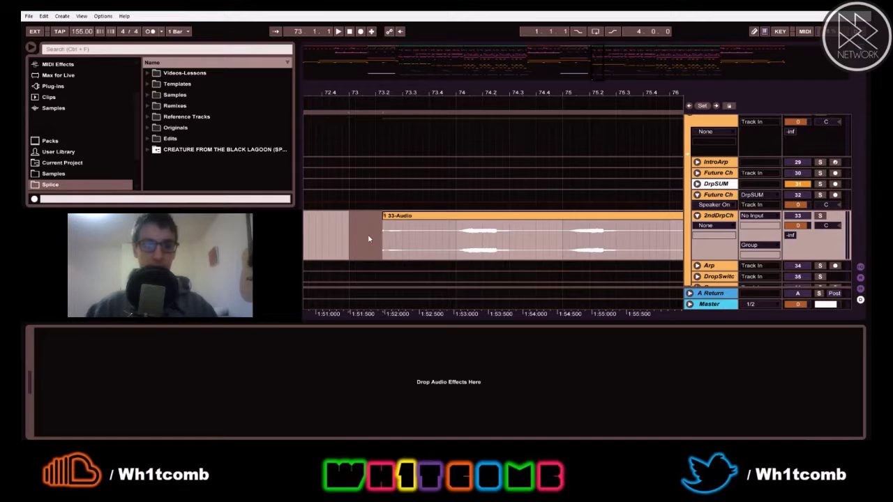
{"action": "left_click", "coordinate": [362, 213]}
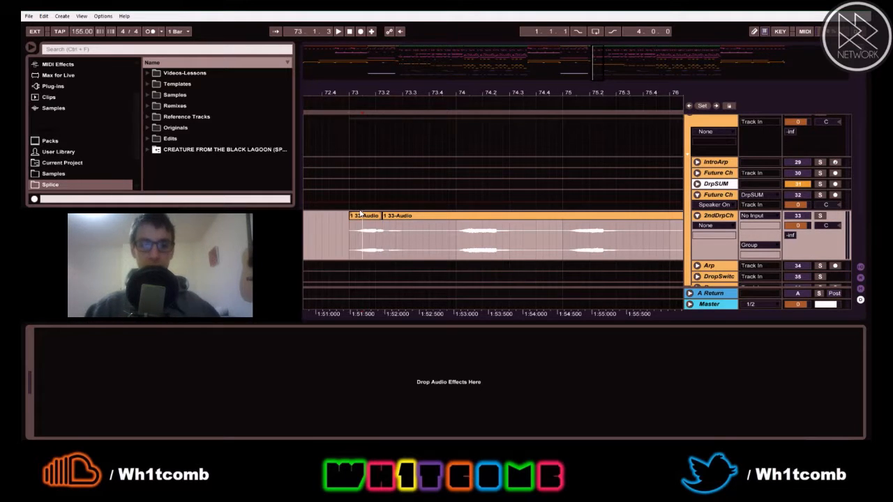
{"action": "double_click", "coordinate": [361, 216]}
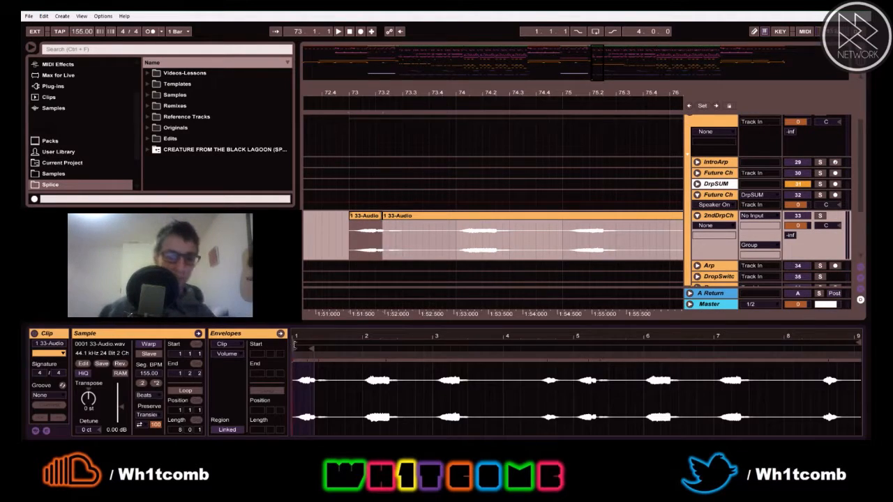
Add a warp marker at the end of the first chord in the sample and stretch it to bar 2
{"action": "left_click_drag", "start_coordinate": [301, 336], "coordinate": [298, 355]}
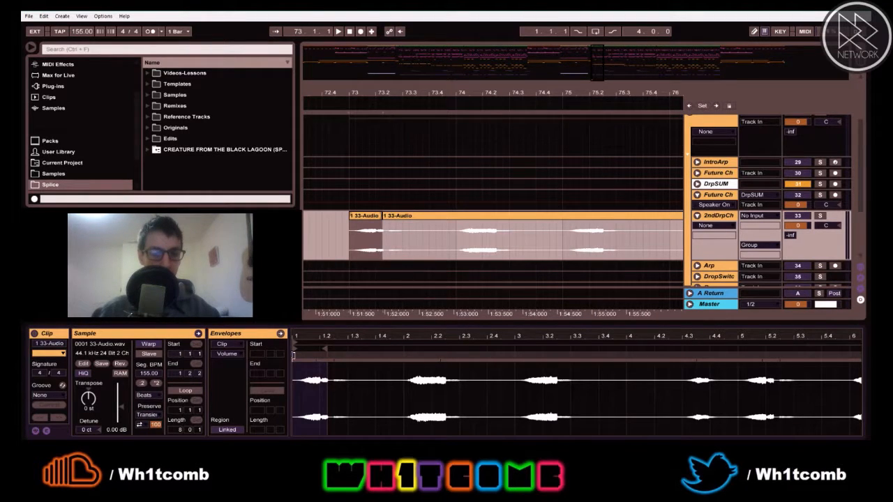
{"action": "left_click", "coordinate": [326, 356]}
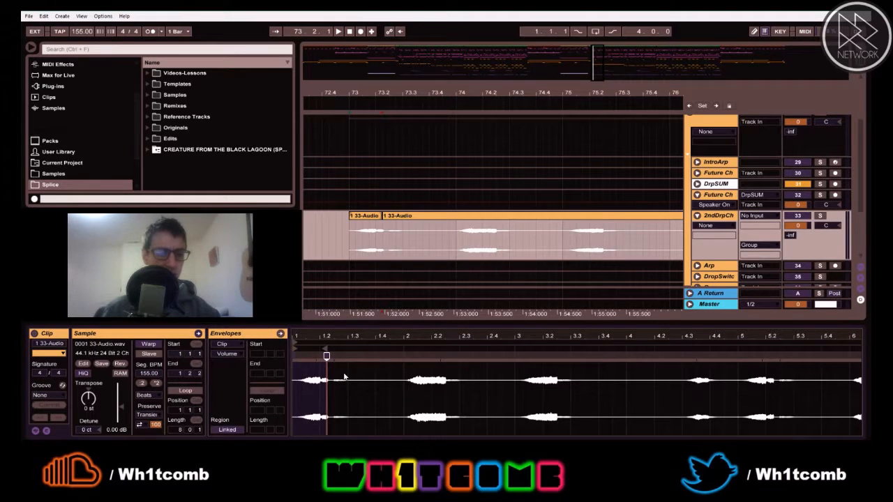
{"action": "left_click_drag", "start_coordinate": [325, 356], "coordinate": [404, 356]}
{"action": "key", "text": "space"}
{"action": "key", "text": "ctrl+z"}
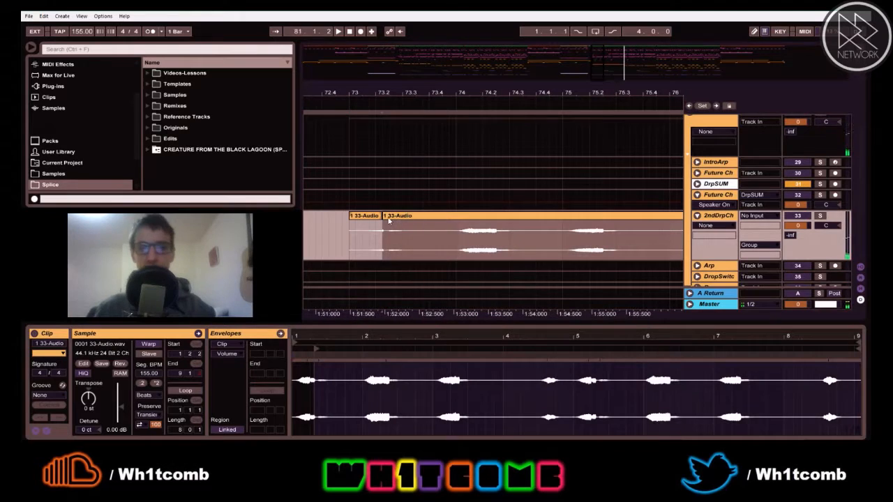
Trim the remaining clip's start to just after bar 74 and extend the stretched chord clip to fill bar 73
{"action": "left_click_drag", "start_coordinate": [385, 215], "coordinate": [457, 215]}
{"action": "left_click_drag", "start_coordinate": [381, 215], "coordinate": [462, 219]}
{"action": "key", "text": "space"}
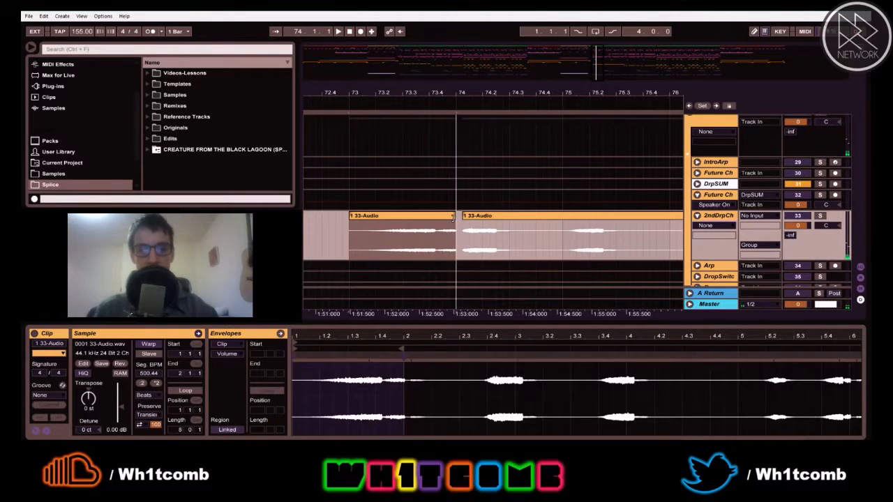
Set the stretched chord clip's warp mode to Complex and listen to it
{"action": "left_click", "coordinate": [145, 395]}
{"action": "left_click", "coordinate": [159, 438]}
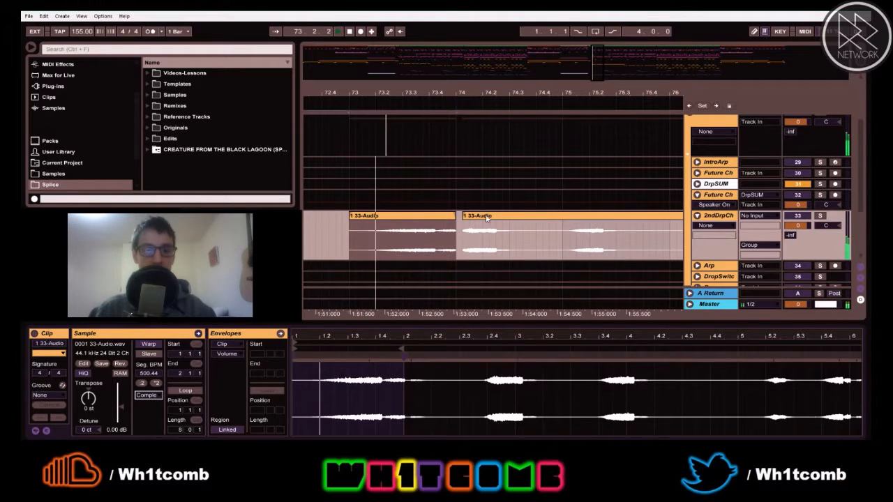
{"action": "key", "text": "space"}
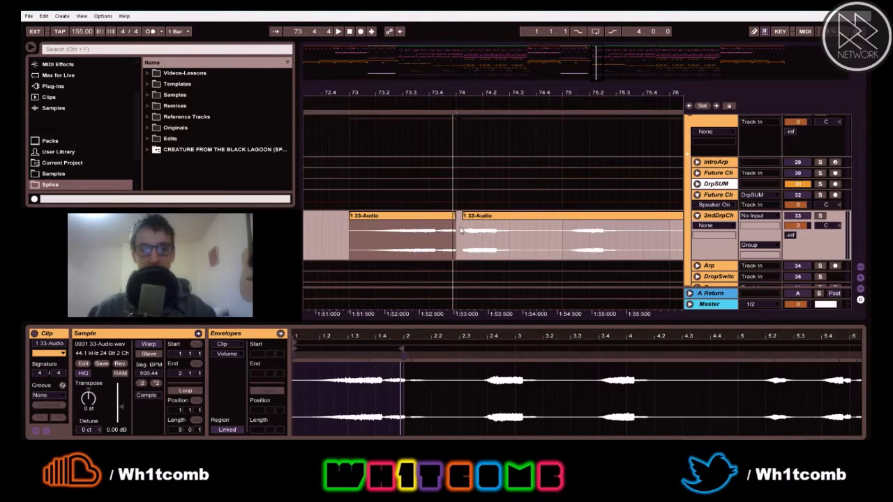
Copy the stretched chord clip to bar 74 and transpose the copy to 1 st
{"action": "left_click", "coordinate": [461, 230]}
{"action": "left_click", "coordinate": [455, 228]}
{"action": "key", "text": "ctrl+v"}
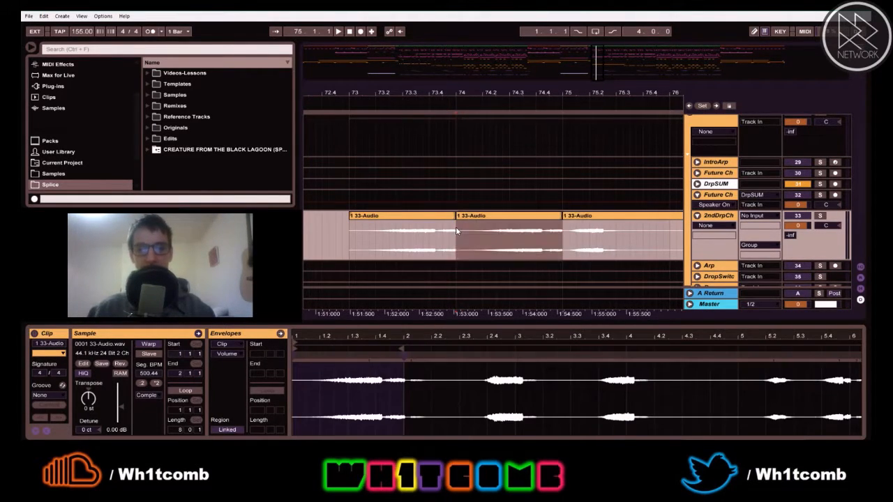
{"action": "key", "text": "space"}
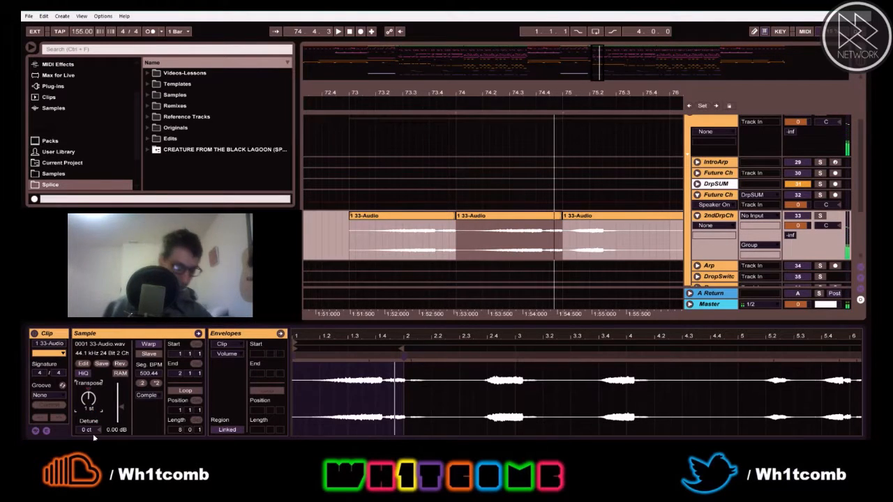
Play back the two stretched chord clips from bar 73
{"action": "left_click", "coordinate": [352, 238]}
{"action": "key", "text": "space"}
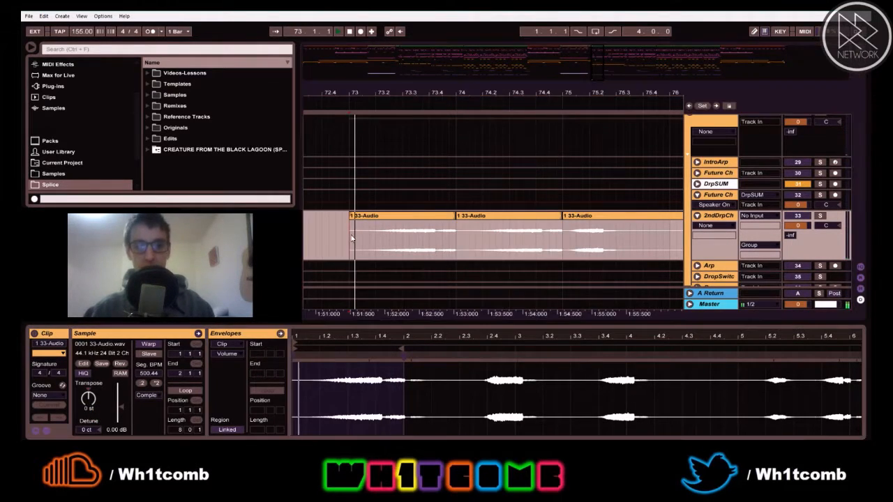
{"action": "left_click_drag", "start_coordinate": [576, 92], "coordinate": [521, 92]}
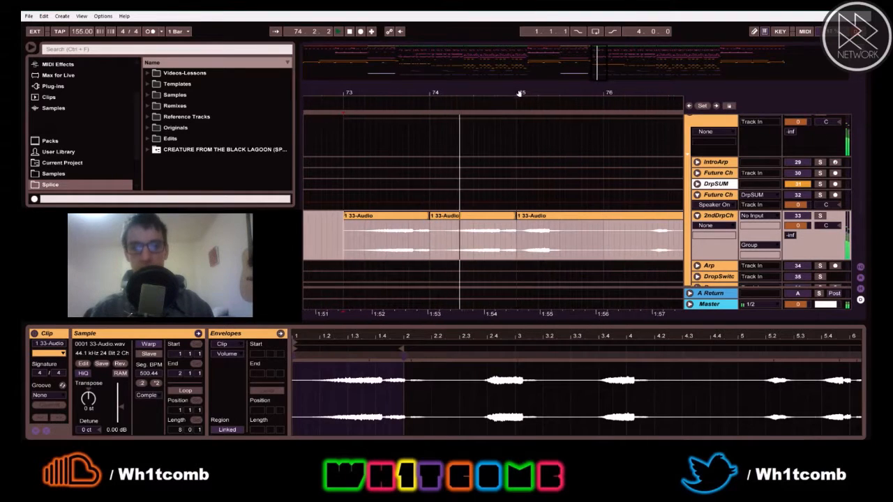
{"action": "left_click", "coordinate": [454, 217]}
{"action": "key", "text": "space"}
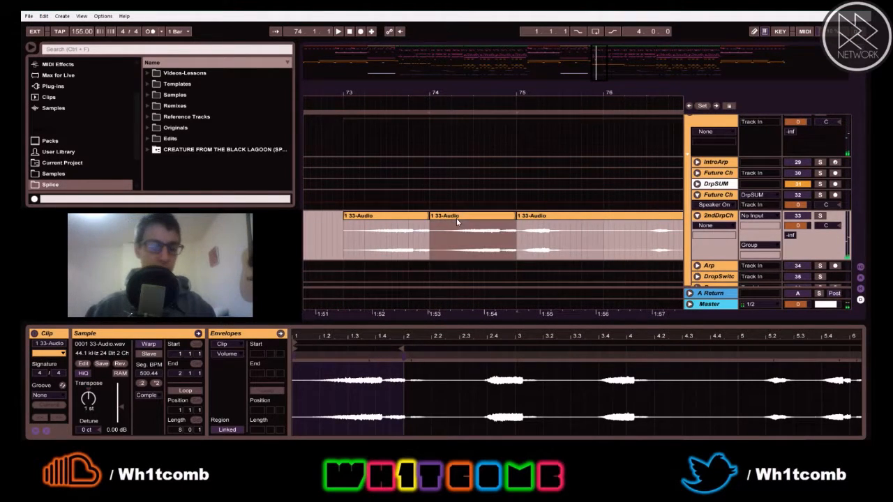
Copy the untransposed chord clip from bar 73 to bar 75 and listen to the transition into it
{"action": "left_click", "coordinate": [411, 219]}
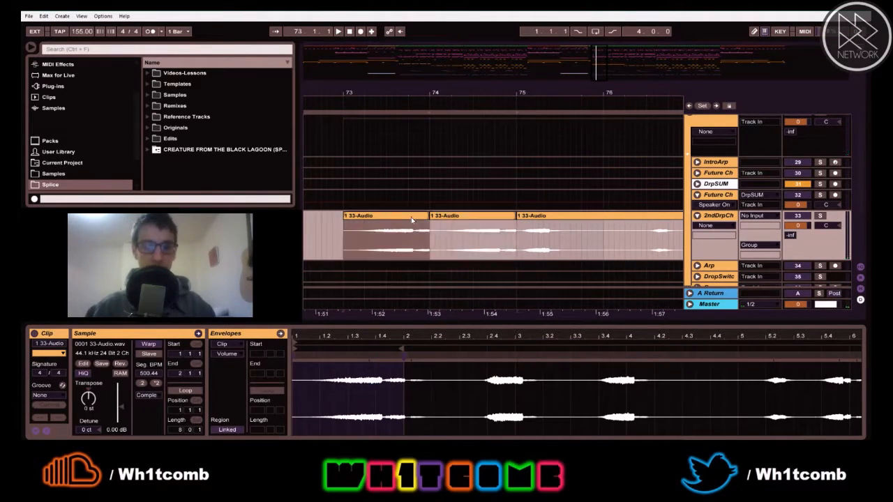
{"action": "left_click", "coordinate": [518, 227]}
{"action": "key", "text": "ctrl+v"}
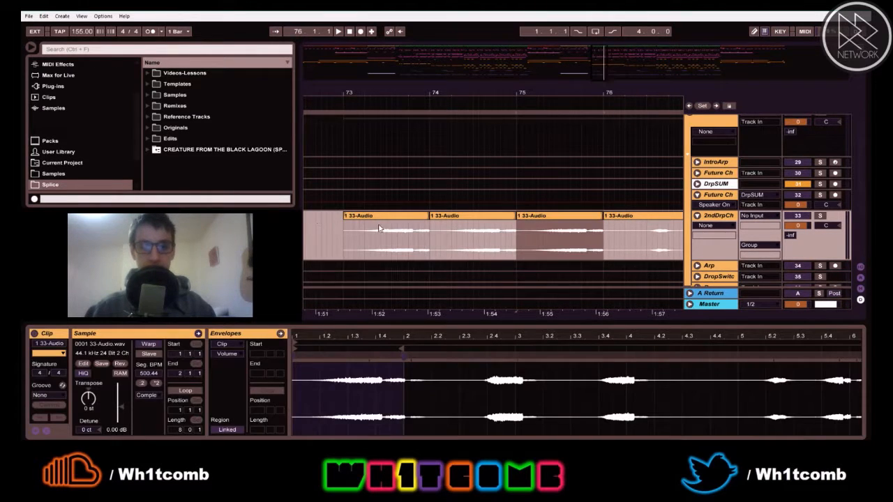
{"action": "left_click", "coordinate": [499, 229]}
{"action": "key", "text": "space"}
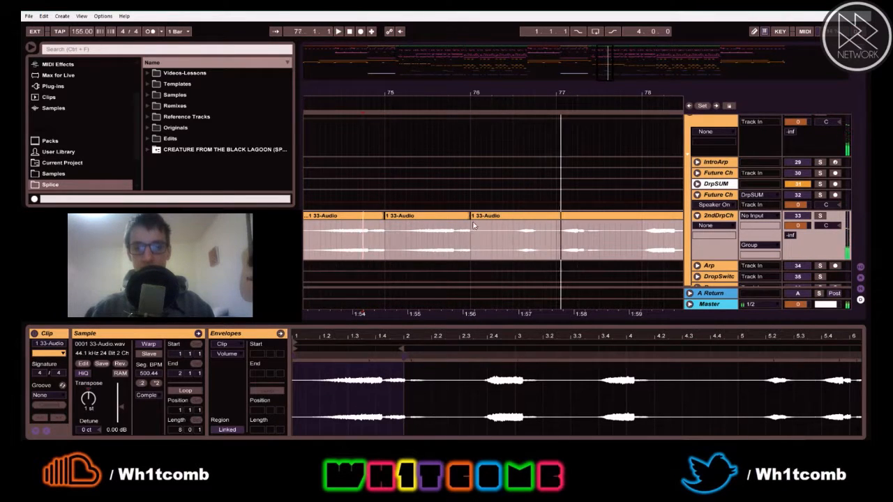
Trim the start of the long chord clip on the 2ndDrpCh track from bar 76 to bar 77 and listen from bar 76
{"action": "left_click_drag", "start_coordinate": [473, 217], "coordinate": [556, 217]}
{"action": "left_click", "coordinate": [472, 233]}
{"action": "key", "text": "space"}
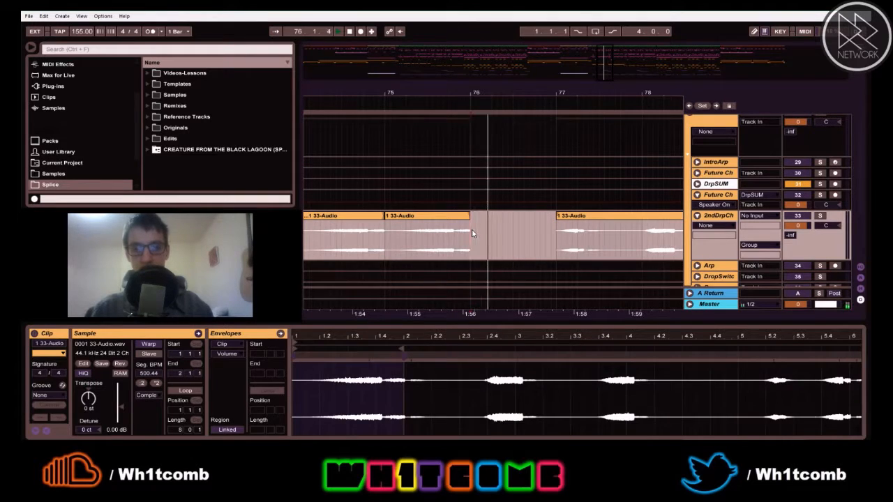
{"action": "left_click_drag", "start_coordinate": [551, 95], "coordinate": [549, 55]}
{"action": "key", "text": "space"}
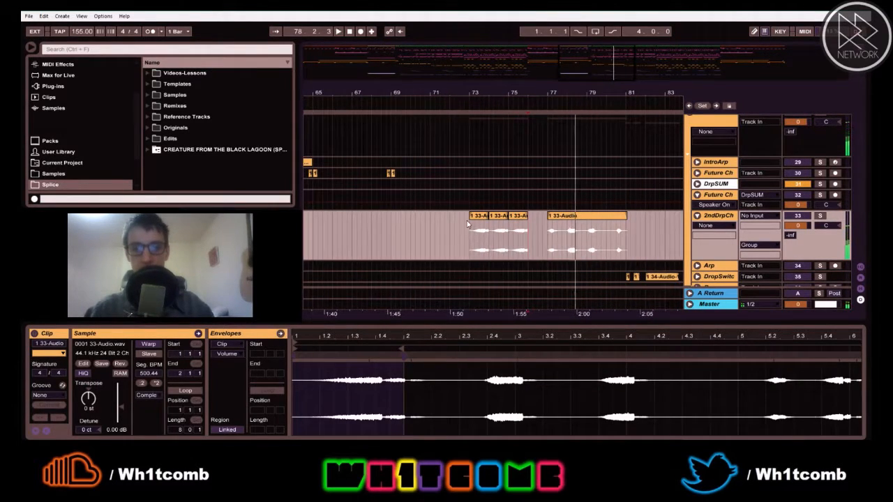
Copy the three chord clips at bars 73 to 75 to bar 77 and delete the leftover piece of the long clip at bar 80
{"action": "left_click", "coordinate": [529, 228], "text": "shift"}
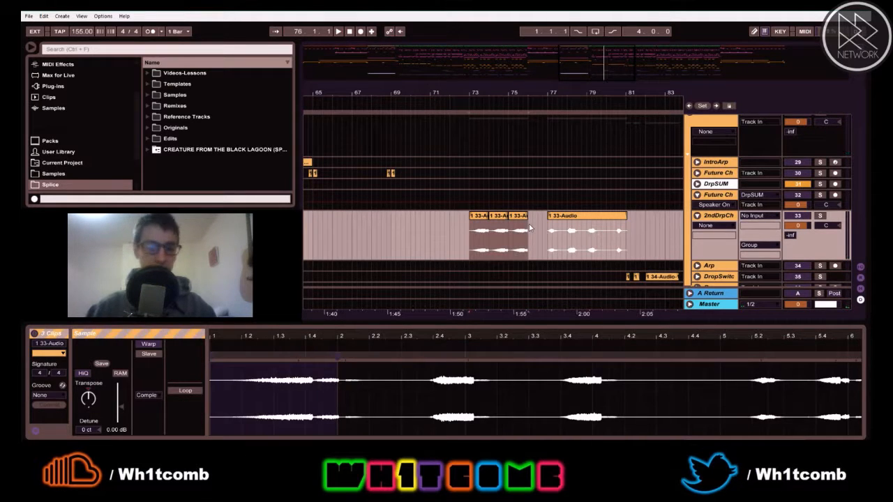
{"action": "left_click", "coordinate": [549, 228]}
{"action": "key", "text": "ctrl+v"}
{"action": "left_click", "coordinate": [464, 229]}
{"action": "left_click", "coordinate": [475, 239]}
{"action": "key", "text": "space"}
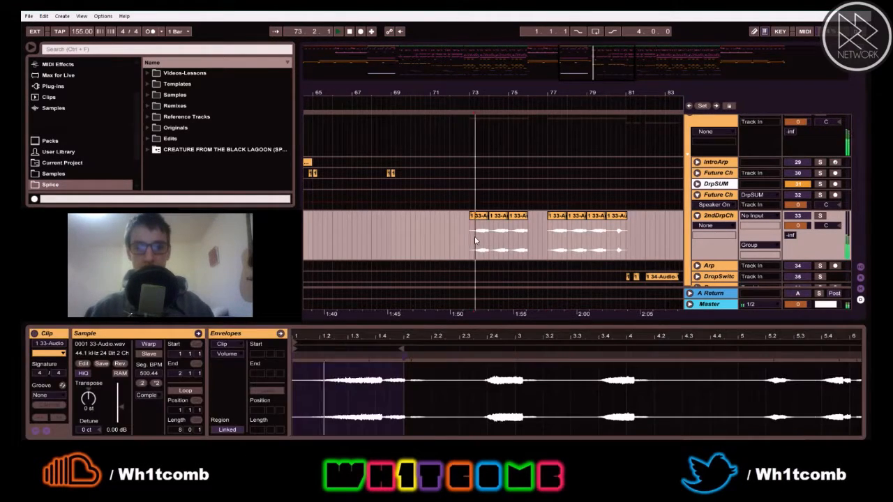
{"action": "left_click", "coordinate": [623, 219]}
{"action": "key", "text": "Delete"}
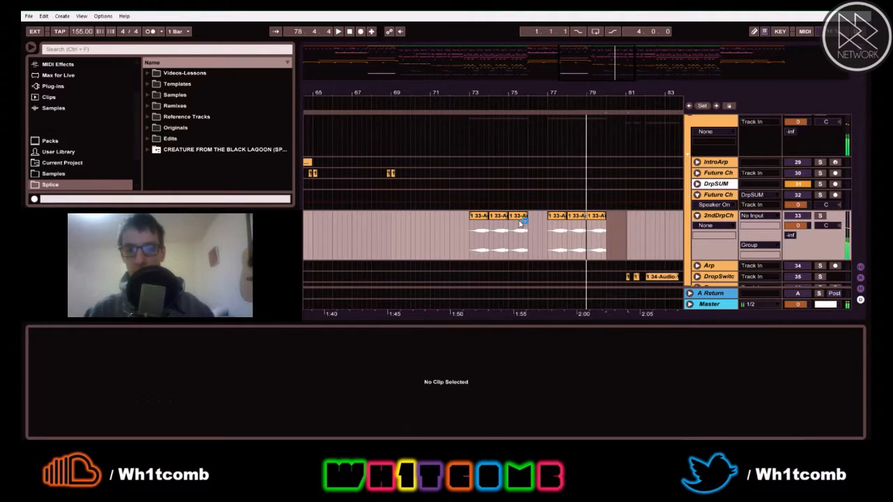
{"action": "left_click", "coordinate": [520, 217]}
{"action": "key", "text": "space"}
{"action": "left_click_drag", "start_coordinate": [524, 227], "coordinate": [509, 228]}
{"action": "key", "text": "Delete"}
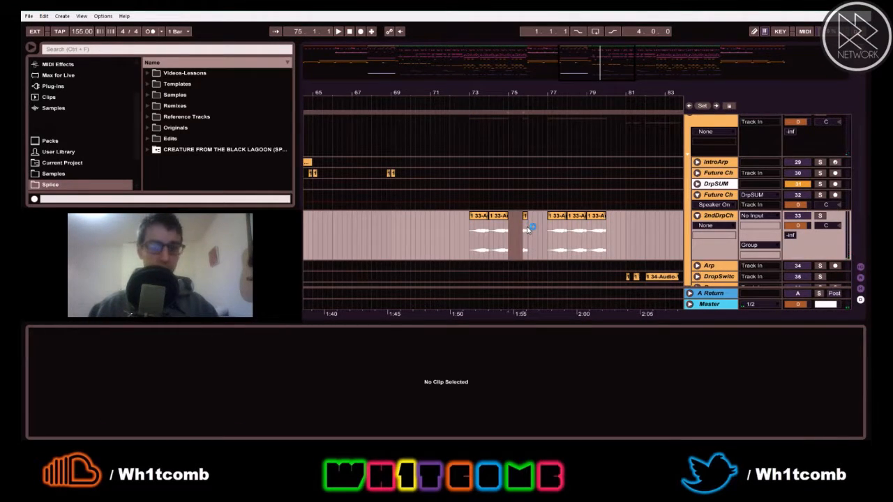
{"action": "key", "text": "ctrl+z"}
Duplicate the chord clip at bar 75 into the gap at bar 76 and listen to the transitions between the clips
{"action": "left_click", "coordinate": [520, 219]}
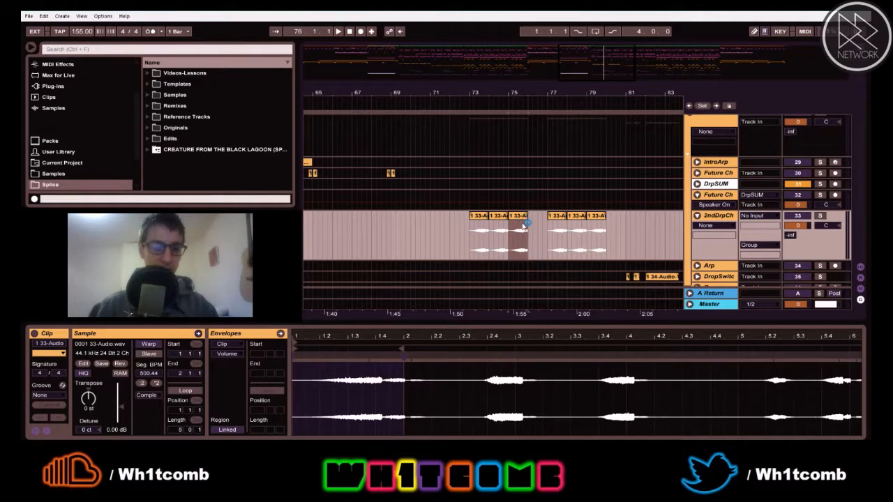
{"action": "key", "text": "ctrl+d"}
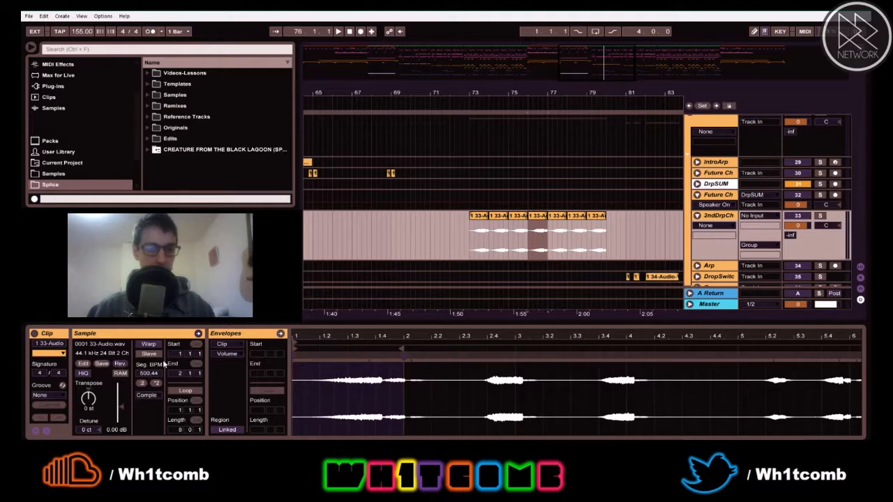
{"action": "left_click", "coordinate": [525, 244]}
{"action": "key", "text": "space"}
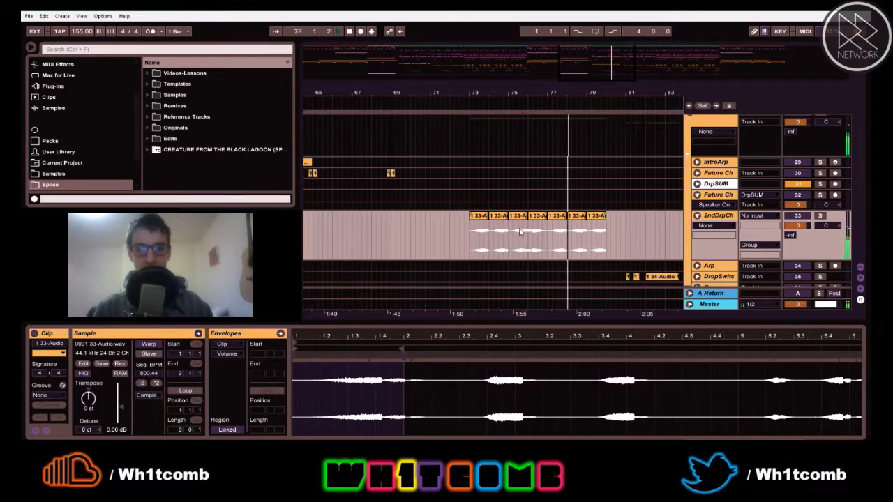
{"action": "key", "text": "space"}
{"action": "key", "text": "space"}
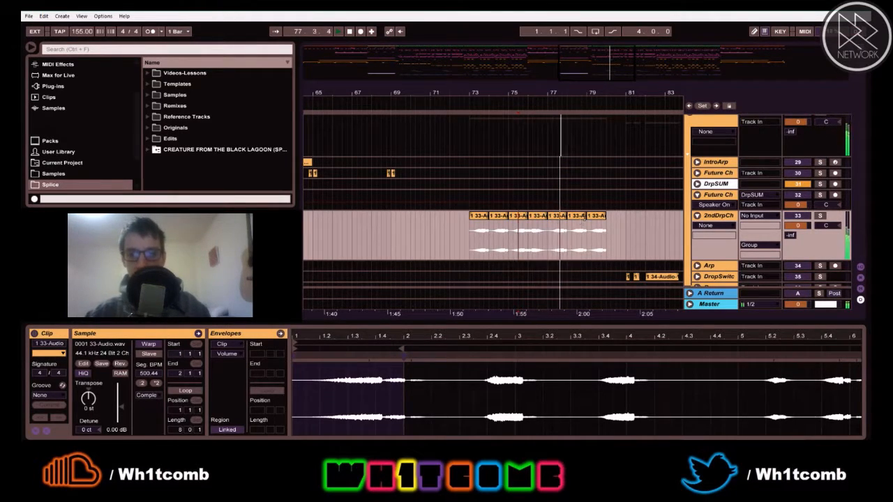
Place a reversed copy of the bar 76 chord clip at bar 80 and listen to how it leads into bar 81
{"action": "left_click", "coordinate": [539, 219]}
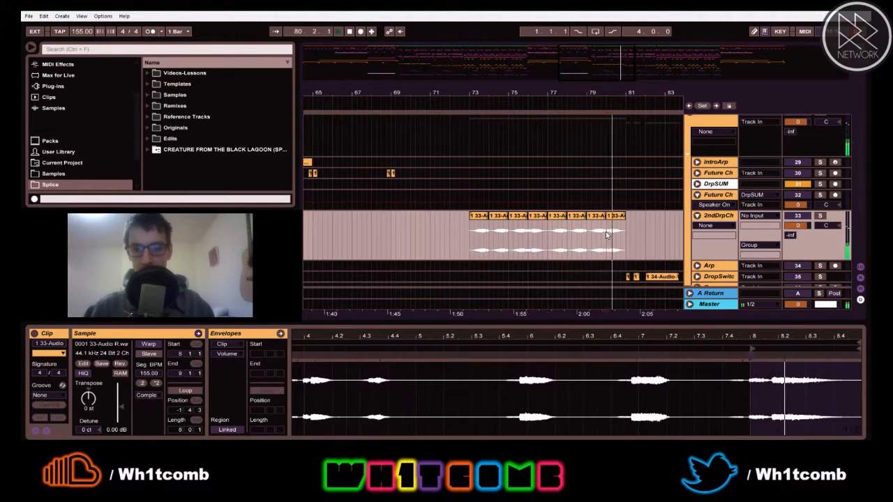
{"action": "left_click_drag", "start_coordinate": [626, 92], "coordinate": [499, 78]}
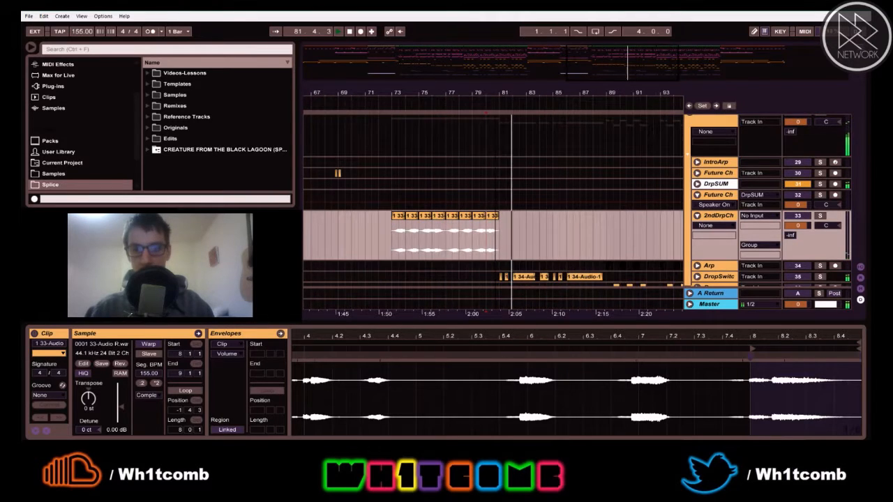
{"action": "left_click", "coordinate": [697, 217]}
{"action": "key", "text": "space"}
{"action": "key", "text": "space"}
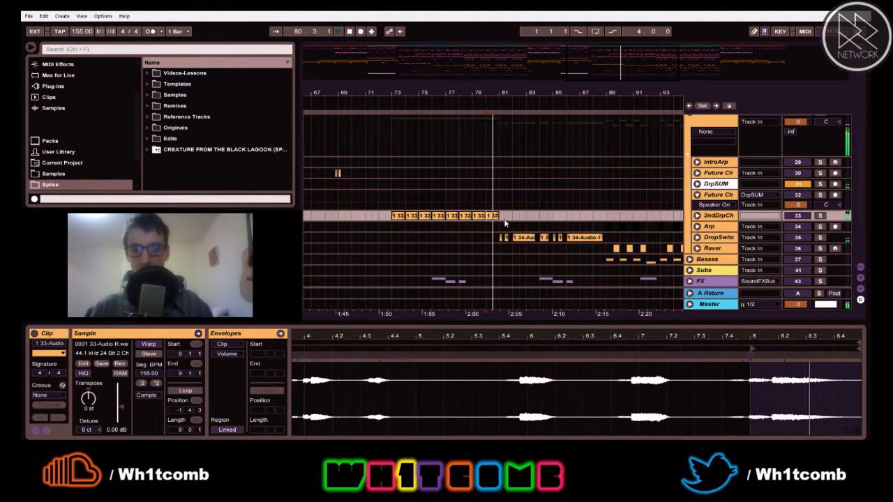
Duplicate the Raver track together with its MIDI clips
{"action": "scroll", "coordinate": [713, 238], "scroll_direction": "down", "scroll_amount": 1}
{"action": "left_click", "coordinate": [697, 237]}
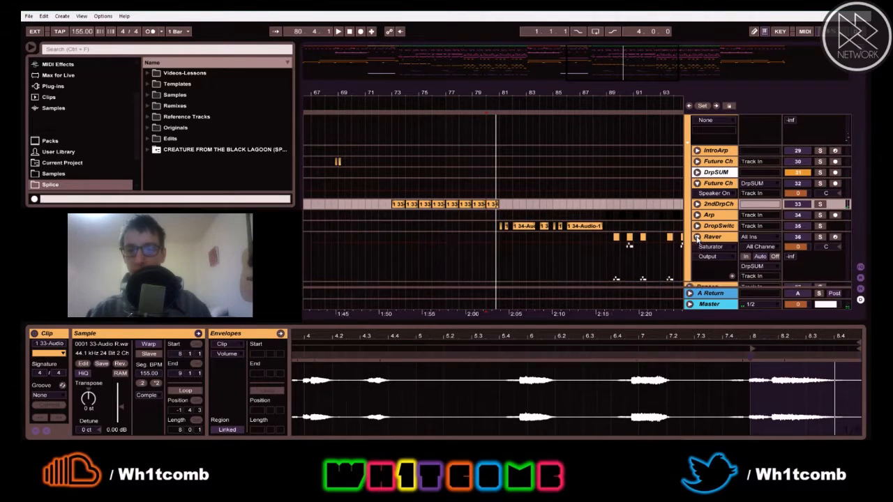
{"action": "scroll", "coordinate": [697, 240], "scroll_direction": "down", "scroll_amount": 3}
{"action": "left_click", "coordinate": [713, 203]}
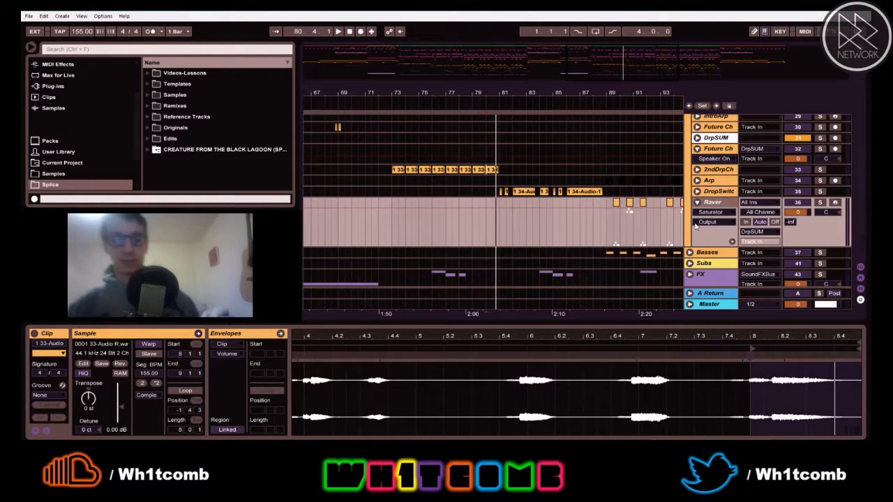
{"action": "key", "text": "ctrl+d"}
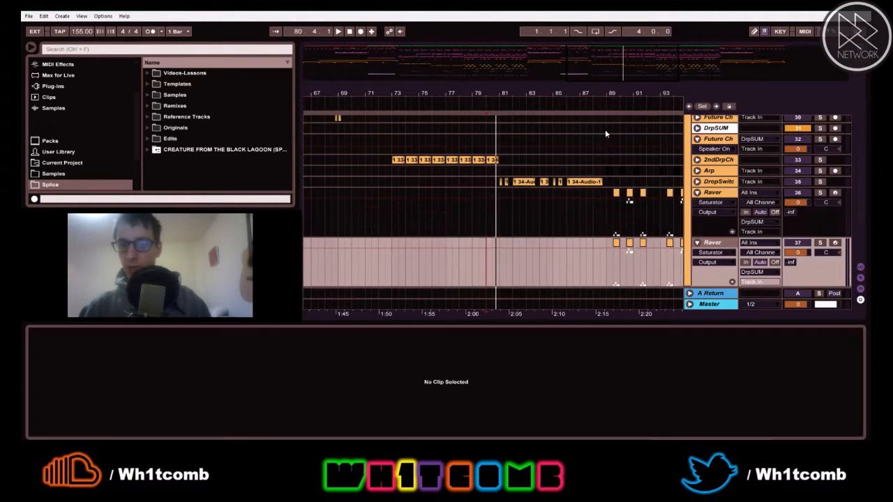
Delete the duplicated Raver track's clips in the first drop and rename the track Raver 2nd
{"action": "left_click_drag", "start_coordinate": [581, 95], "coordinate": [564, 43]}
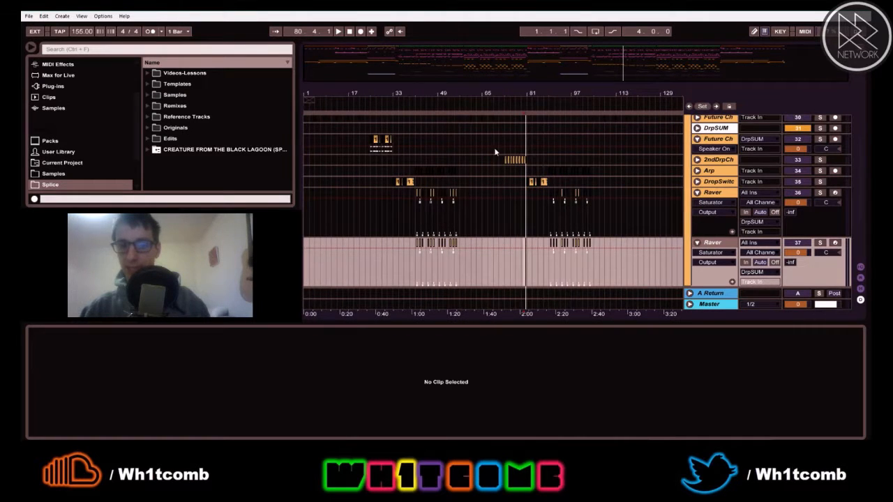
{"action": "left_click_drag", "start_coordinate": [404, 250], "coordinate": [500, 249]}
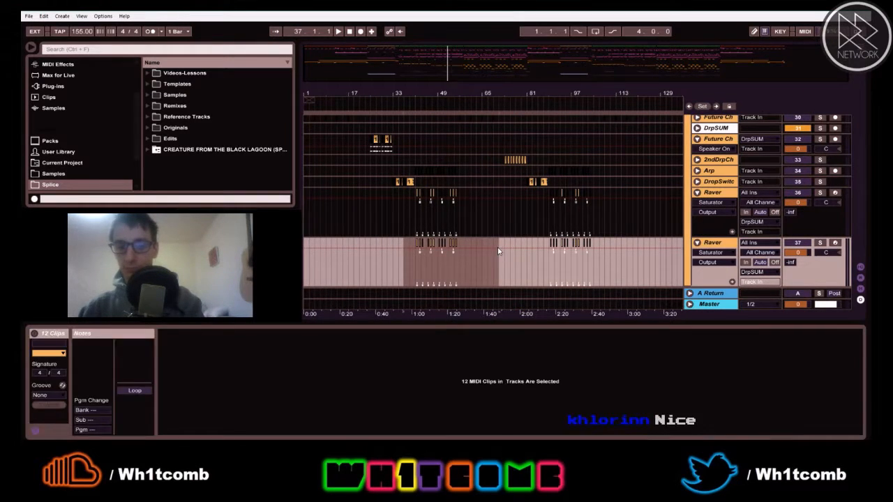
{"action": "key", "text": "Delete"}
{"action": "left_click", "coordinate": [718, 246]}
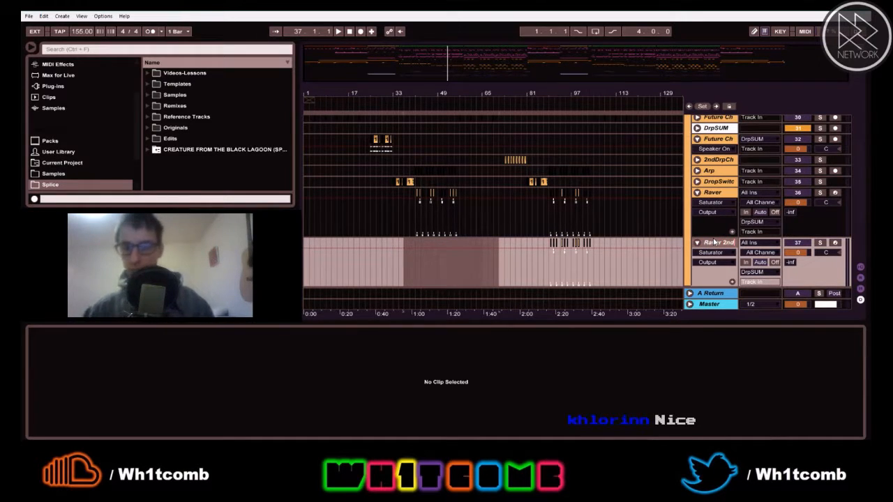
{"action": "left_click", "coordinate": [643, 268]}
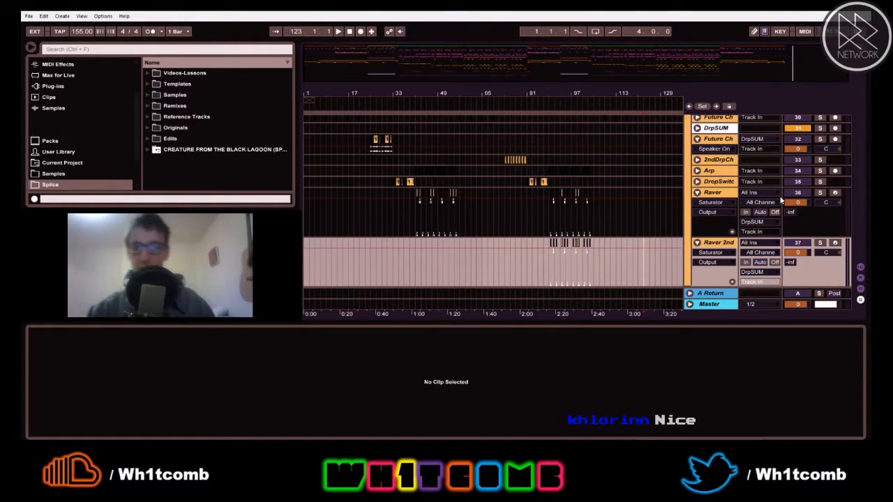
Delete every clip on the Raver 2nd track except the one at bar 89
{"action": "left_click_drag", "start_coordinate": [556, 96], "coordinate": [551, 320]}
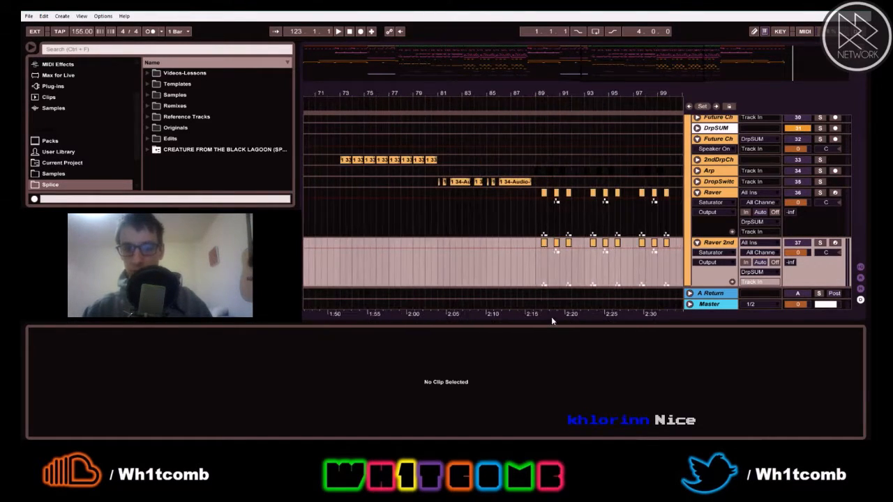
{"action": "left_click", "coordinate": [542, 276]}
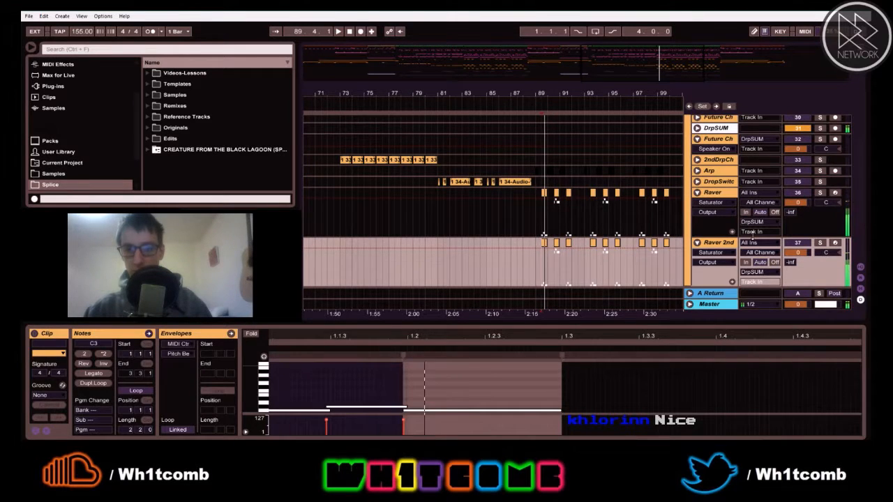
{"action": "left_click", "coordinate": [544, 246]}
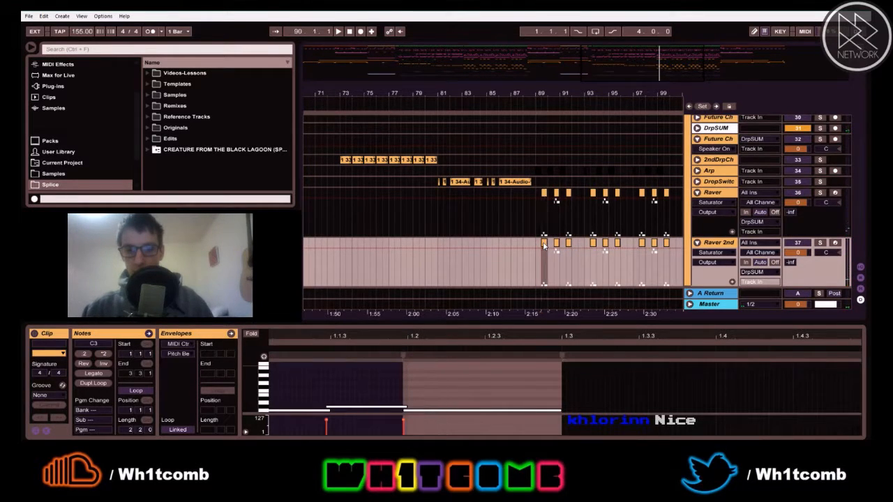
{"action": "left_click", "coordinate": [668, 245], "text": "shift"}
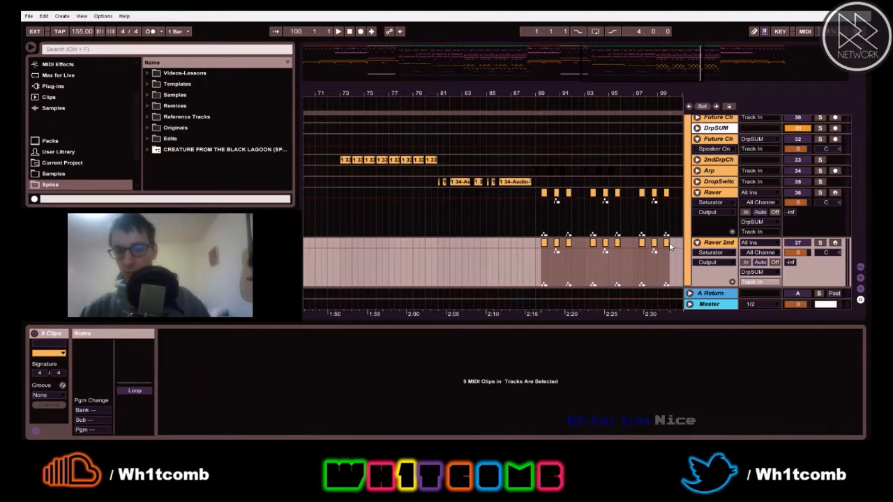
{"action": "left_click", "coordinate": [666, 249]}
{"action": "key", "text": "Delete"}
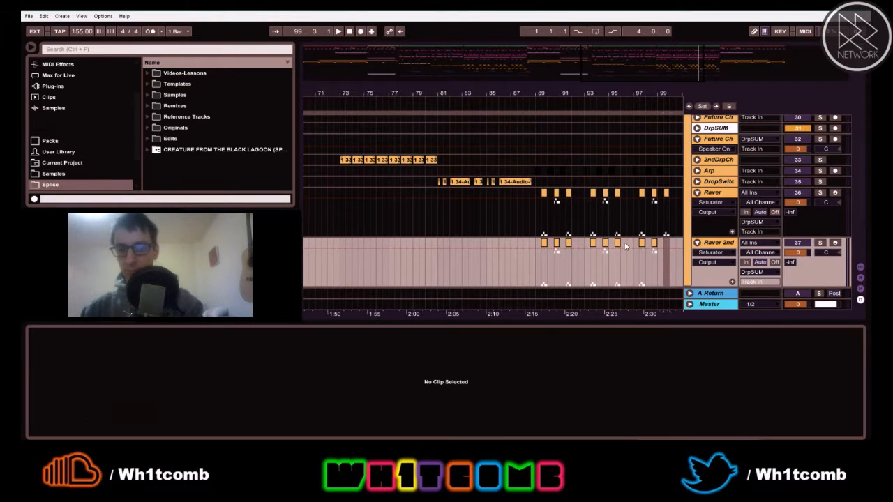
{"action": "left_click_drag", "start_coordinate": [555, 249], "coordinate": [662, 252]}
{"action": "key", "text": "Delete"}
Move the remaining Raver 2nd clip from bar 89 to bar 81 and listen to the passage leading into it
{"action": "left_click_drag", "start_coordinate": [544, 244], "coordinate": [440, 242]}
{"action": "left_click", "coordinate": [417, 244]}
{"action": "key", "text": "space"}
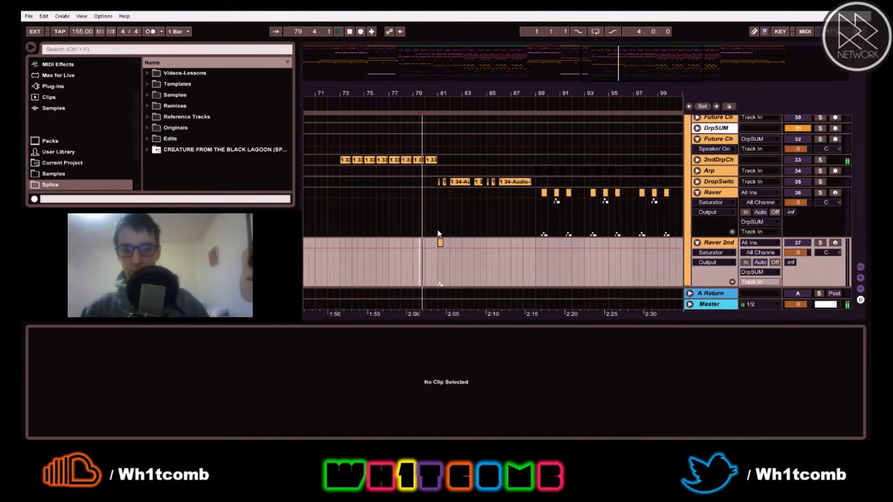
{"action": "left_click_drag", "start_coordinate": [444, 90], "coordinate": [444, 125]}
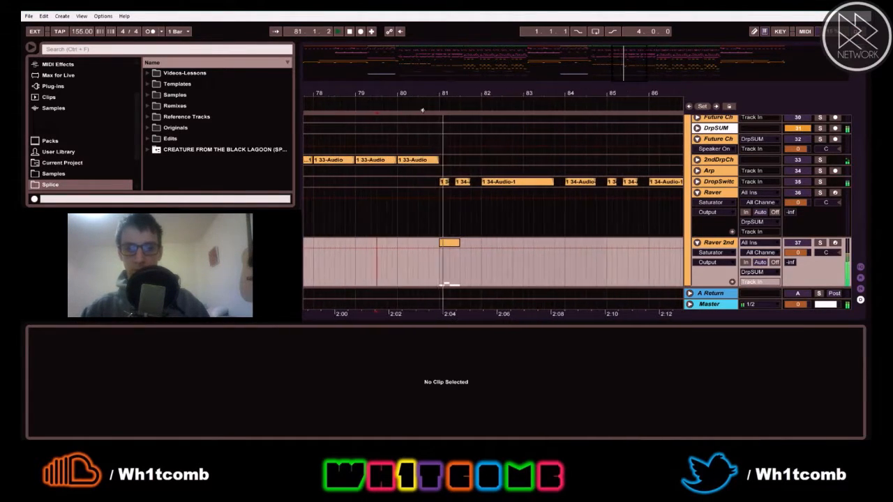
{"action": "left_click", "coordinate": [453, 243]}
{"action": "key", "text": "space"}
Delete all the notes inside the Raver 2nd clip at bar 81 and play from there
{"action": "left_click_drag", "start_coordinate": [454, 243], "coordinate": [451, 244]}
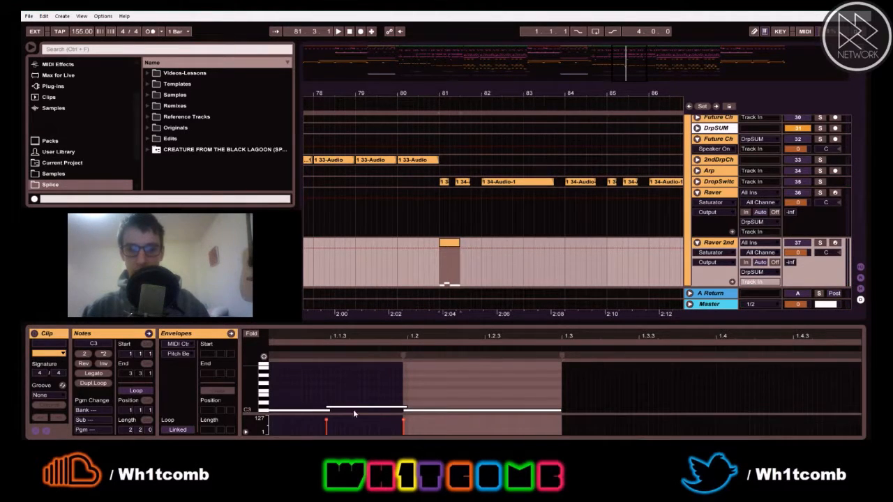
{"action": "left_click_drag", "start_coordinate": [316, 378], "coordinate": [528, 431]}
{"action": "key", "text": "Delete"}
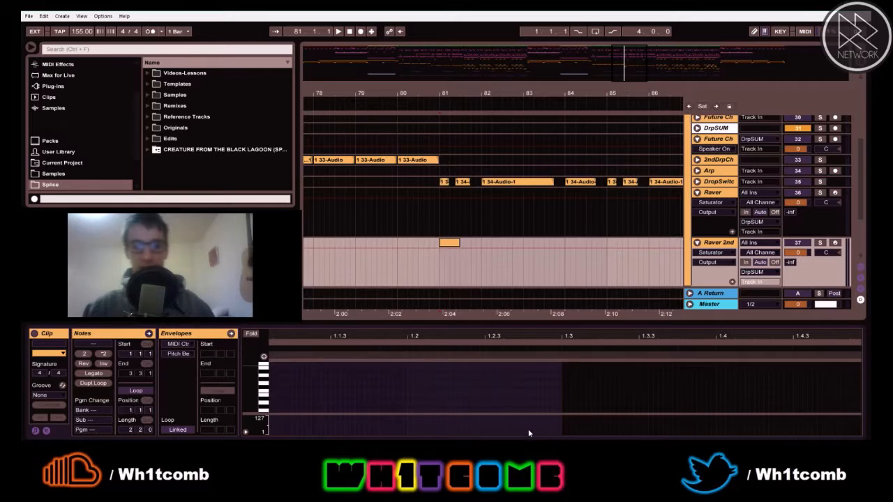
{"action": "key", "text": "space"}
{"action": "key", "text": "space"}
Draw a short F3 note at 1.1.2 in the emptied Raver 2nd clip, trying out positions for it
{"action": "double_click", "coordinate": [316, 391]}
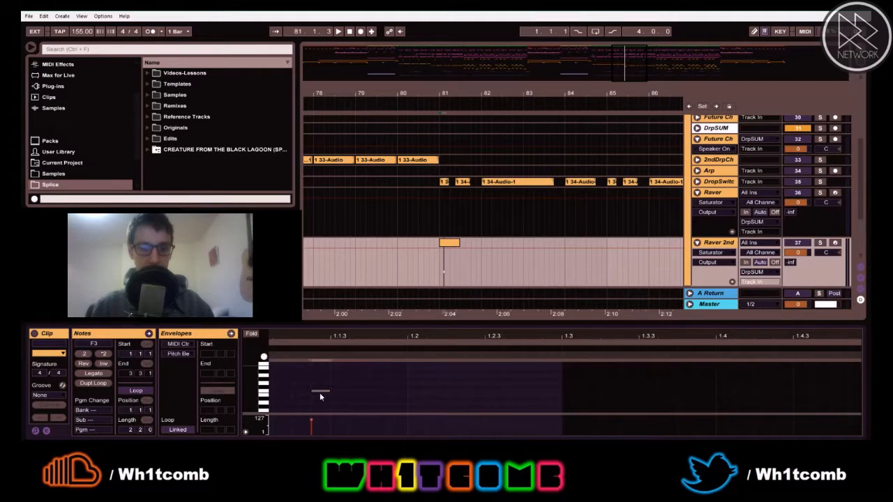
{"action": "double_click", "coordinate": [320, 390]}
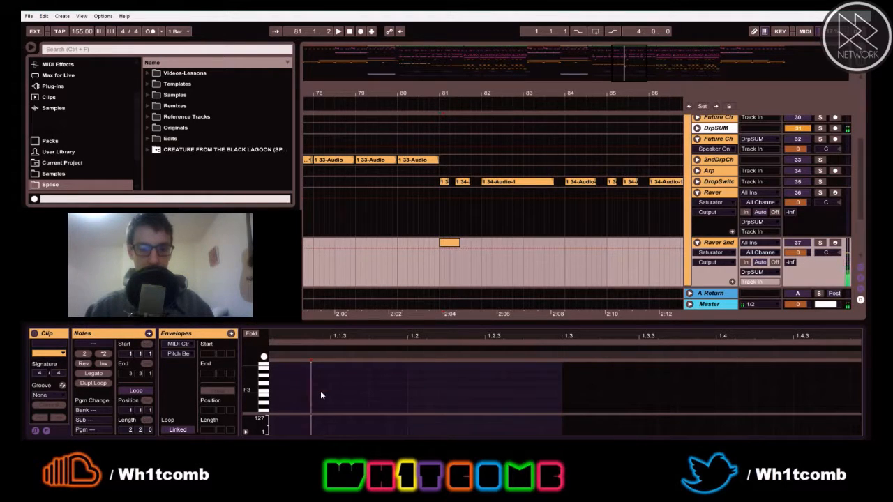
{"action": "double_click", "coordinate": [303, 392]}
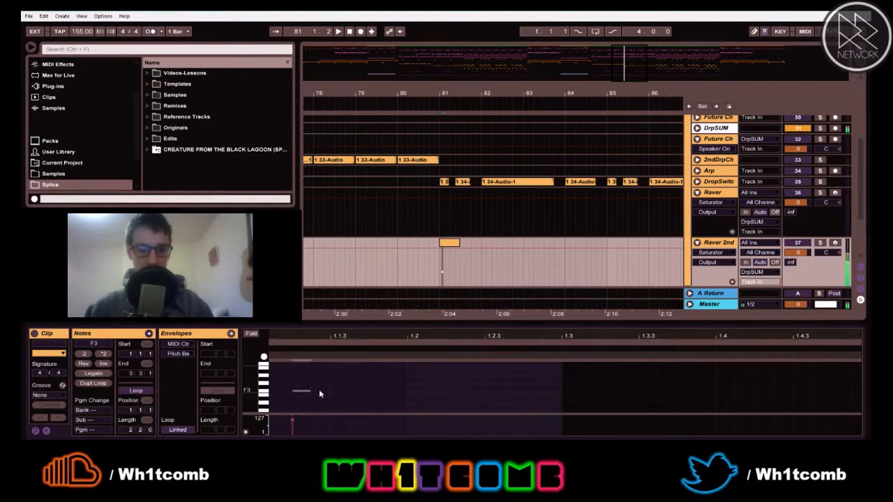
{"action": "double_click", "coordinate": [307, 392]}
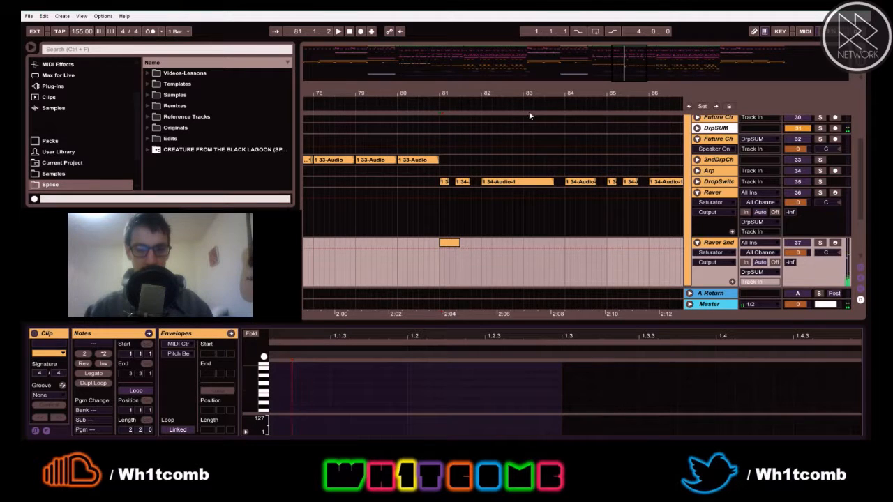
{"action": "left_click_drag", "start_coordinate": [442, 93], "coordinate": [519, 119]}
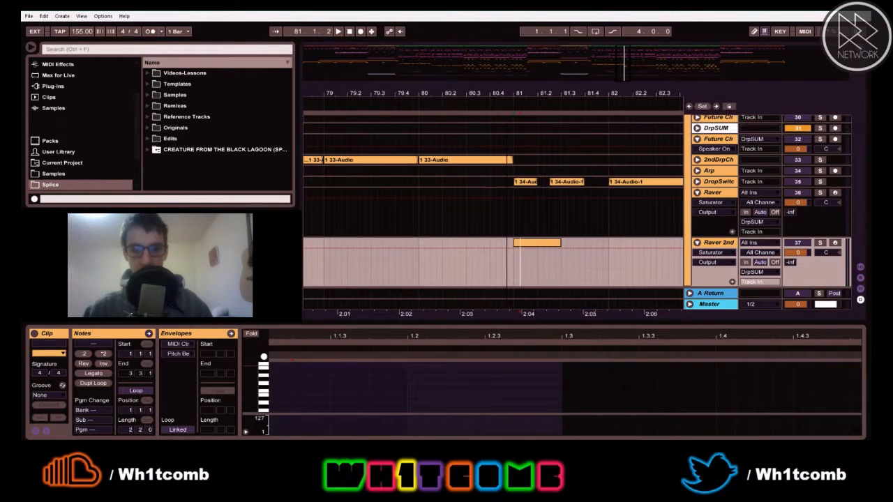
{"action": "double_click", "coordinate": [300, 392]}
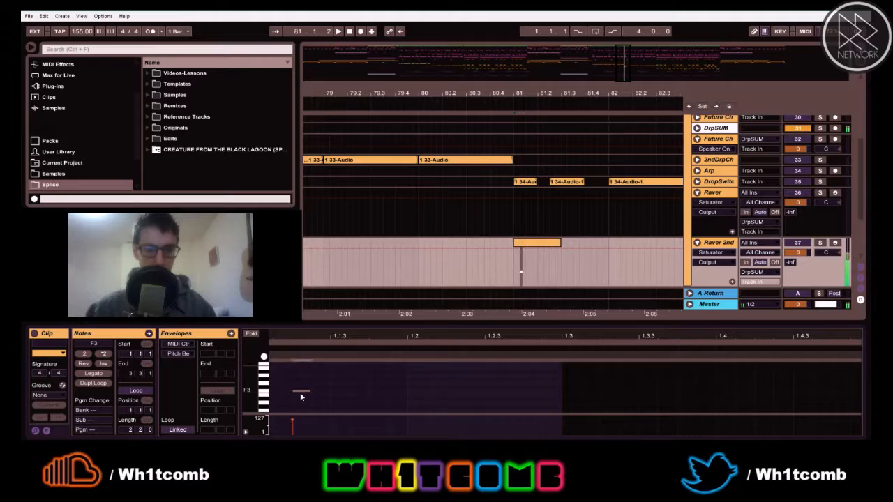
Shift the F3 note in the Raver 2nd clip to 1.1.3, trying out positions around it, and play from there
{"action": "key", "text": "space"}
{"action": "key", "text": "space"}
{"action": "key", "text": "Right"}
{"action": "key", "text": "Right"}
{"action": "key", "text": "Right"}
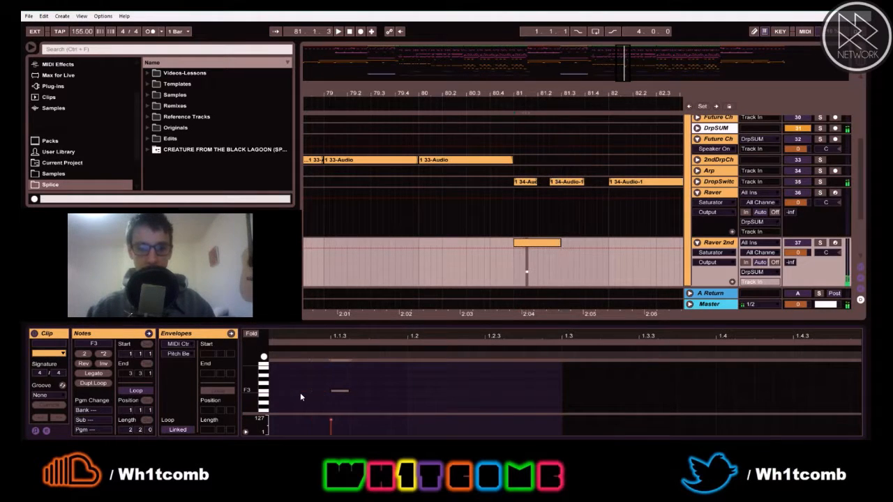
{"action": "key", "text": "Right"}
{"action": "key", "text": "Right"}
{"action": "key", "text": "Right"}
{"action": "key", "text": "Left"}
{"action": "key", "text": "Left"}
{"action": "key", "text": "Left"}
{"action": "key", "text": "Left"}
{"action": "key", "text": "space"}
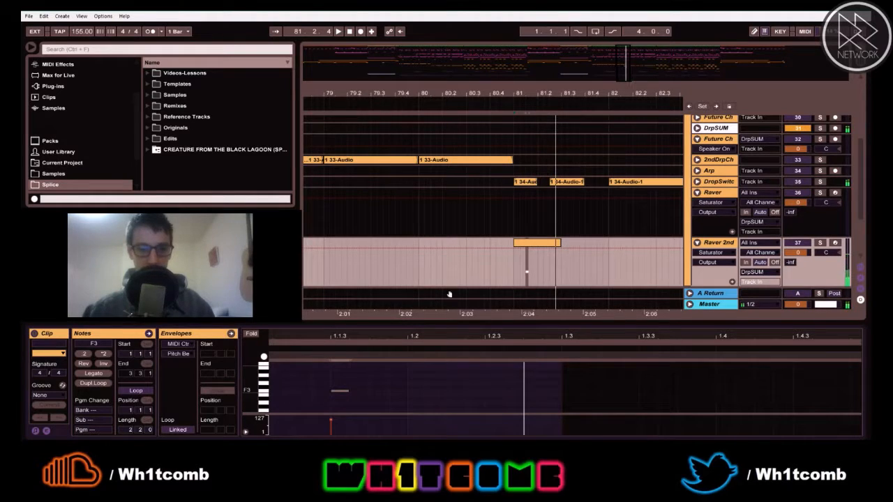
Lengthen the F3 note at 1.1.3 to a sixteenth so it ends at 1.1.4
{"action": "left_click", "coordinate": [348, 392]}
{"action": "left_click", "coordinate": [527, 272]}
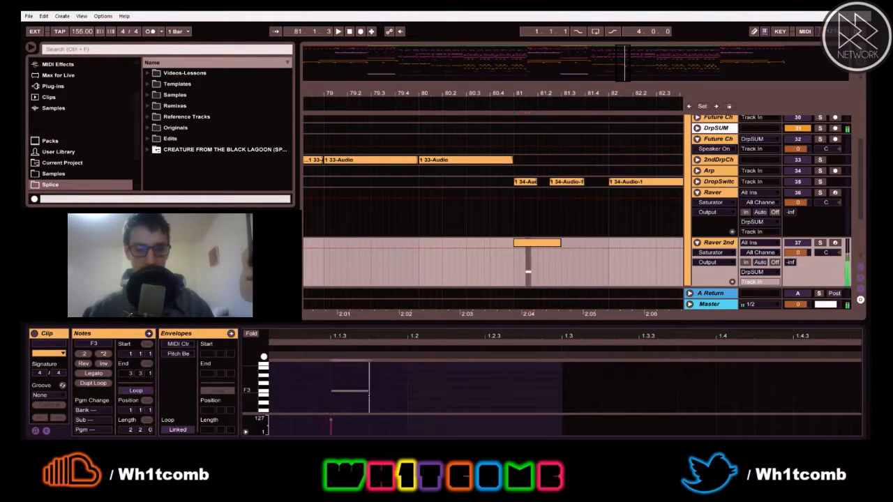
{"action": "key", "text": "space"}
{"action": "left_click_drag", "start_coordinate": [368, 391], "coordinate": [465, 392]}
{"action": "left_click", "coordinate": [356, 392]}
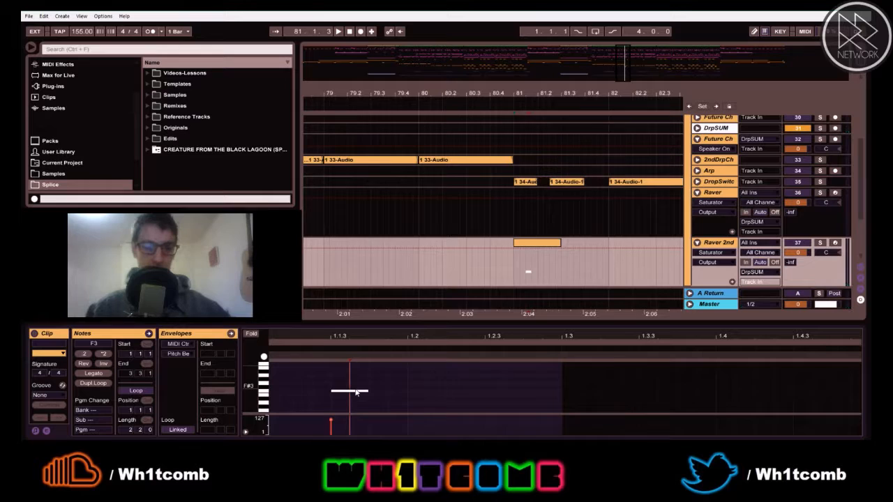
Add a sixteenth-long F3 note at 1.2.3 in the Raver 2nd clip during playback
{"action": "key", "text": "space"}
{"action": "double_click", "coordinate": [503, 390]}
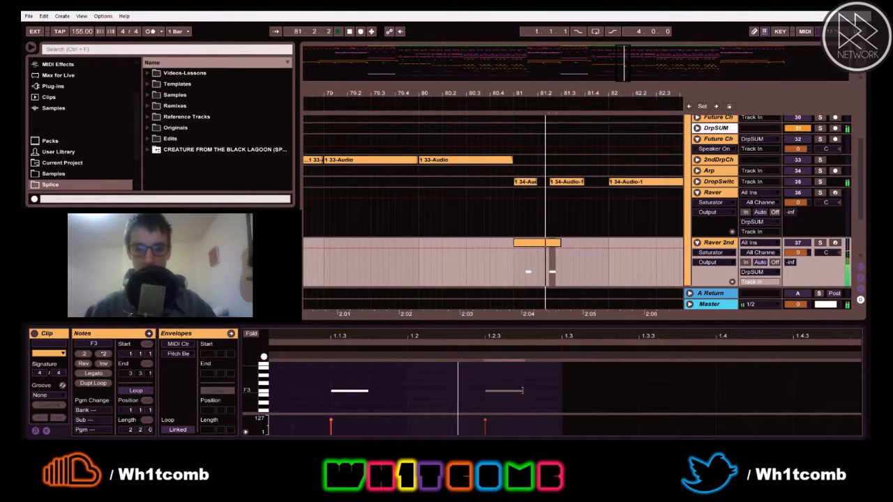
{"action": "key", "text": "space"}
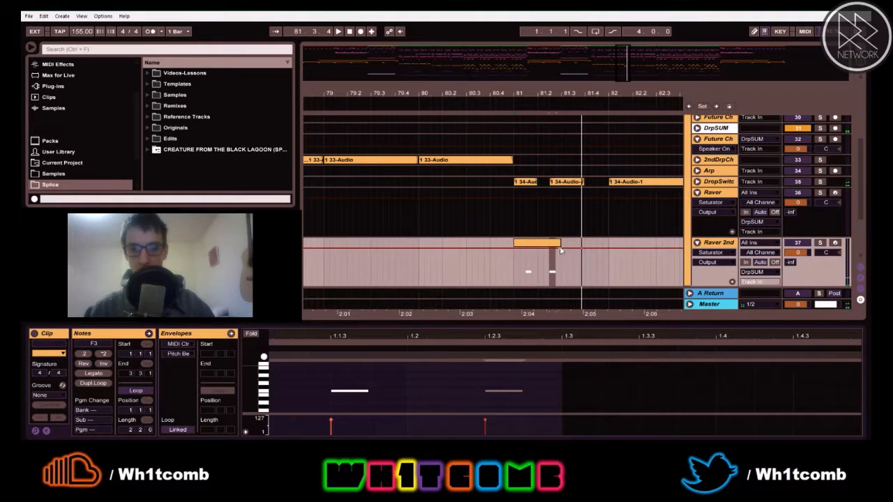
Extend the Raver 2nd clip to bar 82 and add a matching F3 note at 1.3.3
{"action": "left_click_drag", "start_coordinate": [559, 241], "coordinate": [609, 243]}
{"action": "key", "text": "space"}
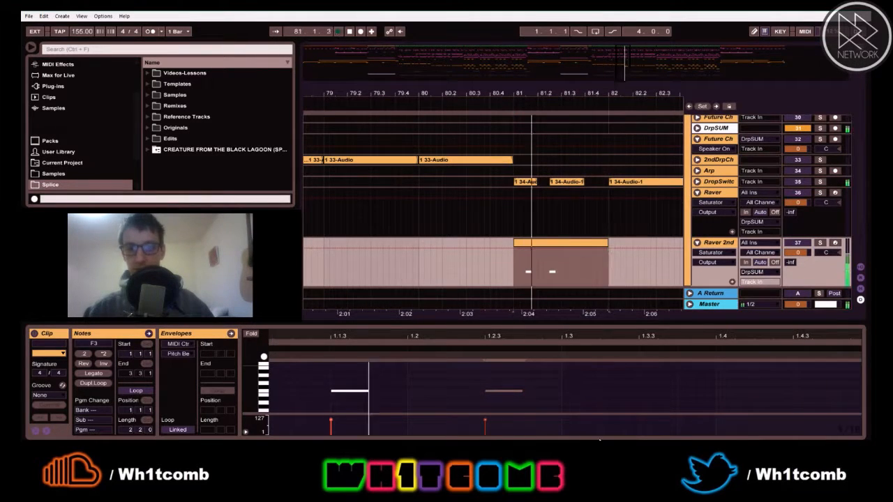
{"action": "double_click", "coordinate": [648, 392]}
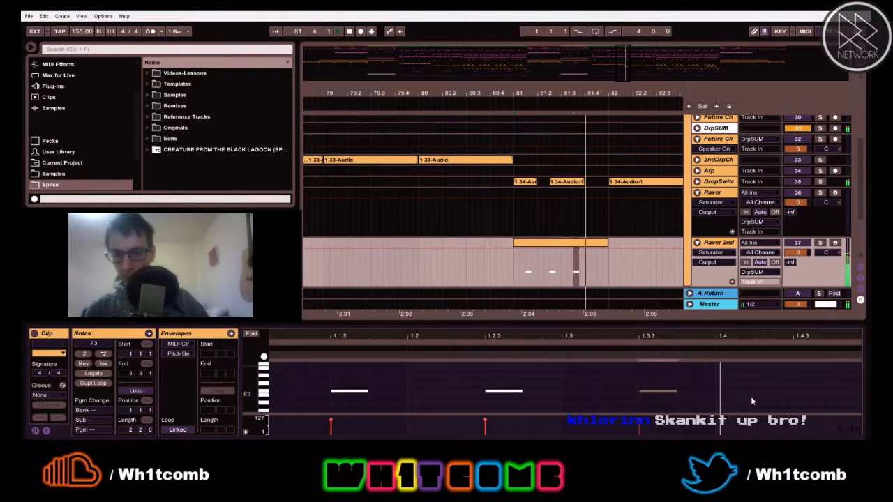
Duplicate the three-note Raver 2nd clip to bar 82, raise its notes to F#3 and play it
{"action": "left_click", "coordinate": [567, 247]}
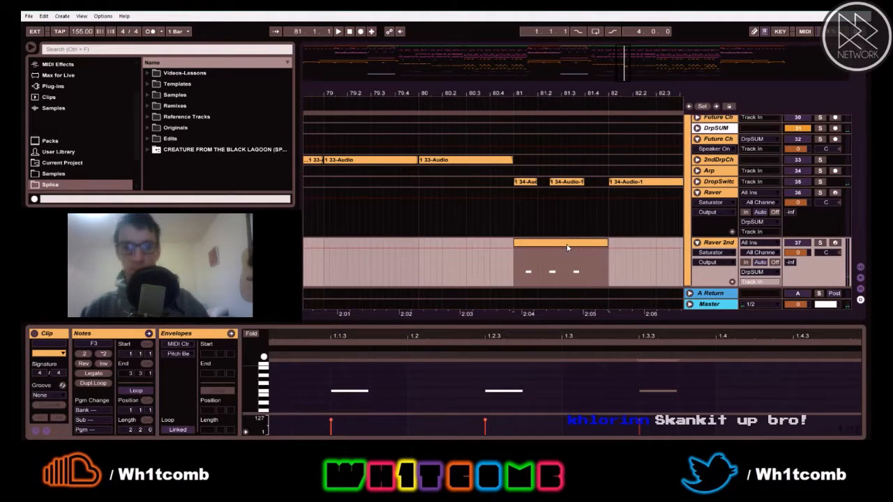
{"action": "key", "text": "ctrl+d"}
{"action": "left_click_drag", "start_coordinate": [357, 383], "coordinate": [661, 412]}
{"action": "key", "text": "Up"}
{"action": "key", "text": "space"}
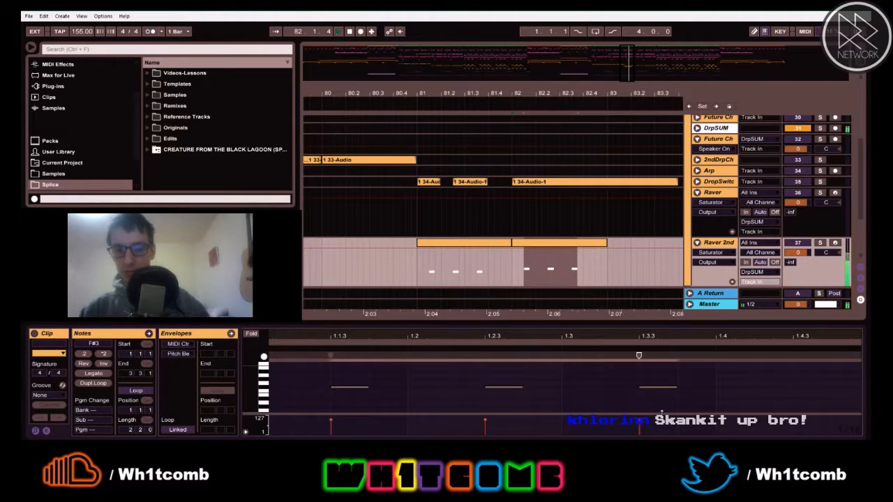
Copy the three-note bar 81 clip to bar 83 on Raver 2nd and play the passage from bar 81
{"action": "left_click", "coordinate": [412, 257]}
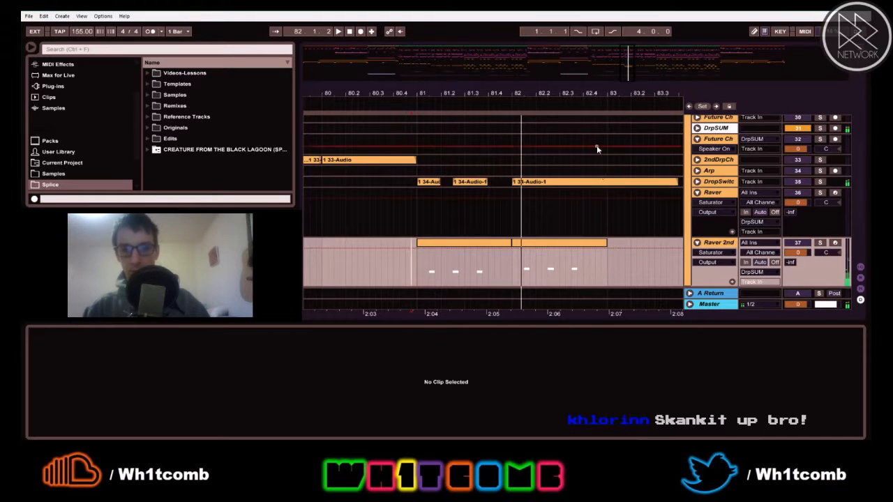
{"action": "left_click", "coordinate": [559, 245]}
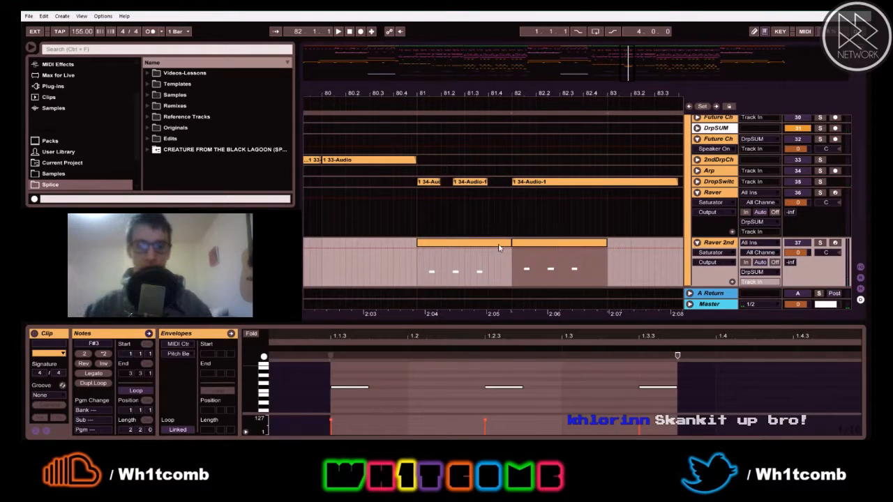
{"action": "left_click", "coordinate": [498, 247]}
{"action": "left_click", "coordinate": [605, 261]}
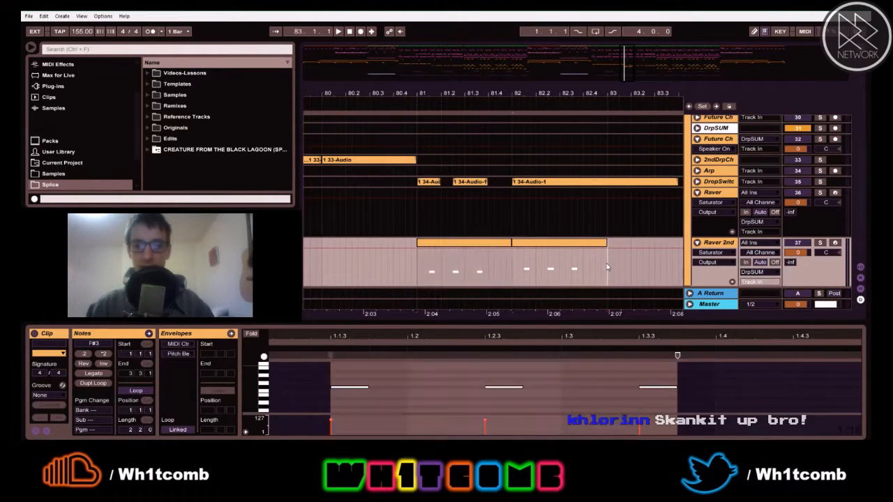
{"action": "key", "text": "ctrl+d"}
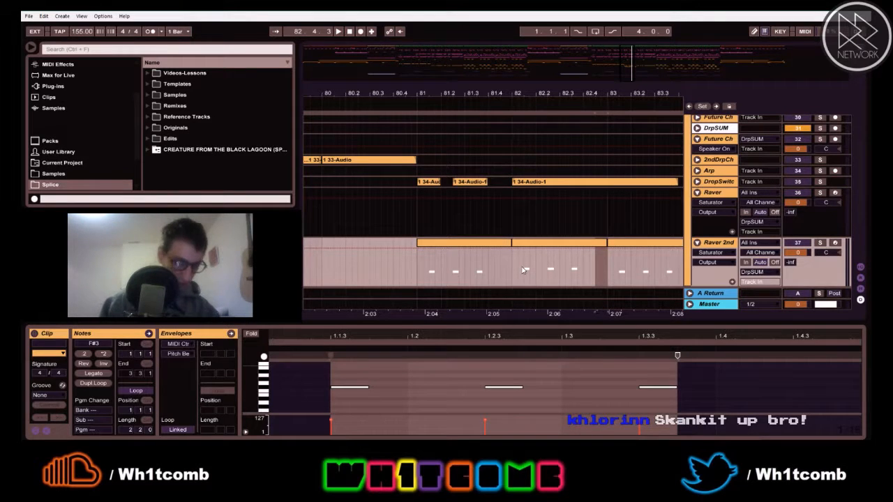
{"action": "left_click", "coordinate": [412, 278]}
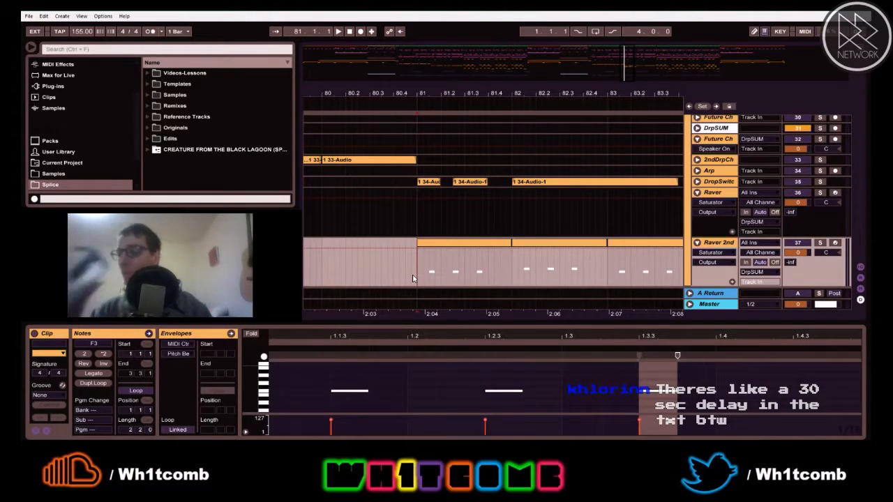
{"action": "key", "text": "space"}
{"action": "left_click_drag", "start_coordinate": [538, 93], "coordinate": [454, 74]}
{"action": "key", "text": "space"}
Add a fourth sixteenth-long F3 note at 1.4.3 in the Raver 2nd clip at bar 81
{"action": "left_click", "coordinate": [421, 245]}
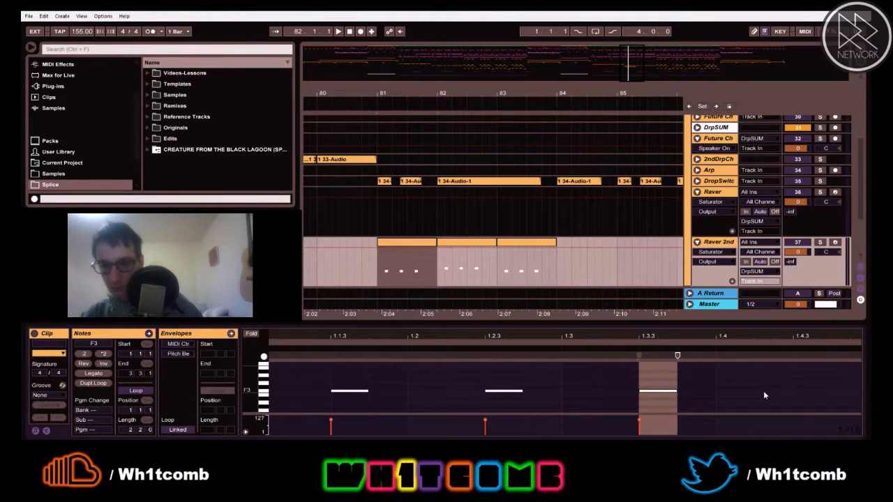
{"action": "key", "text": "space"}
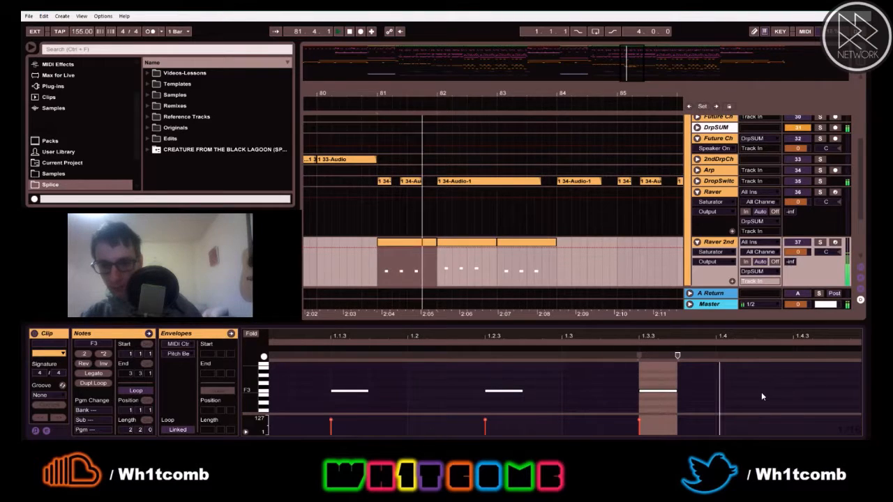
{"action": "double_click", "coordinate": [807, 391]}
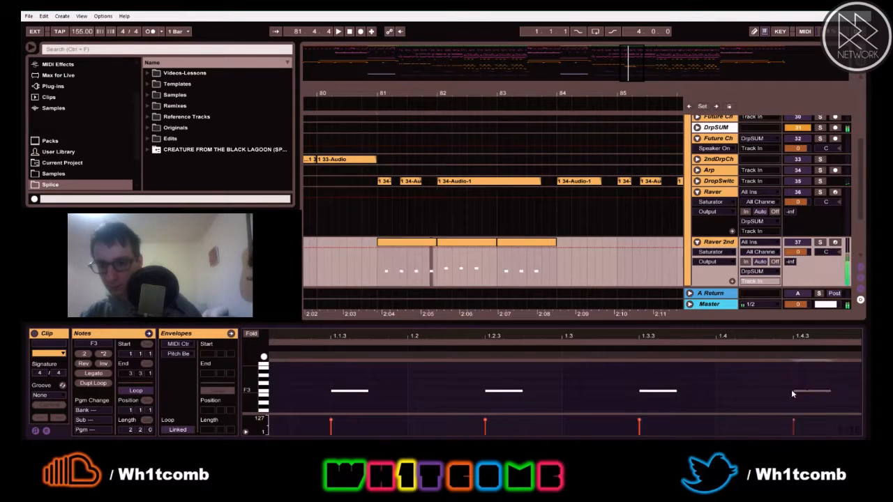
{"action": "key", "text": "space"}
Duplicate the four-note bar 81 clip over bar 82 and raise its notes to F#3
{"action": "left_click", "coordinate": [410, 247]}
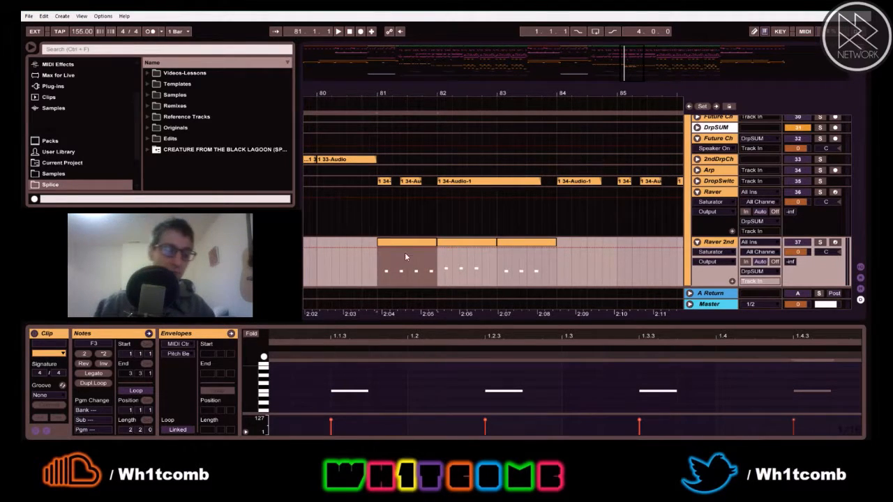
{"action": "key", "text": "ctrl+d"}
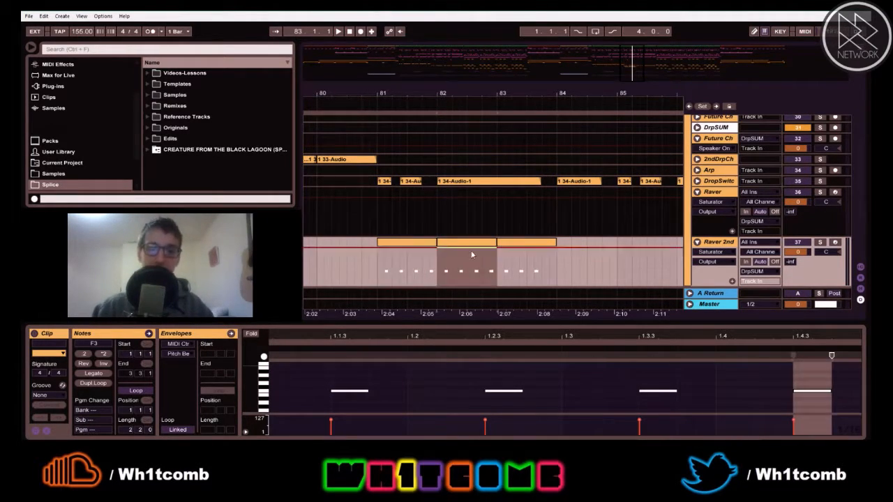
{"action": "left_click_drag", "start_coordinate": [361, 365], "coordinate": [814, 416]}
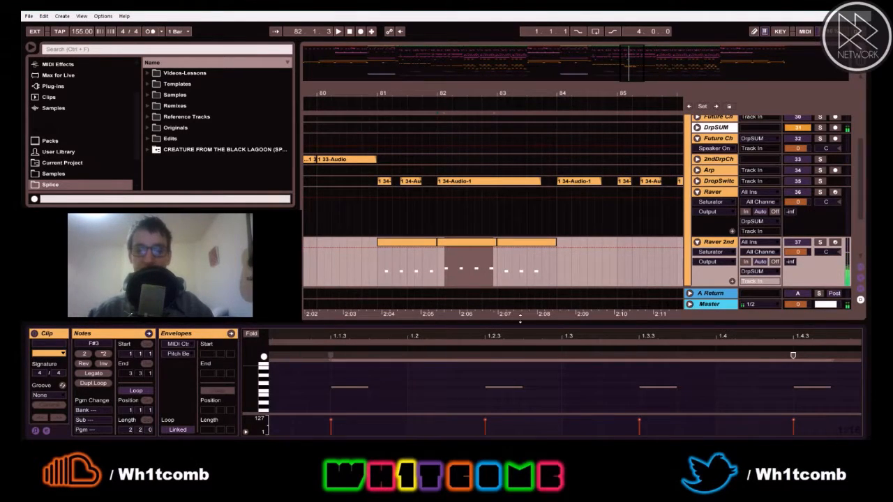
Try extending the bar 81 clip into bar 82 and replacing the bar 83 clip, and undo both changes
{"action": "left_click", "coordinate": [402, 244]}
{"action": "left_click_drag", "start_coordinate": [436, 242], "coordinate": [460, 248]}
{"action": "left_click", "coordinate": [499, 271]}
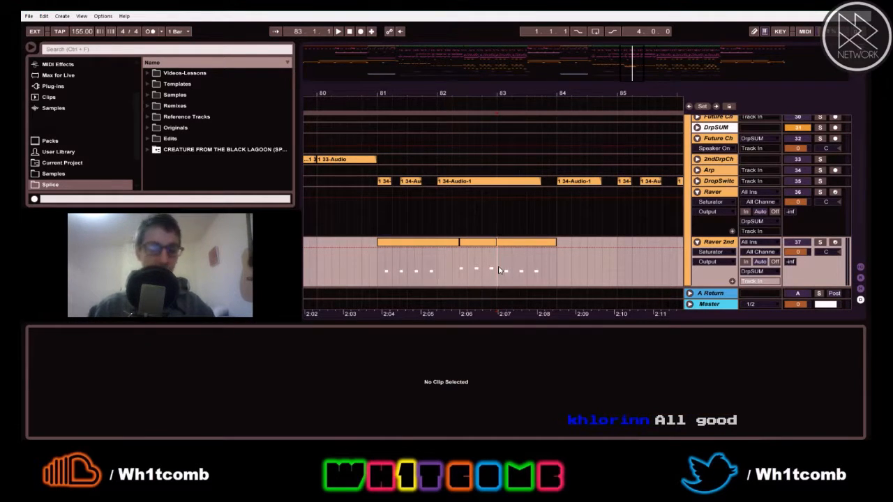
{"action": "left_click", "coordinate": [494, 271]}
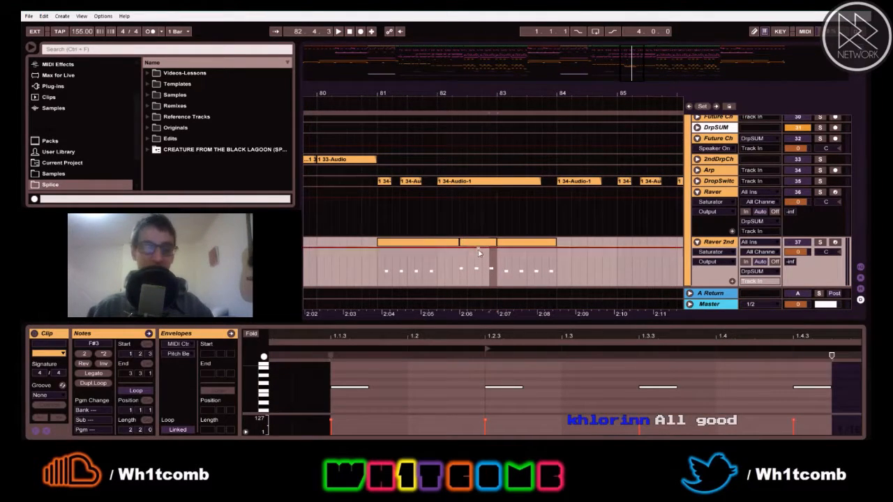
{"action": "key", "text": "ctrl+z"}
{"action": "key", "text": "ctrl+z"}
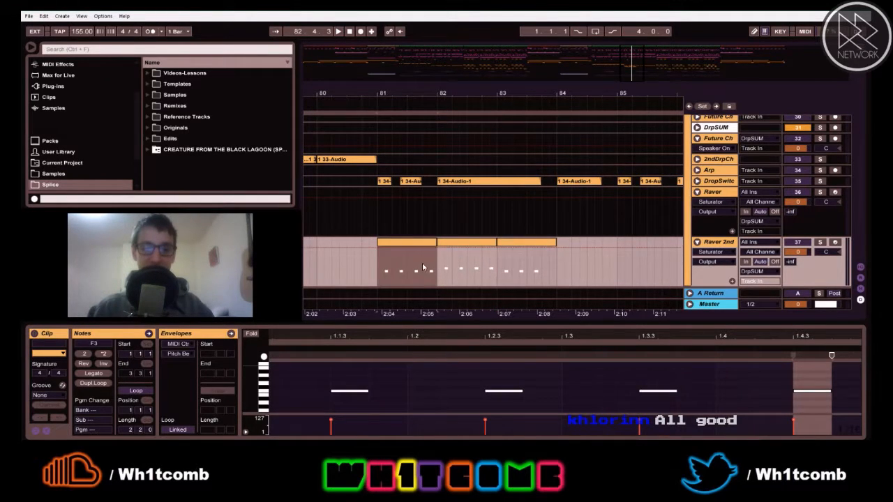
Copy the four-note bar 81 clip onto bar 82 and set all its notes to F#3, trying an octave higher on the way
{"action": "left_click_drag", "start_coordinate": [394, 244], "coordinate": [447, 245]}
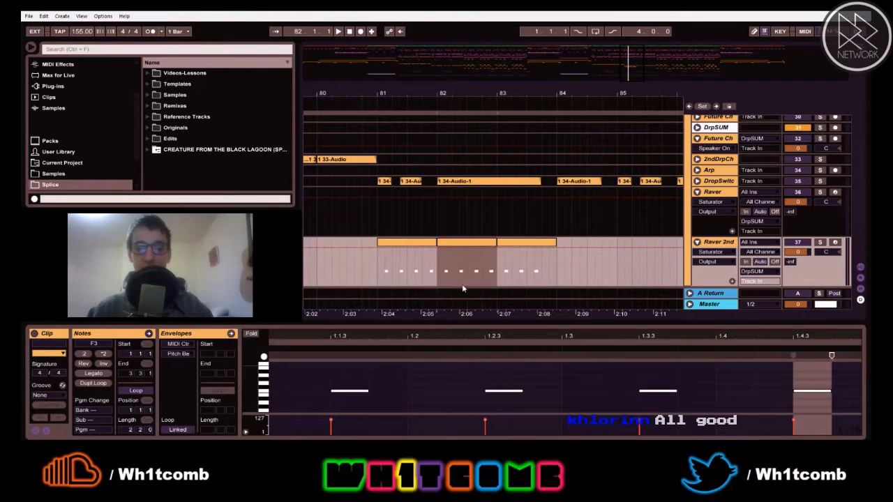
{"action": "left_click", "coordinate": [410, 390]}
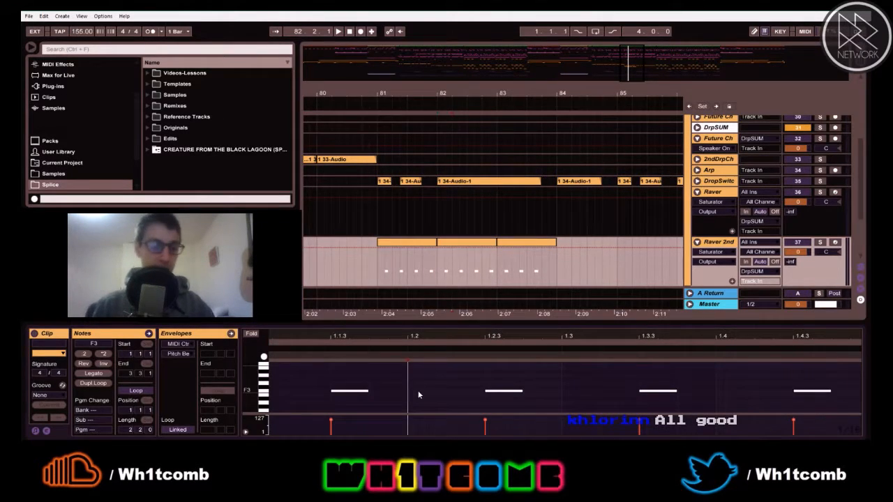
{"action": "key", "text": "shift+Up"}
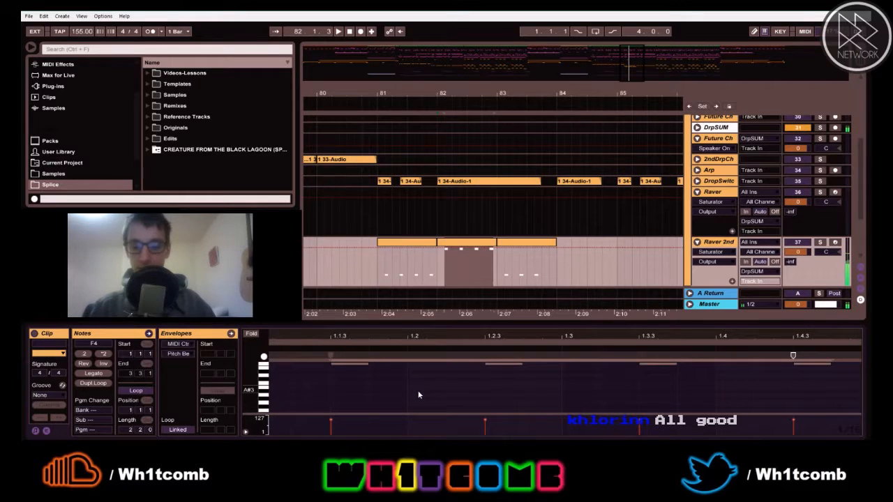
{"action": "key", "text": "shift+Down"}
{"action": "key", "text": "Up"}
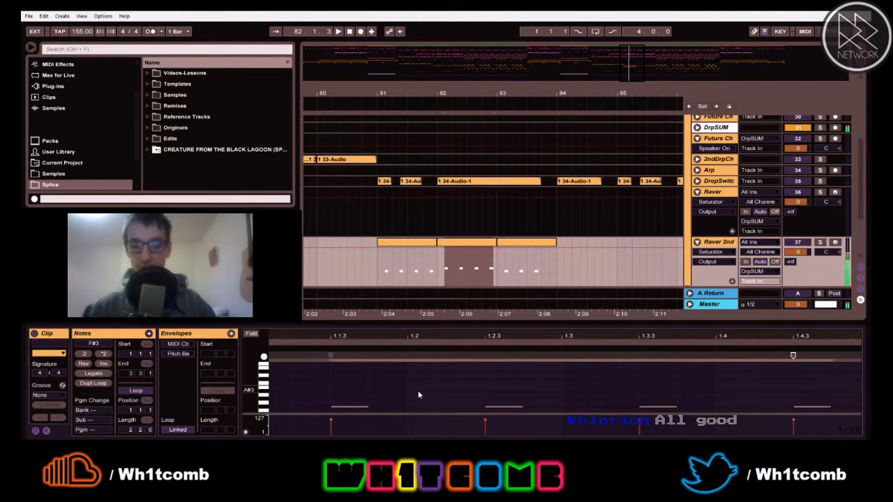
Paste a copy of the four-note bar 81 clip over bar 83 and play from bar 81
{"action": "left_click", "coordinate": [402, 249]}
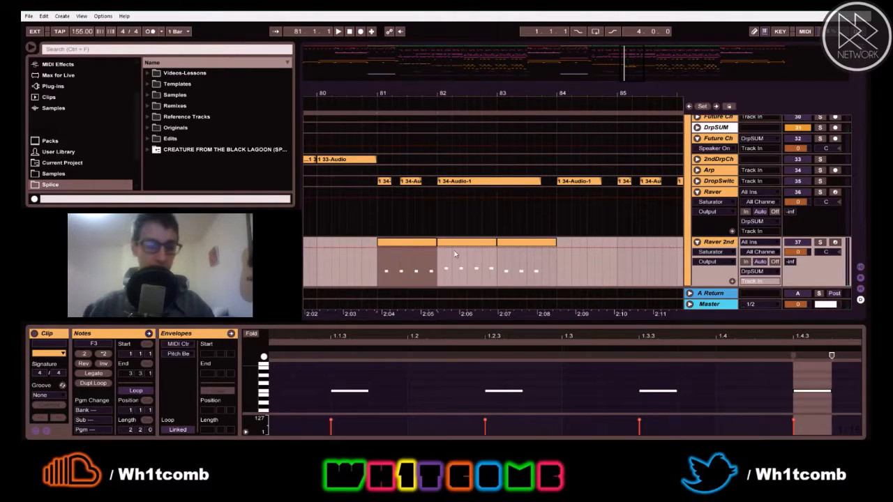
{"action": "left_click", "coordinate": [496, 271]}
{"action": "key", "text": "ctrl+v"}
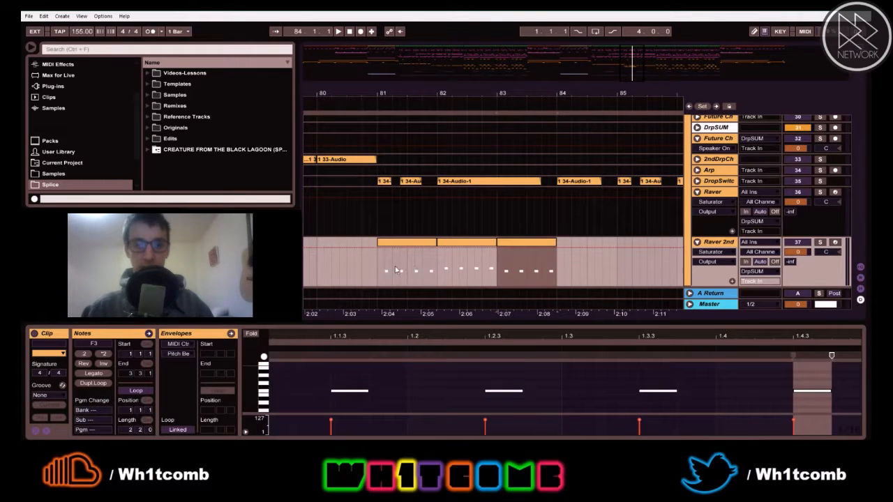
{"action": "left_click", "coordinate": [374, 269]}
{"action": "key", "text": "space"}
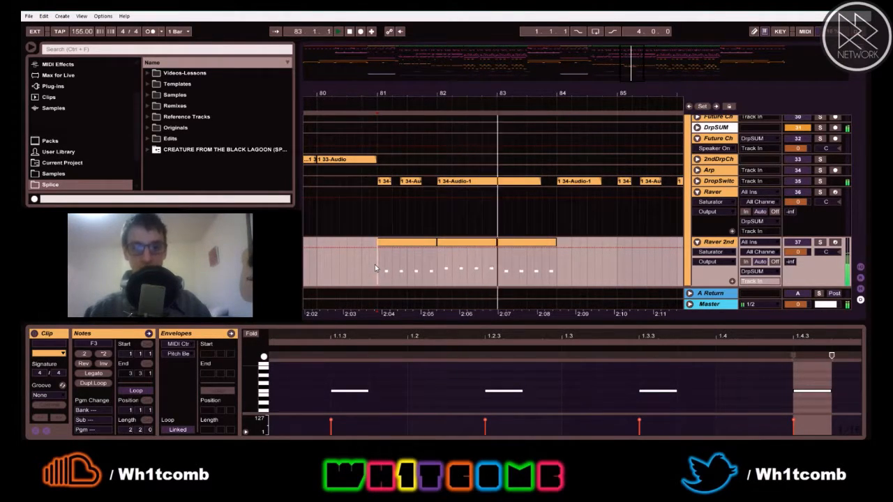
Stop playback and duplicate the Raver 2nd clip at bar 83 to bar 84
{"action": "left_click", "coordinate": [421, 244]}
{"action": "key", "text": "space"}
{"action": "left_click", "coordinate": [548, 243]}
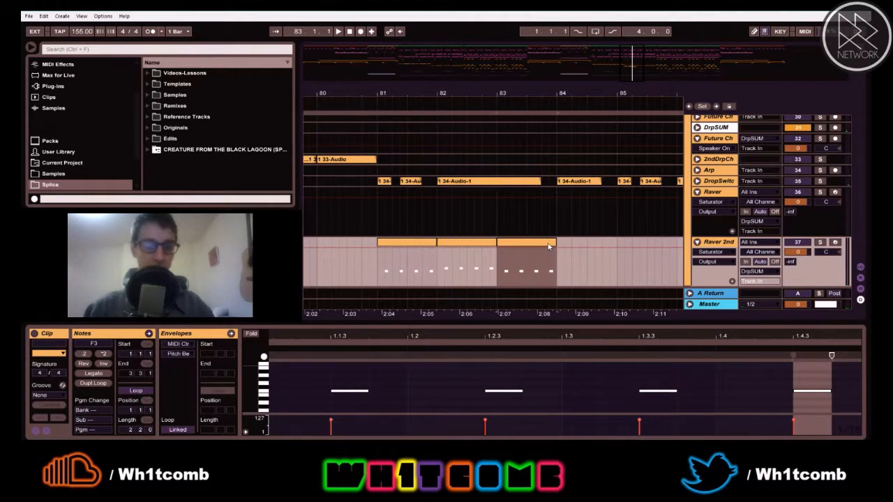
{"action": "key", "text": "ctrl+d"}
Add an Auto Filter after the Saturator in the Raver 2nd track's device chain
{"action": "double_click", "coordinate": [715, 242]}
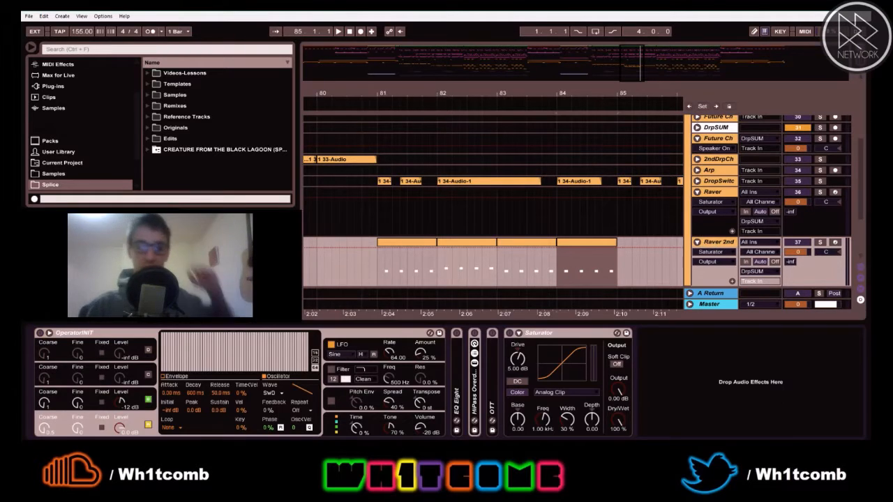
{"action": "scroll", "coordinate": [63, 94], "scroll_direction": "up", "scroll_amount": 3}
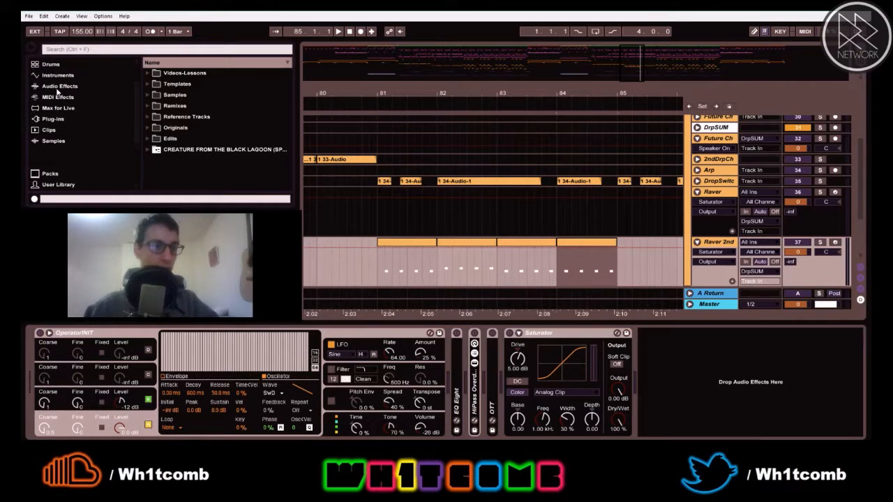
{"action": "left_click", "coordinate": [59, 85]}
{"action": "left_click", "coordinate": [174, 97]}
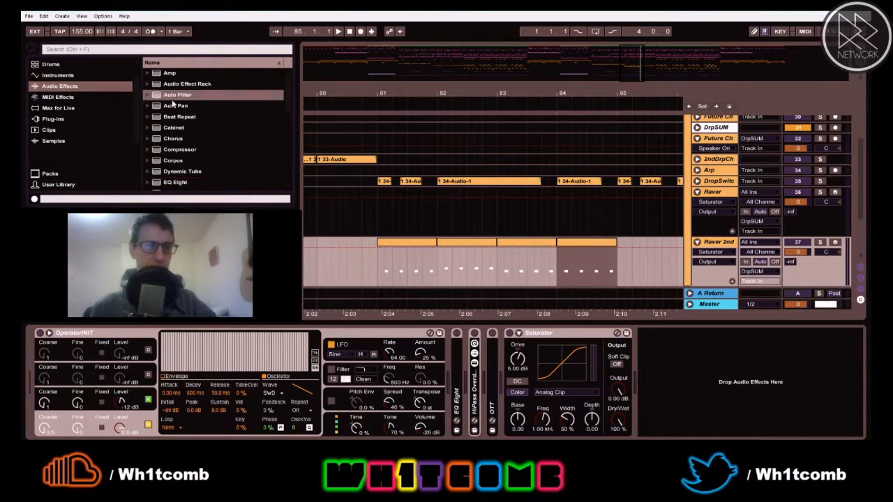
{"action": "mouse_move", "coordinate": [160, 101]}
{"action": "left_mouse_down"}
{"action": "mouse_move", "coordinate": [713, 357]}
{"action": "mouse_move", "coordinate": [715, 374]}
{"action": "left_mouse_up"}
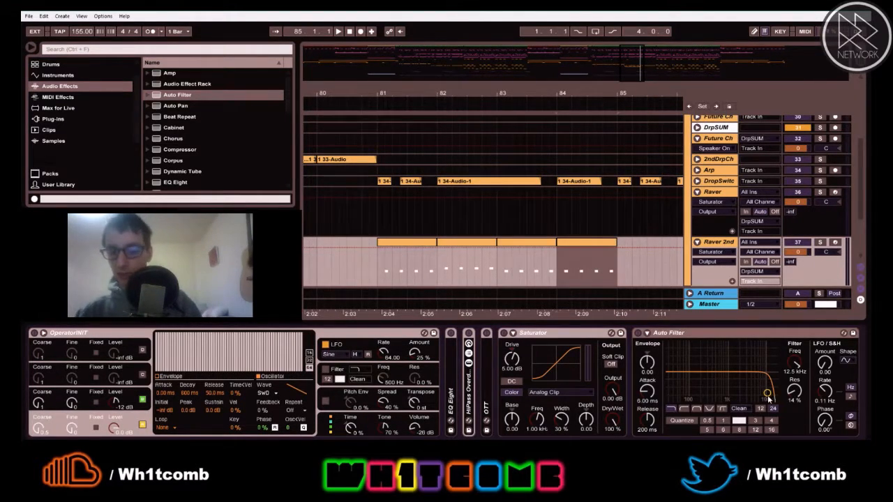
Lower the Auto Filter cutoff to about 1.75 kHz with 6.6% resonance while playing the part from bar 81
{"action": "left_click_drag", "start_coordinate": [768, 396], "coordinate": [751, 395]}
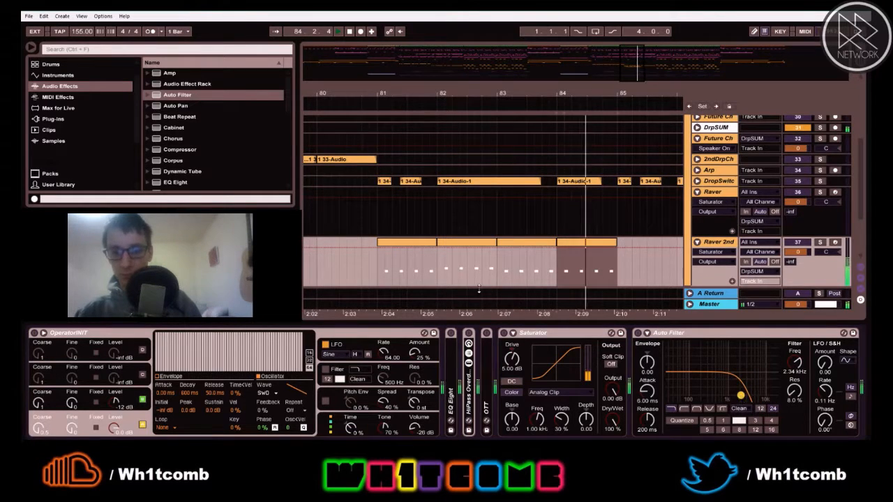
{"action": "left_click", "coordinate": [377, 265]}
{"action": "key", "text": "space"}
{"action": "key", "text": "space"}
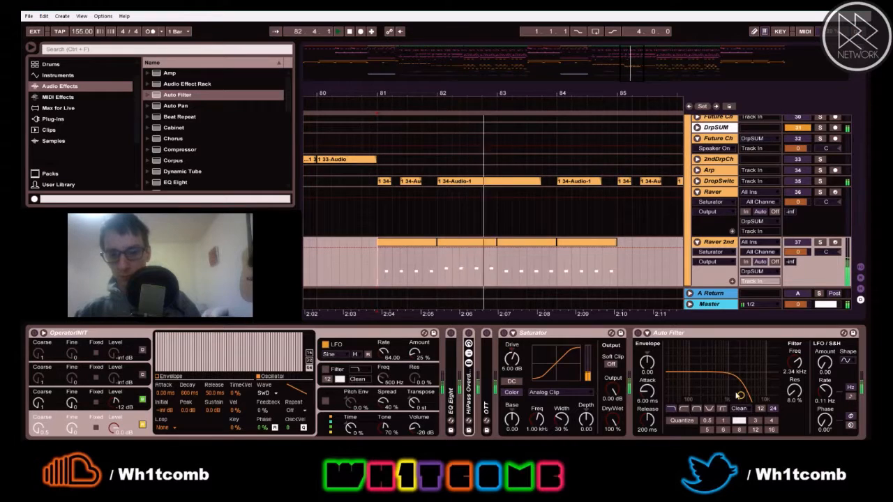
{"action": "left_click_drag", "start_coordinate": [740, 396], "coordinate": [736, 396]}
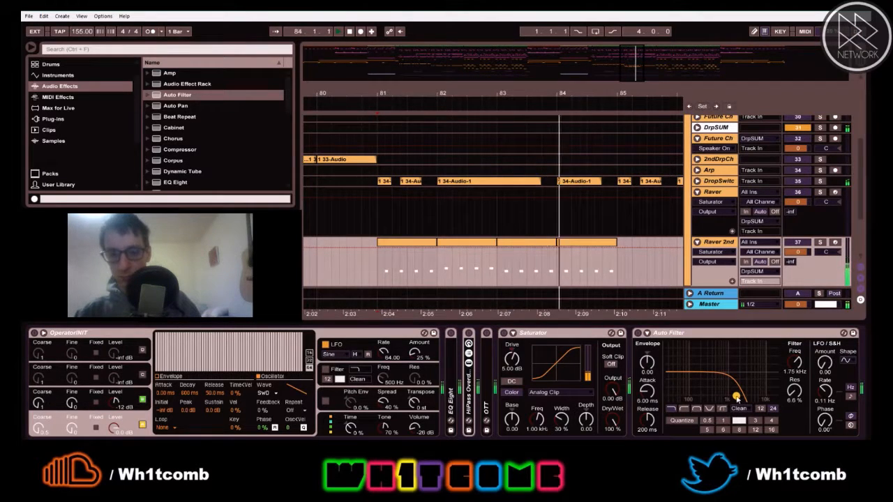
{"action": "key", "text": "space"}
Switch the Auto Filter to high-pass and show its Frequency automation lane on the Raver 2nd track
{"action": "left_click_drag", "start_coordinate": [530, 91], "coordinate": [530, 76]}
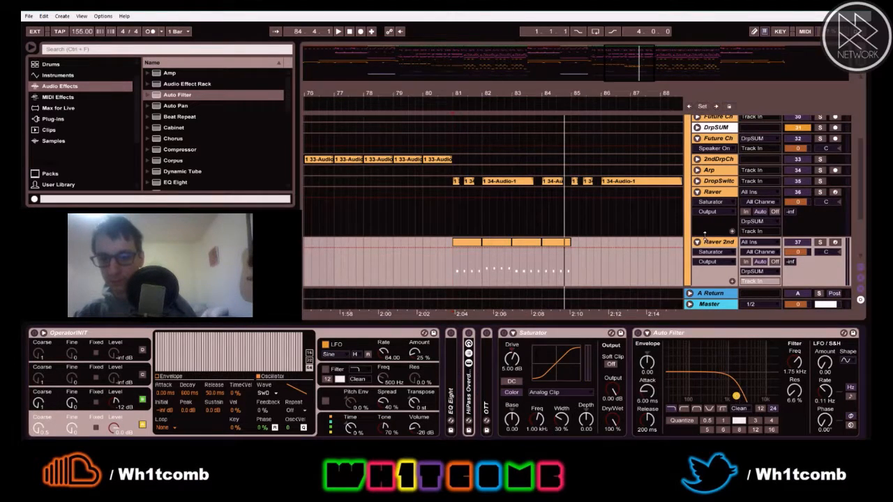
{"action": "left_click", "coordinate": [708, 255]}
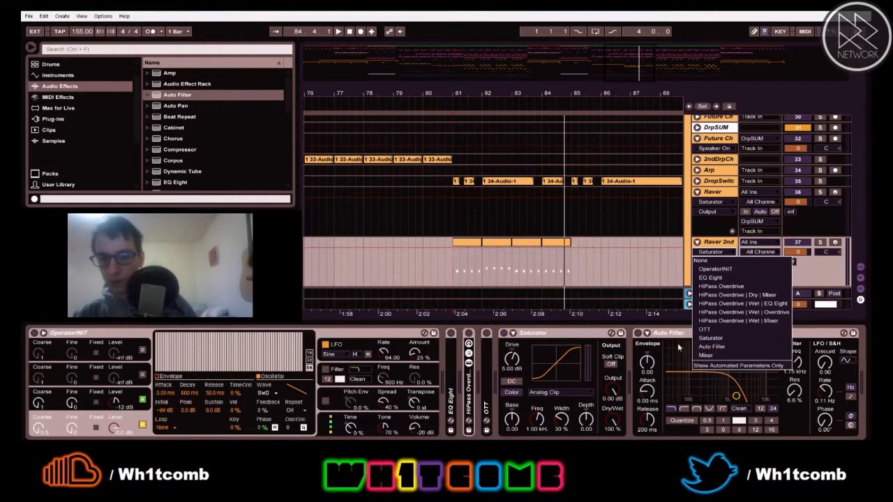
{"action": "left_click", "coordinate": [687, 410]}
{"action": "key", "text": "space"}
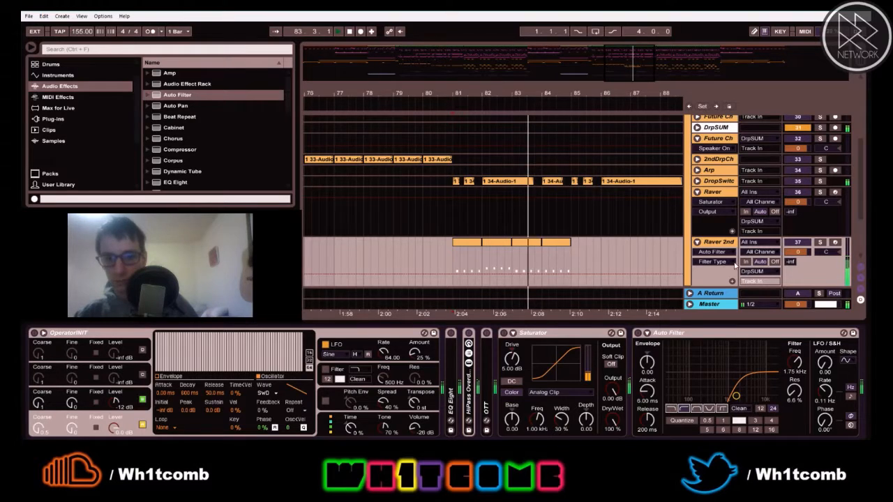
{"action": "left_click", "coordinate": [712, 262]}
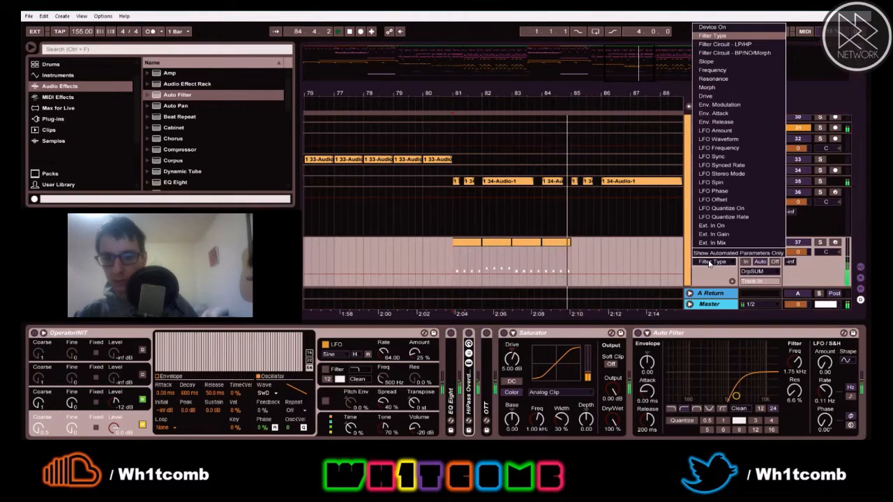
{"action": "left_click", "coordinate": [713, 69]}
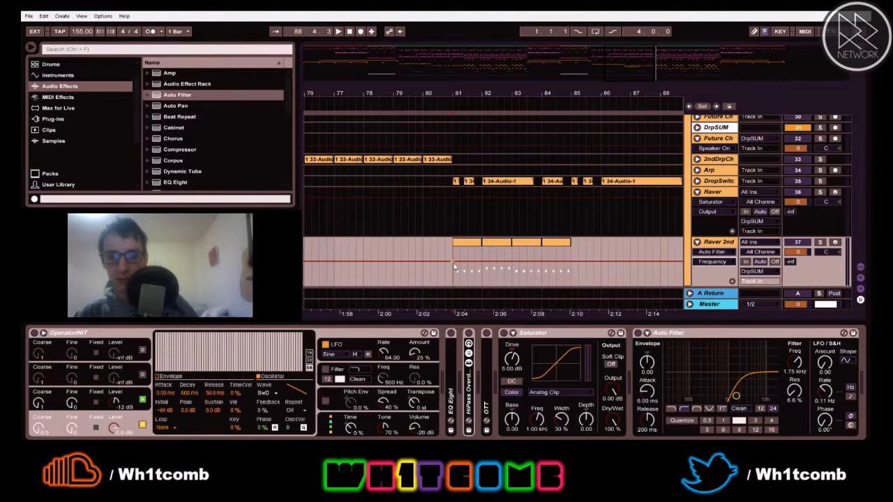
Automate the Auto Filter frequency to rise from bar 81 to 19.9 kHz at bar 89 and play it
{"action": "left_click", "coordinate": [571, 262]}
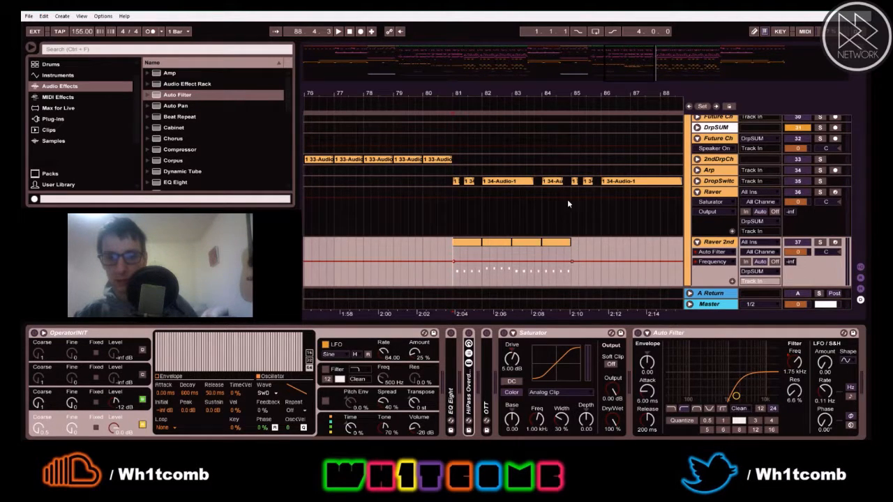
{"action": "left_click_drag", "start_coordinate": [569, 96], "coordinate": [632, 247]}
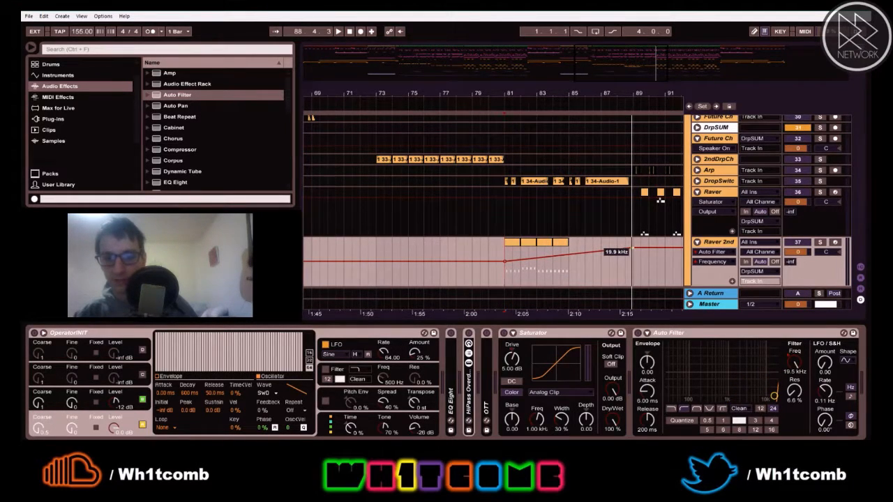
{"action": "key", "text": "space"}
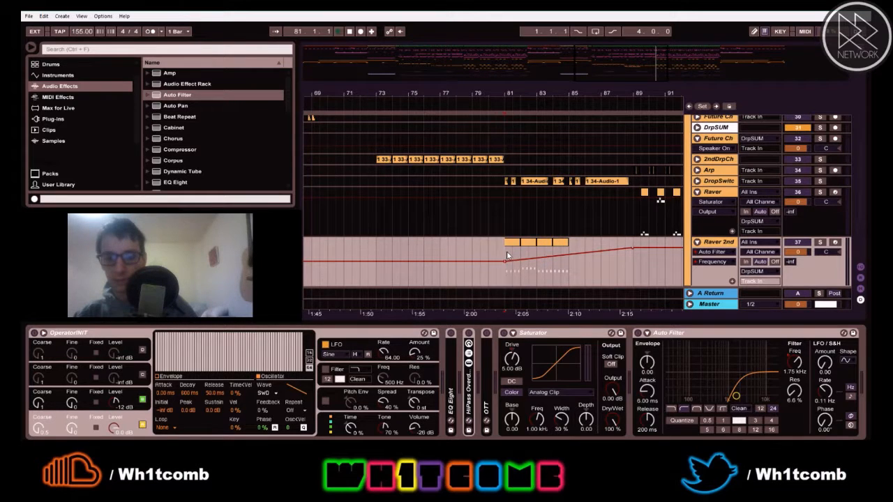
Duplicate the four Raver 2nd clips in bars 81 to 84 onto bars 85 to 88
{"action": "left_click", "coordinate": [511, 243]}
{"action": "left_click", "coordinate": [562, 243], "text": "shift"}
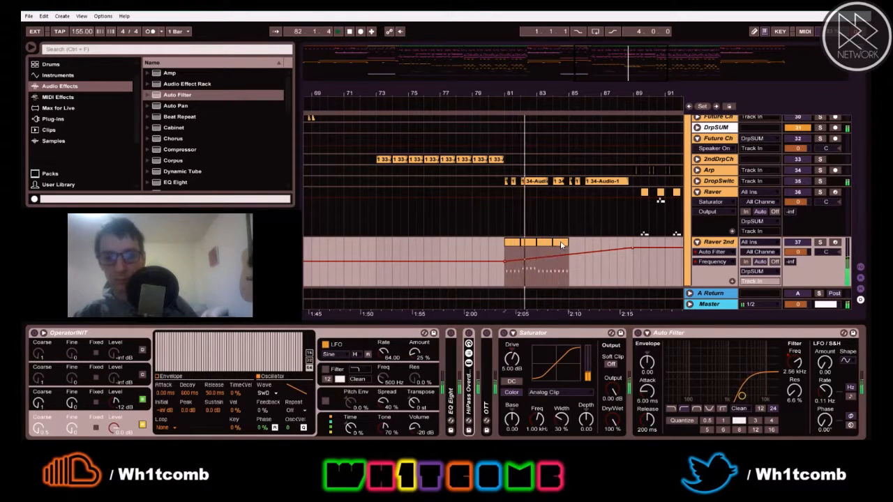
{"action": "key", "text": "ctrl+d"}
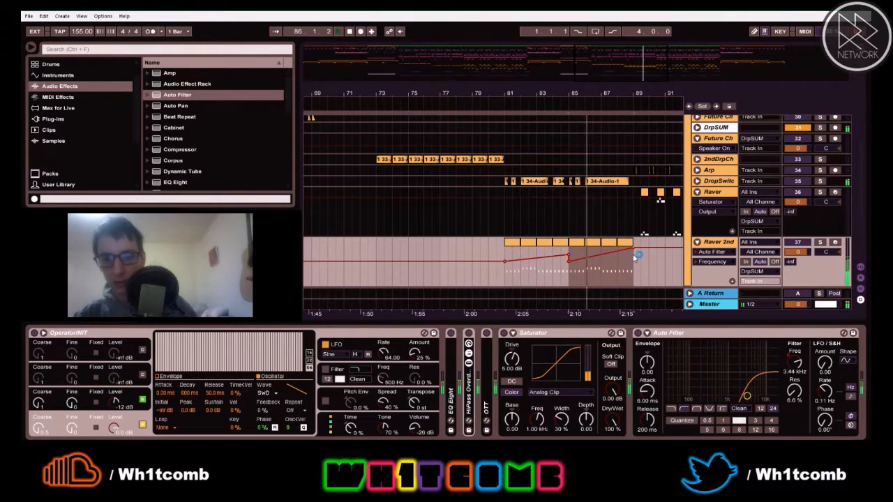
Clear the extra Frequency breakpoints at bar 85, turn the ramp into a fall towards bar 89, and play it
{"action": "left_click_drag", "start_coordinate": [636, 257], "coordinate": [642, 246]}
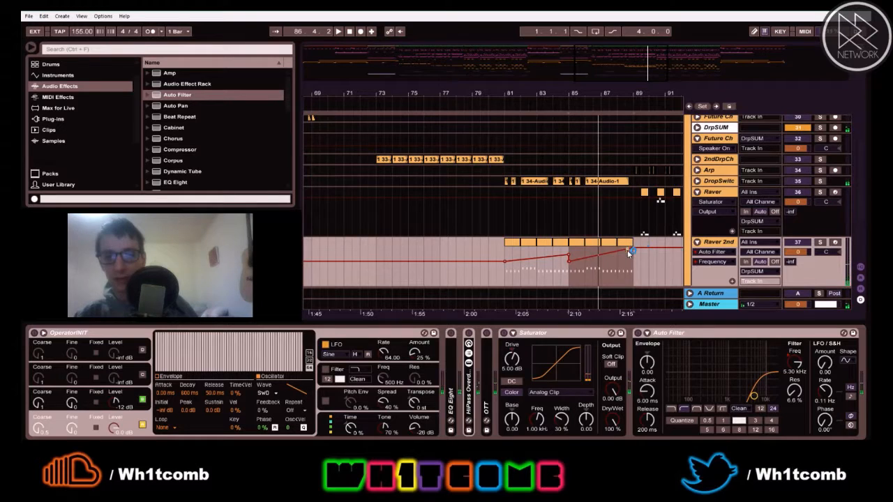
{"action": "left_click", "coordinate": [569, 261]}
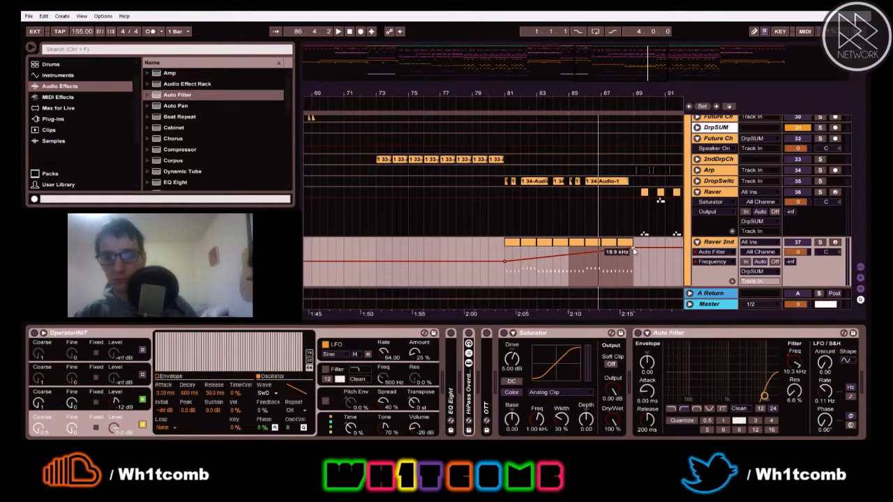
{"action": "left_click_drag", "start_coordinate": [634, 251], "coordinate": [632, 276]}
{"action": "key", "text": "space"}
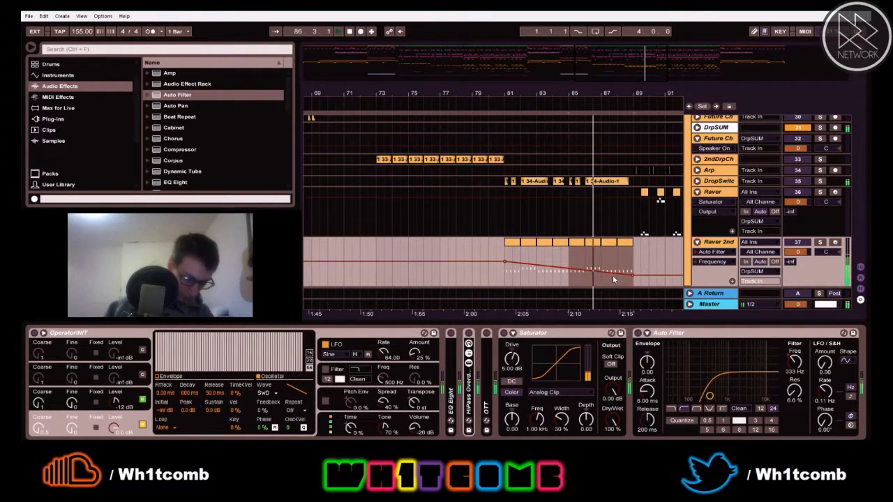
Raise the Frequency ramp's start at bar 81, set its end at bar 89 to about 719 Hz, and remove the middle breakpoint
{"action": "left_click_drag", "start_coordinate": [632, 276], "coordinate": [632, 270]}
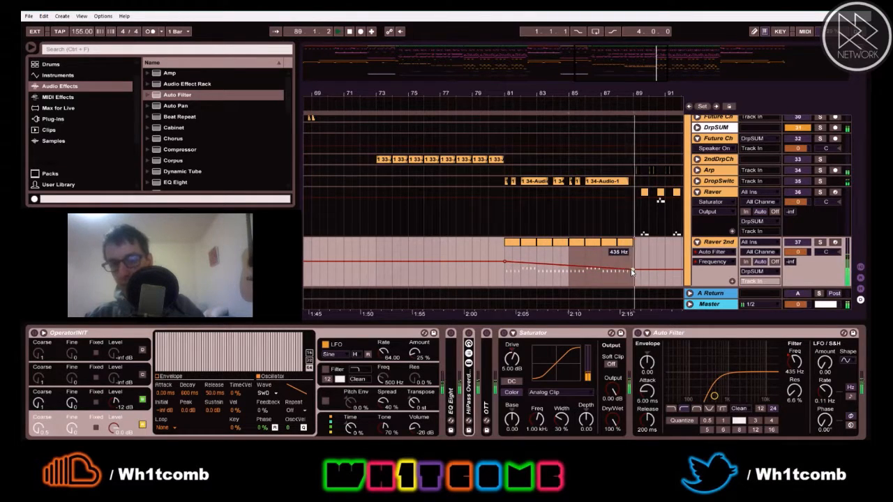
{"action": "left_click_drag", "start_coordinate": [505, 263], "coordinate": [505, 255]}
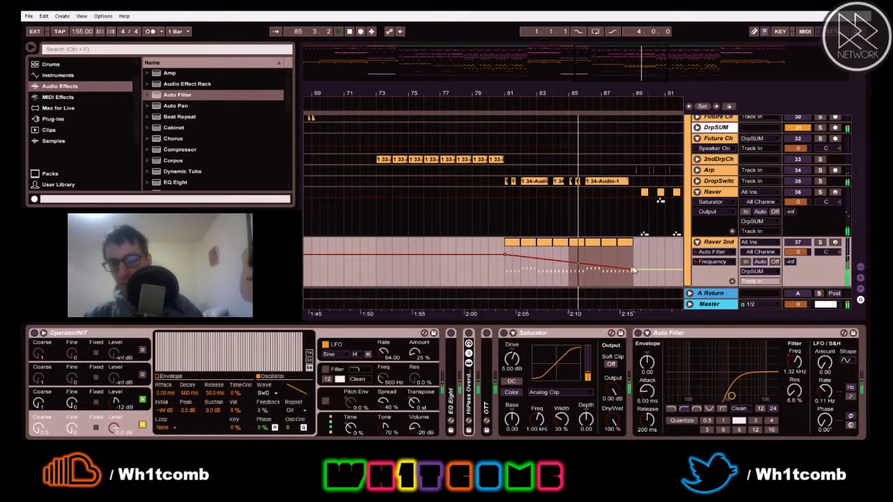
{"action": "left_click_drag", "start_coordinate": [623, 269], "coordinate": [623, 266]}
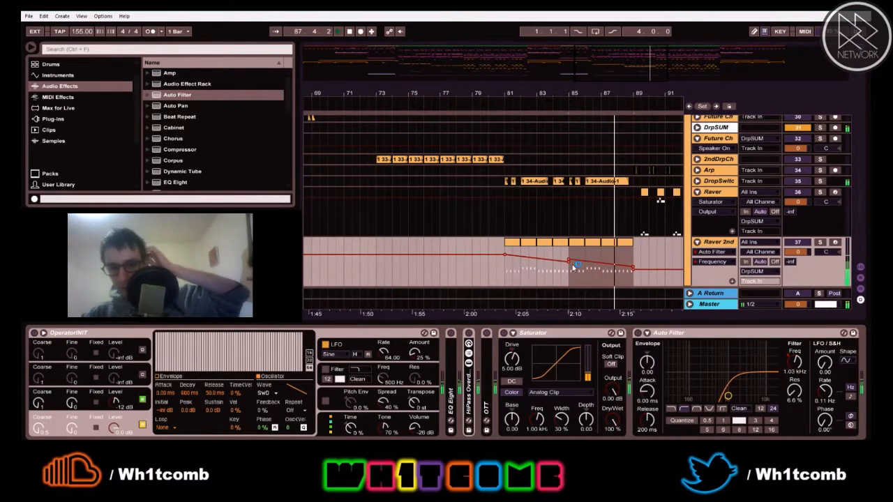
{"action": "left_click", "coordinate": [633, 270]}
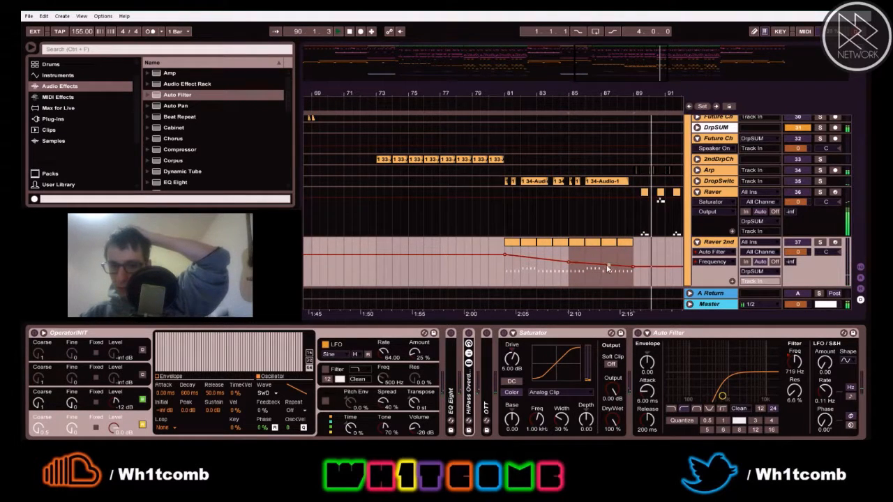
{"action": "left_click", "coordinate": [568, 263]}
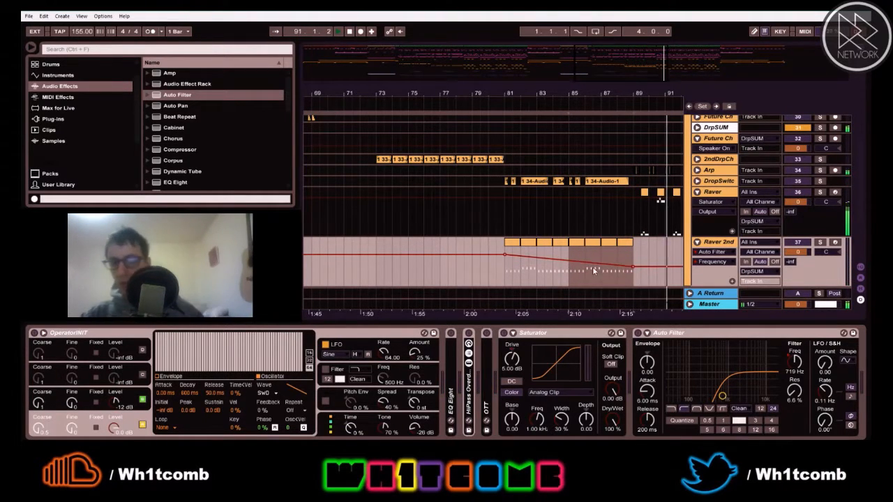
Play the Raver 2nd filter sweep again from bar 81
{"action": "left_click", "coordinate": [503, 271]}
{"action": "key", "text": "space"}
{"action": "key", "text": "space"}
Delete the leftover Raver 2nd clips around bars 101 to 103
{"action": "left_click", "coordinate": [474, 94]}
{"action": "key", "text": "minus"}
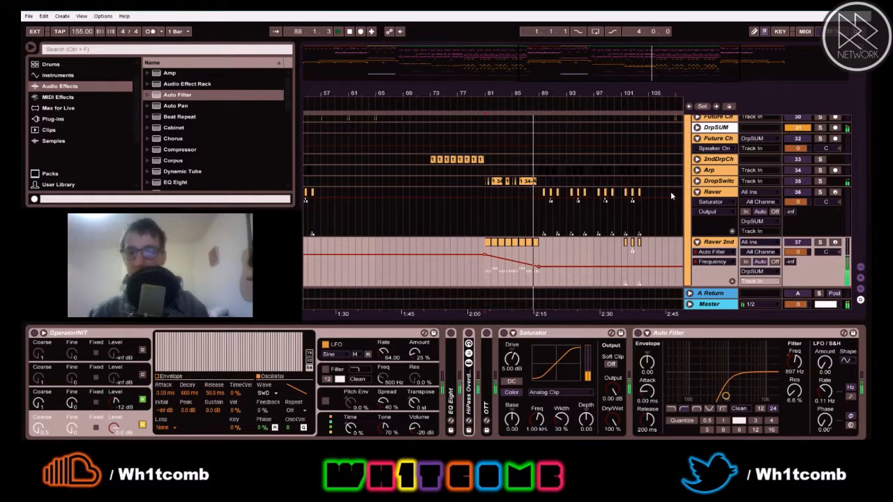
{"action": "left_click_drag", "start_coordinate": [607, 263], "coordinate": [649, 259]}
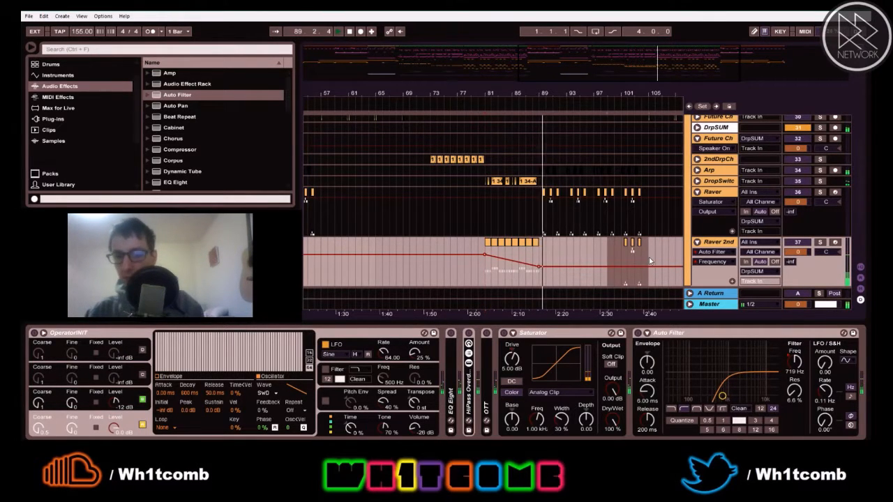
{"action": "key", "text": "Delete"}
Stop playback at bar 89, fold the Raver track and the Mids group, and show the wider arrangement
{"action": "left_click", "coordinate": [540, 210]}
{"action": "key", "text": "space"}
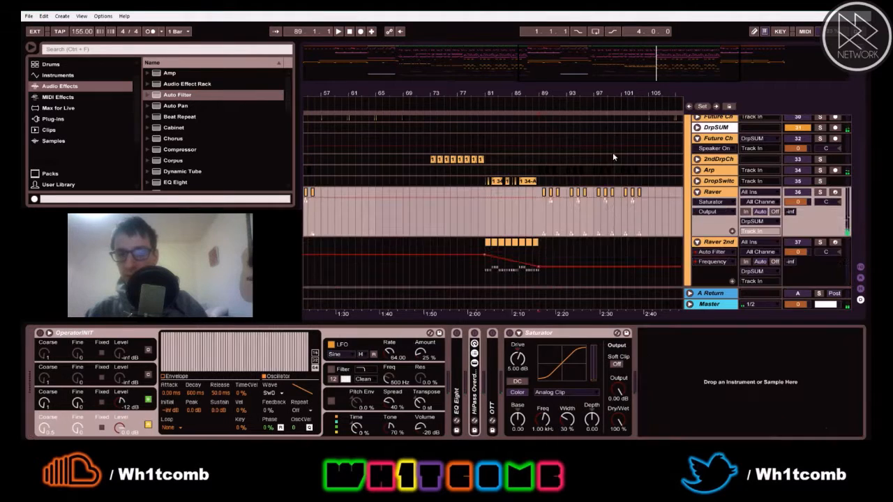
{"action": "left_click_drag", "start_coordinate": [567, 94], "coordinate": [568, 138]}
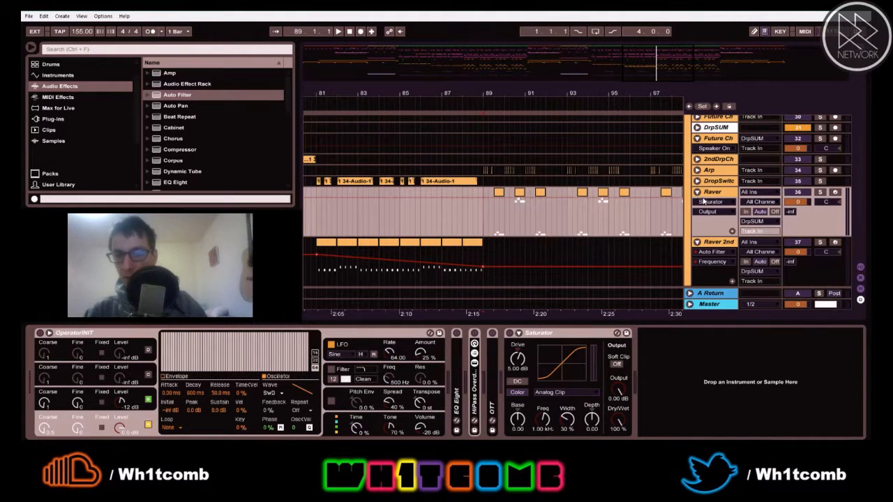
{"action": "left_click", "coordinate": [697, 191]}
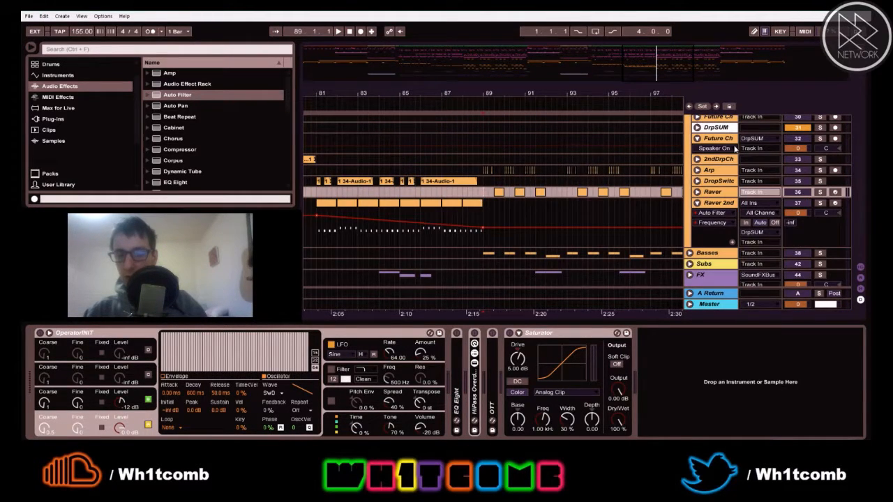
{"action": "scroll", "coordinate": [668, 155], "scroll_direction": "up", "scroll_amount": 5}
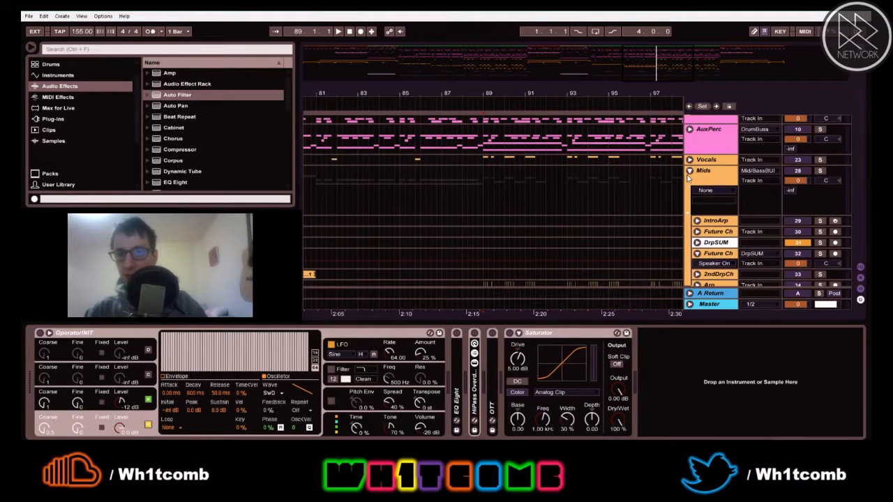
{"action": "left_click", "coordinate": [688, 173]}
{"action": "left_click_drag", "start_coordinate": [645, 72], "coordinate": [646, 41]}
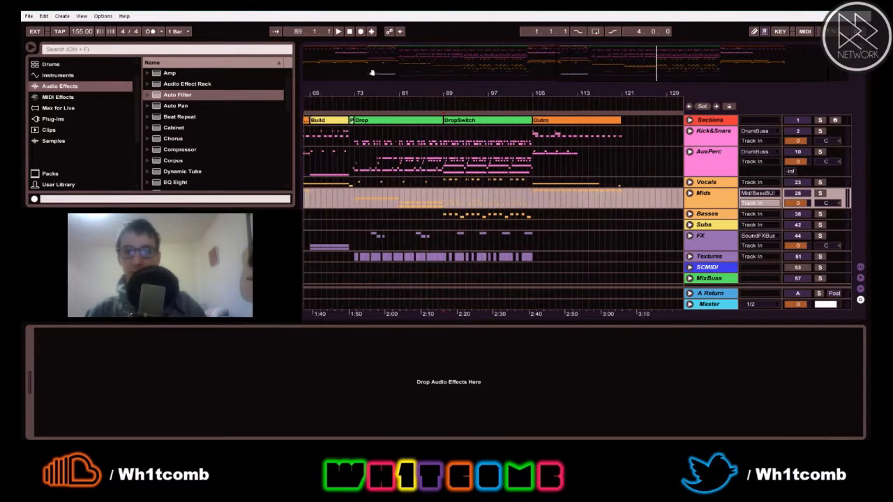
Save the set as a new version, replacing the 5.27 date in FutureBass SpeedRun 1 5.27.16 with one beginning with 6
{"action": "left_click", "coordinate": [26, 15]}
{"action": "left_click", "coordinate": [55, 104]}
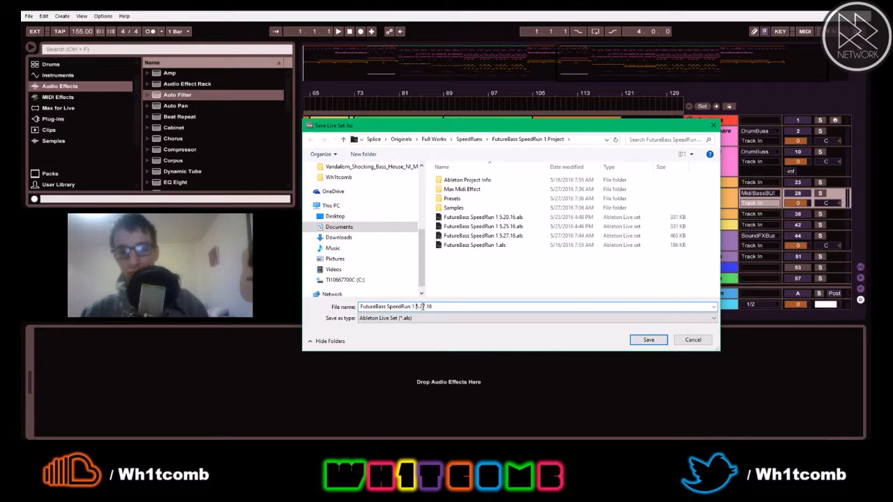
{"action": "type", "text": "5"}
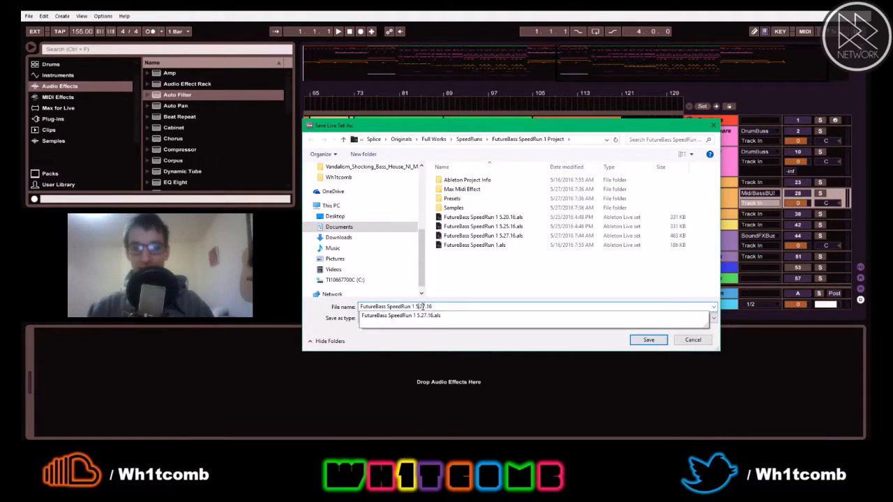
{"action": "double_click", "coordinate": [422, 306]}
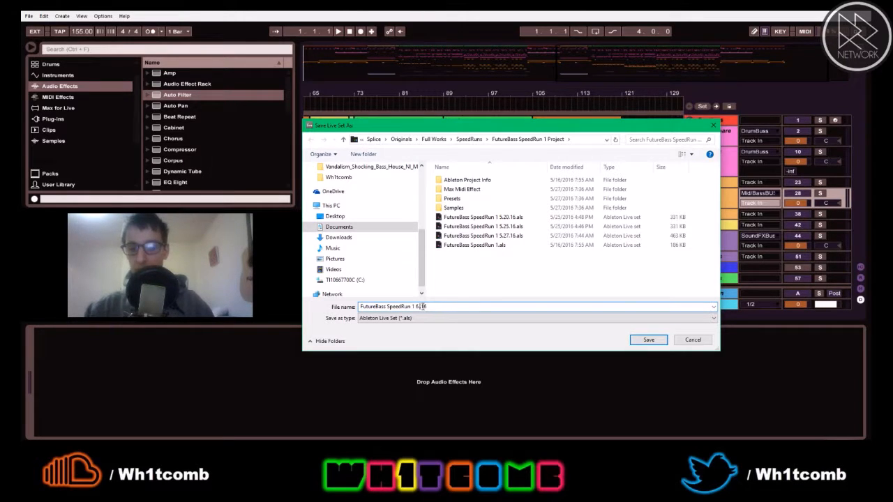
{"action": "left_click", "coordinate": [648, 340]}
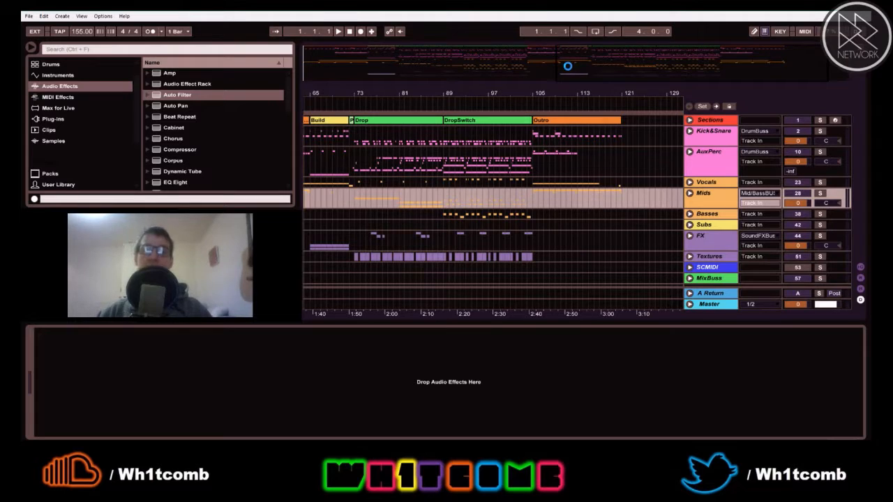
Show the whole arrangement, unfold the MixBuss group, and solo the DrumBuss track while playing from the start
{"action": "left_click_drag", "start_coordinate": [592, 60], "coordinate": [373, 65]}
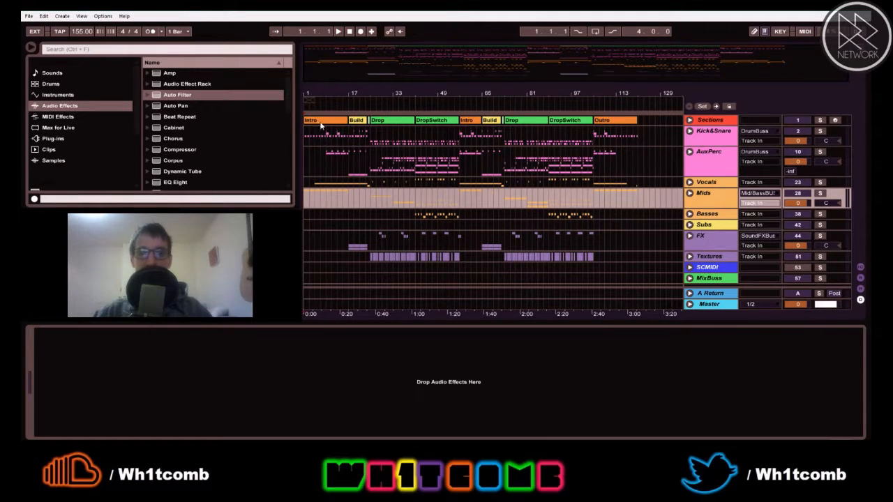
{"action": "left_click", "coordinate": [690, 278]}
{"action": "scroll", "coordinate": [676, 249], "scroll_direction": "down", "scroll_amount": 3}
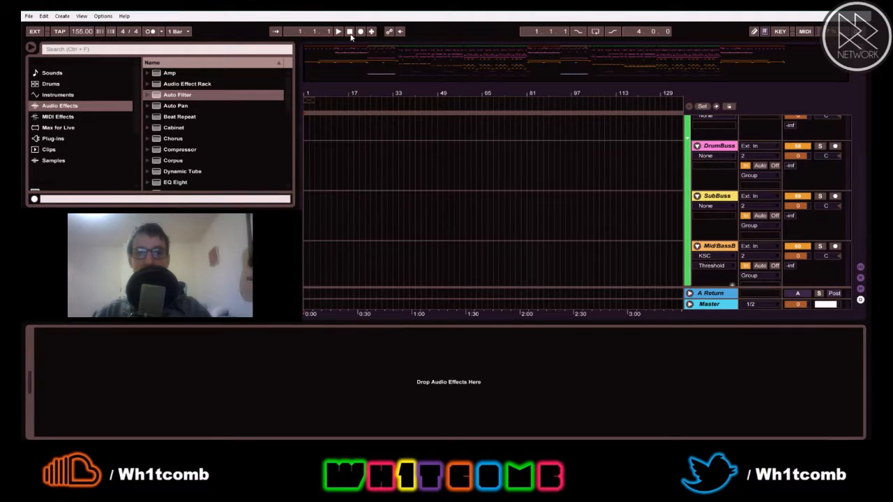
{"action": "left_click", "coordinate": [820, 147]}
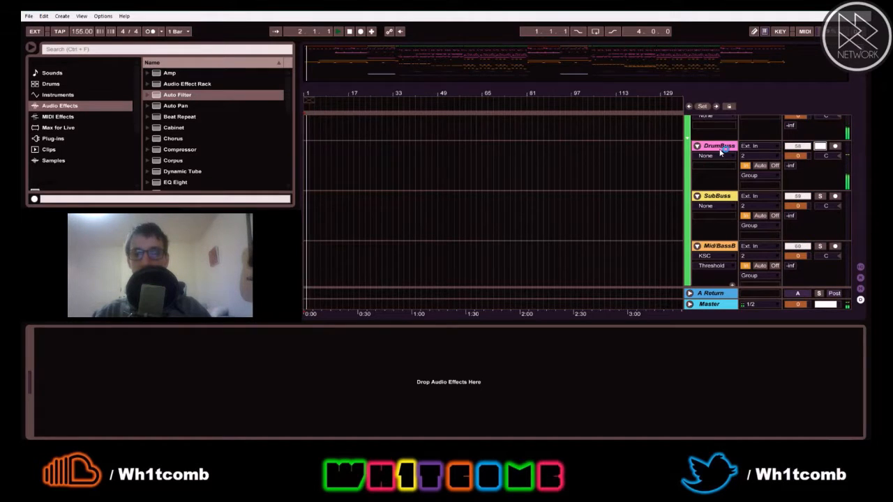
Add an EQ Eight to the DrumBuss track and restart playback from bar 1
{"action": "left_click", "coordinate": [719, 149]}
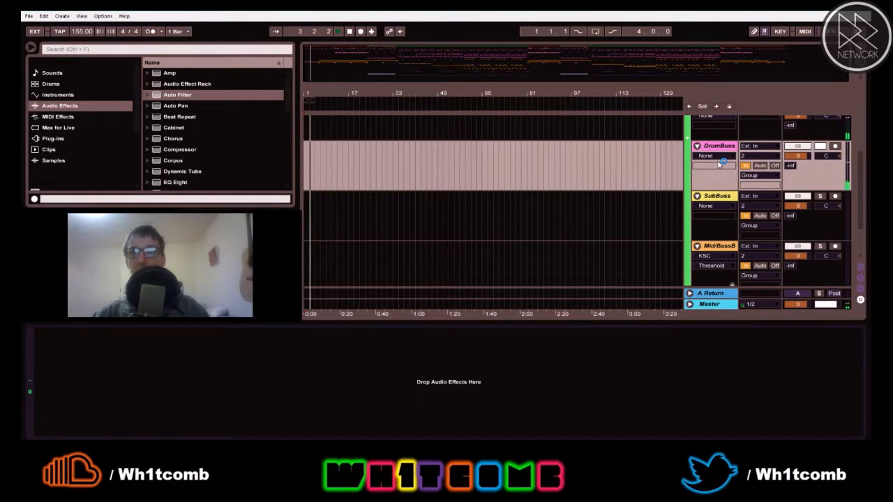
{"action": "scroll", "coordinate": [670, 167], "scroll_direction": "up", "scroll_amount": 2}
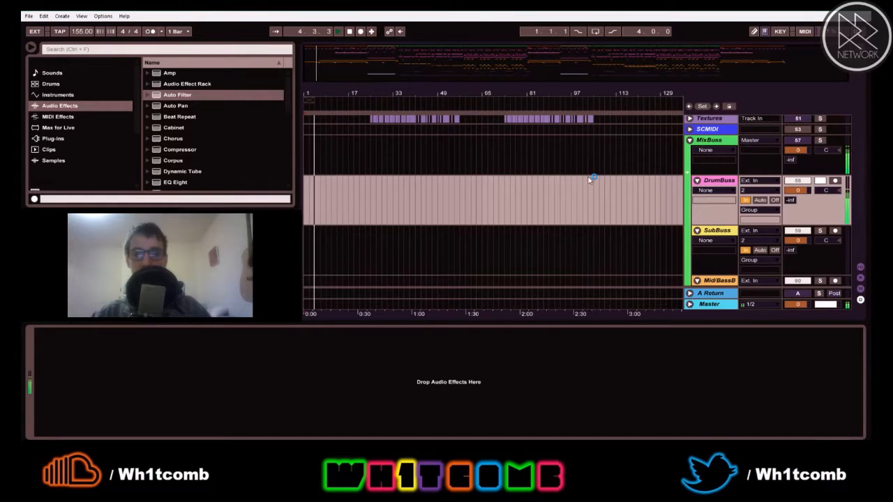
{"action": "scroll", "coordinate": [213, 129], "scroll_direction": "down", "scroll_amount": 1}
{"action": "left_click", "coordinate": [180, 162]}
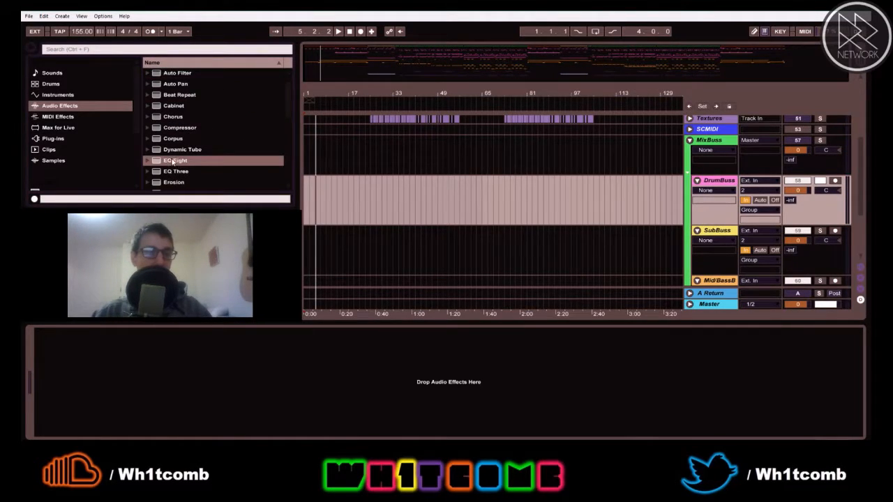
{"action": "left_click_drag", "start_coordinate": [728, 183], "coordinate": [728, 182]}
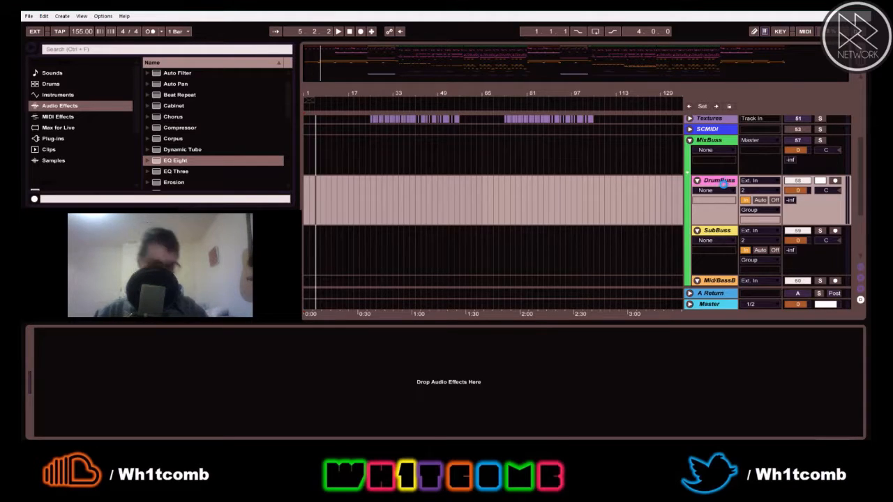
{"action": "key", "text": "space"}
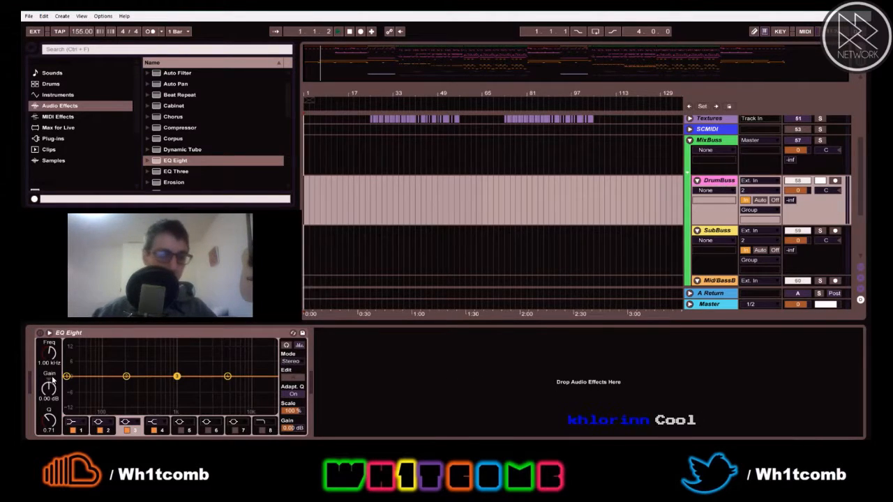
Make band 1 of the DrumBuss EQ Eight a low cut at about 43 Hz and stop playback
{"action": "left_click", "coordinate": [66, 376]}
{"action": "left_click", "coordinate": [74, 423]}
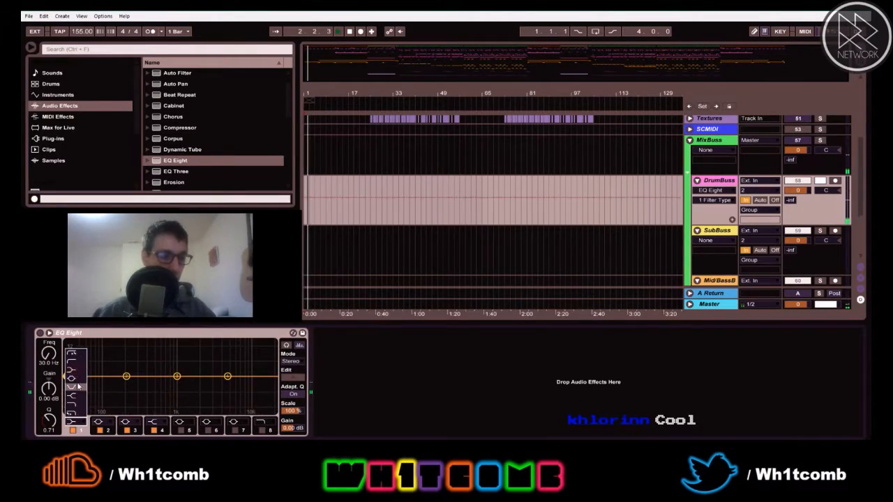
{"action": "left_click", "coordinate": [66, 385]}
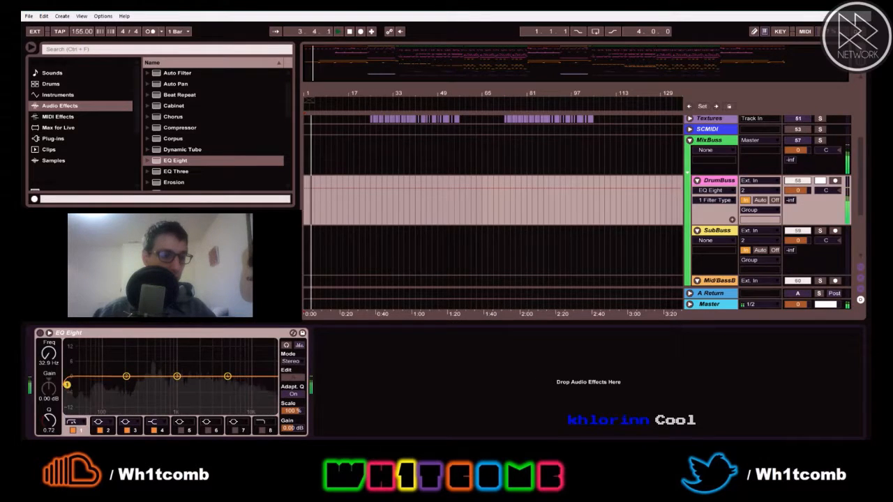
{"action": "left_click_drag", "start_coordinate": [67, 385], "coordinate": [79, 388]}
{"action": "key", "text": "space"}
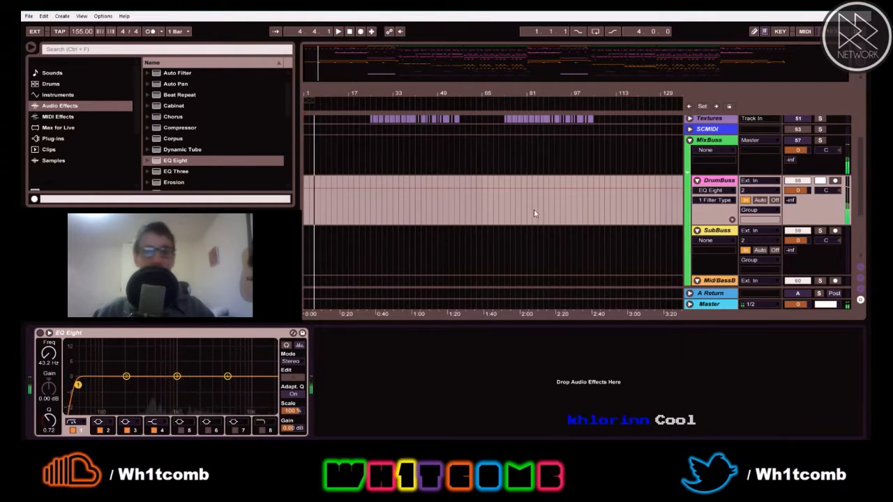
Unfold the Kick&Snare group and play the intro from bar 1
{"action": "scroll", "coordinate": [533, 208], "scroll_direction": "up", "scroll_amount": 8}
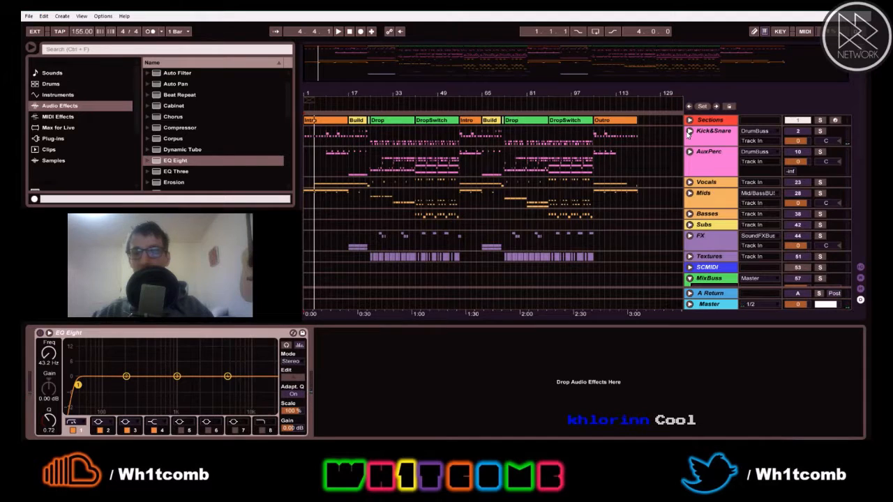
{"action": "left_click", "coordinate": [689, 132]}
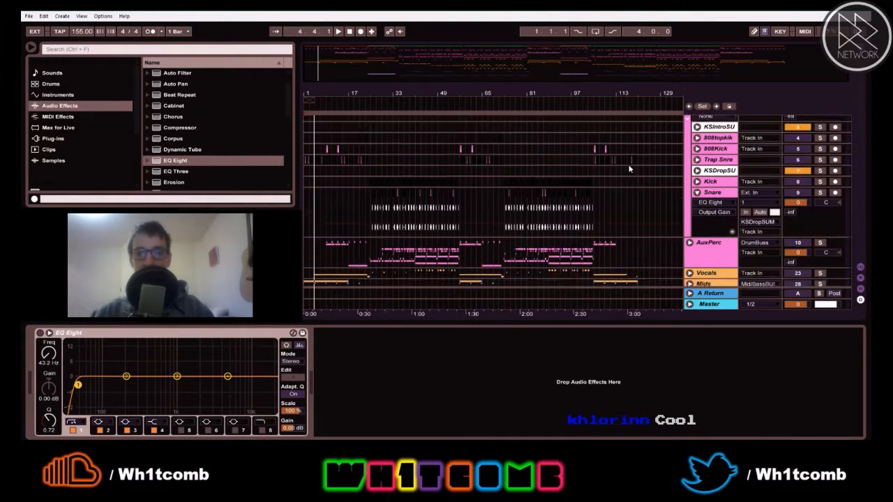
{"action": "scroll", "coordinate": [739, 160], "scroll_direction": "down", "scroll_amount": 1}
{"action": "key", "text": "space"}
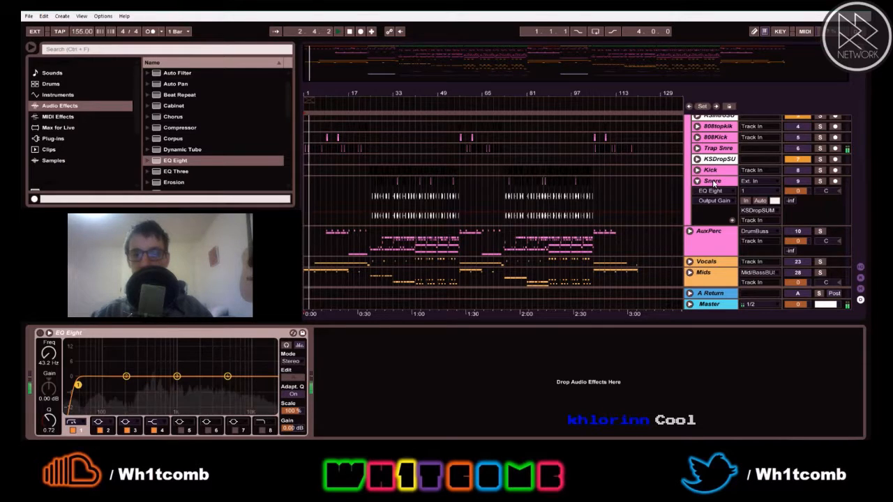
Add an EQ Eight to the Trap Snre track and play from bar 1
{"action": "scroll", "coordinate": [712, 181], "scroll_direction": "up", "scroll_amount": 3}
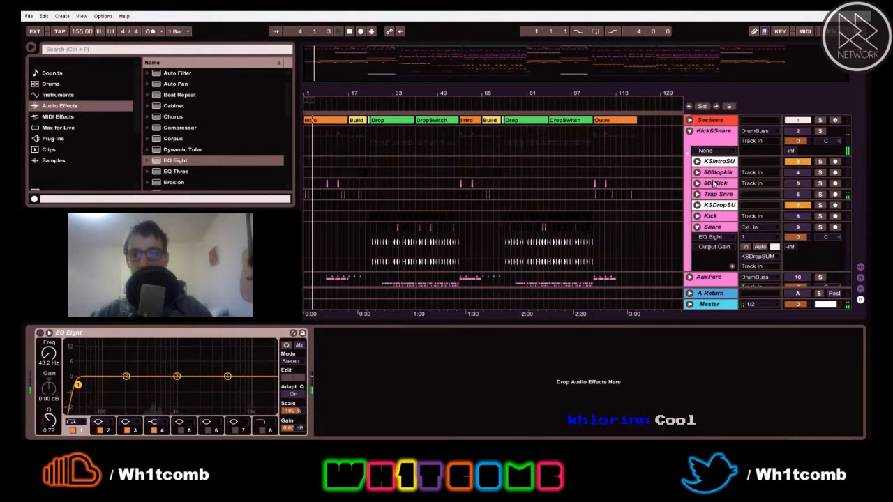
{"action": "left_click", "coordinate": [721, 194]}
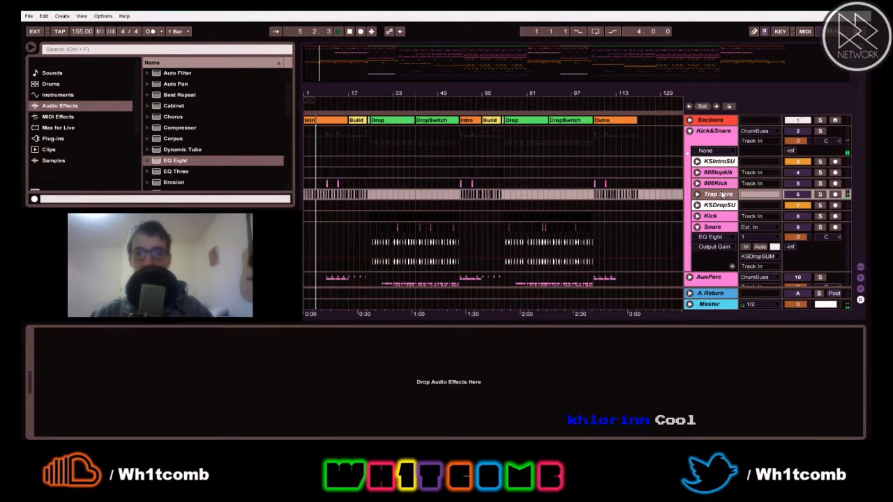
{"action": "left_click_drag", "start_coordinate": [166, 165], "coordinate": [664, 211]}
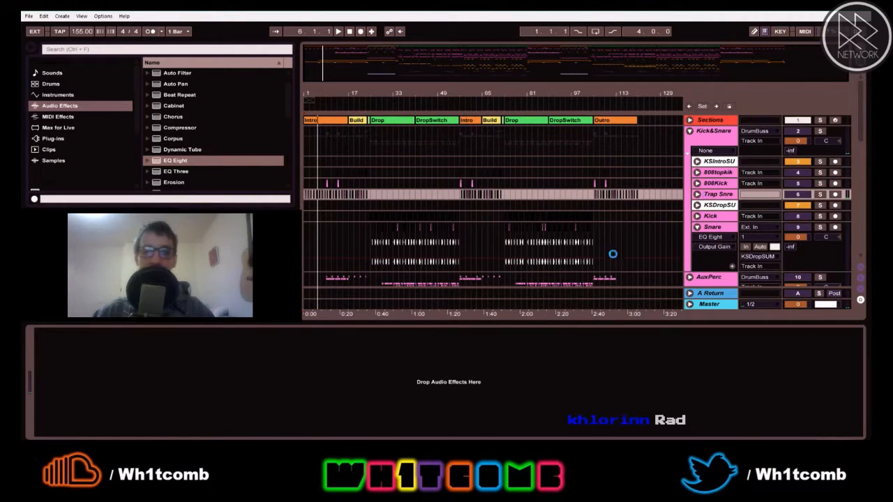
{"action": "key", "text": "space"}
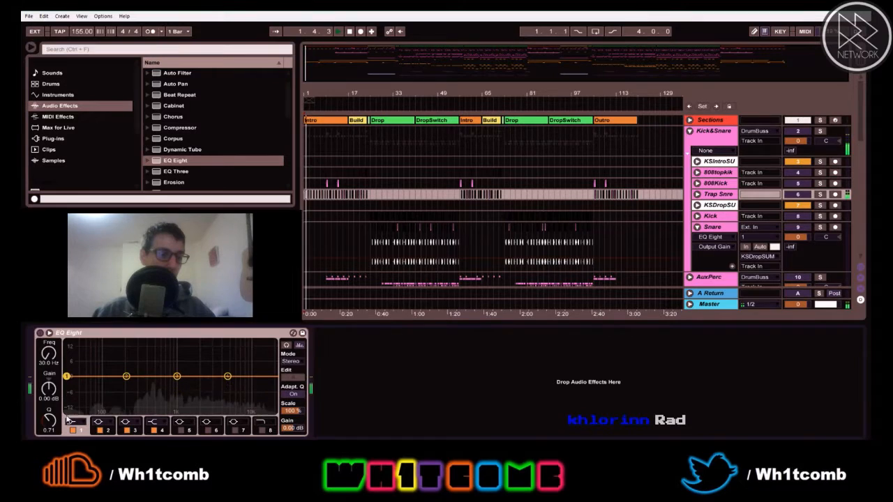
Turn band 1 of the Trap Snre EQ into a low cut below the snare's body, with a Q of about 0.66
{"action": "left_click", "coordinate": [67, 377]}
{"action": "left_click_drag", "start_coordinate": [66, 384], "coordinate": [136, 386]}
{"action": "key", "text": "space"}
{"action": "key", "text": "space"}
{"action": "left_click_drag", "start_coordinate": [50, 422], "coordinate": [50, 422]}
Boost EQ band 2 by about 6 dB at 432 Hz with a Q of 1.24 and play the result
{"action": "left_click", "coordinate": [99, 422]}
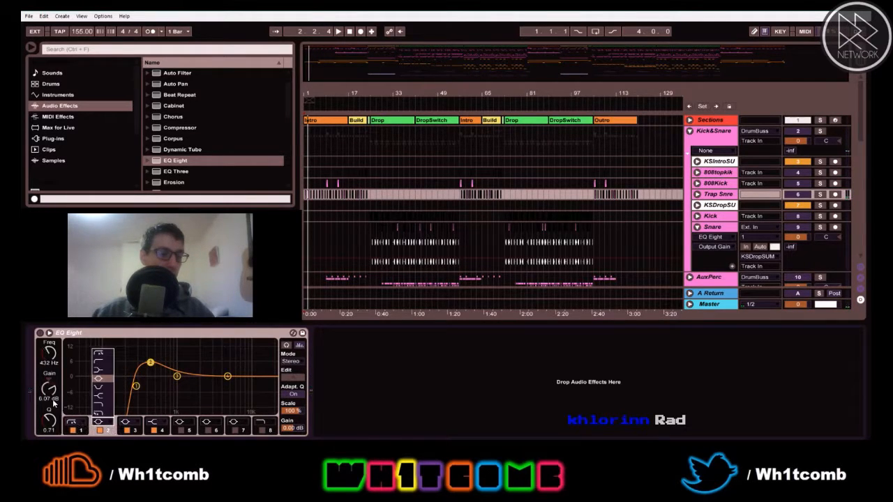
{"action": "left_click", "coordinate": [49, 419]}
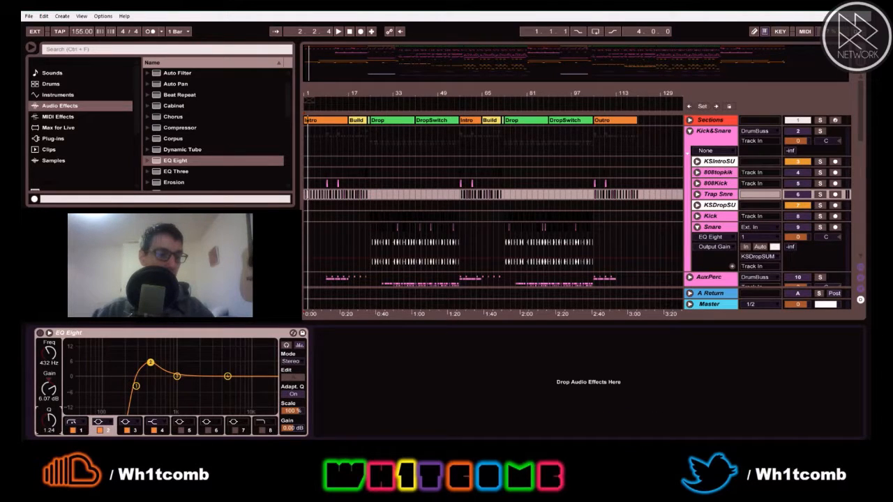
{"action": "key", "text": "space"}
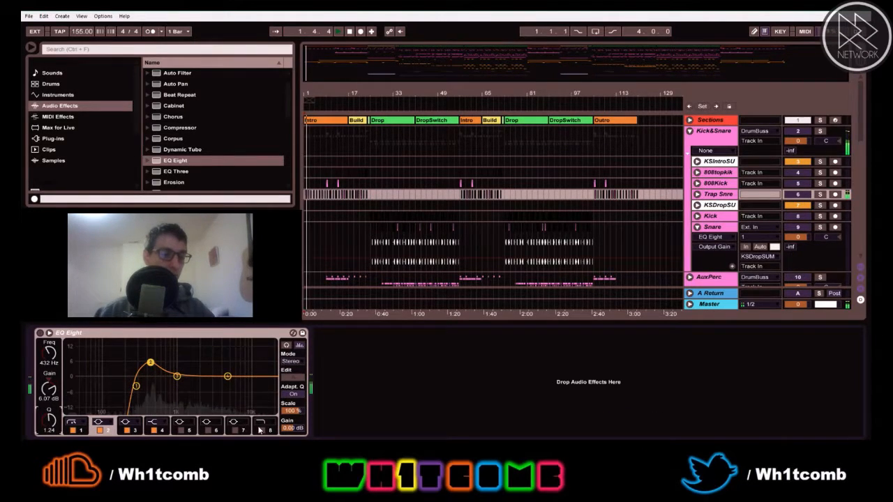
Raise the band 1 low cut to about 317 Hz and enable the band 8 high cut at 18 kHz
{"action": "left_click_drag", "start_coordinate": [136, 385], "coordinate": [141, 385]}
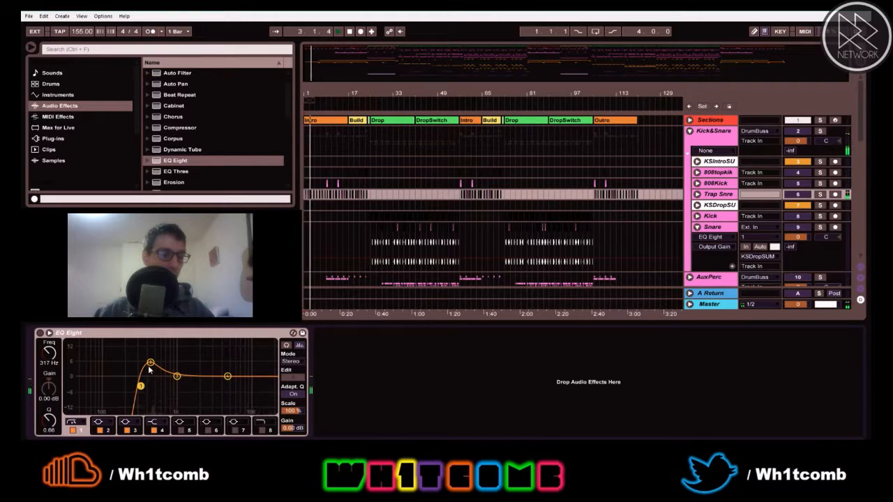
{"action": "left_click", "coordinate": [262, 430]}
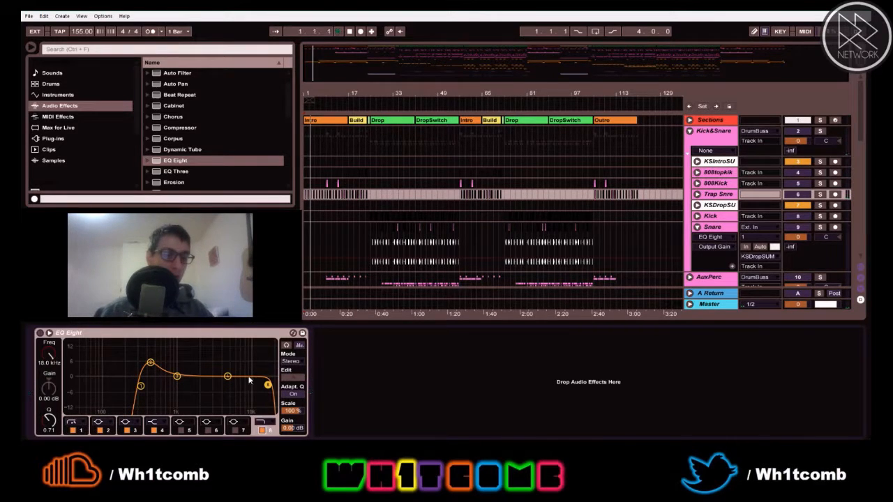
Raise high-shelf band 4 by about 5.8 dB and boost band 3 by about 8.5 dB at 1.55 kHz with a Q of 1.52
{"action": "left_click_drag", "start_coordinate": [227, 377], "coordinate": [230, 363]}
{"action": "left_click_drag", "start_coordinate": [177, 376], "coordinate": [198, 356]}
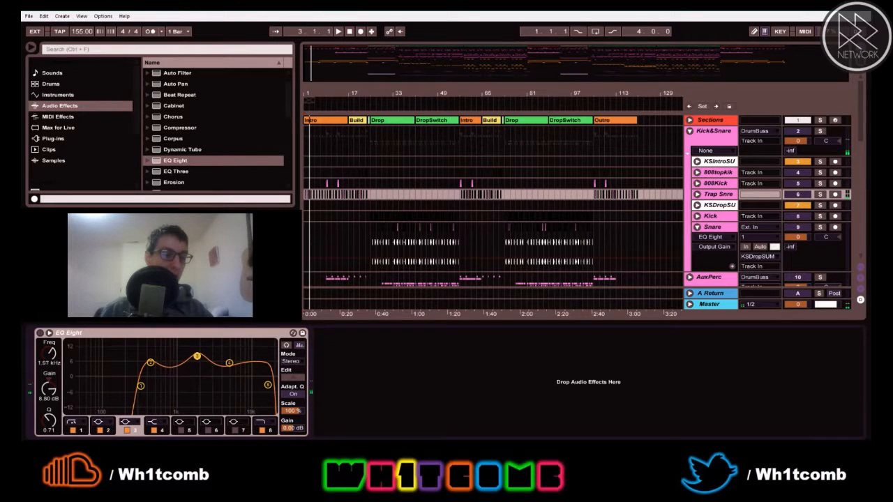
{"action": "left_click_drag", "start_coordinate": [46, 418], "coordinate": [46, 408]}
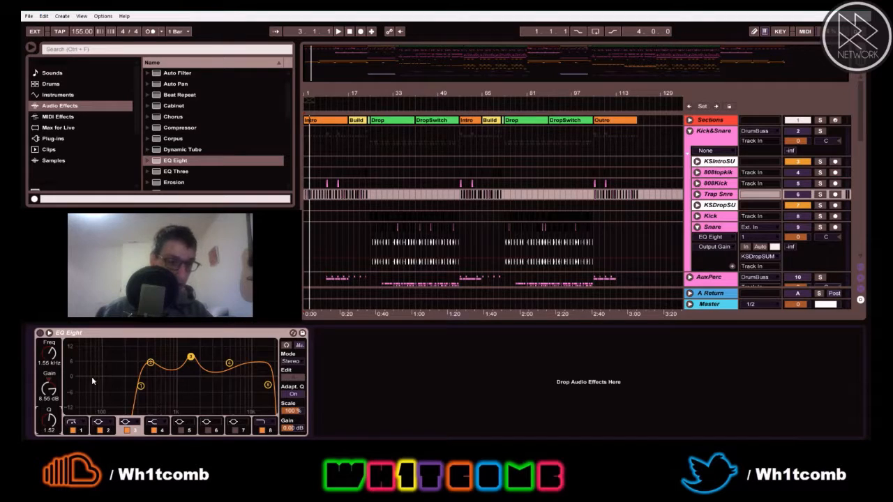
Sweep band 3 in audition mode during playback, and set it to about 1.87 kHz, 7.38 dB and a Q of 3.46
{"action": "key", "text": "space"}
{"action": "left_click_drag", "start_coordinate": [191, 357], "coordinate": [199, 360]}
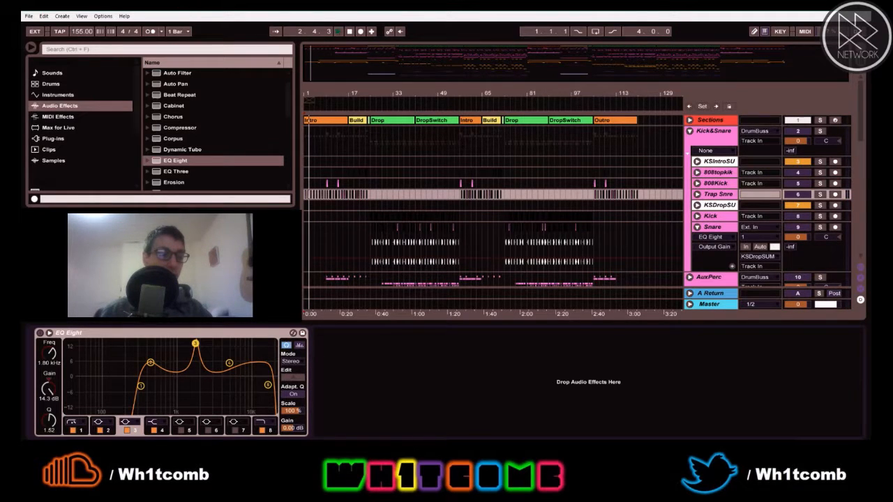
{"action": "mouse_move", "coordinate": [196, 343]}
{"action": "left_mouse_down"}
{"action": "mouse_move", "coordinate": [168, 341]}
{"action": "mouse_move", "coordinate": [196, 341]}
{"action": "left_mouse_up"}
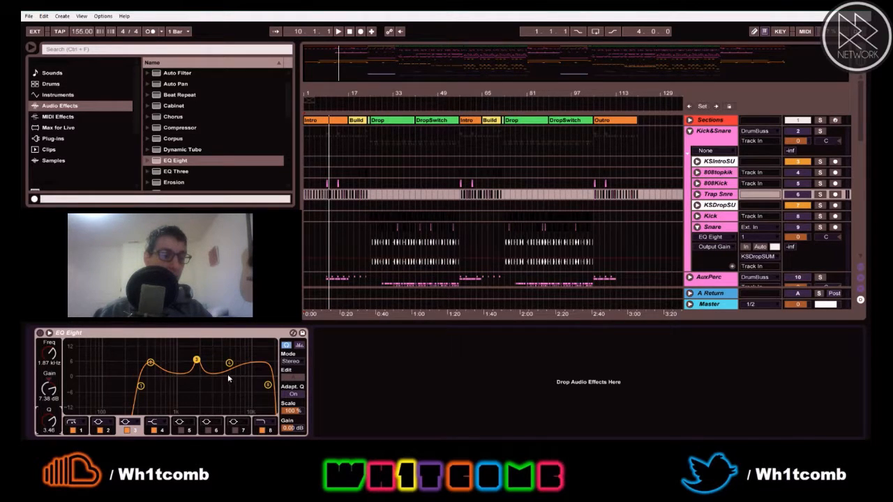
Move the band 4 high shelf to about 7.48 kHz while playing from the start
{"action": "key", "text": "space"}
{"action": "left_click_drag", "start_coordinate": [230, 364], "coordinate": [241, 363]}
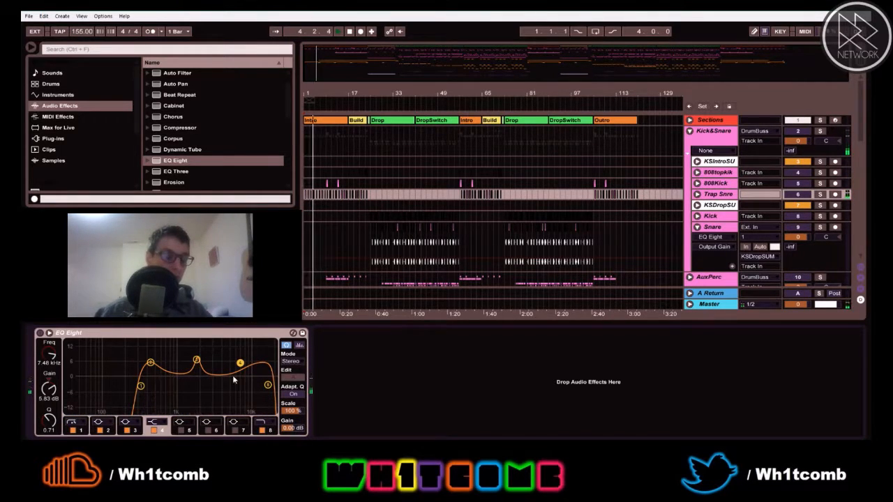
Reduce band 3 to about 2.96 dB with a Q of 4.81, check it in playback, and show the Session view mixer
{"action": "left_click", "coordinate": [197, 360]}
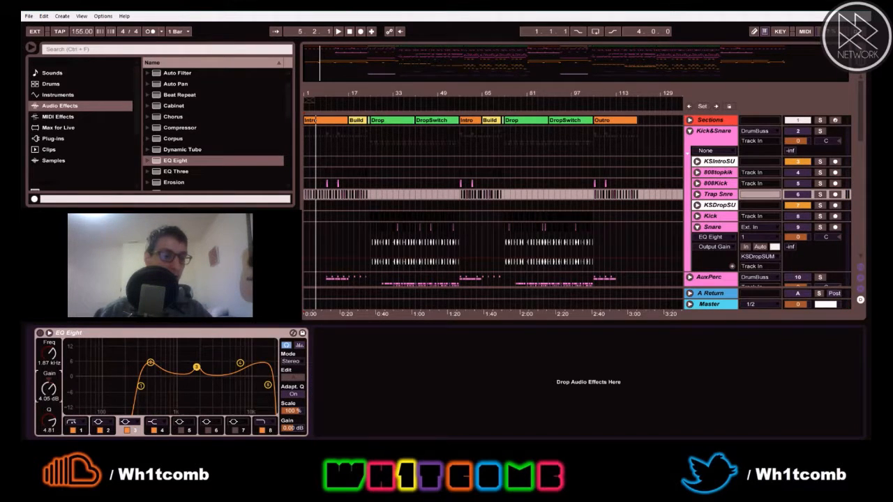
{"action": "key", "text": "space"}
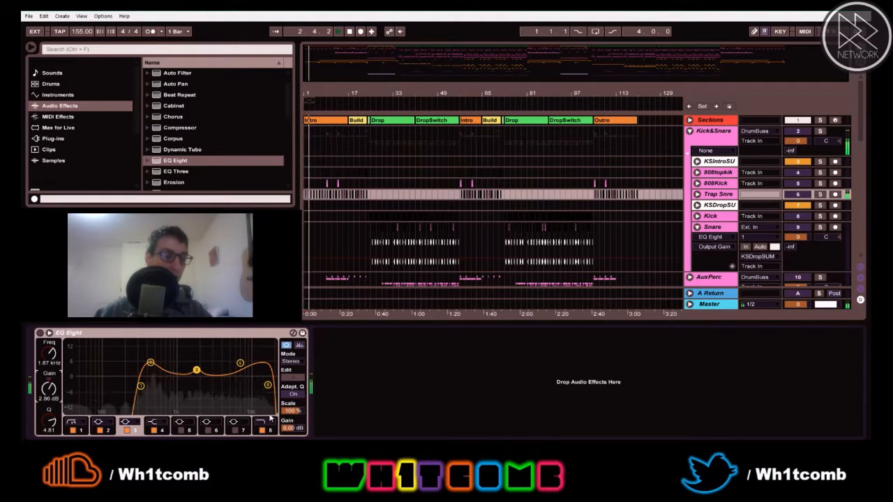
{"action": "key", "text": "space"}
{"action": "key", "text": "Tab"}
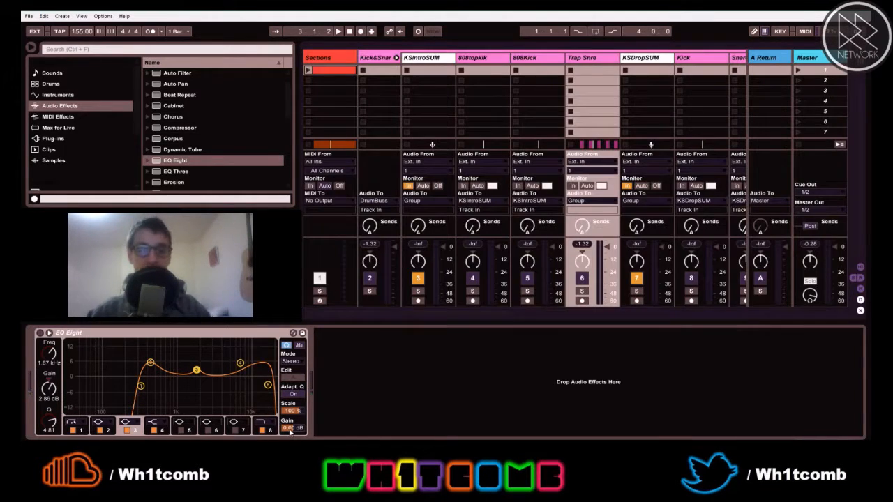
Set the Trap Snre EQ Eight output gain to -7 dB and unsolo the track during playback
{"action": "key", "text": "space"}
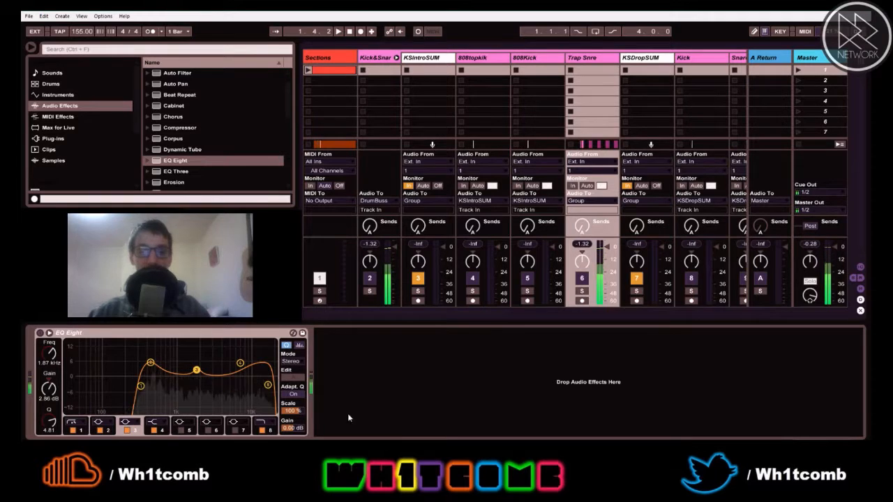
{"action": "type", "text": "-7"}
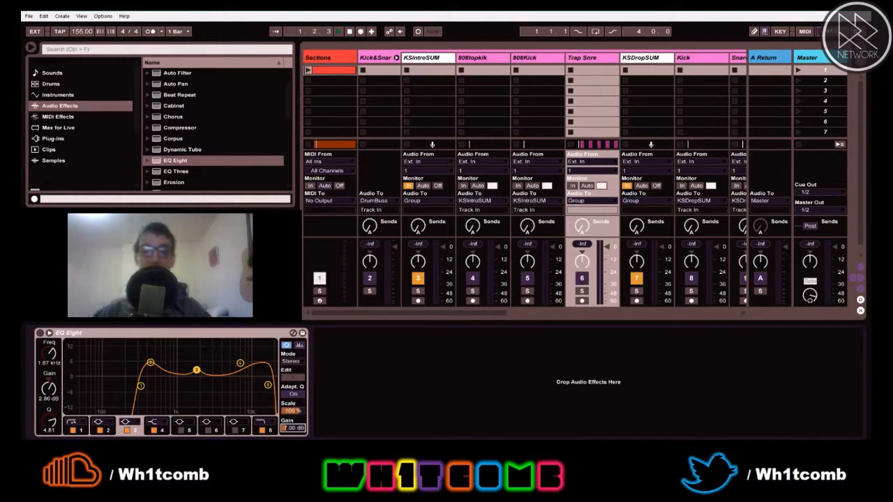
{"action": "left_click", "coordinate": [581, 292]}
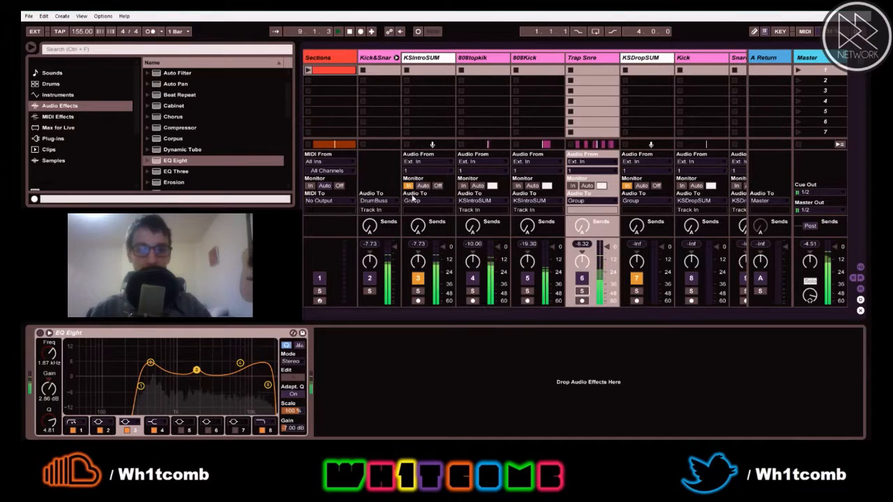
Check the effects on the intro kick and snare tracks, and add EQ Eight to the KSIntroSUM track
{"action": "left_click", "coordinate": [429, 59]}
{"action": "left_click", "coordinate": [471, 60]}
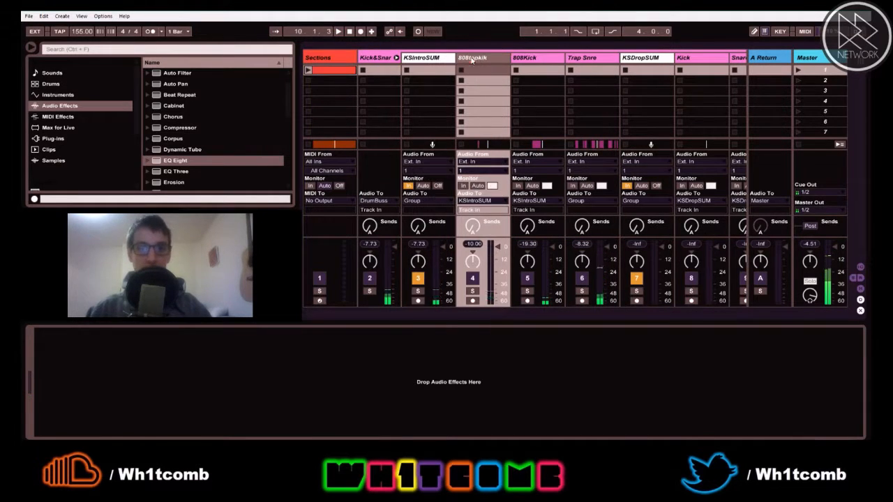
{"action": "left_click", "coordinate": [560, 56]}
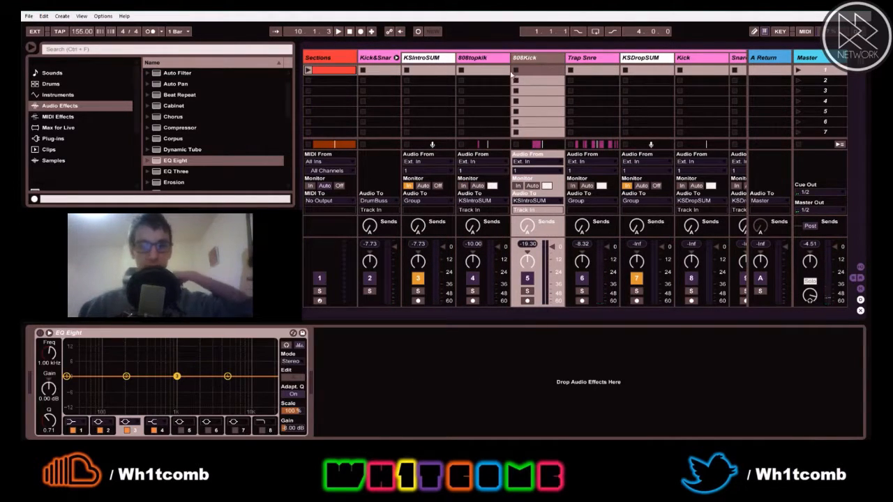
{"action": "left_click", "coordinate": [479, 60]}
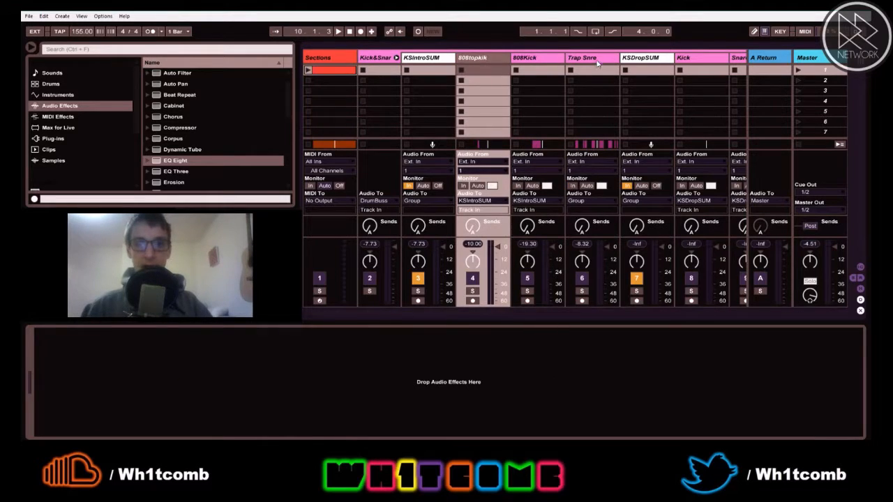
{"action": "left_click", "coordinate": [596, 61]}
{"action": "left_click", "coordinate": [478, 60]}
{"action": "left_click", "coordinate": [433, 58]}
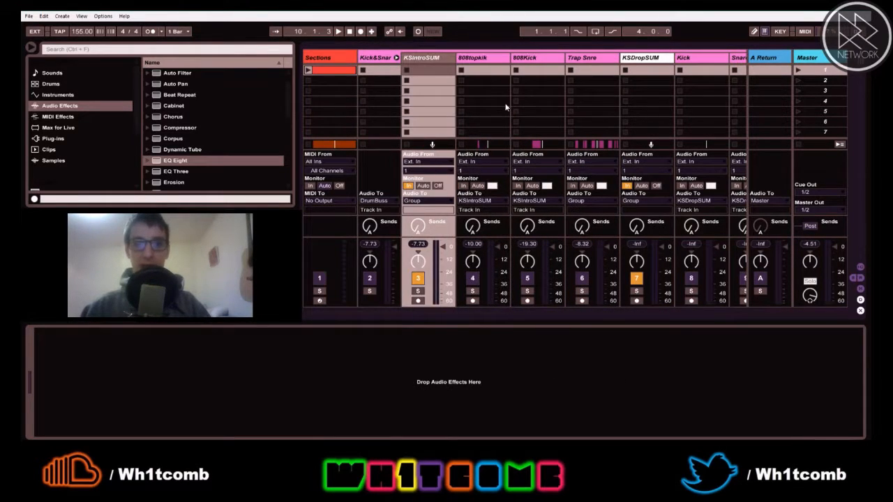
{"action": "left_click_drag", "start_coordinate": [167, 161], "coordinate": [417, 59]}
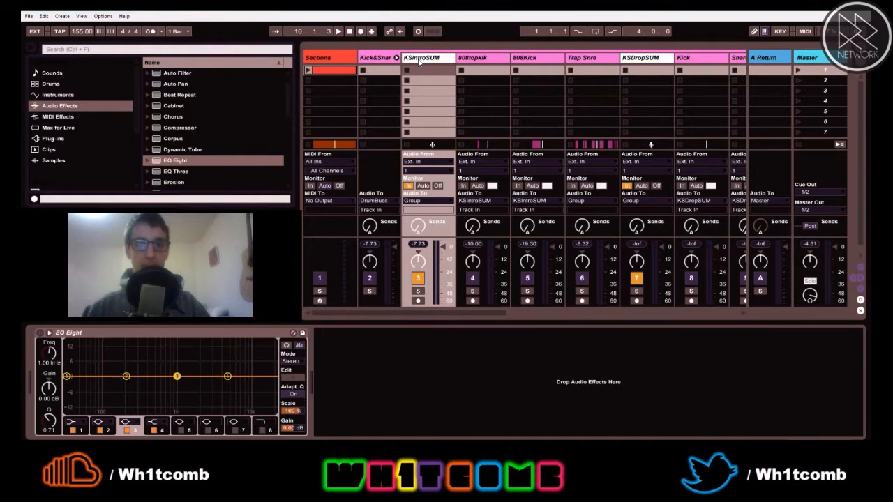
During playback, make band 1 a low cut and enable band 8 as an 18 kHz high cut on the KSIntroSUM EQ Eight
{"action": "key", "text": "space"}
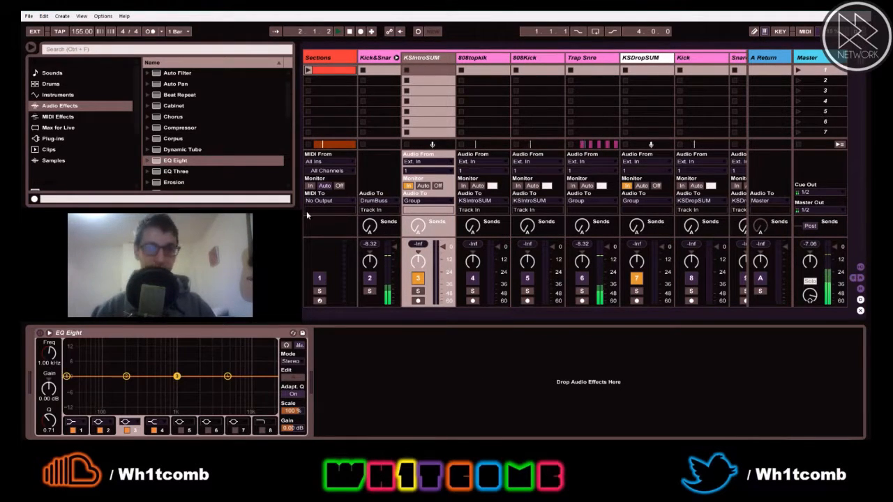
{"action": "key", "text": "Tab"}
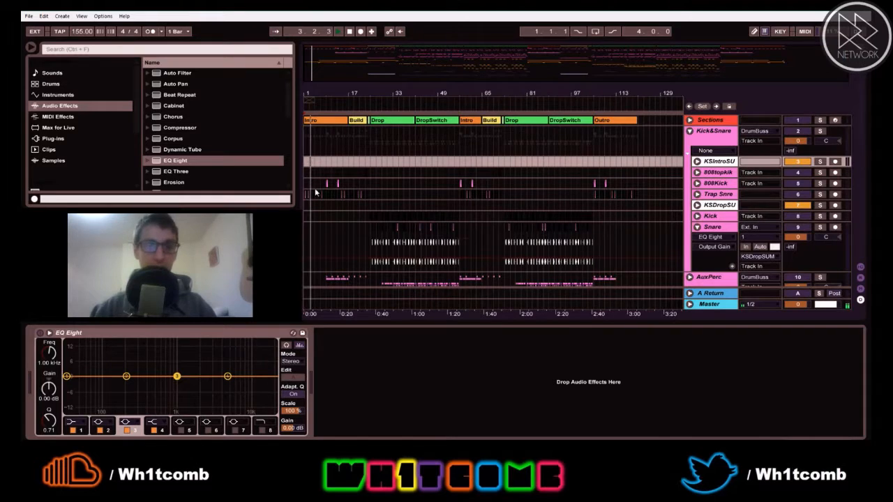
{"action": "scroll", "coordinate": [528, 186], "scroll_direction": "down", "scroll_amount": 2}
{"action": "scroll", "coordinate": [338, 173], "scroll_direction": "up", "scroll_amount": 2}
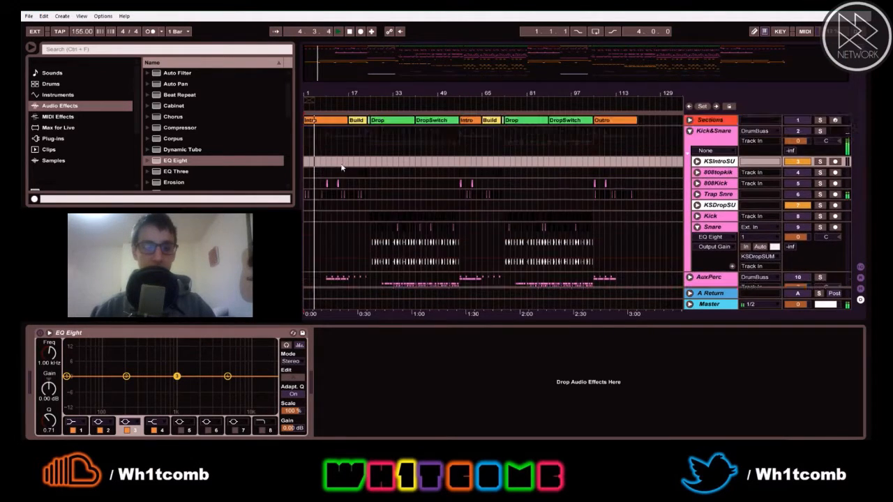
{"action": "key", "text": "Tab"}
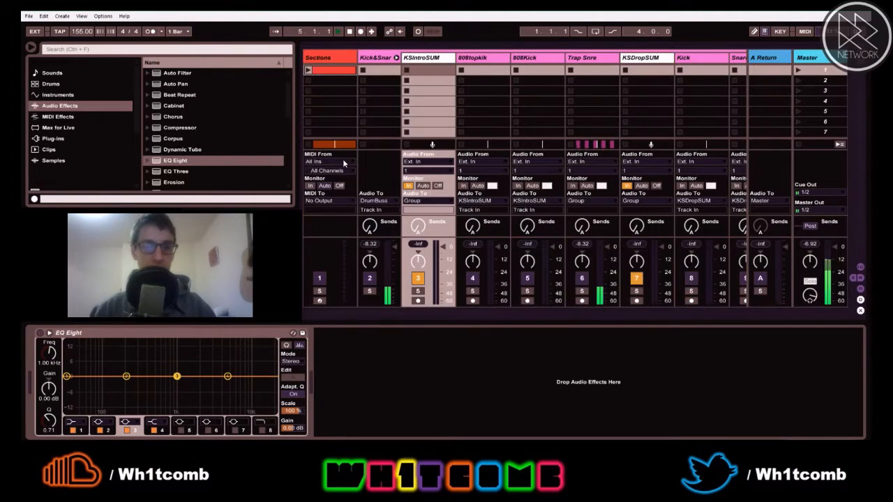
{"action": "left_click", "coordinate": [67, 377]}
{"action": "left_click", "coordinate": [70, 422]}
{"action": "left_click", "coordinate": [75, 354]}
{"action": "left_click_drag", "start_coordinate": [79, 385], "coordinate": [79, 385]}
{"action": "left_click", "coordinate": [263, 431]}
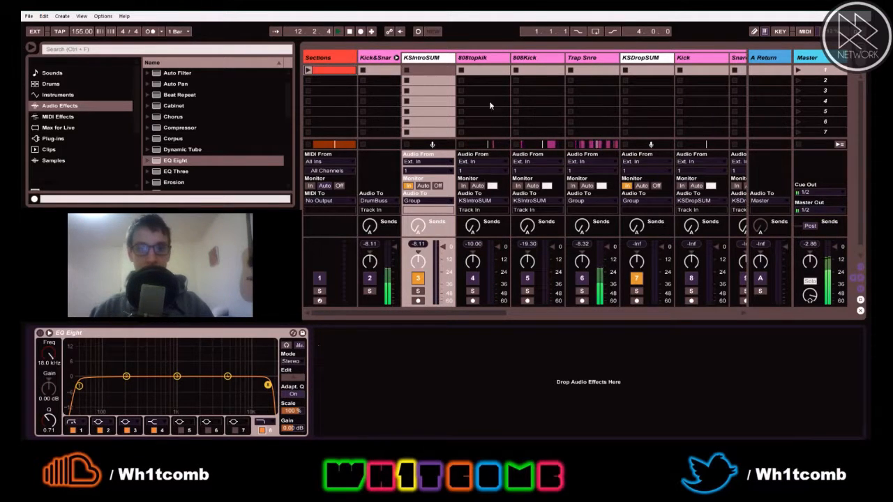
Play the intro in the Arrangement view from bar 8 and add EQ Eight to the 808topkik track
{"action": "key", "text": "Tab"}
{"action": "left_click_drag", "start_coordinate": [345, 90], "coordinate": [344, 150]}
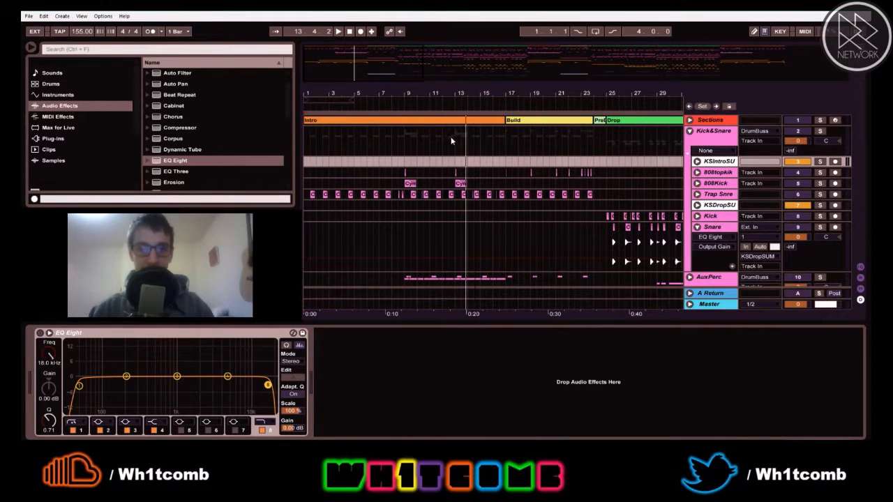
{"action": "left_click", "coordinate": [394, 183]}
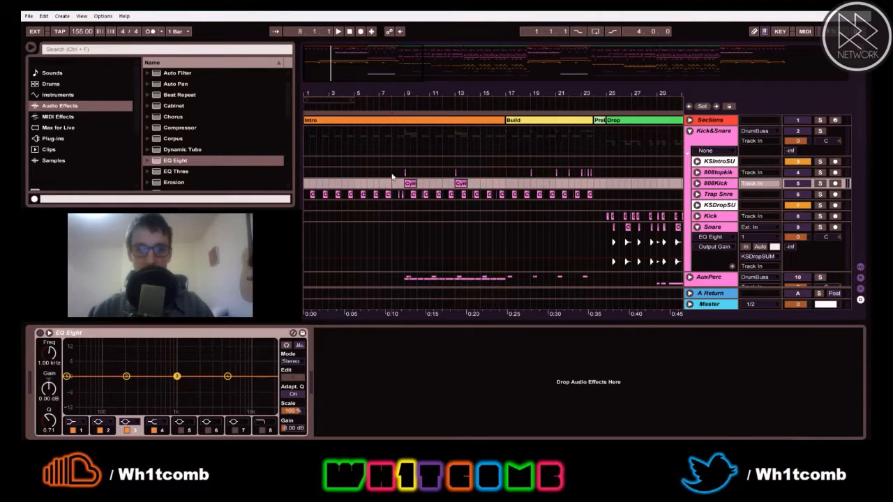
{"action": "key", "text": "space"}
{"action": "left_click", "coordinate": [708, 174]}
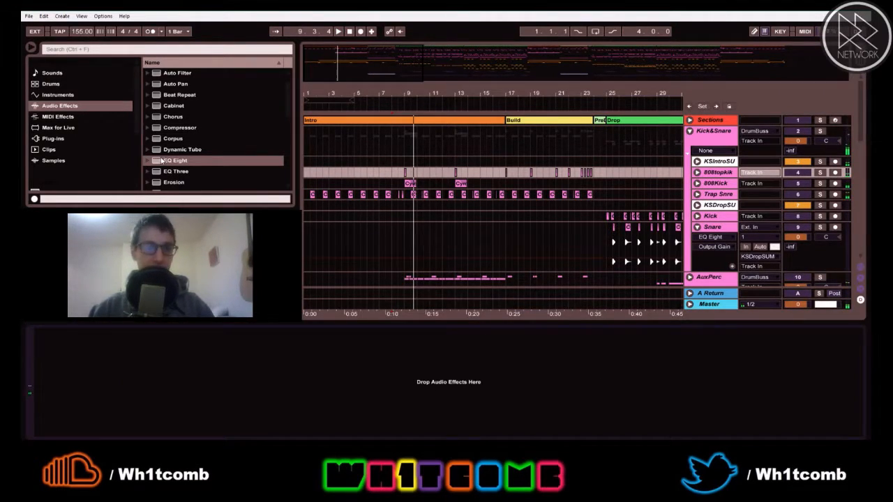
{"action": "left_click_drag", "start_coordinate": [162, 160], "coordinate": [659, 159]}
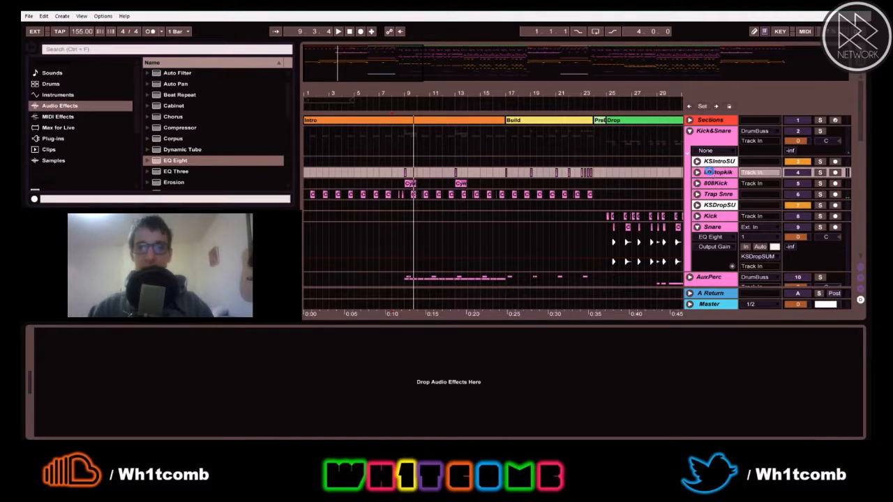
{"action": "left_click_drag", "start_coordinate": [849, 161], "coordinate": [836, 174]}
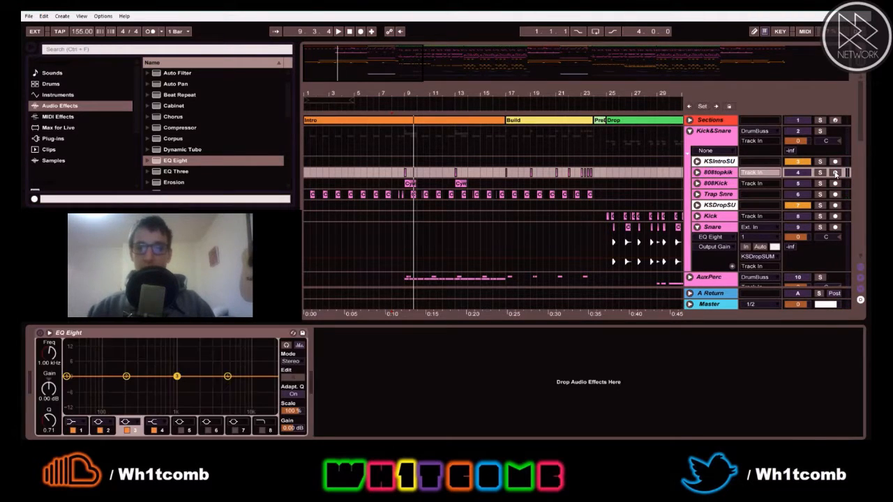
Solo the Kick&Snare group during playback, and switch the solo to the 808topkik track alone
{"action": "left_click", "coordinate": [821, 132]}
{"action": "key", "text": "space"}
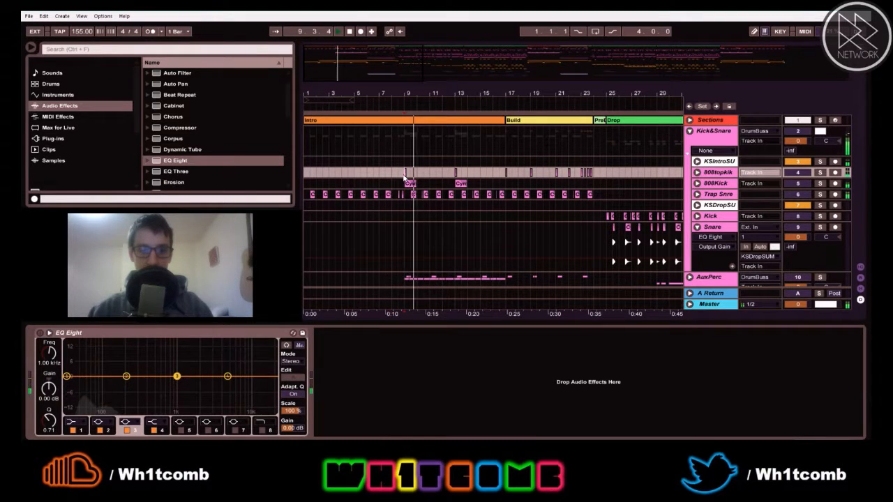
{"action": "left_click", "coordinate": [819, 172]}
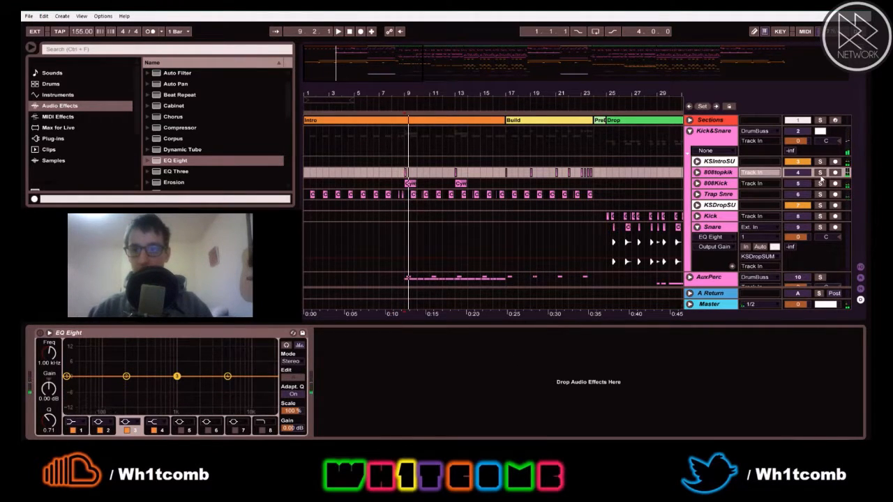
{"action": "key", "text": "space"}
Change band 1 of the 808topkik EQ to a low cut at about 41.7 Hz with a Q of 0.72
{"action": "left_click", "coordinate": [72, 421]}
{"action": "left_click", "coordinate": [70, 354]}
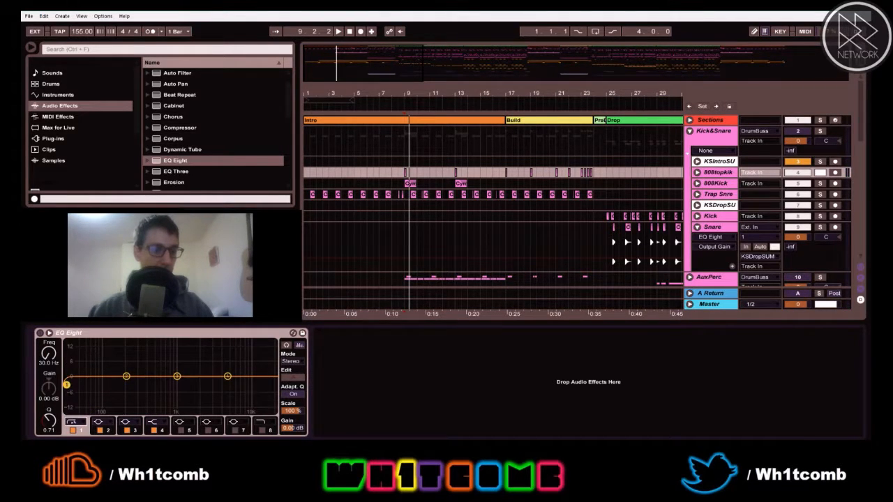
{"action": "left_click_drag", "start_coordinate": [72, 385], "coordinate": [91, 379]}
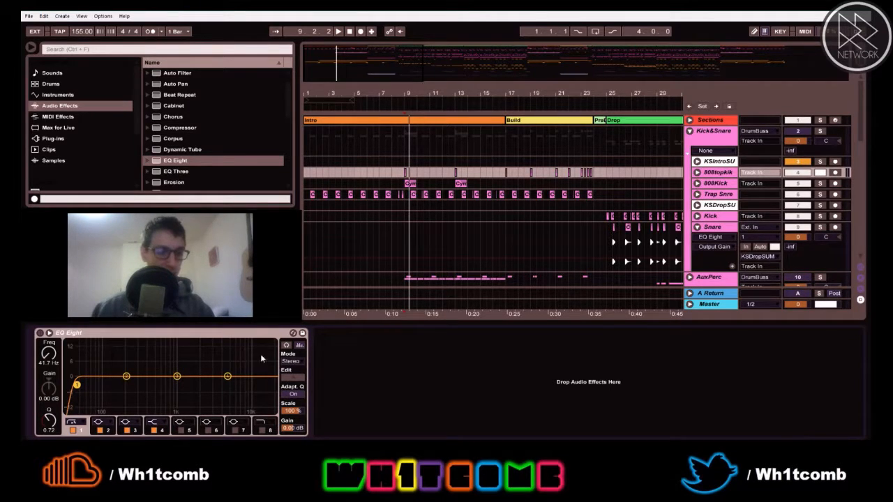
Boost band 2 by about 3.57 dB at 56.9 Hz with a Q of about 1.1, and enable band 8 as an 18 kHz high cut
{"action": "left_click_drag", "start_coordinate": [123, 379], "coordinate": [86, 367]}
{"action": "key", "text": "space"}
{"action": "left_click_drag", "start_coordinate": [55, 424], "coordinate": [55, 416]}
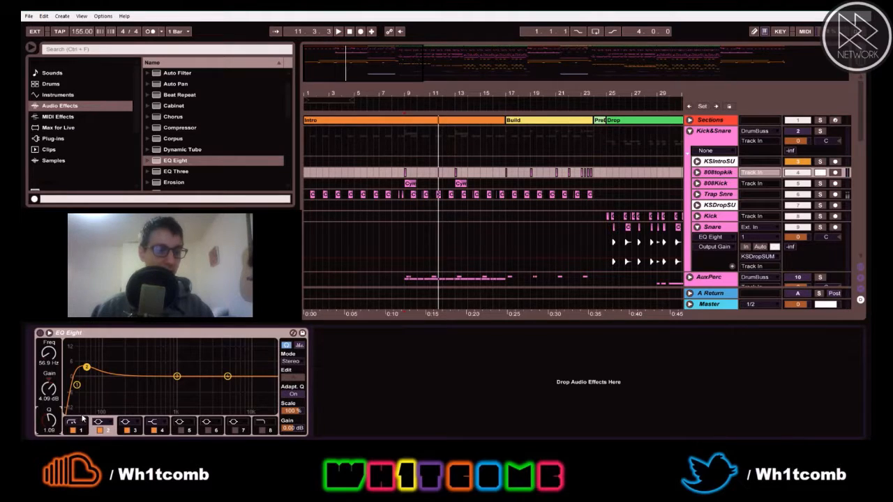
{"action": "key", "text": "space"}
{"action": "key", "text": "space"}
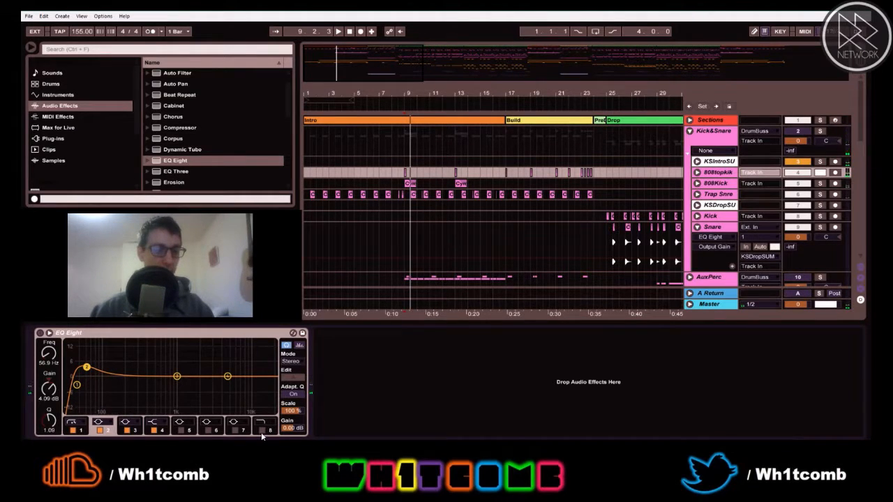
{"action": "left_click", "coordinate": [262, 430]}
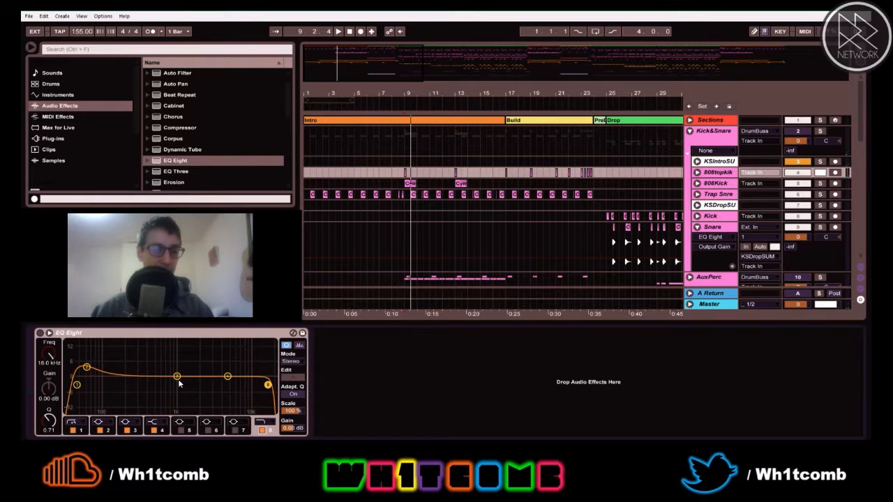
{"action": "left_click", "coordinate": [87, 367]}
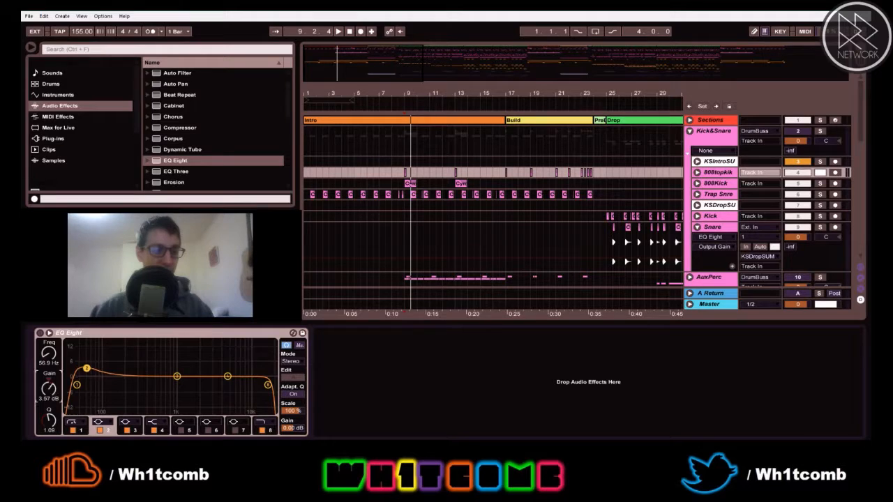
Raise the band 4 high shelf and boost band 3 by about 4.29 dB at 1.70 kHz with a Q of 2.59, auditioning in playback
{"action": "left_click", "coordinate": [228, 376]}
{"action": "left_click_drag", "start_coordinate": [228, 376], "coordinate": [188, 357]}
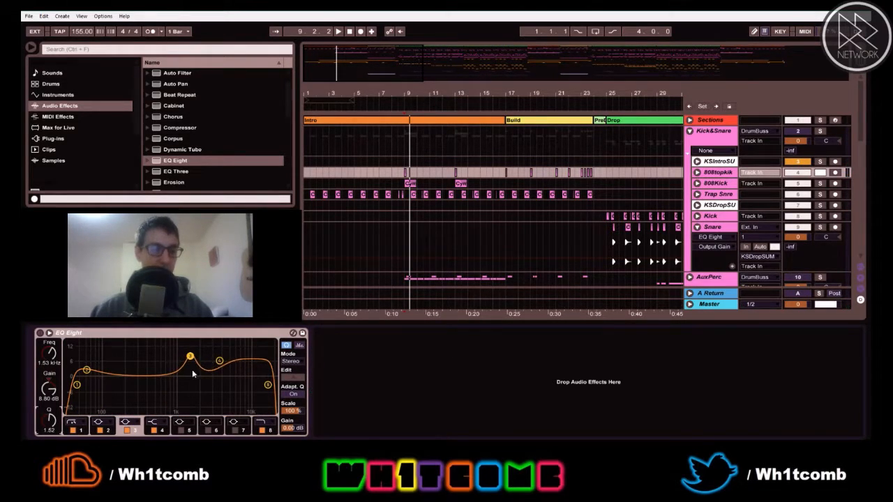
{"action": "key", "text": "space"}
{"action": "mouse_move", "coordinate": [190, 356]}
{"action": "left_mouse_down"}
{"action": "mouse_move", "coordinate": [178, 358]}
{"action": "mouse_move", "coordinate": [193, 358]}
{"action": "left_mouse_up"}
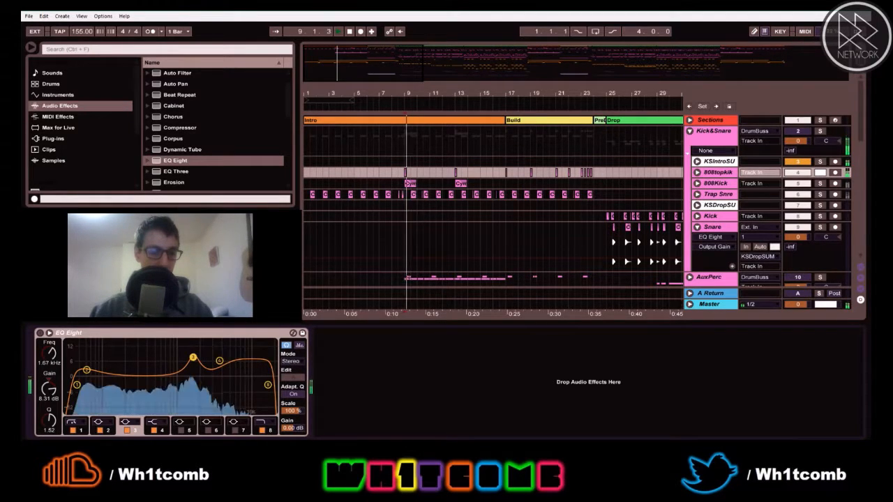
{"action": "key", "text": "space"}
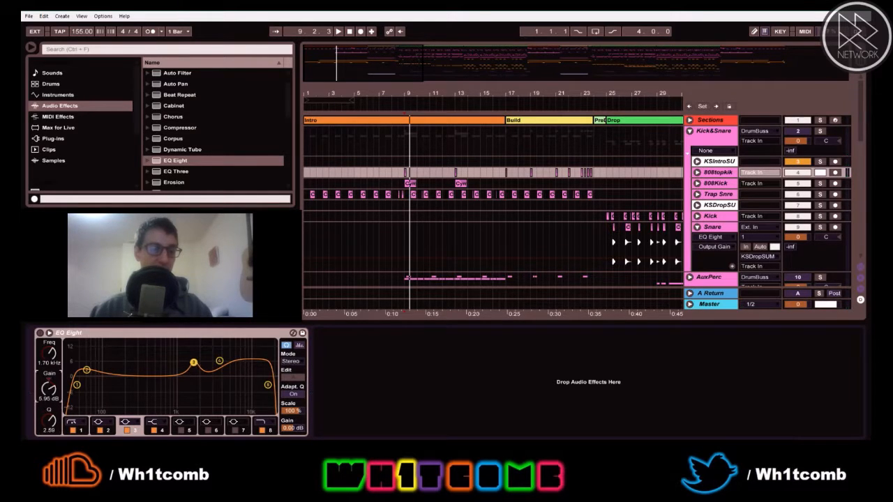
{"action": "key", "text": "space"}
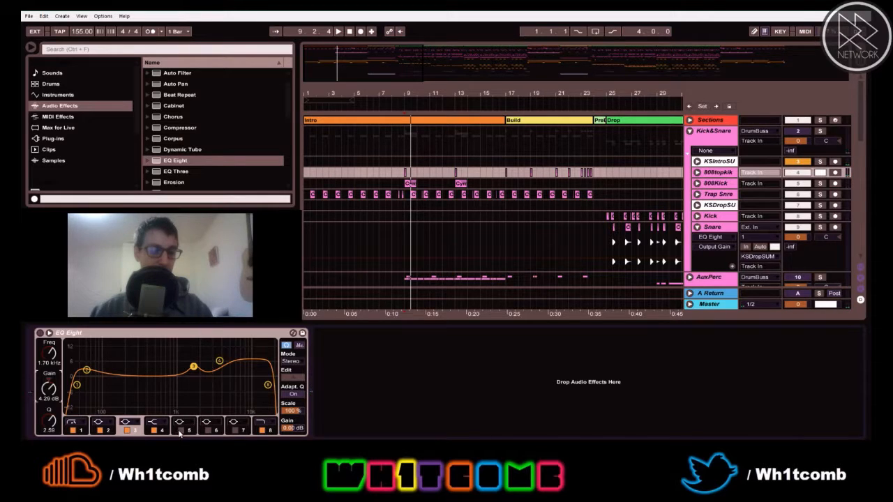
Enable band 5, audition it at 187 Hz with a 15 dB boost, and cut it to about -12.1 dB
{"action": "left_click", "coordinate": [180, 431]}
{"action": "left_click_drag", "start_coordinate": [116, 365], "coordinate": [123, 342]}
{"action": "key", "text": "space"}
{"action": "key", "text": "space"}
{"action": "key", "text": "space"}
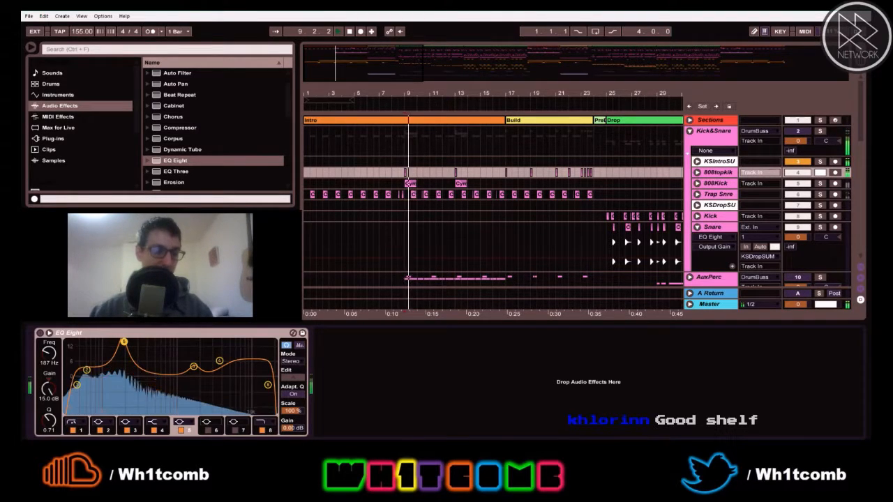
{"action": "key", "text": "space"}
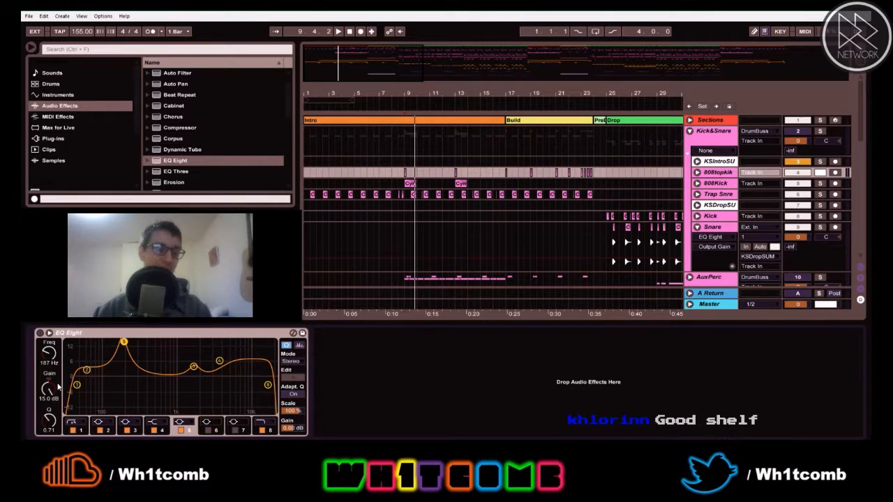
{"action": "left_click_drag", "start_coordinate": [123, 346], "coordinate": [123, 389]}
{"action": "key", "text": "space"}
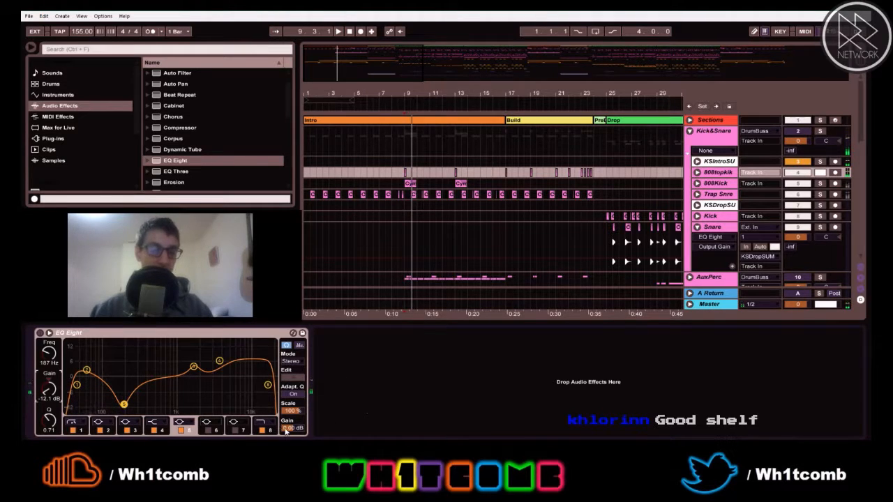
Set the 808topkik EQ output gain to -6 dB and unsolo the track in the Session view mixer during playback
{"action": "key", "text": "Tab"}
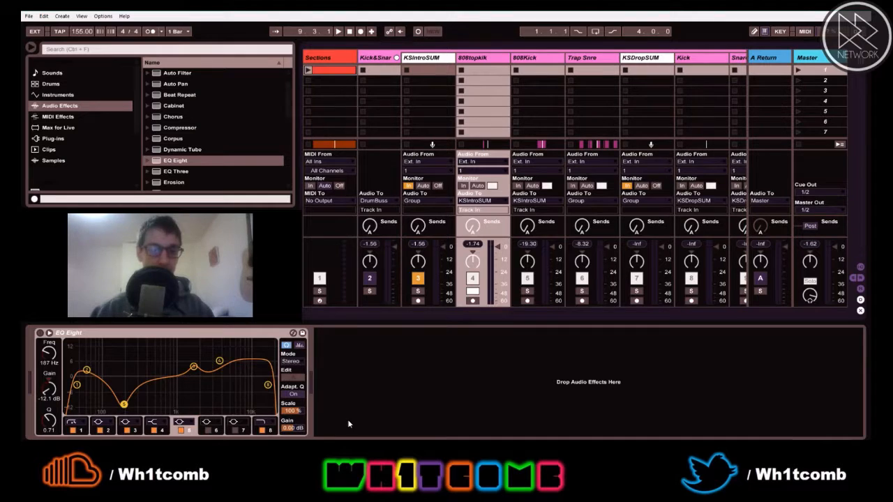
{"action": "key", "text": "space"}
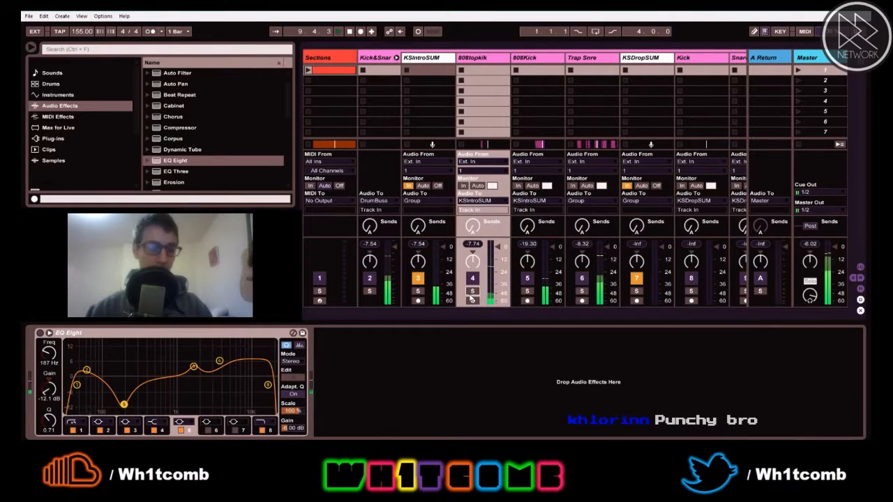
Raise band 3 of the 808topkik EQ to 7.31 dB at 1.73 kHz and set its output gain to -4 dB, auditioning in playback
{"action": "key", "text": "Tab"}
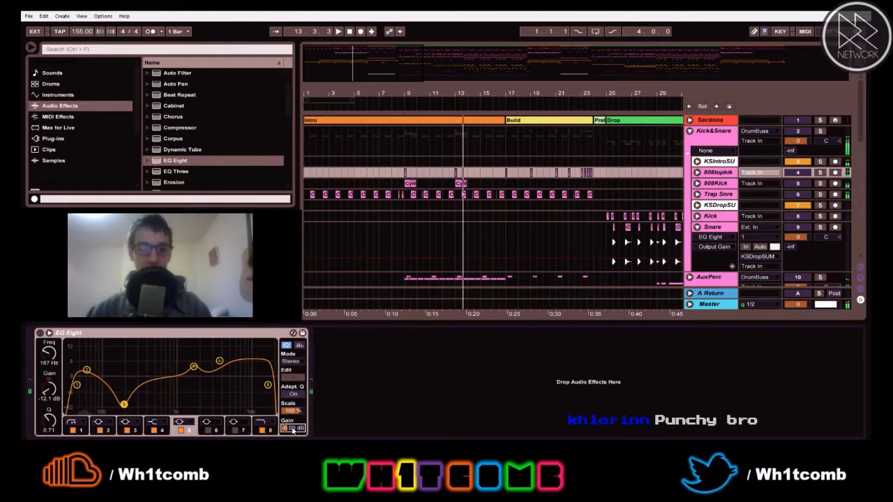
{"action": "key", "text": "Tab"}
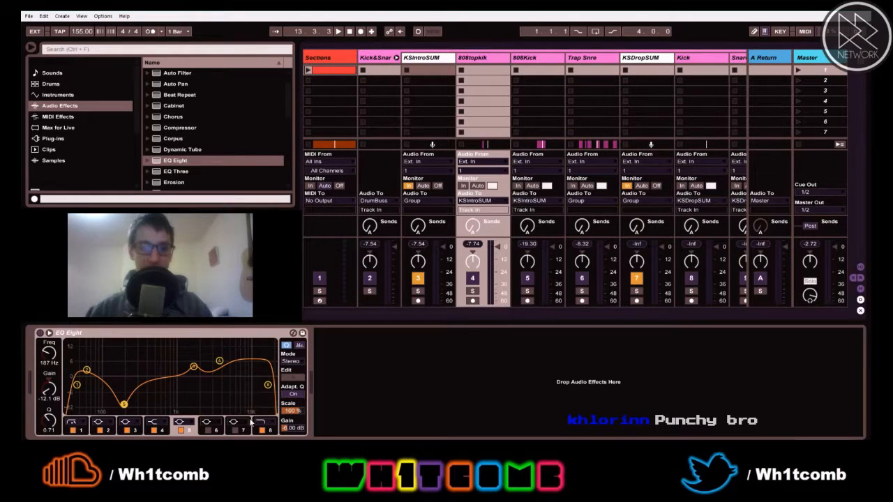
{"action": "left_click_drag", "start_coordinate": [194, 366], "coordinate": [194, 361]}
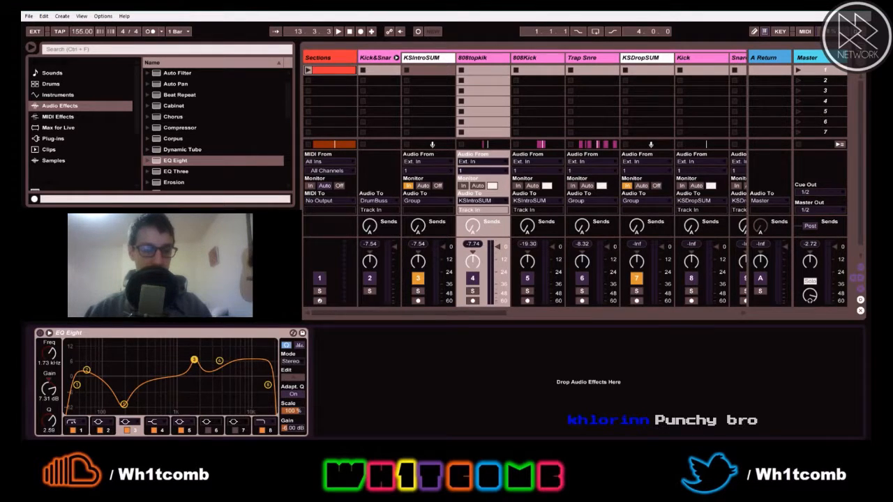
{"action": "key", "text": "space"}
{"action": "key", "text": "space"}
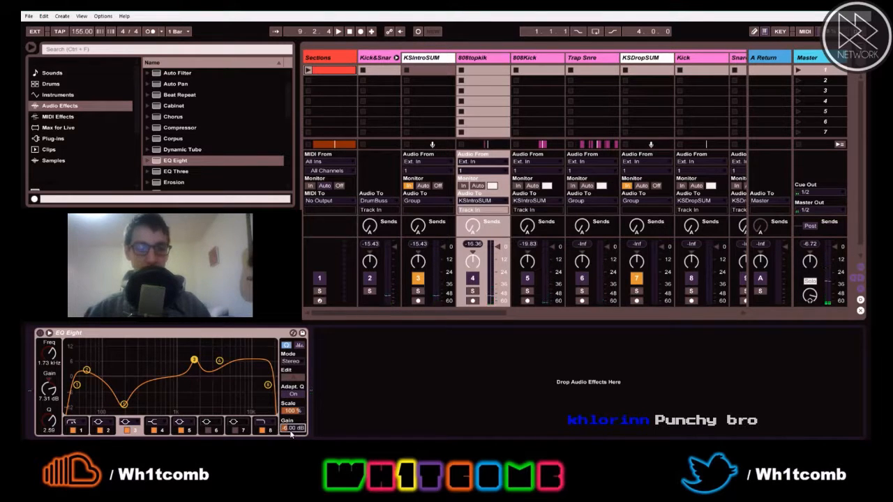
{"action": "key", "text": "space"}
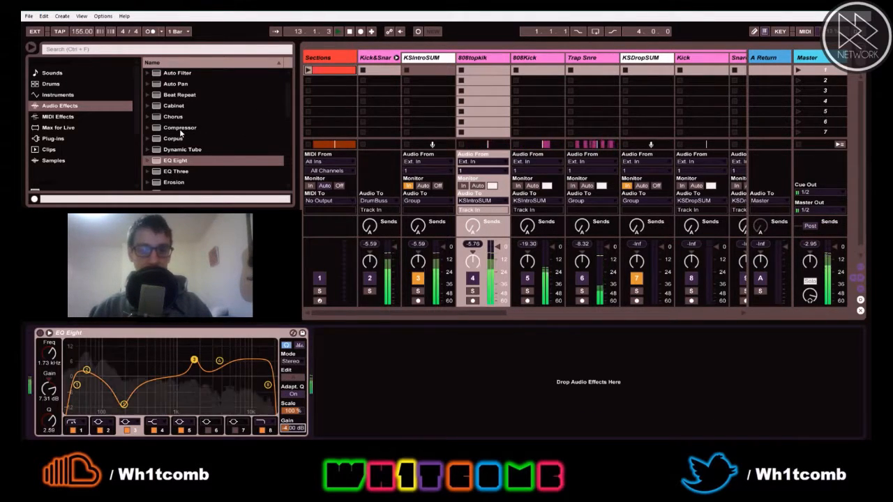
In the Arrangement view, change band 1 of the 808Kick track's EQ Eight to a steep low cut at about 44.8 Hz
{"action": "key", "text": "Tab"}
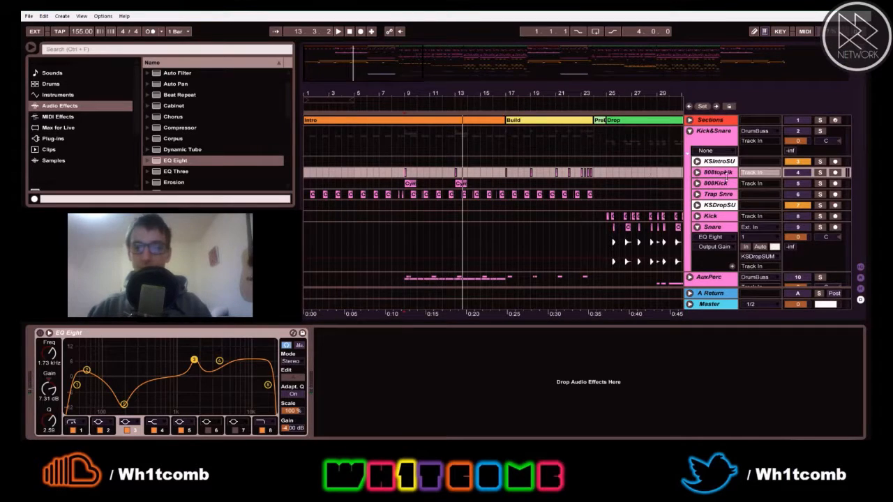
{"action": "scroll", "coordinate": [698, 206], "scroll_direction": "down", "scroll_amount": 1}
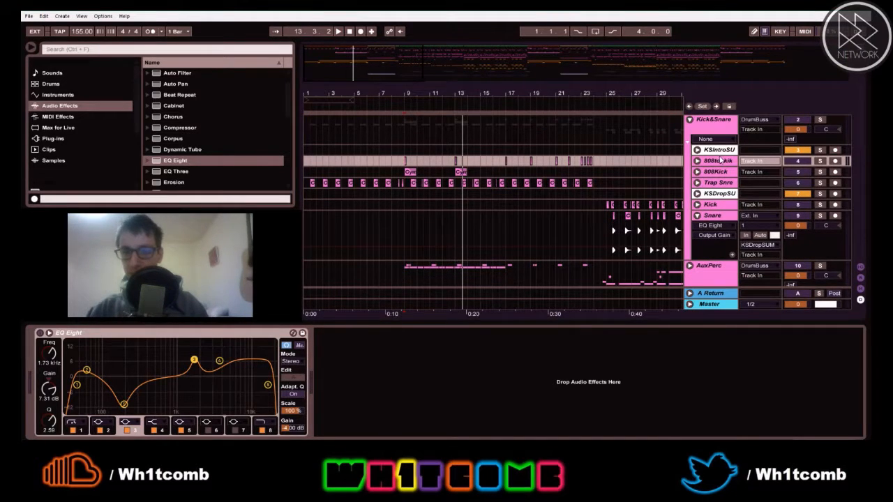
{"action": "left_click", "coordinate": [718, 173]}
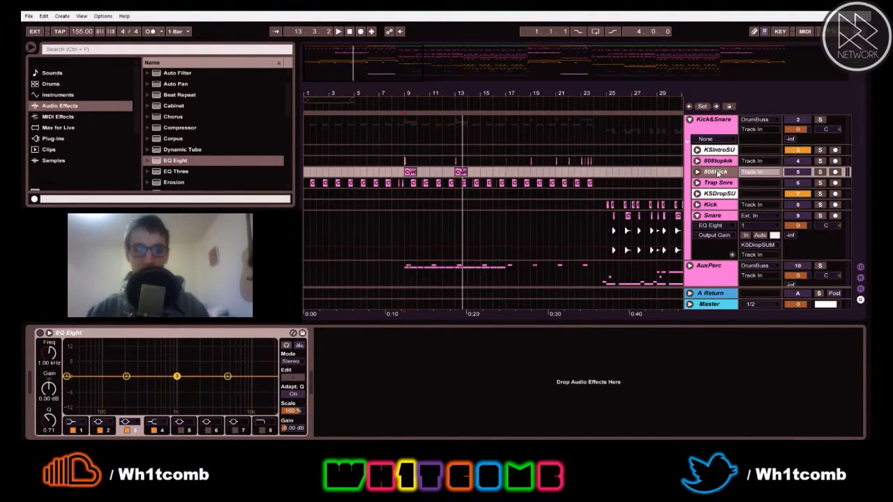
{"action": "key", "text": "space"}
{"action": "key", "text": "space"}
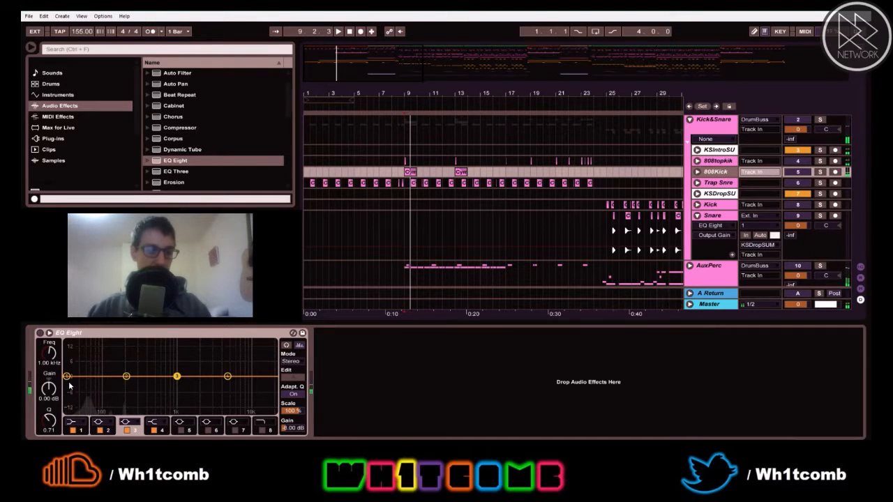
{"action": "left_click", "coordinate": [70, 424]}
{"action": "left_click", "coordinate": [71, 423]}
{"action": "left_click", "coordinate": [72, 355]}
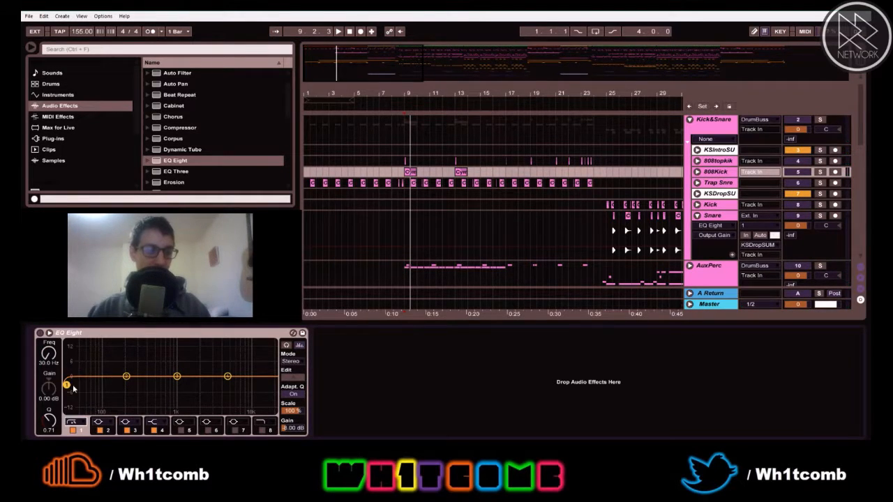
{"action": "key", "text": "space"}
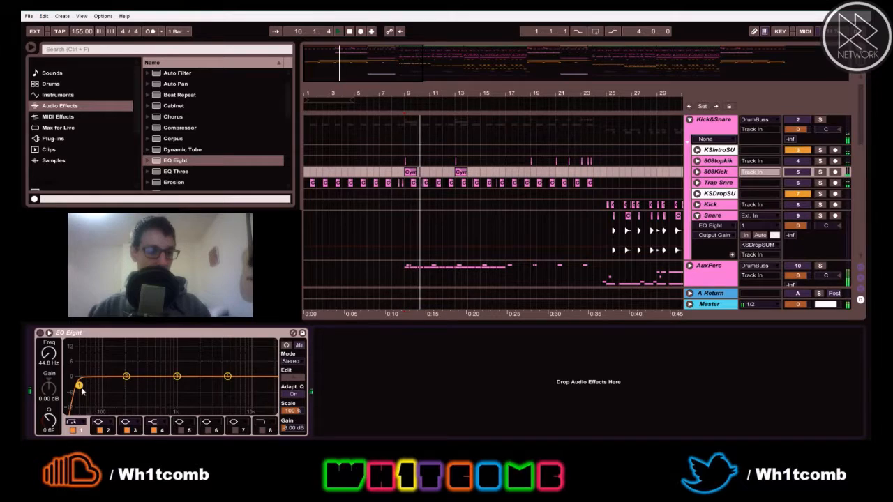
Enable band 8 on the 808Kick EQ as a high cut at about 284 Hz and fold the device
{"action": "left_click", "coordinate": [262, 430]}
{"action": "left_click_drag", "start_coordinate": [267, 385], "coordinate": [139, 391]}
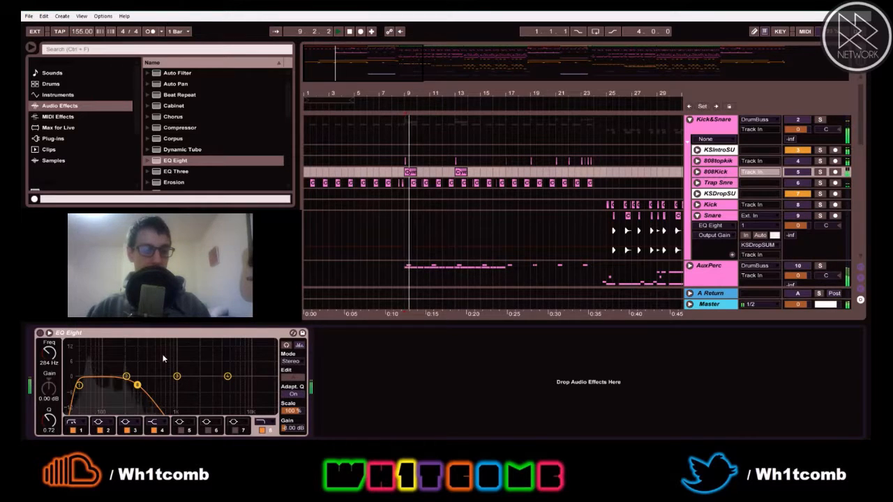
{"action": "double_click", "coordinate": [131, 335]}
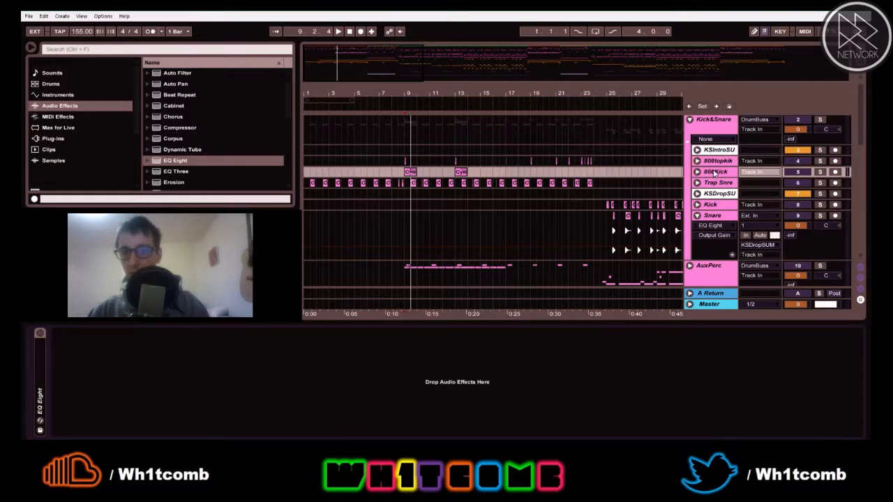
{"action": "double_click", "coordinate": [717, 174]}
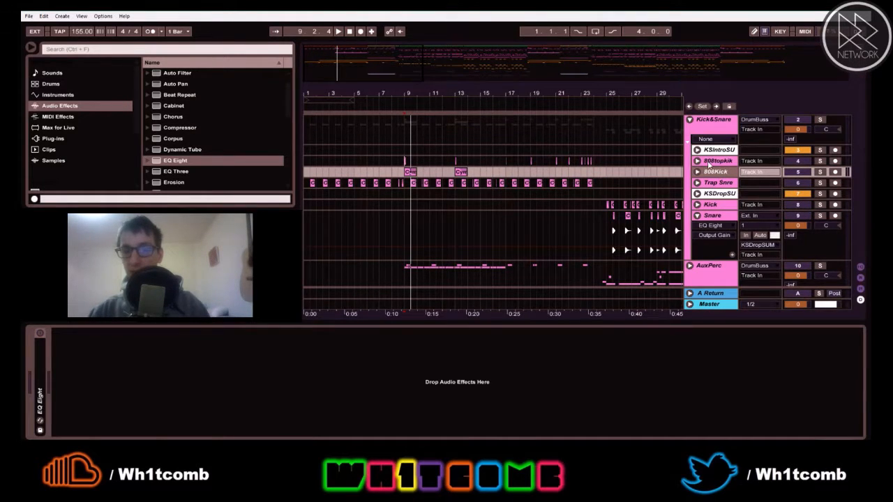
Change band 2 of the 808topkik EQ from a bell to a low cut at about 63.5 Hz, auditioning in playback
{"action": "left_click", "coordinate": [709, 163]}
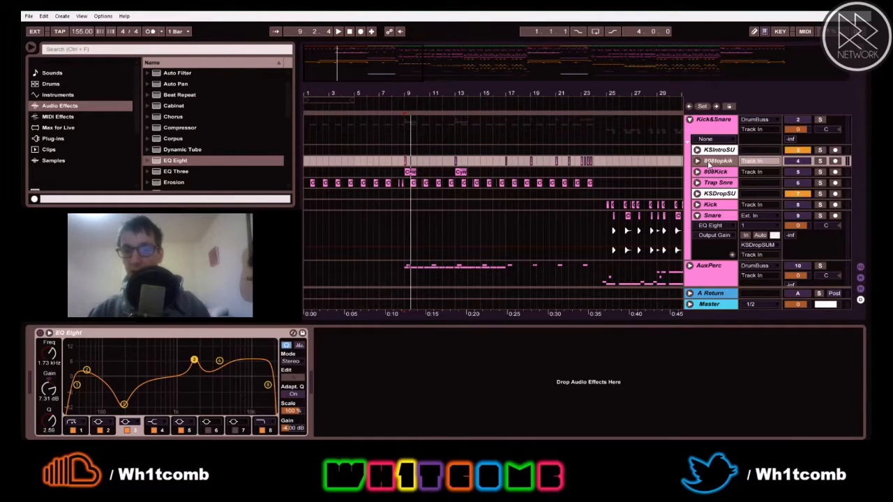
{"action": "left_click", "coordinate": [87, 371]}
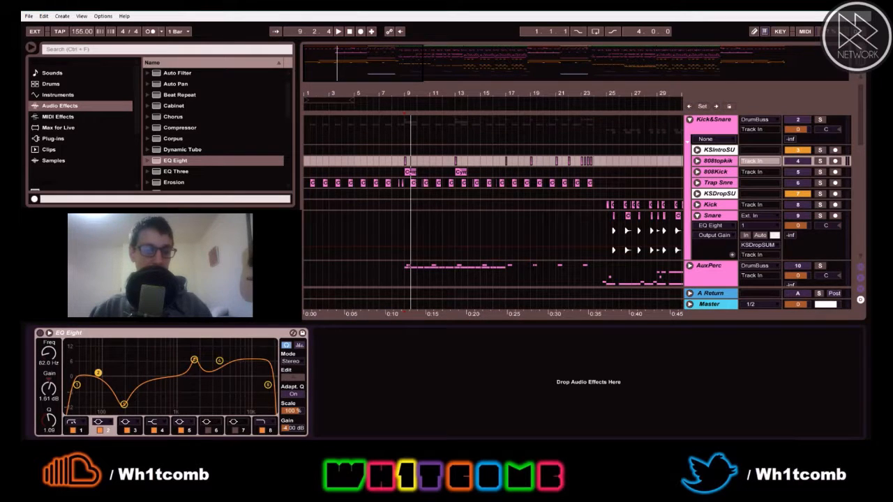
{"action": "key", "text": "space"}
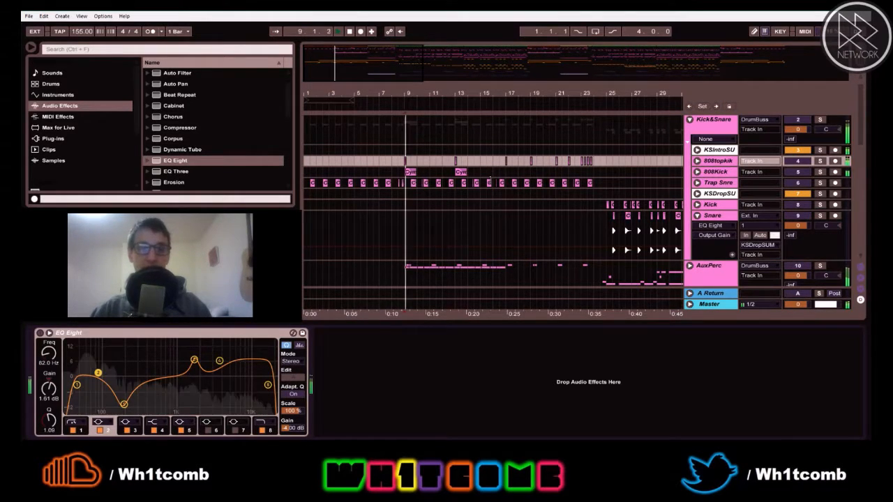
{"action": "left_click", "coordinate": [99, 423]}
{"action": "left_click", "coordinate": [101, 363]}
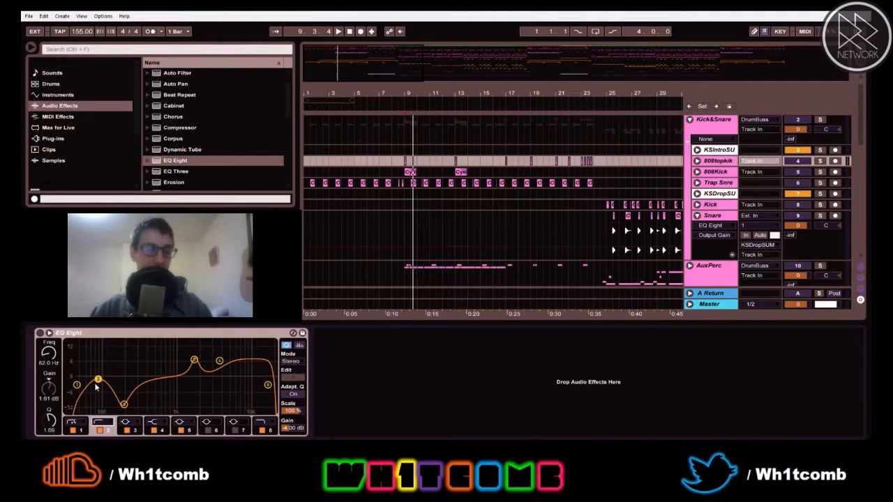
{"action": "mouse_move", "coordinate": [97, 381]}
{"action": "left_mouse_down"}
{"action": "mouse_move", "coordinate": [135, 383]}
{"action": "mouse_move", "coordinate": [90, 379]}
{"action": "left_mouse_up"}
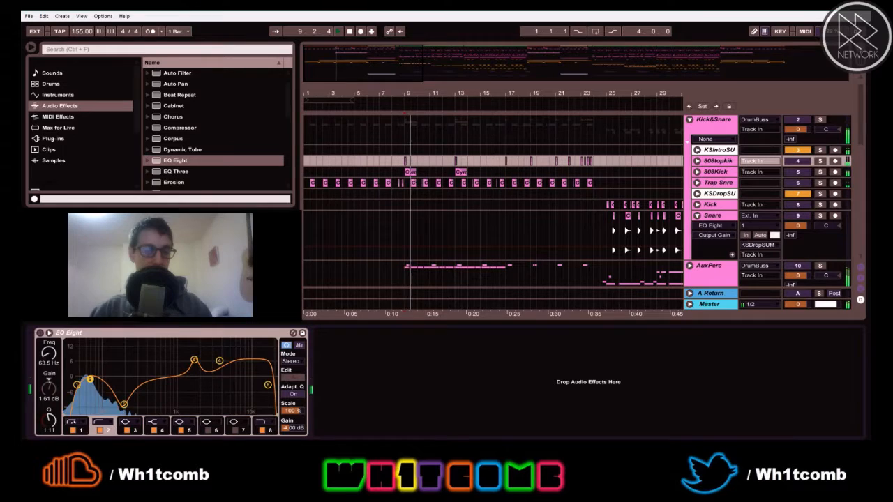
{"action": "key", "text": "space"}
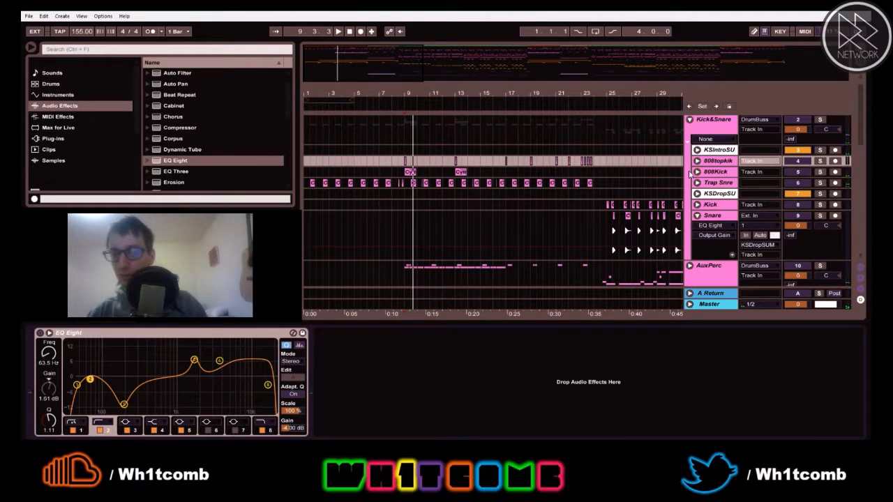
Collapse the Kick&Snare group and expand the AuxPerc group
{"action": "scroll", "coordinate": [452, 182], "scroll_direction": "down", "scroll_amount": 2}
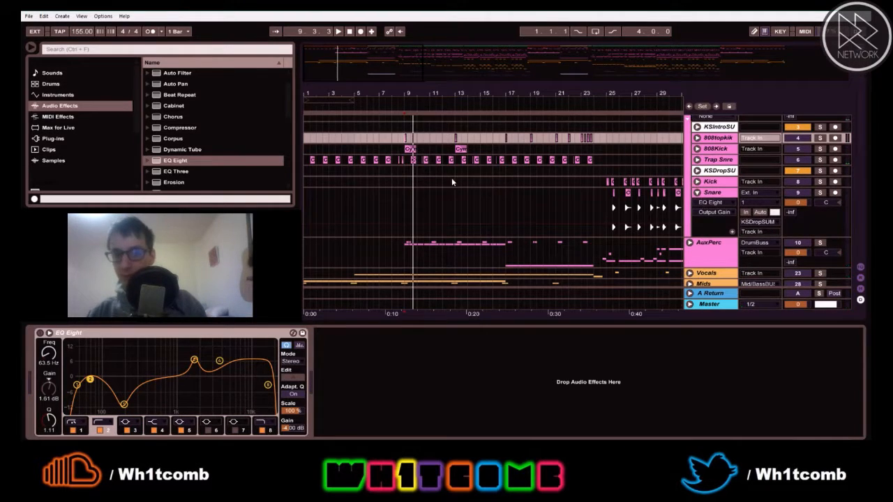
{"action": "left_click", "coordinate": [605, 182]}
{"action": "scroll", "coordinate": [696, 150], "scroll_direction": "up", "scroll_amount": 3}
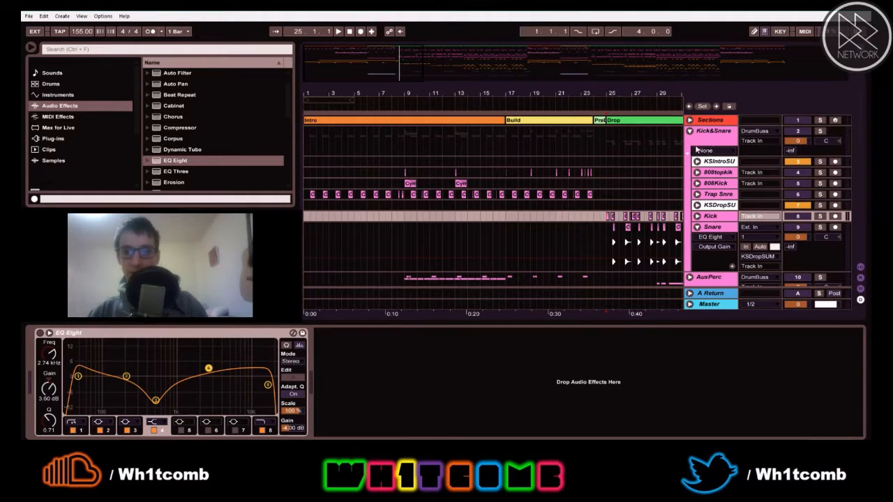
{"action": "left_click", "coordinate": [690, 131]}
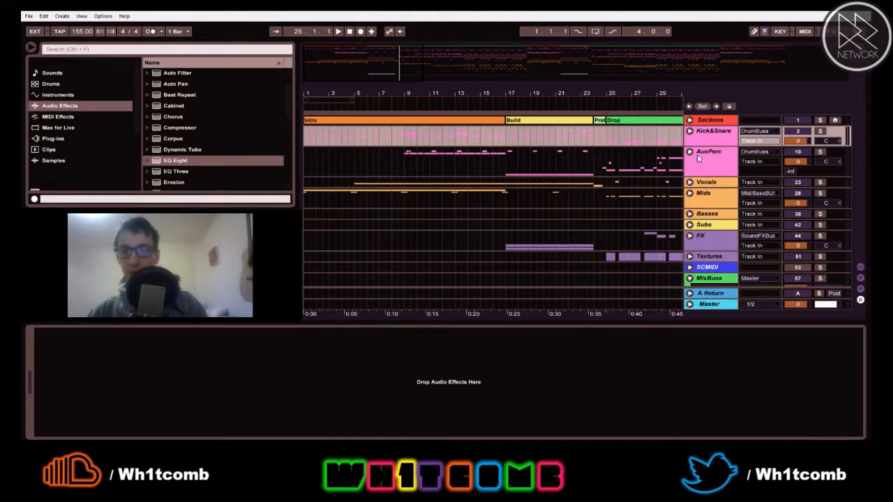
{"action": "left_click", "coordinate": [689, 152]}
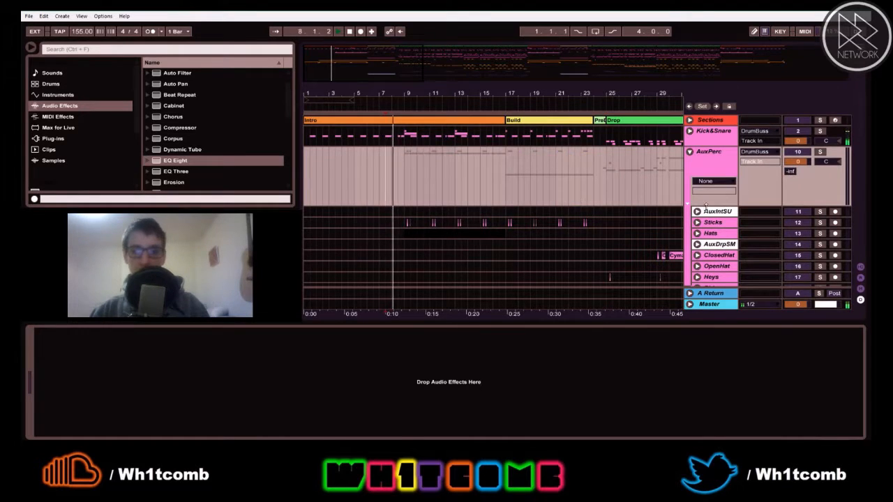
Add an EQ Eight to the Hats track in the AuxPerc group
{"action": "scroll", "coordinate": [672, 194], "scroll_direction": "down", "scroll_amount": 5}
{"action": "scroll", "coordinate": [796, 159], "scroll_direction": "up", "scroll_amount": 1}
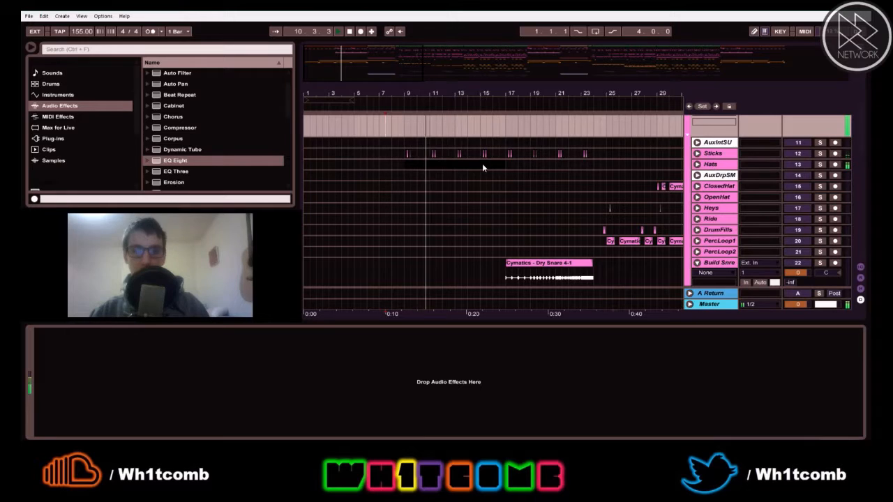
{"action": "left_click", "coordinate": [710, 163]}
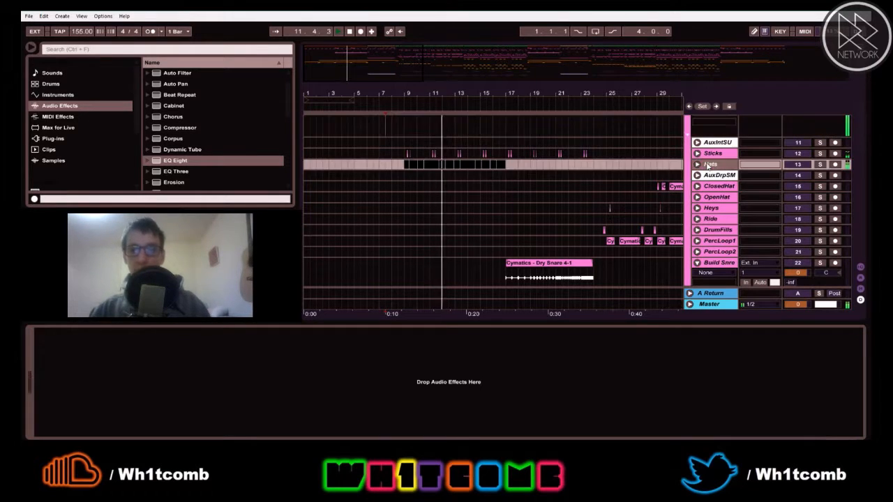
{"action": "left_click_drag", "start_coordinate": [169, 164], "coordinate": [716, 176]}
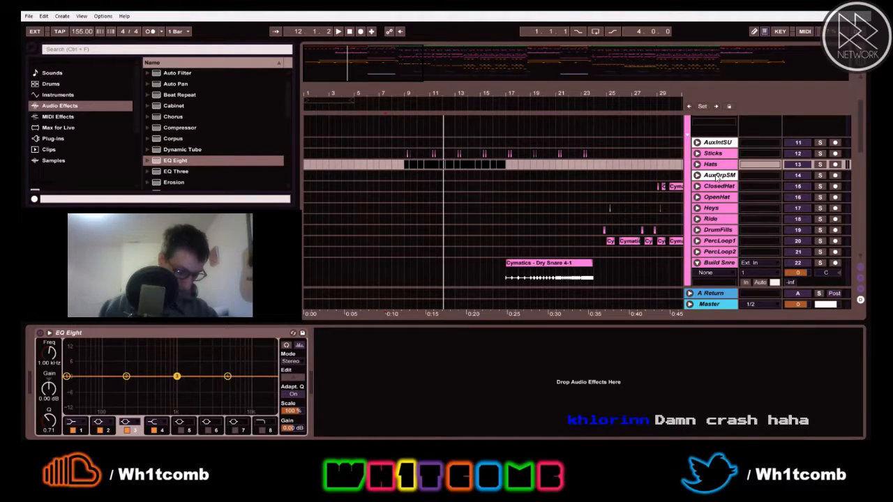
On the Hats EQ, turn band 1 into a gentle low cut raised above 1 kHz and enable band 8 as an 18 kHz high cut
{"action": "key", "text": "space"}
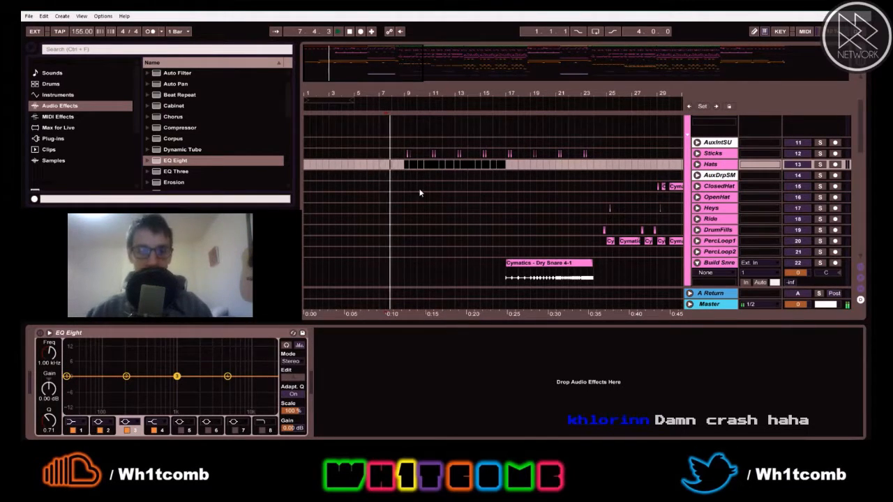
{"action": "left_click_drag", "start_coordinate": [401, 94], "coordinate": [403, 115]}
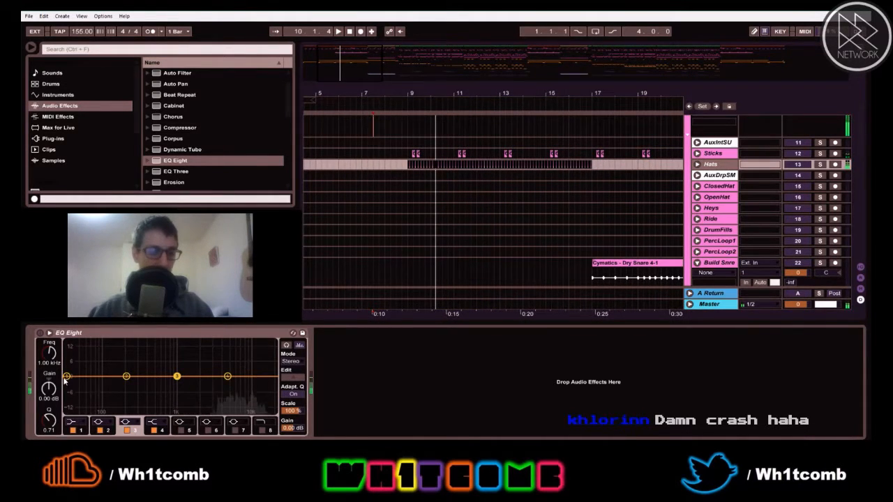
{"action": "left_click", "coordinate": [74, 419]}
{"action": "left_click", "coordinate": [72, 421]}
{"action": "left_click", "coordinate": [81, 374]}
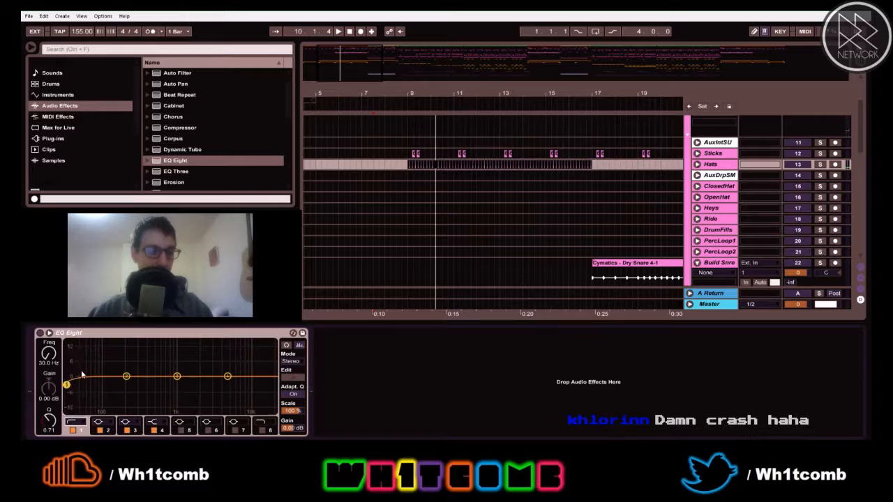
{"action": "left_click_drag", "start_coordinate": [66, 385], "coordinate": [201, 388]}
{"action": "left_click", "coordinate": [262, 430]}
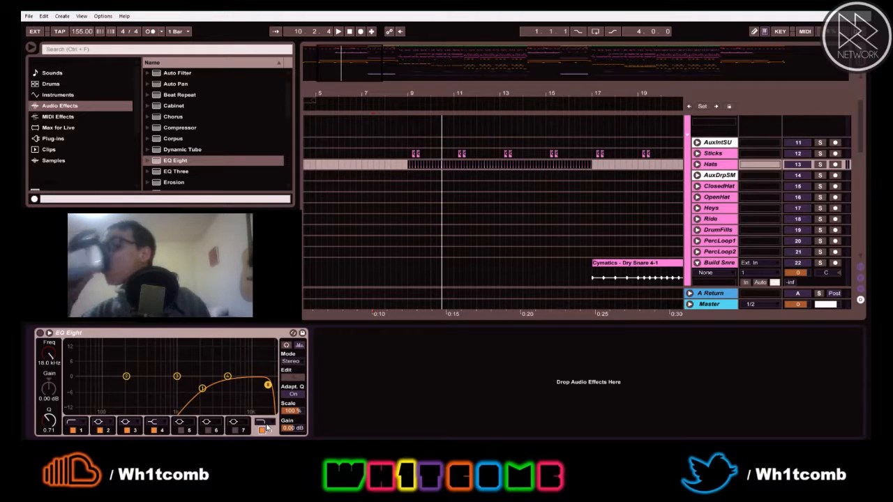
Move the Hats low cut to about 2.95 kHz, set the EQ output gain to -4 dB, and audition the hats from bar 9
{"action": "key", "text": "space"}
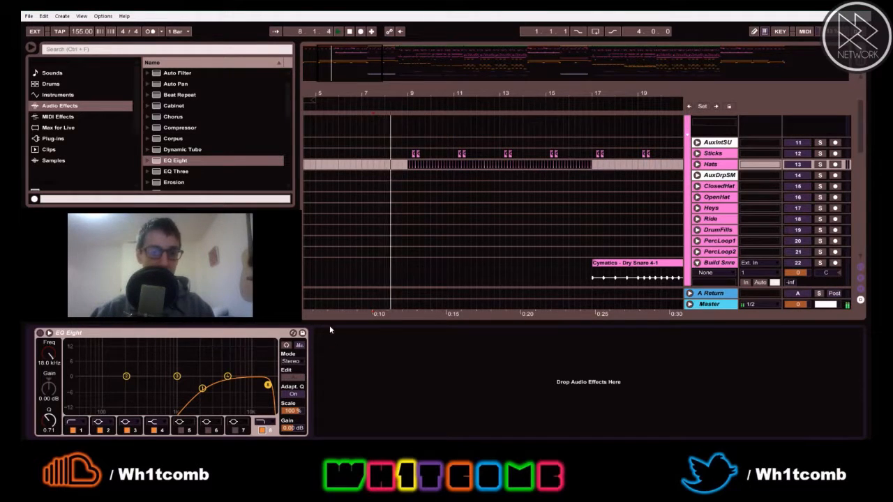
{"action": "left_click_drag", "start_coordinate": [202, 387], "coordinate": [212, 388]}
{"action": "left_click_drag", "start_coordinate": [288, 432], "coordinate": [288, 429]}
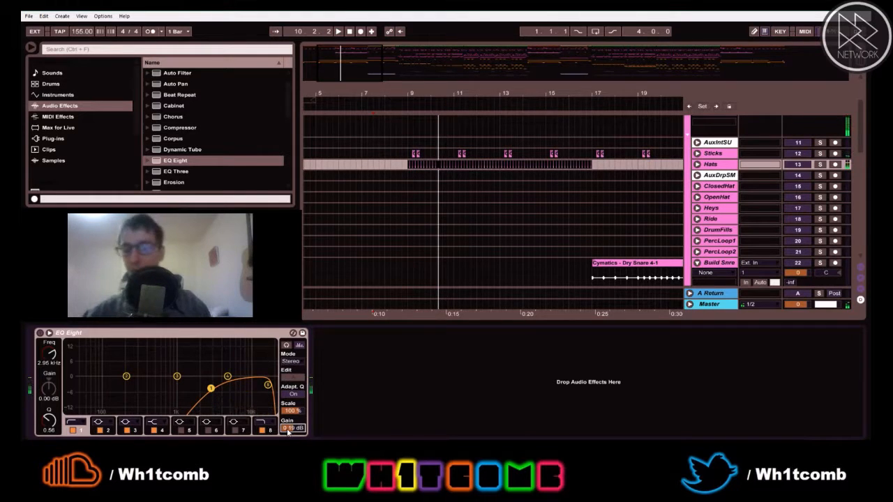
{"action": "key", "text": "space"}
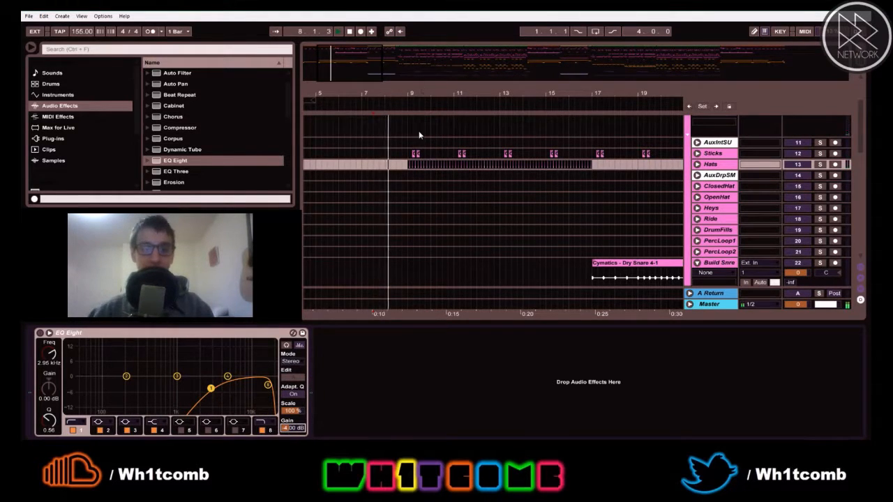
{"action": "left_click", "coordinate": [407, 168]}
{"action": "key", "text": "space"}
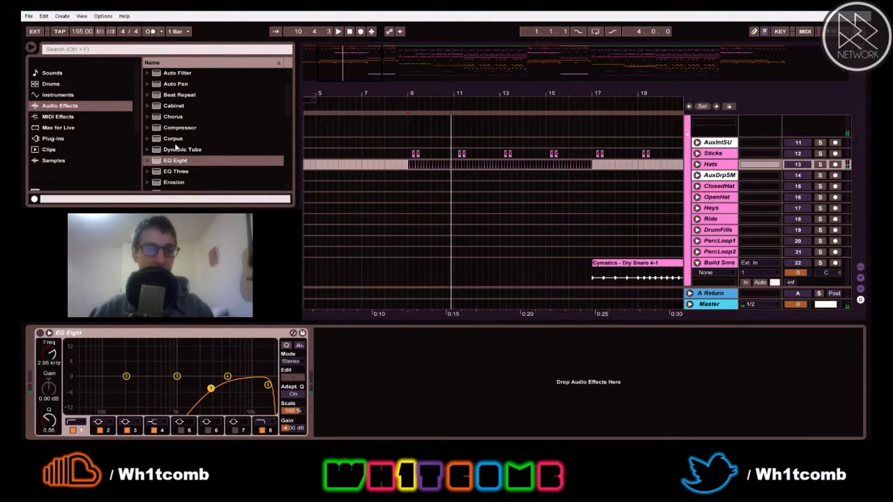
Add a Simple Delay after the EQ Eight on the Hats track and switch both delay channels from Sync to Time
{"action": "scroll", "coordinate": [167, 148], "scroll_direction": "up", "scroll_amount": 2}
{"action": "key", "text": "space"}
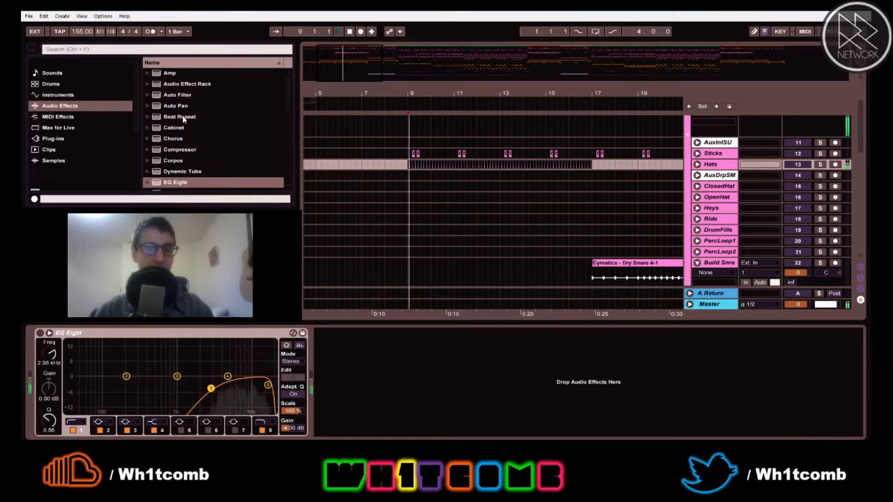
{"action": "scroll", "coordinate": [180, 139], "scroll_direction": "down", "scroll_amount": 5}
{"action": "scroll", "coordinate": [180, 157], "scroll_direction": "up", "scroll_amount": 5}
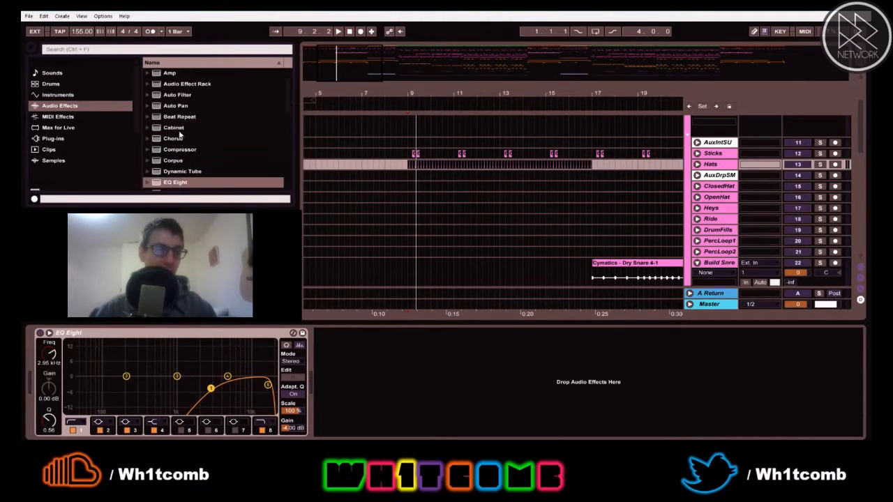
{"action": "scroll", "coordinate": [172, 136], "scroll_direction": "down", "scroll_amount": 8}
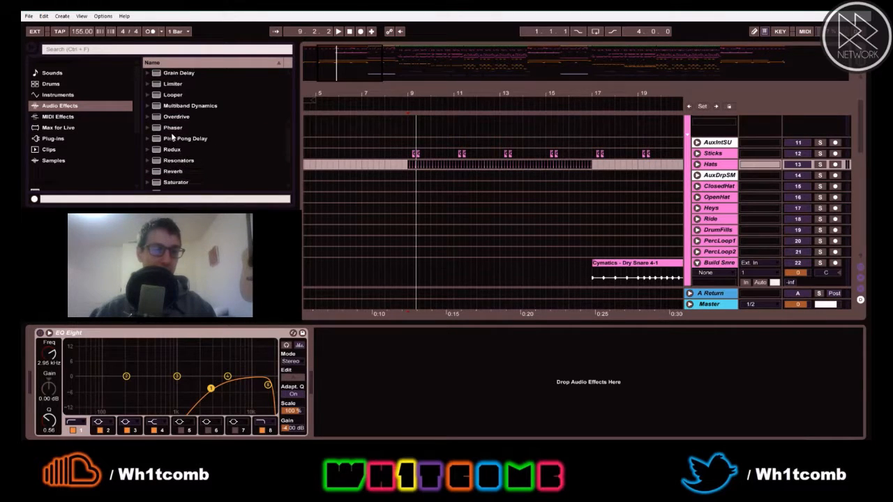
{"action": "scroll", "coordinate": [174, 142], "scroll_direction": "down", "scroll_amount": 1}
{"action": "left_click_drag", "start_coordinate": [165, 134], "coordinate": [408, 355]}
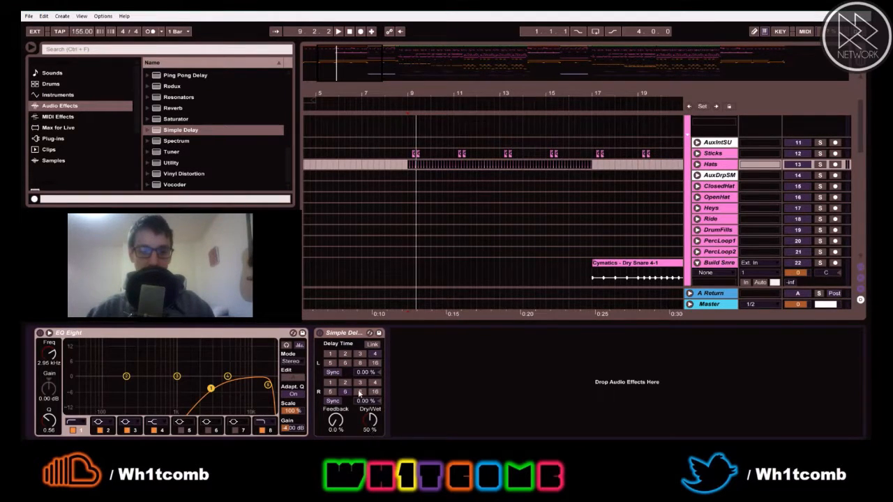
{"action": "left_click", "coordinate": [334, 373]}
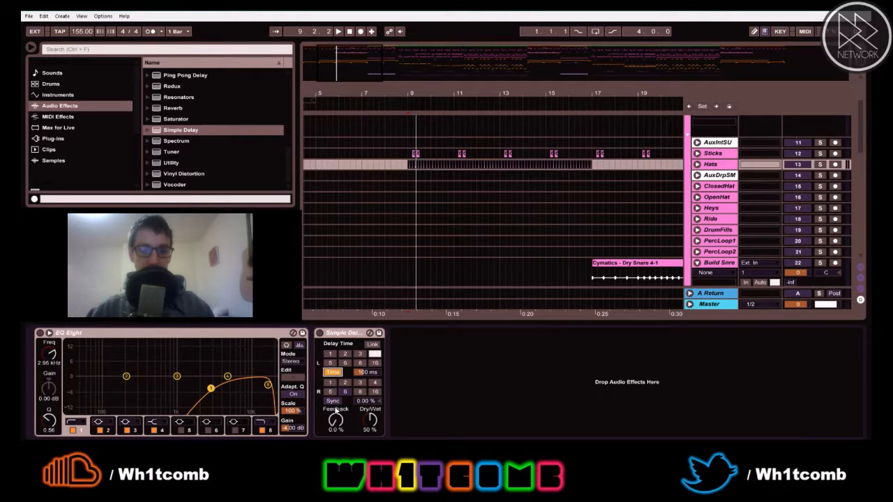
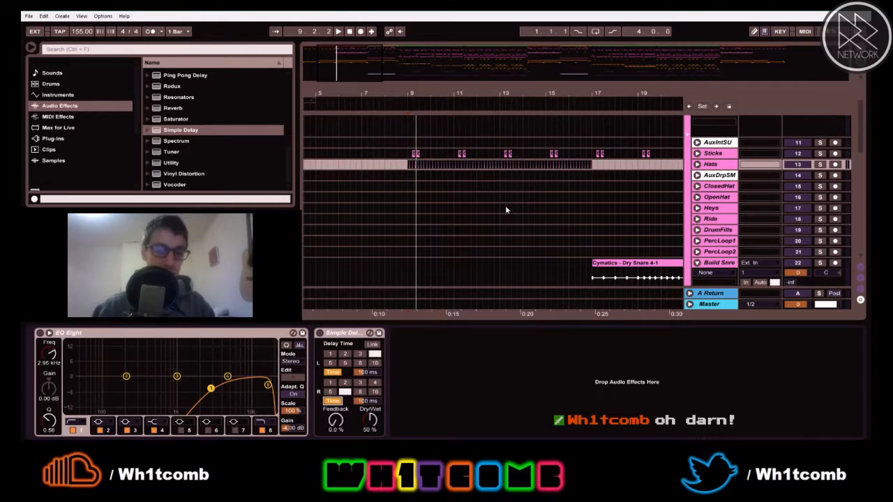
Solo the Hats track and set its Simple Delay times to 1 ms left and about 8 ms right during playback
{"action": "key", "text": "space"}
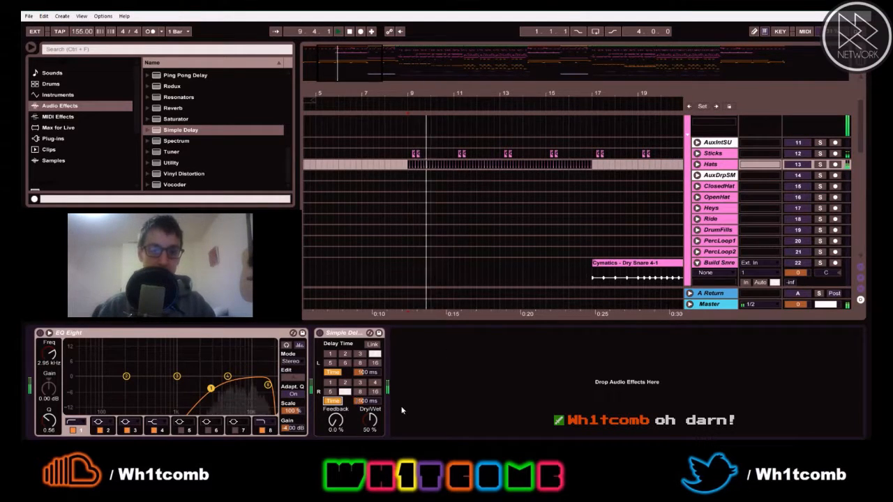
{"action": "left_click", "coordinate": [819, 164]}
{"action": "left_click", "coordinate": [538, 362]}
{"action": "key", "text": "space"}
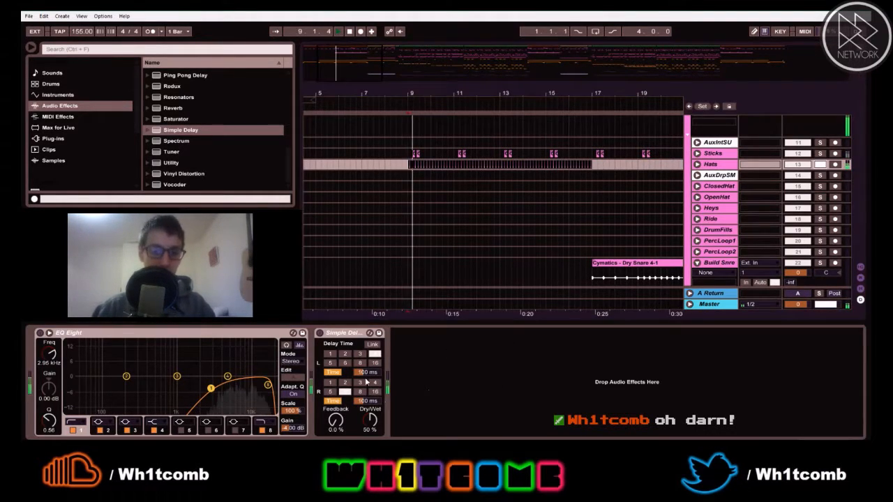
{"action": "left_click_drag", "start_coordinate": [367, 373], "coordinate": [367, 436]}
{"action": "left_click_drag", "start_coordinate": [367, 400], "coordinate": [367, 427]}
{"action": "key", "text": "space"}
{"action": "key", "text": "space"}
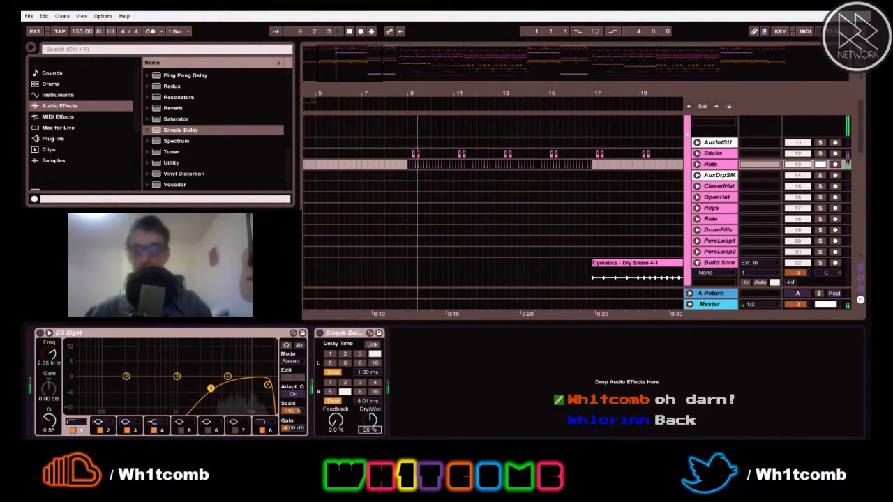
Unsolo the Hats track and lower its Simple Delay dry/wet mix to 15 %
{"action": "mouse_move", "coordinate": [357, 469]}
{"action": "key", "text": "space"}
{"action": "key", "text": "space"}
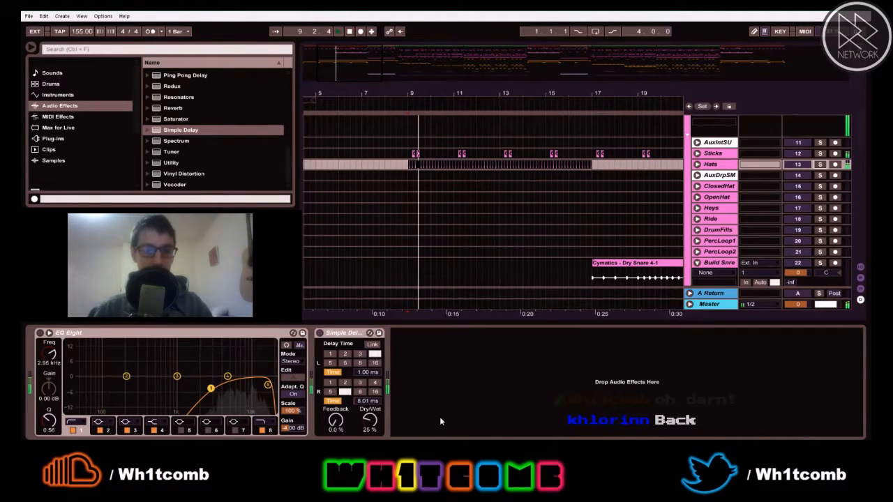
{"action": "left_click", "coordinate": [369, 429]}
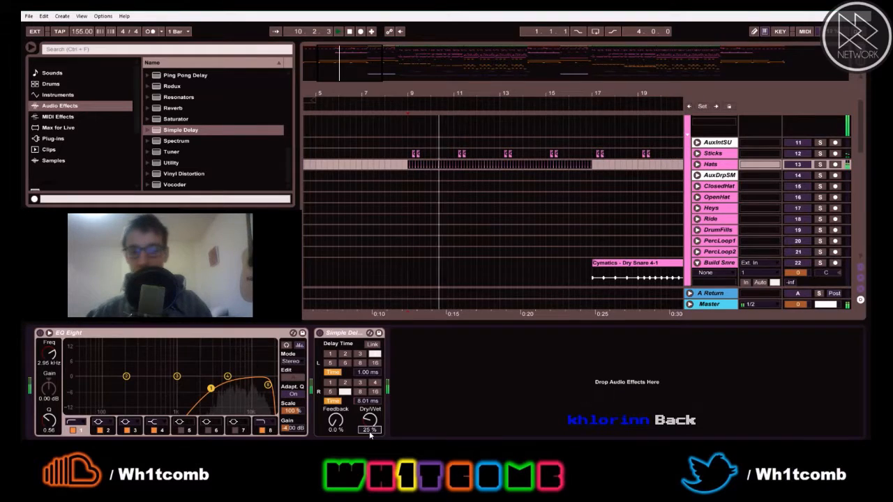
{"action": "type", "text": "15"}
{"action": "key", "text": "Return"}
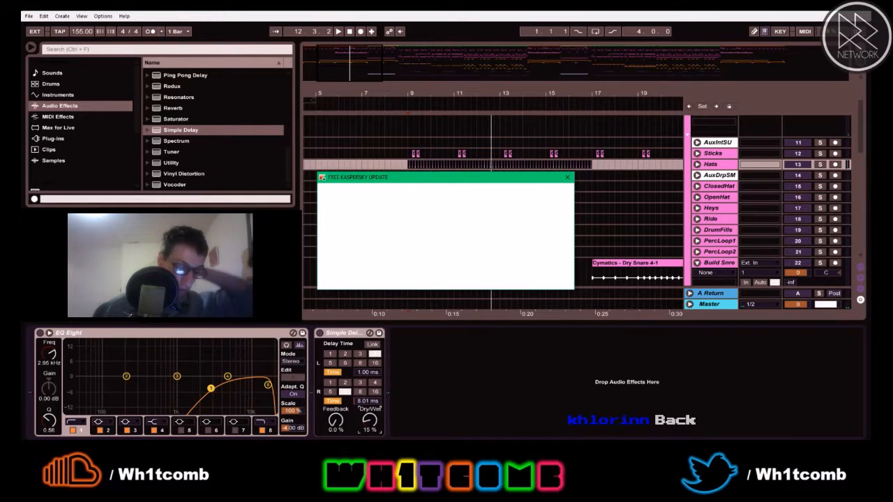
Close the Kaspersky update pop-up and play the arrangement from bar 9
{"action": "left_click_drag", "start_coordinate": [408, 184], "coordinate": [382, 140]}
{"action": "left_click_drag", "start_coordinate": [381, 68], "coordinate": [367, 95]}
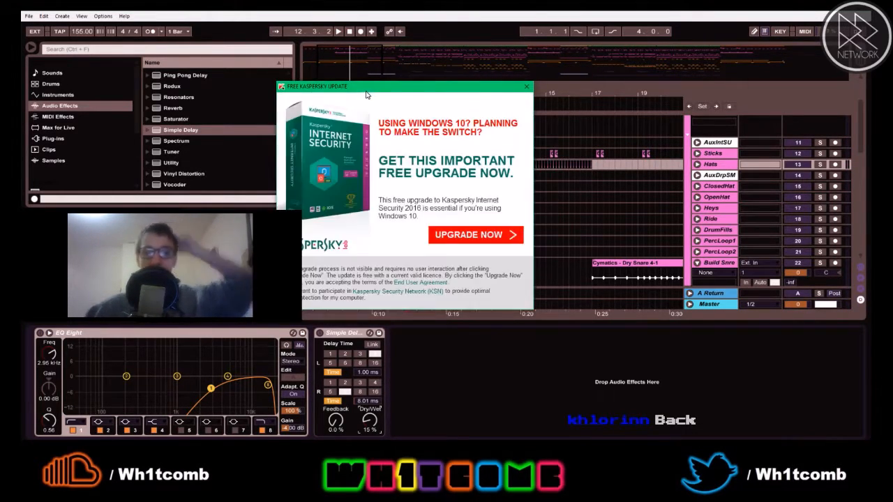
{"action": "left_click", "coordinate": [524, 87]}
{"action": "left_click", "coordinate": [408, 164]}
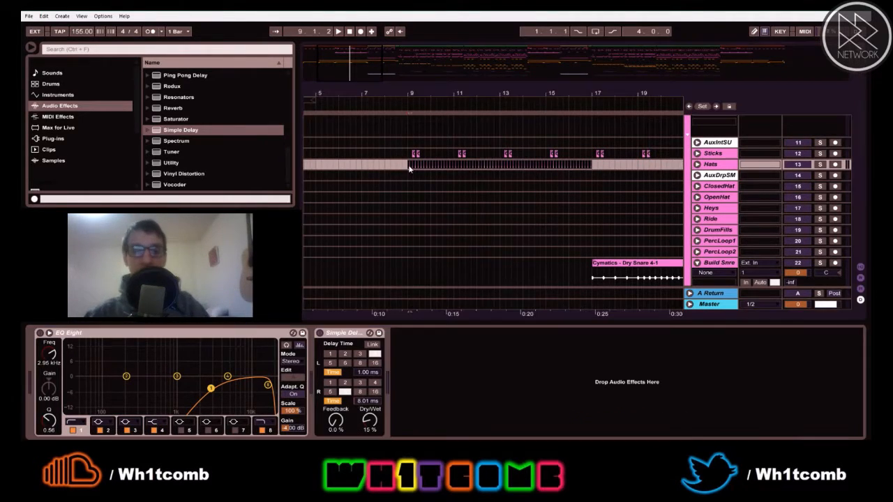
{"action": "key", "text": "space"}
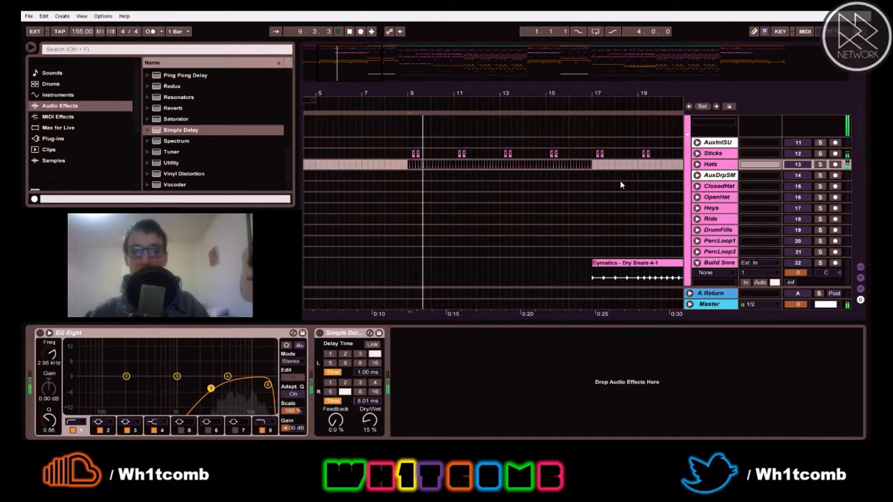
Check the Sticks level against the Hats in the Session mixer and set the Sticks EQ output gain to -4 dB
{"action": "scroll", "coordinate": [619, 180], "scroll_direction": "up", "scroll_amount": 1}
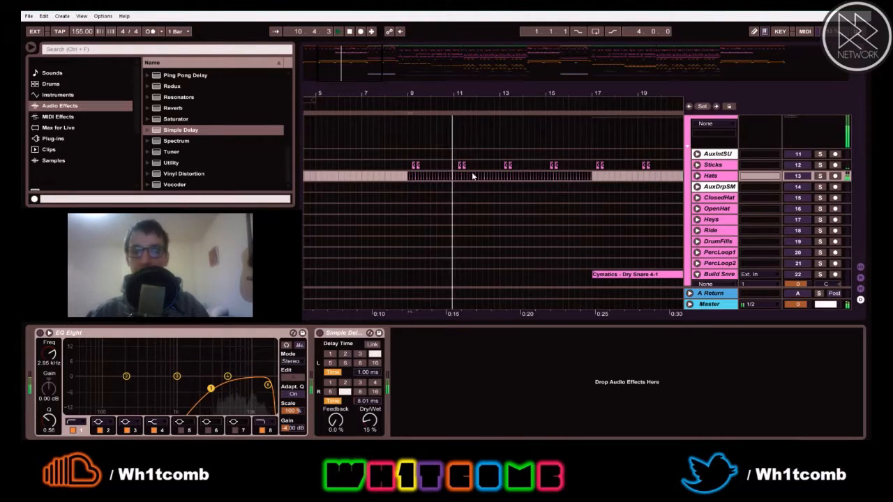
{"action": "left_click", "coordinate": [710, 166]}
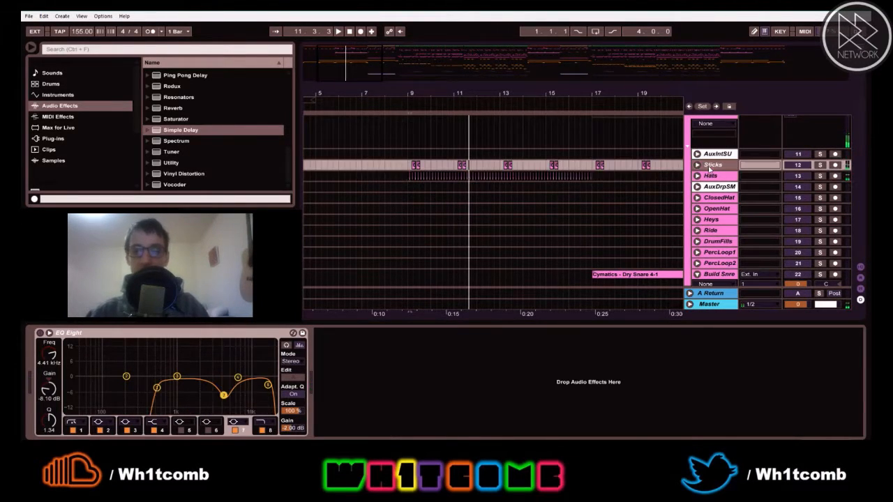
{"action": "key", "text": "Tab"}
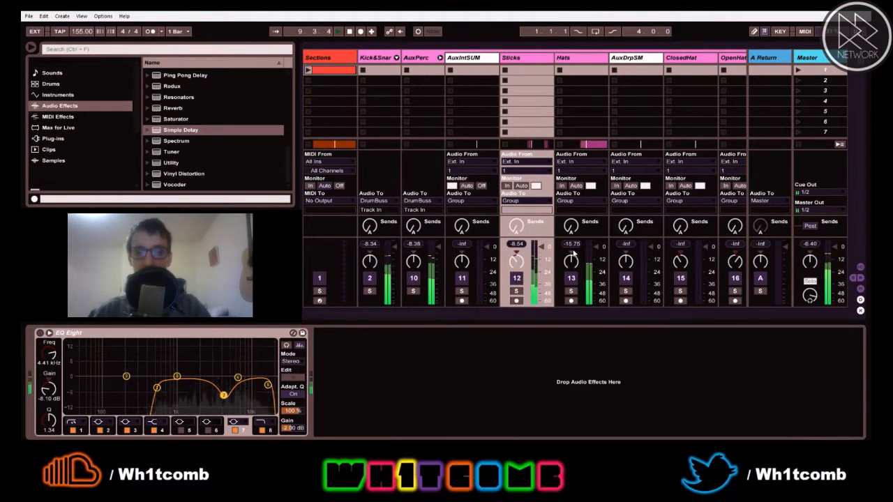
{"action": "left_click", "coordinate": [290, 431]}
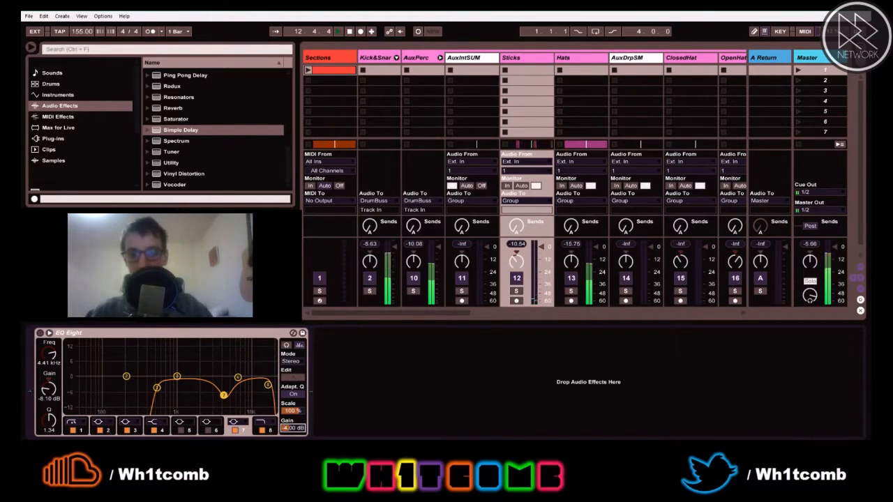
{"action": "key", "text": "space"}
{"action": "key", "text": "Tab"}
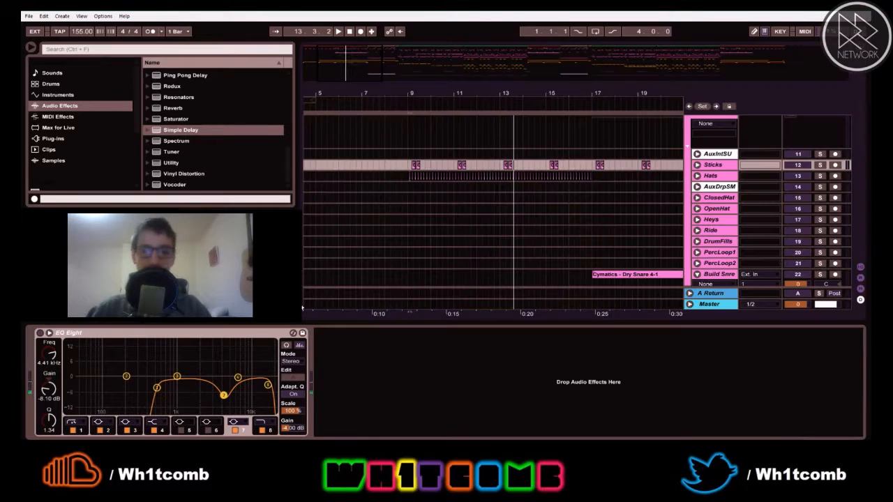
Collapse the AuxPerc group and expand the Vocals group
{"action": "scroll", "coordinate": [611, 200], "scroll_direction": "down", "scroll_amount": 1}
{"action": "scroll", "coordinate": [661, 177], "scroll_direction": "up", "scroll_amount": 5}
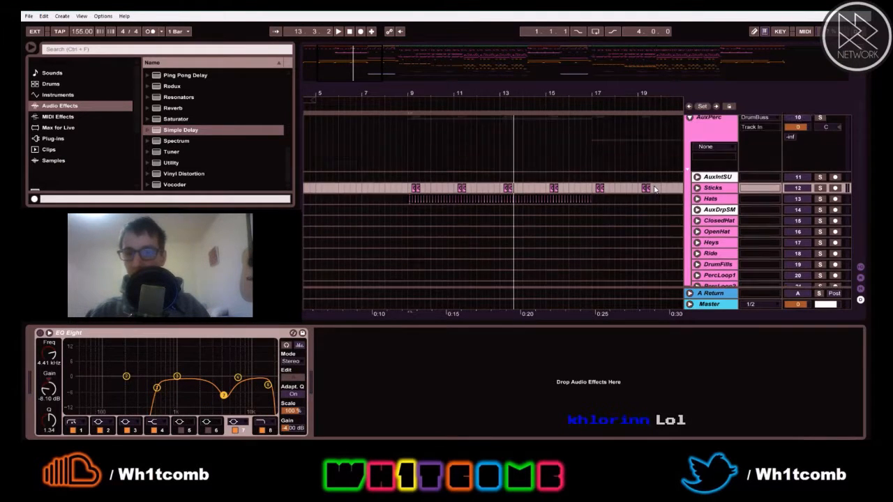
{"action": "left_click", "coordinate": [689, 153]}
{"action": "scroll", "coordinate": [688, 157], "scroll_direction": "down", "scroll_amount": 3}
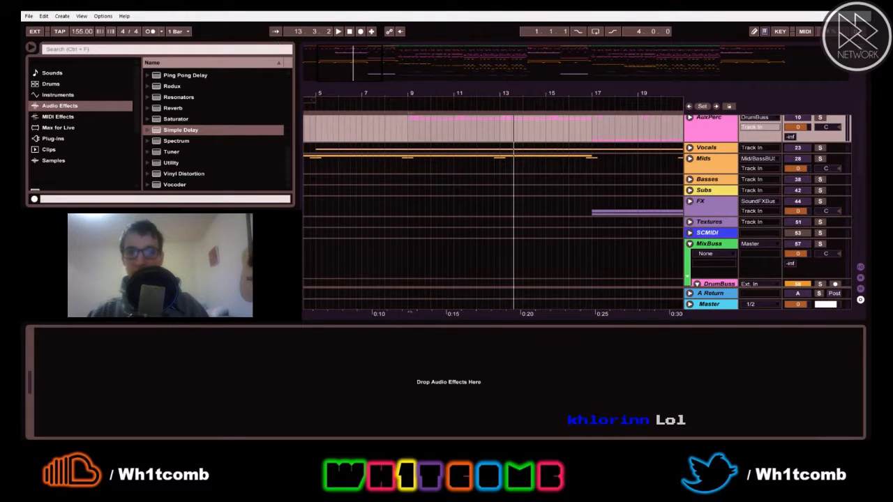
{"action": "key", "text": "space"}
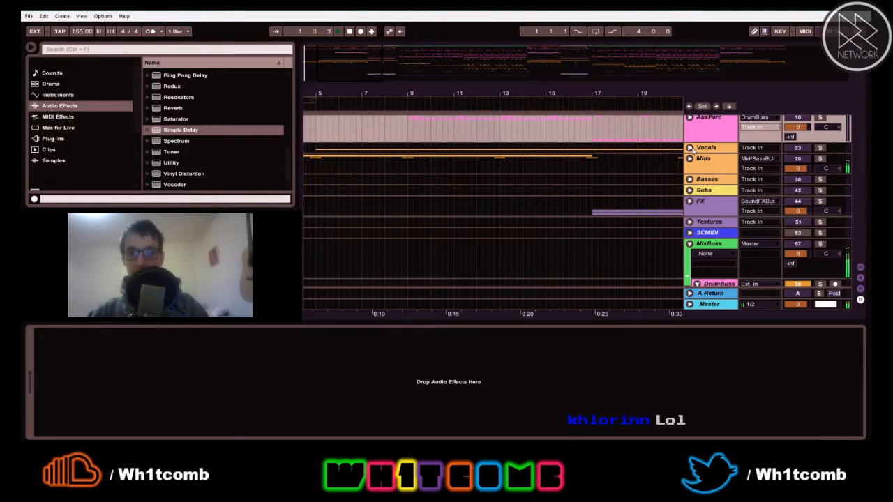
{"action": "left_click", "coordinate": [689, 148]}
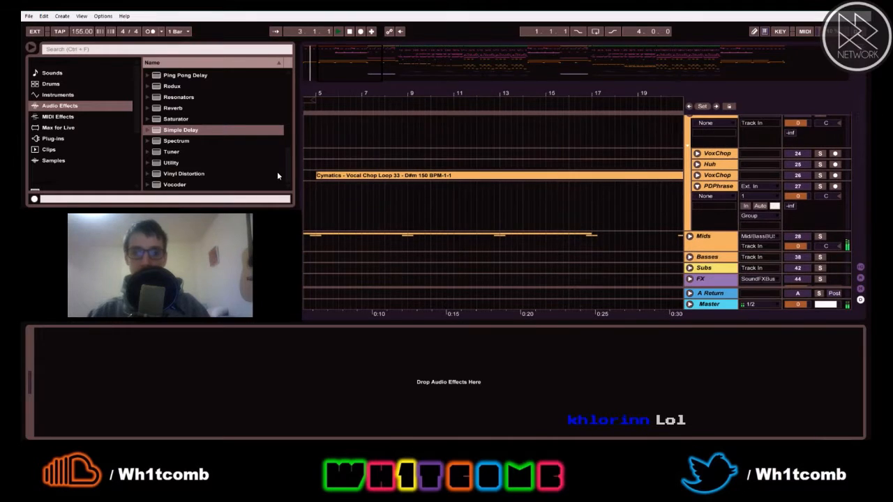
Unfold the VoxChop track holding the vocal chop loop and add a second EQ Eight at the end of its effect chain
{"action": "left_click", "coordinate": [315, 179]}
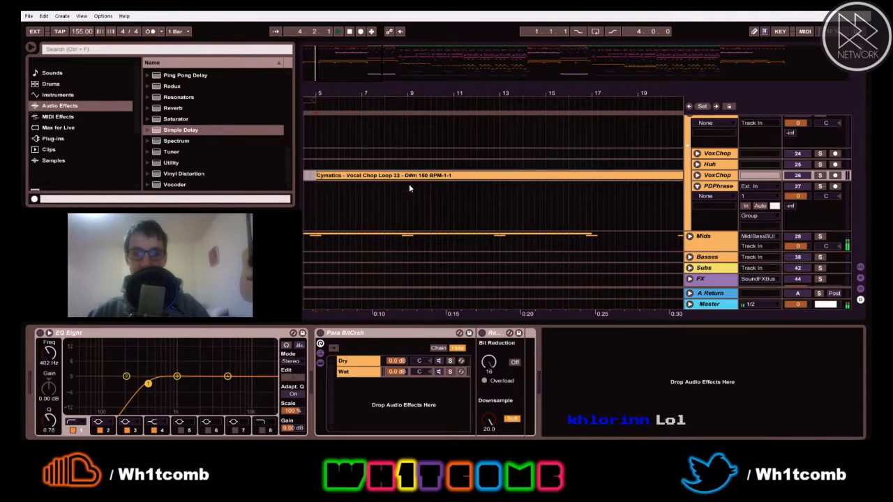
{"action": "left_click", "coordinate": [696, 175]}
{"action": "key", "text": "space"}
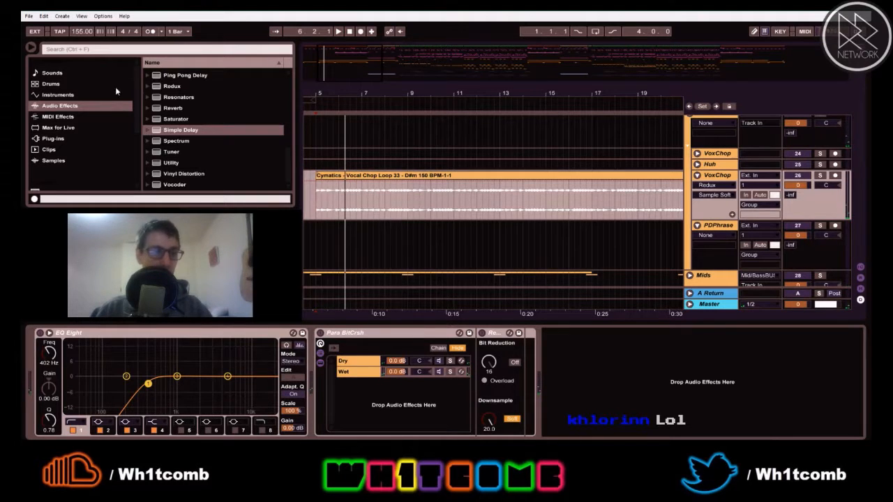
{"action": "scroll", "coordinate": [167, 119], "scroll_direction": "up", "scroll_amount": 8}
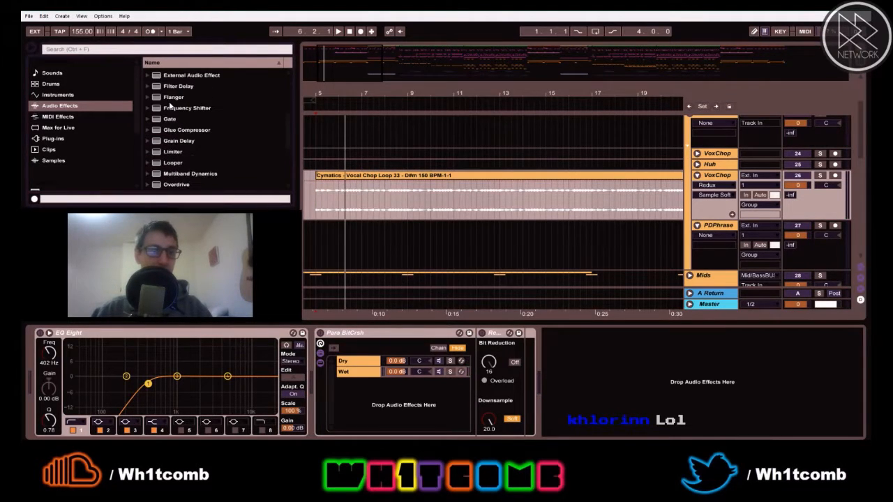
{"action": "mouse_move", "coordinate": [171, 119]}
{"action": "left_mouse_down"}
{"action": "mouse_move", "coordinate": [603, 389]}
{"action": "mouse_move", "coordinate": [570, 361]}
{"action": "left_mouse_up"}
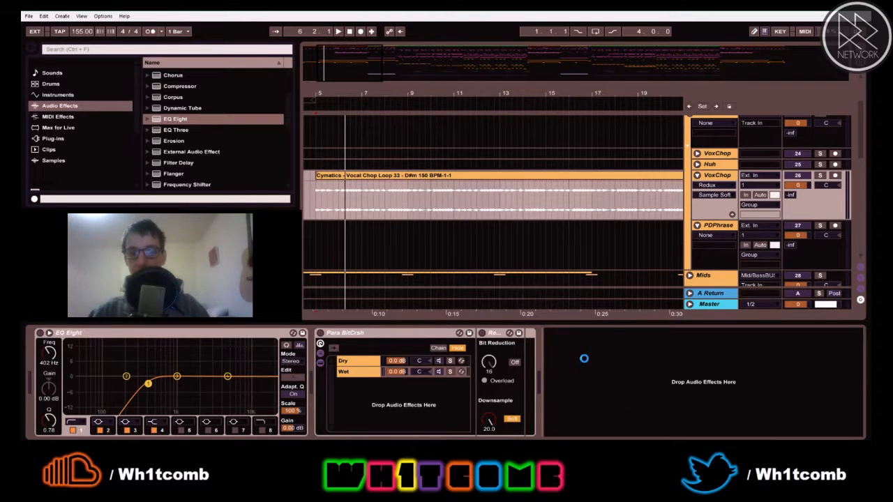
{"action": "key", "text": "space"}
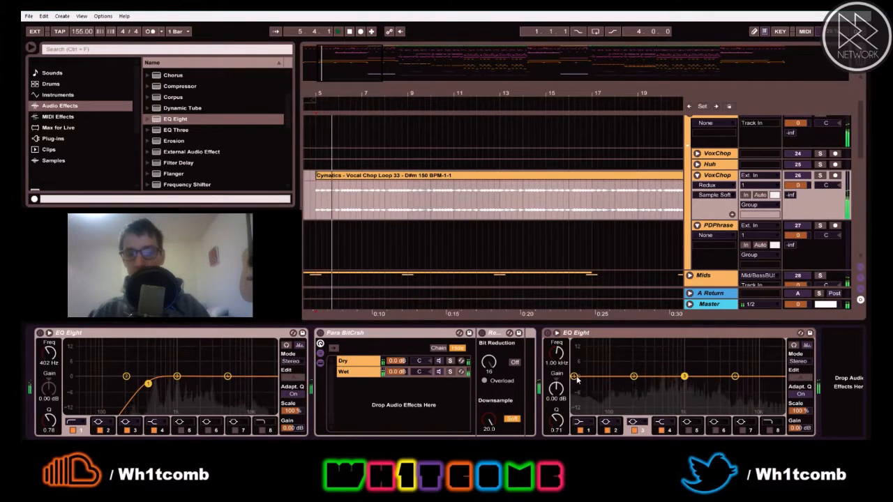
On the new VoxChop EQ, turn band 1 into a steep low cut at about 295 Hz and enable band 8 as an 18 kHz high cut
{"action": "left_click", "coordinate": [578, 422]}
{"action": "left_click", "coordinate": [580, 368]}
{"action": "left_click_drag", "start_coordinate": [573, 385], "coordinate": [646, 384]}
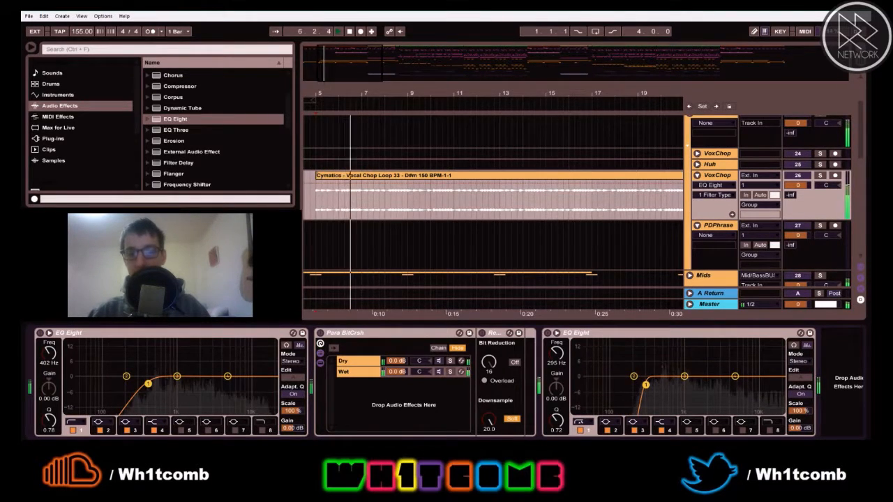
{"action": "left_click", "coordinate": [769, 429]}
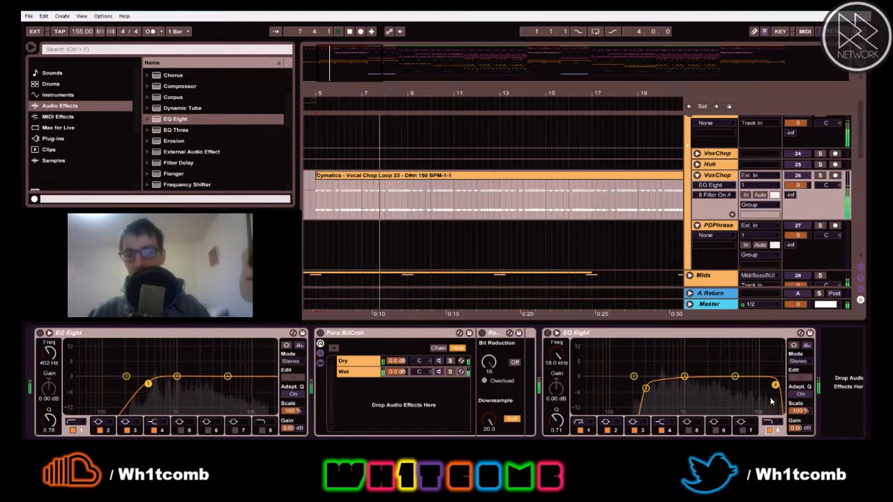
Move the VoxChop high cut slightly lower, set the band 4 high shelf to 7.62 kHz with 2 dB gain, and audition from bar 5
{"action": "left_click_drag", "start_coordinate": [775, 385], "coordinate": [748, 364]}
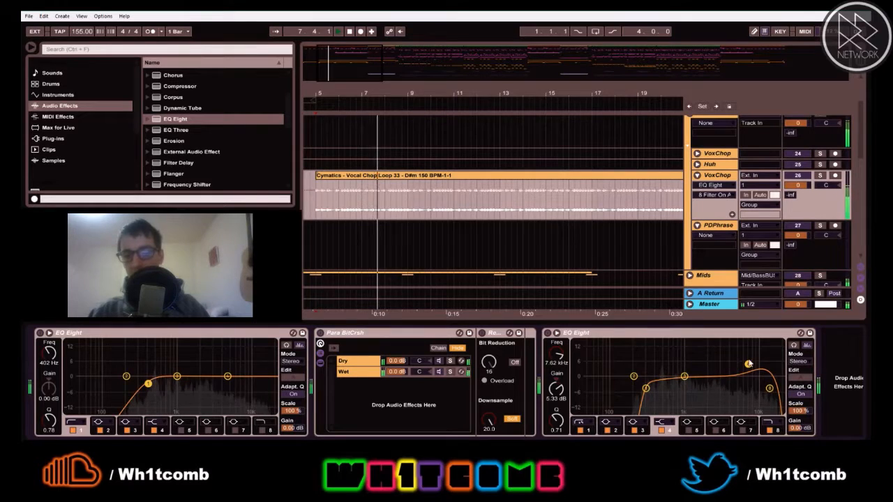
{"action": "left_click", "coordinate": [556, 400]}
{"action": "key", "text": "space"}
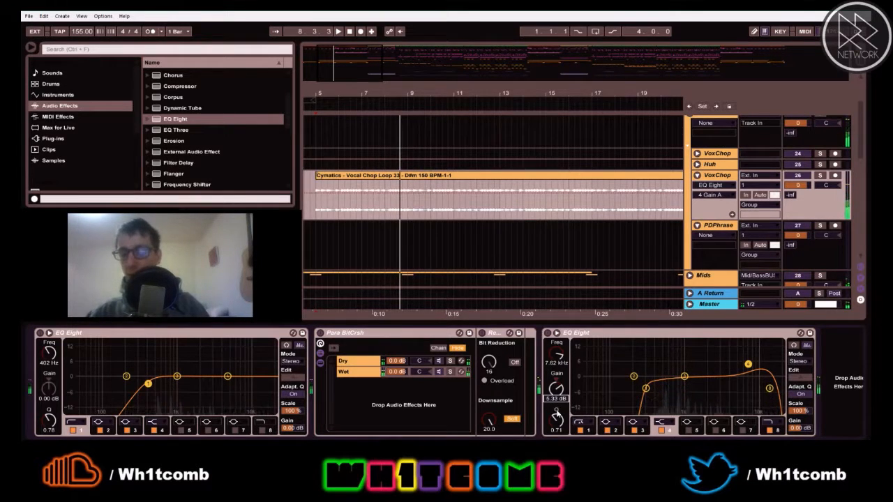
{"action": "type", "text": "3"}
{"action": "key", "text": "Return"}
{"action": "type", "text": "2"}
{"action": "key", "text": "Return"}
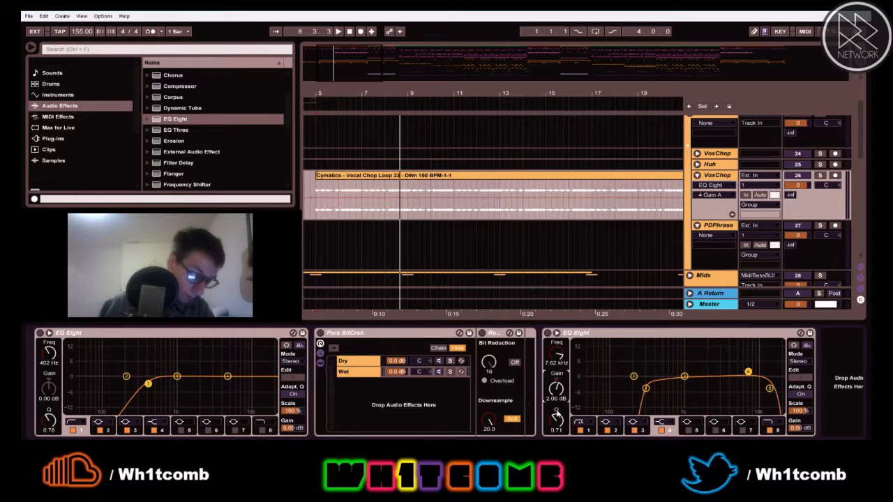
{"action": "key", "text": "space"}
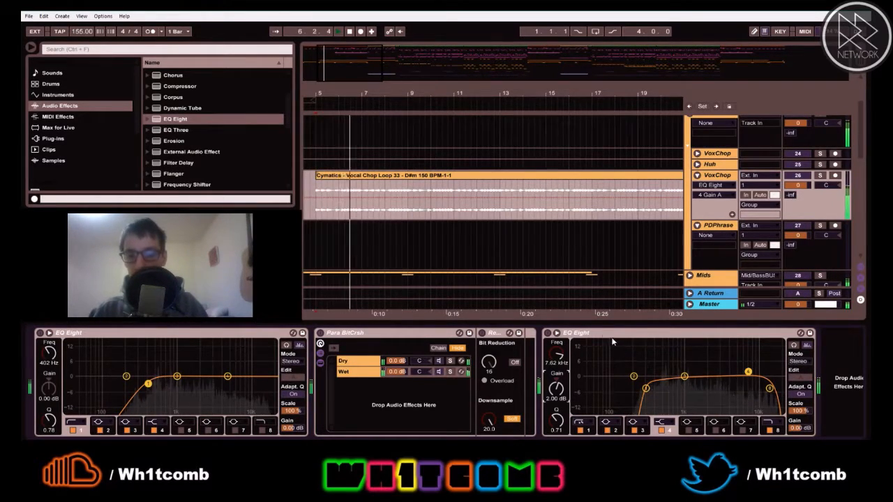
Collapse the second EQ Eight on the vocal chop loop track and fold that VoxChop track
{"action": "double_click", "coordinate": [586, 334]}
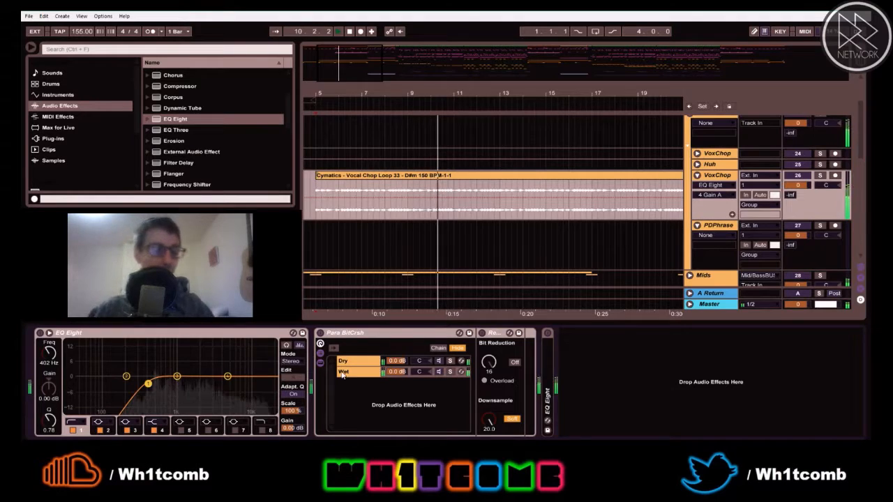
{"action": "key", "text": "Tab"}
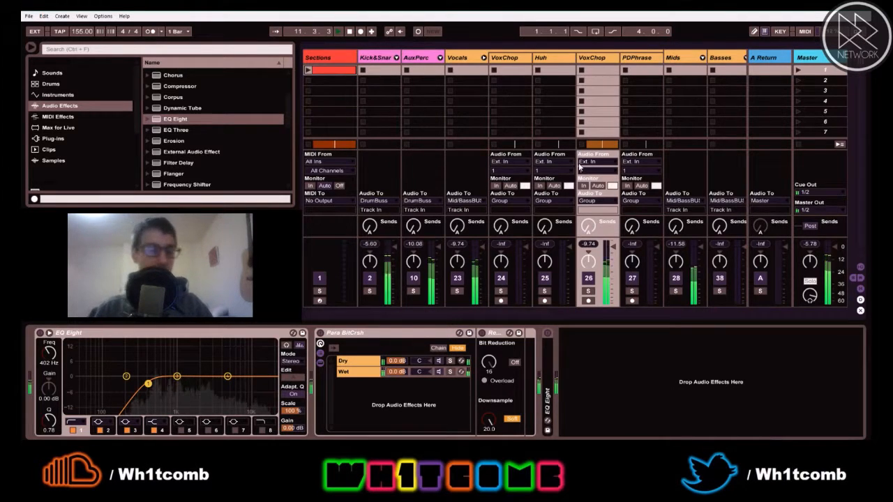
{"action": "key", "text": "Tab"}
{"action": "scroll", "coordinate": [669, 221], "scroll_direction": "down", "scroll_amount": 2}
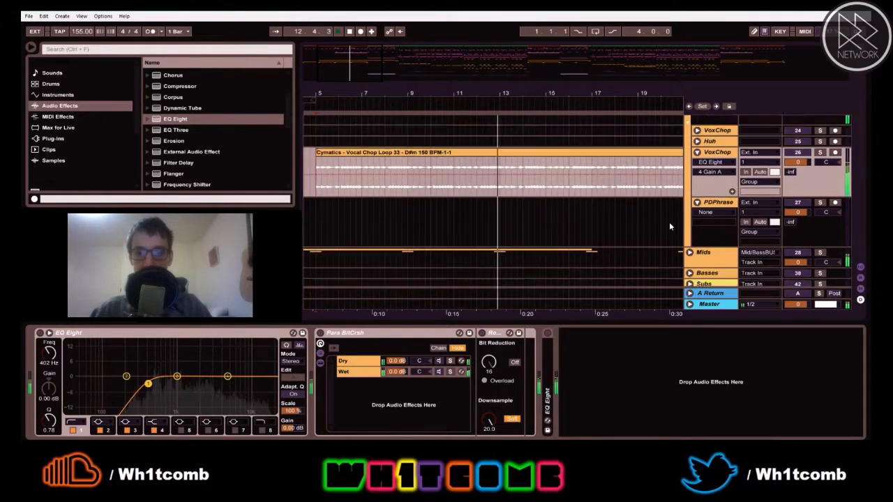
{"action": "left_click", "coordinate": [696, 164]}
Expand the Mids group and unfold its IntroArp track
{"action": "scroll", "coordinate": [692, 196], "scroll_direction": "down", "scroll_amount": 3}
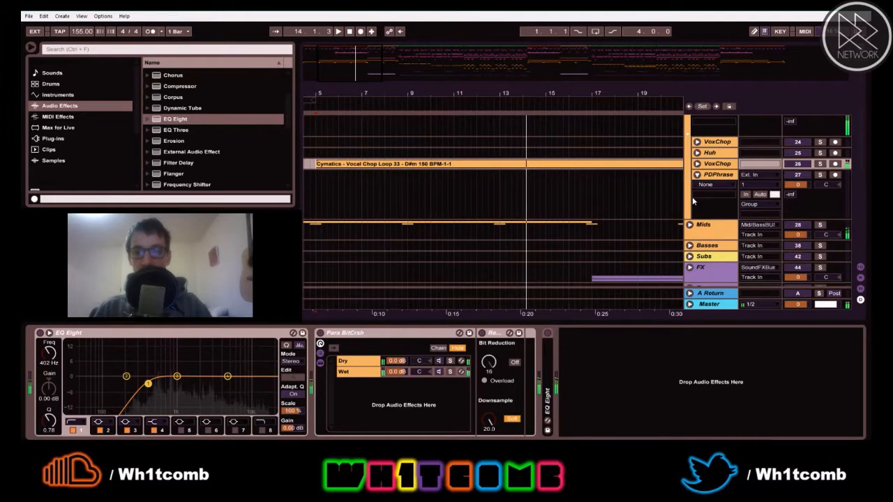
{"action": "left_click", "coordinate": [689, 190]}
{"action": "scroll", "coordinate": [693, 189], "scroll_direction": "down", "scroll_amount": 4}
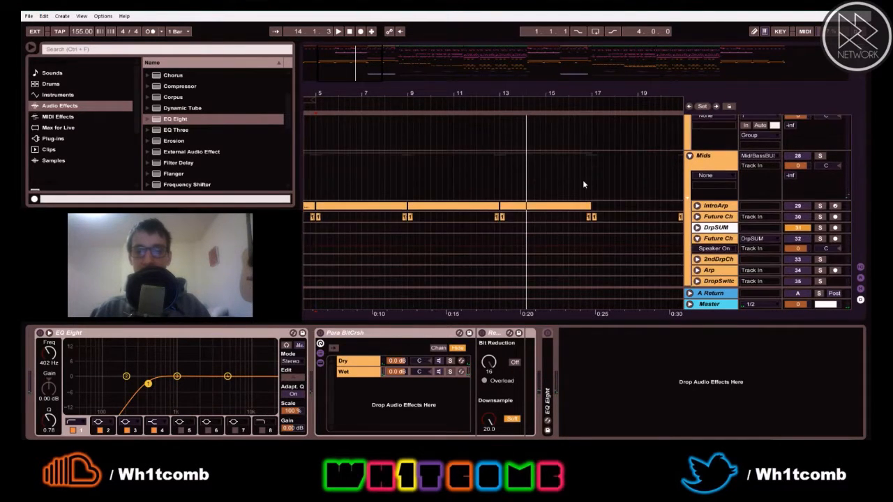
{"action": "left_click", "coordinate": [697, 172]}
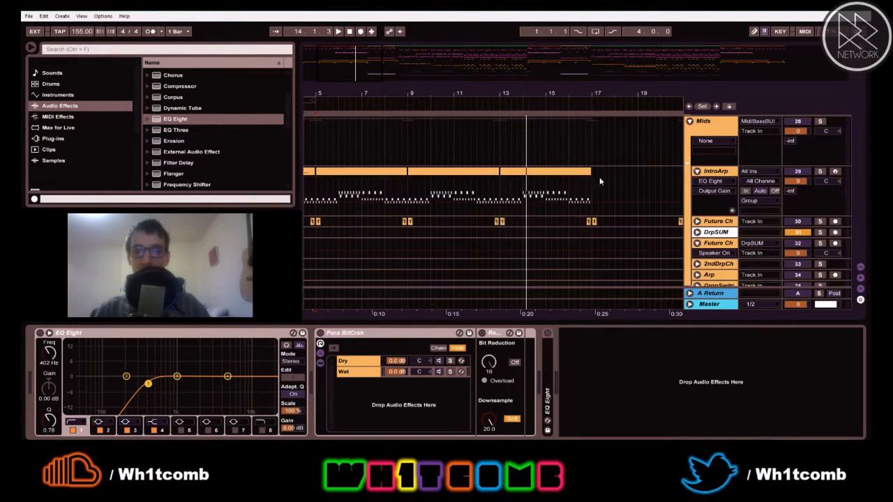
Audition the intro and show the IntroArp track's device chain
{"action": "key", "text": "space"}
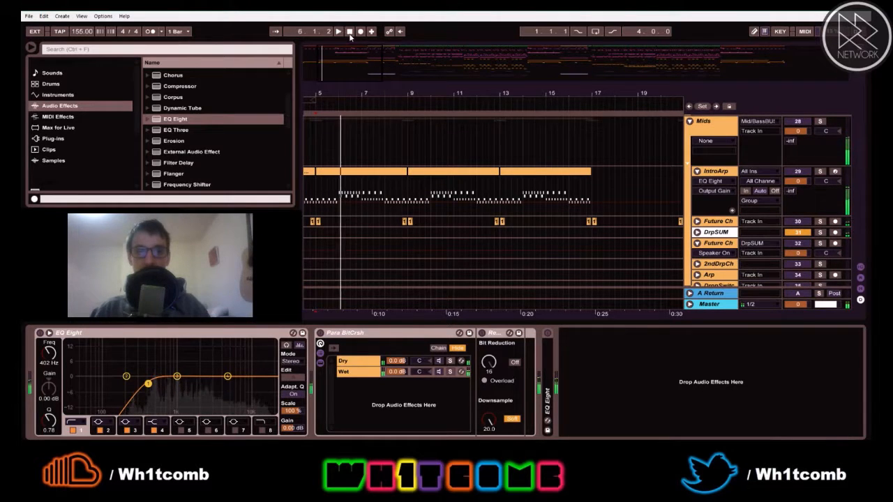
{"action": "left_click", "coordinate": [350, 32]}
{"action": "left_click_drag", "start_coordinate": [168, 122], "coordinate": [274, 157]}
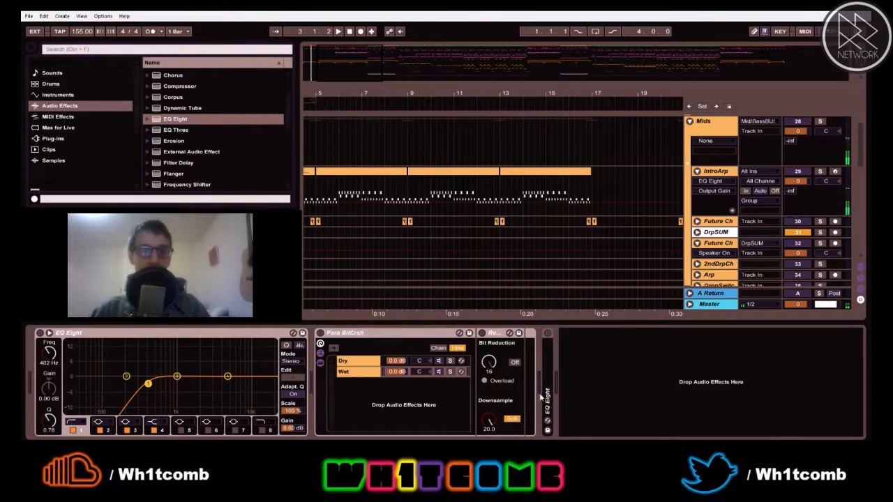
{"action": "left_click_drag", "start_coordinate": [547, 386], "coordinate": [550, 388]}
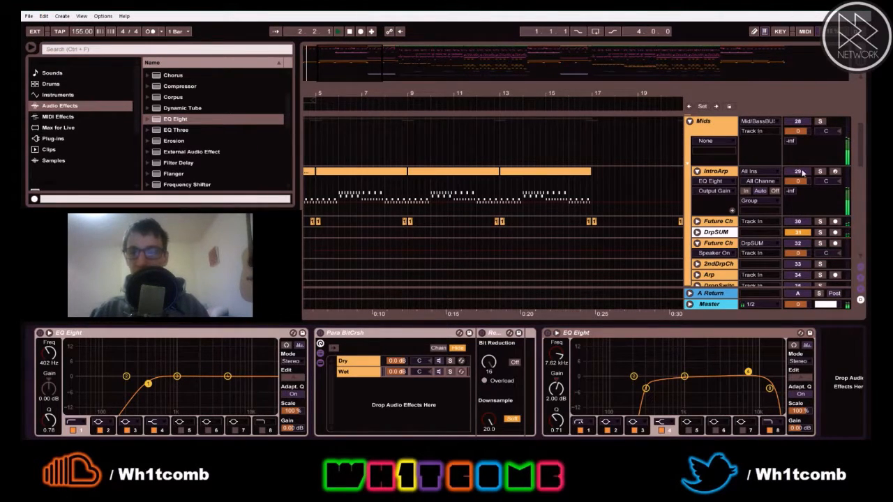
{"action": "left_click", "coordinate": [715, 177]}
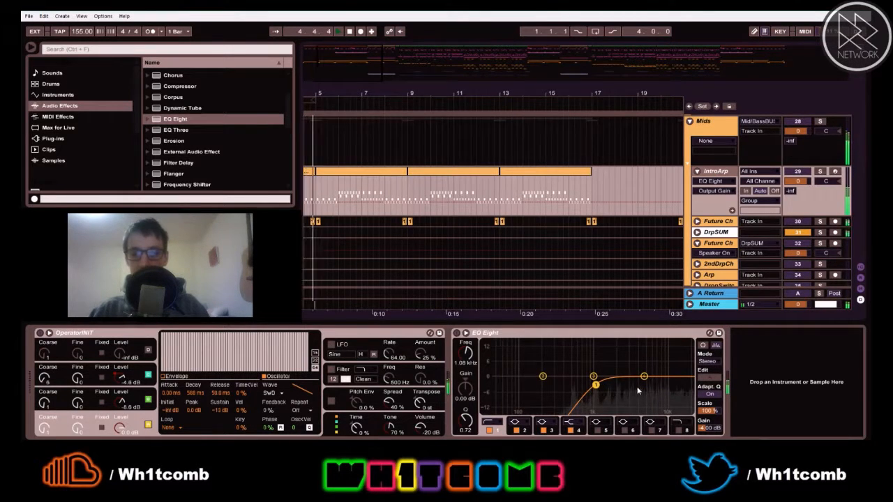
On the IntroArp EQ Eight, enable the band 8 high cut, set the band 4 shelf to 7.35 kHz with 3.60 dB gain and output gain to -6 dB
{"action": "left_click", "coordinate": [678, 429]}
{"action": "left_click_drag", "start_coordinate": [644, 377], "coordinate": [655, 367]}
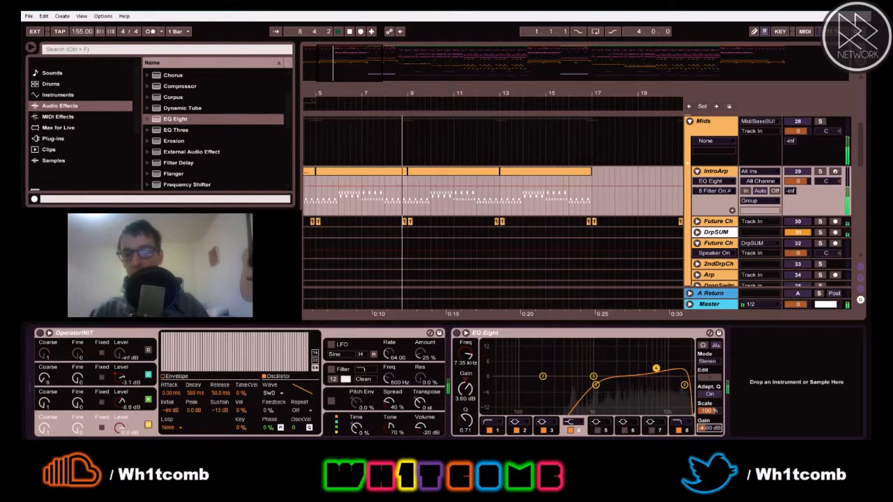
{"action": "key", "text": "space"}
{"action": "key", "text": "space"}
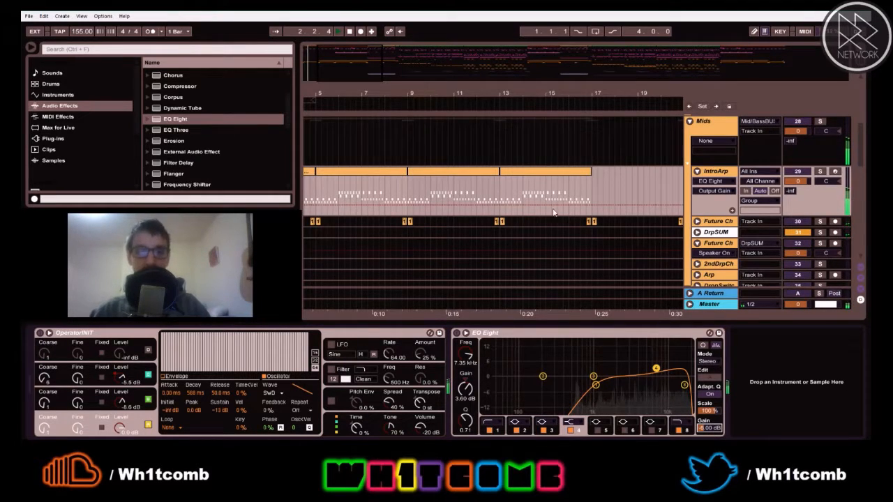
{"action": "key", "text": "space"}
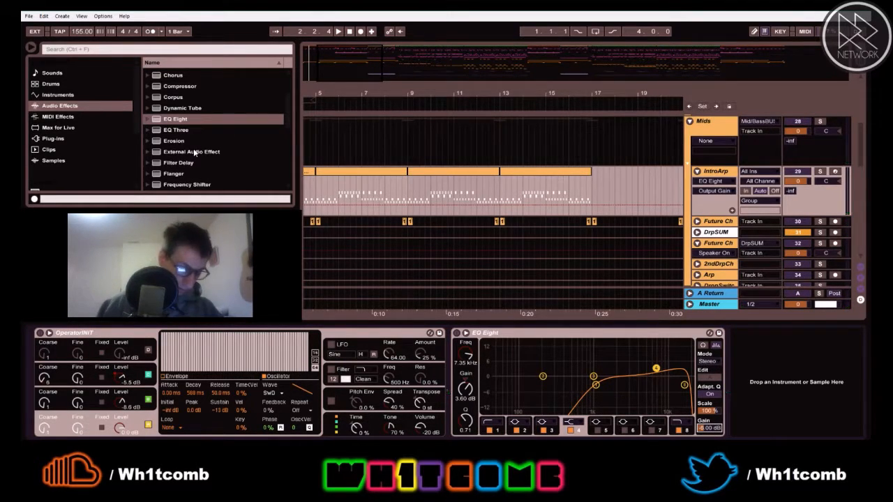
{"action": "key", "text": "space"}
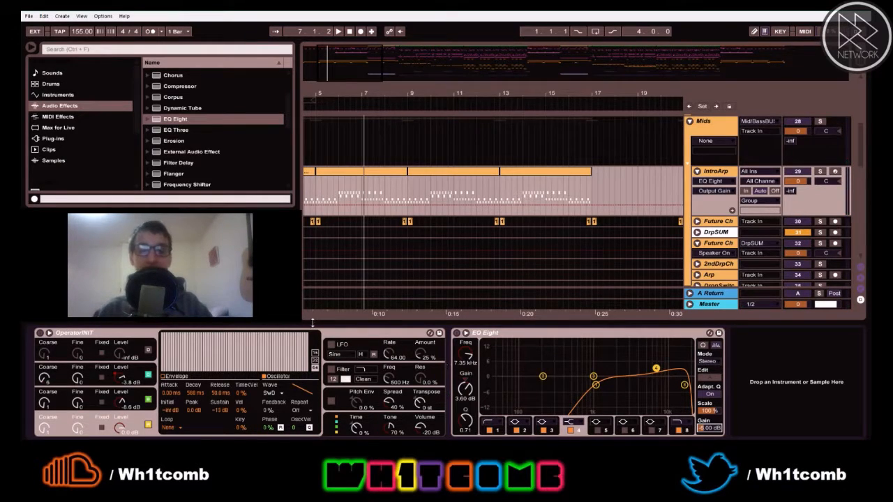
Collapse the OperatorINIT and EQ Eight devices on the IntroArp track
{"action": "double_click", "coordinate": [117, 334]}
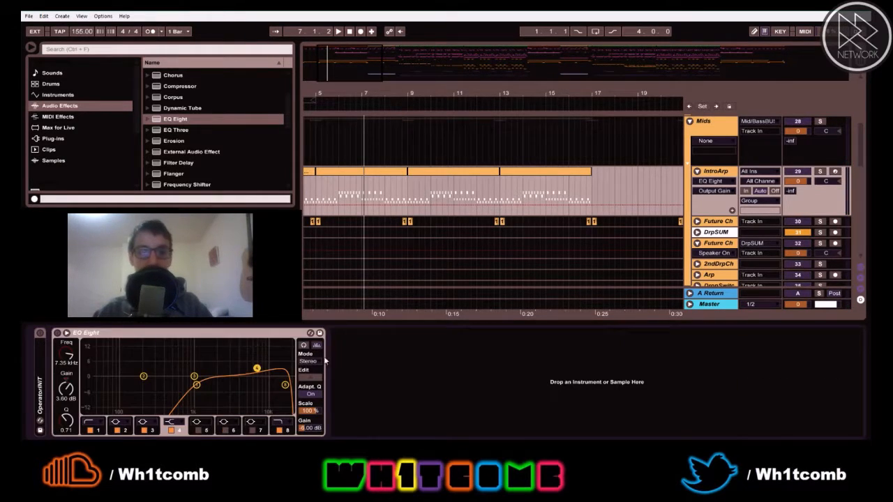
{"action": "double_click", "coordinate": [160, 335]}
{"action": "key", "text": "space"}
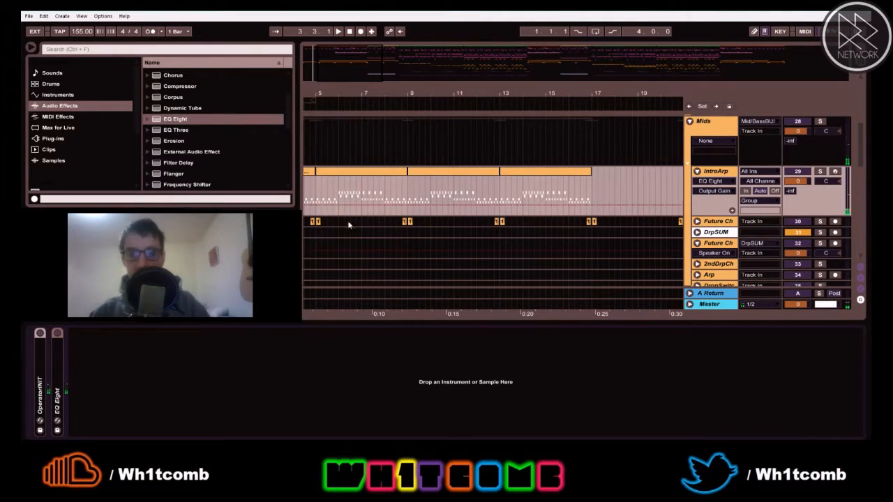
Insert an EQ Eight between the Saturator and Auto Filter on the Future Ch track directly below IntroArp
{"action": "left_click", "coordinate": [310, 225]}
{"action": "key", "text": "space"}
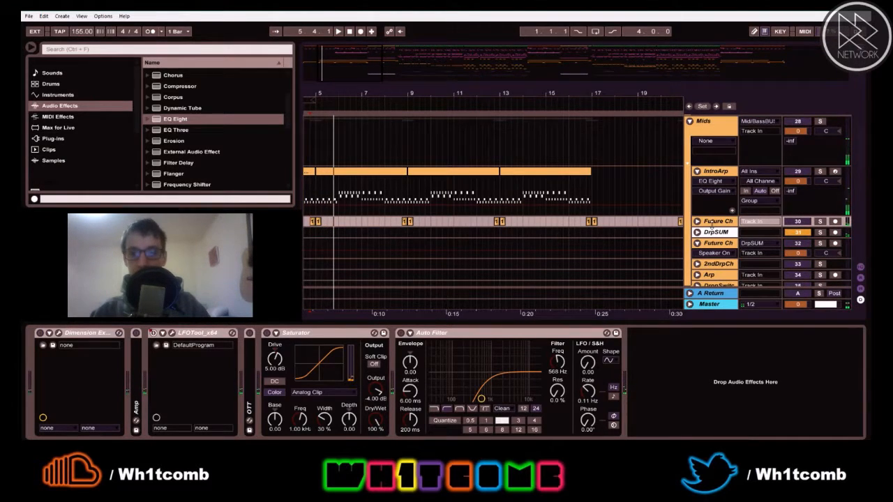
{"action": "left_click", "coordinate": [707, 221]}
{"action": "key", "text": "space"}
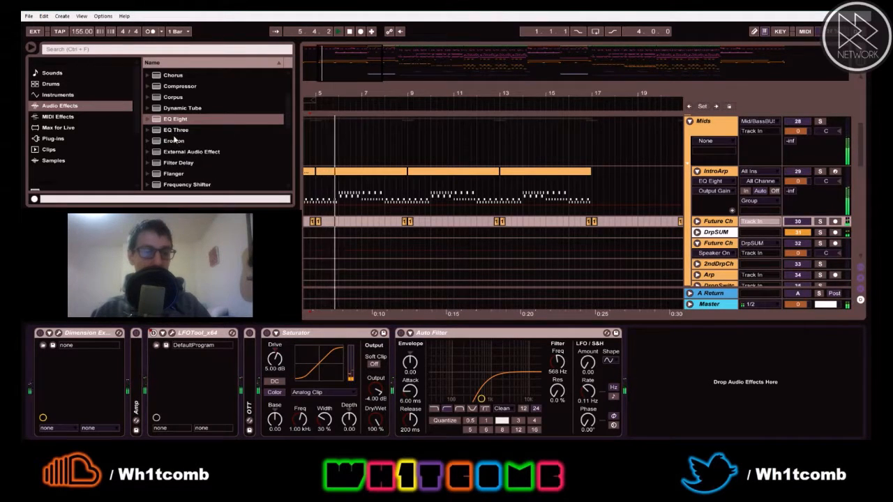
{"action": "left_click_drag", "start_coordinate": [175, 118], "coordinate": [254, 179]}
{"action": "left_click_drag", "start_coordinate": [351, 341], "coordinate": [401, 374]}
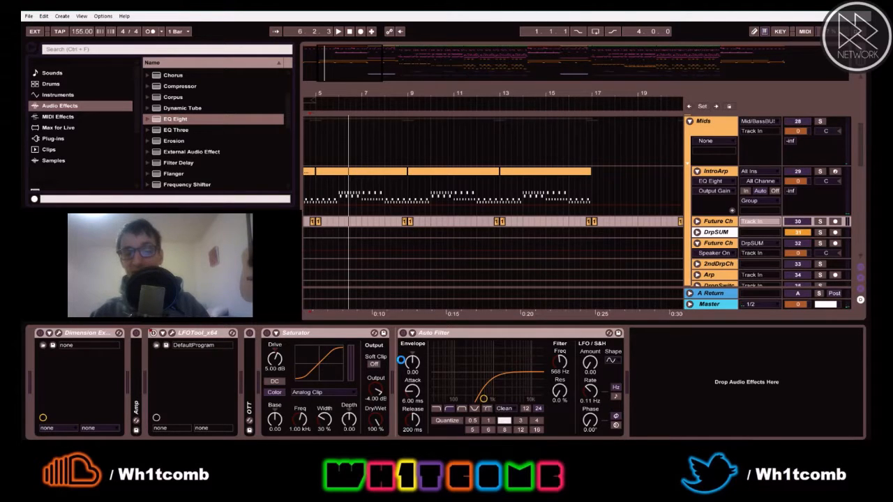
{"action": "left_click_drag", "start_coordinate": [401, 360], "coordinate": [402, 362]}
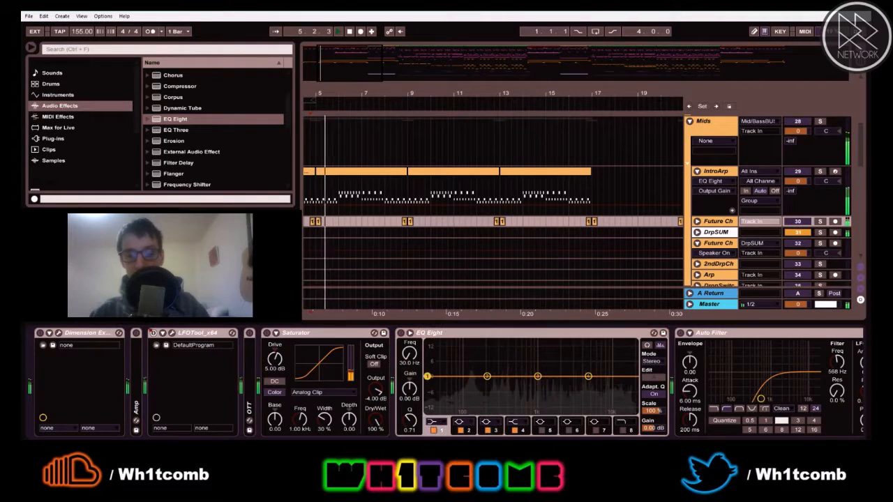
On the new Future Ch EQ, turn band 1 into a steep low cut at about 88 Hz and enable band 8 as an 18 kHz high cut
{"action": "left_click", "coordinate": [431, 423]}
{"action": "left_click", "coordinate": [431, 423]}
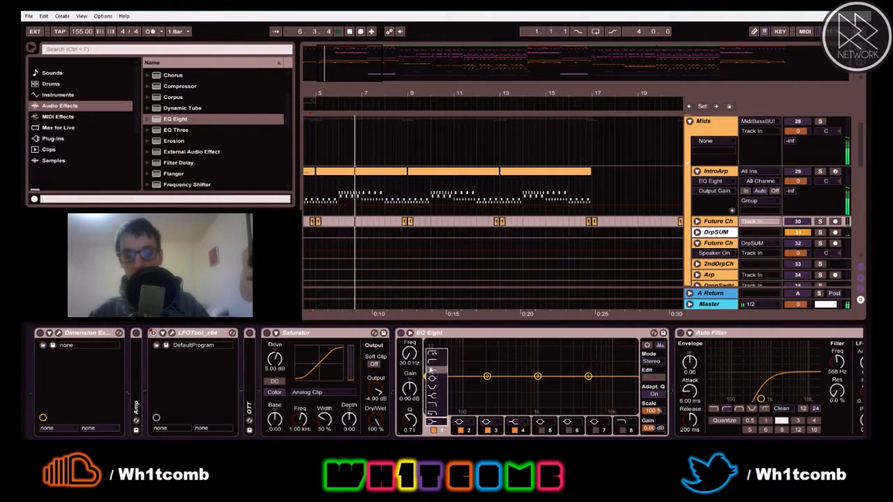
{"action": "left_click", "coordinate": [432, 382]}
{"action": "left_click_drag", "start_coordinate": [432, 382], "coordinate": [461, 384]}
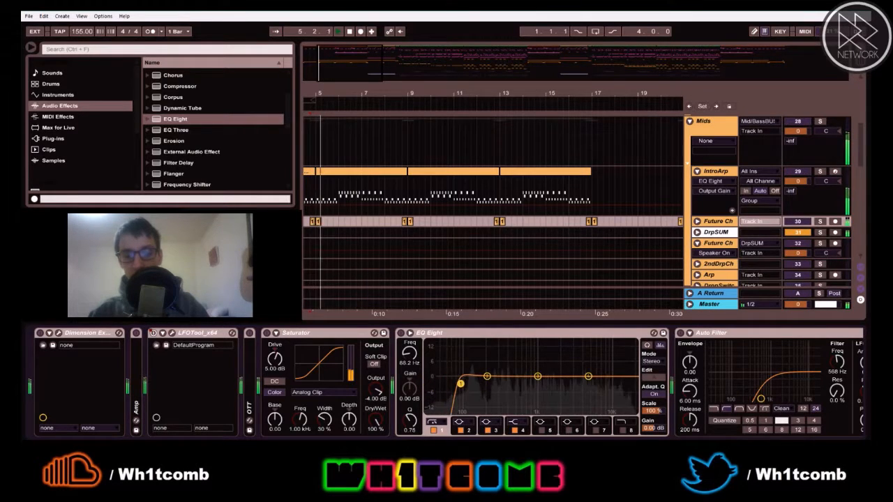
{"action": "left_click", "coordinate": [622, 430]}
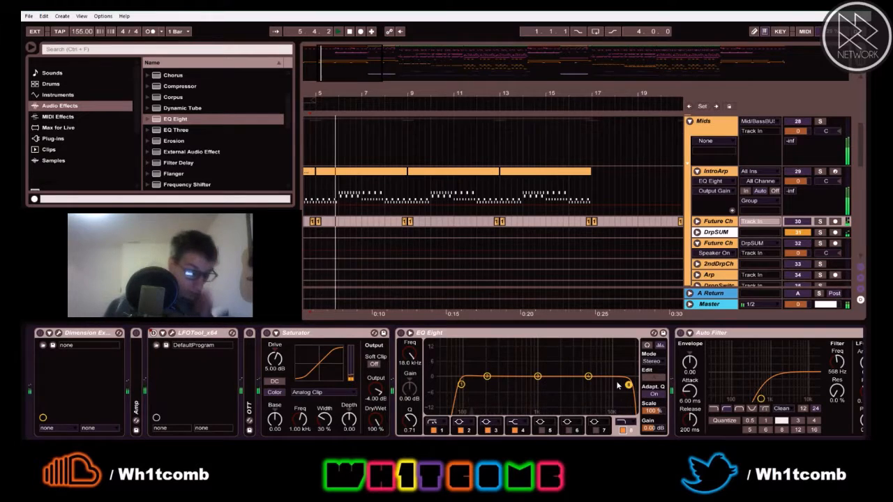
Collapse the Mids and Vocals groups to get an overview of the arrangement
{"action": "scroll", "coordinate": [644, 184], "scroll_direction": "up", "scroll_amount": 2}
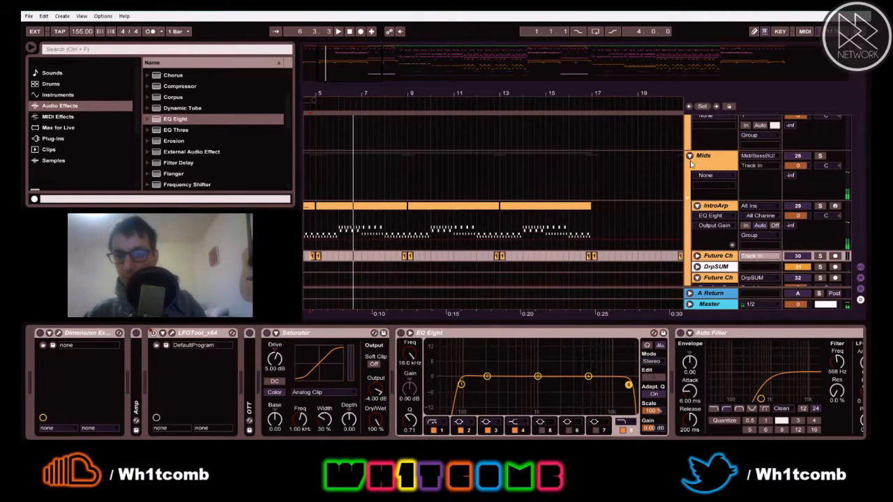
{"action": "scroll", "coordinate": [684, 165], "scroll_direction": "down", "scroll_amount": 2}
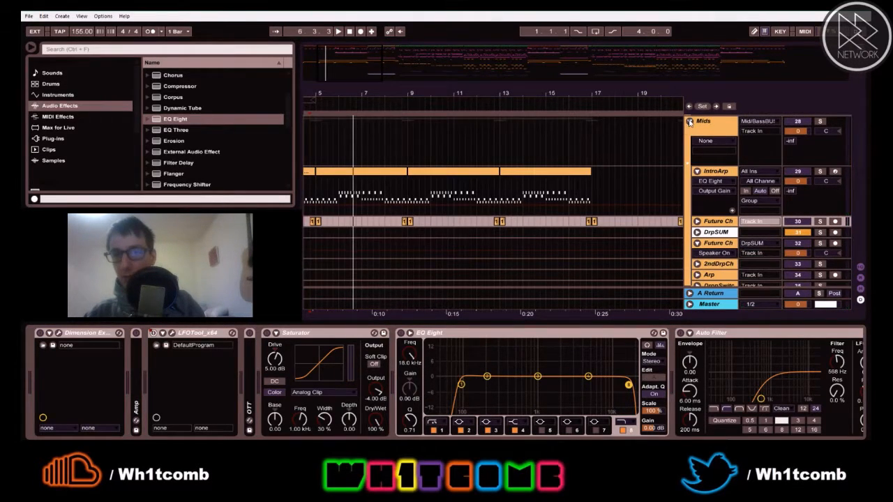
{"action": "left_click", "coordinate": [690, 121]}
{"action": "scroll", "coordinate": [694, 166], "scroll_direction": "up", "scroll_amount": 10}
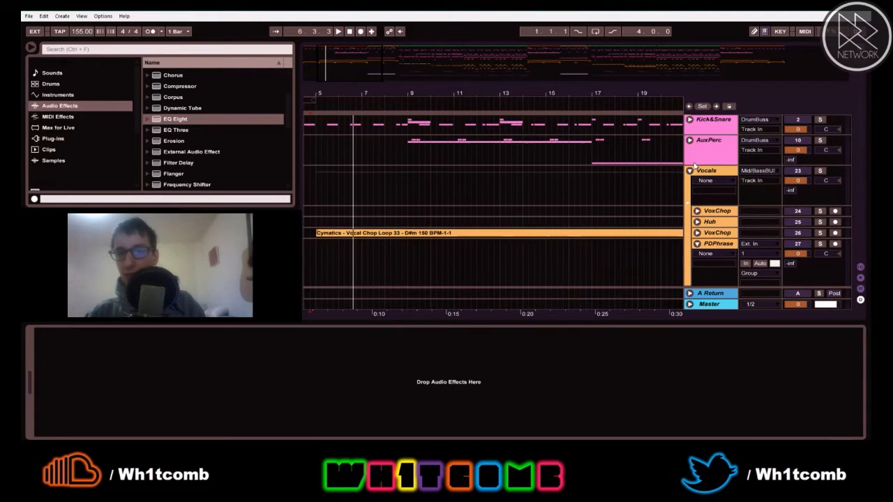
{"action": "scroll", "coordinate": [687, 160], "scroll_direction": "down", "scroll_amount": 2}
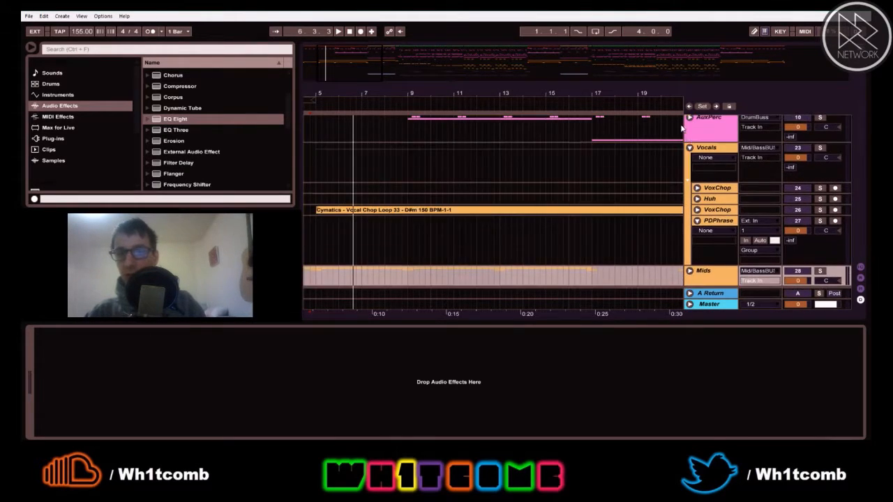
{"action": "left_click", "coordinate": [689, 148]}
{"action": "scroll", "coordinate": [690, 148], "scroll_direction": "down", "scroll_amount": 3}
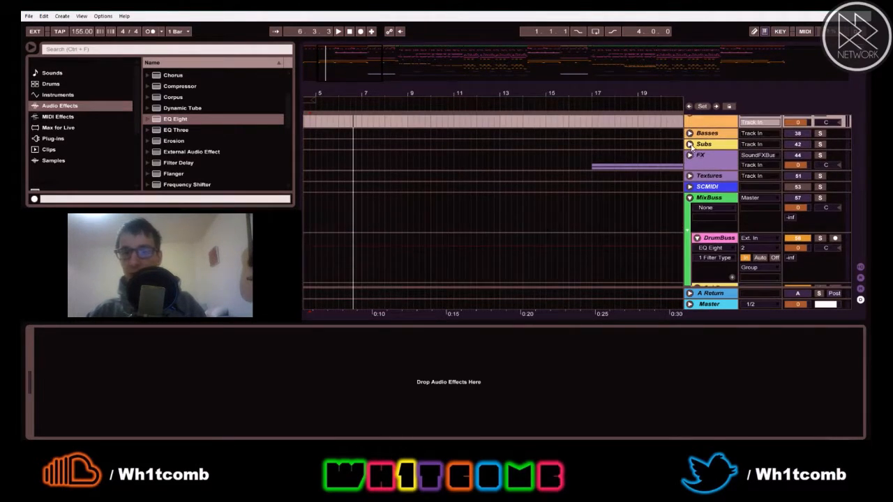
{"action": "scroll", "coordinate": [689, 160], "scroll_direction": "down", "scroll_amount": 3}
{"action": "scroll", "coordinate": [683, 163], "scroll_direction": "up", "scroll_amount": 7}
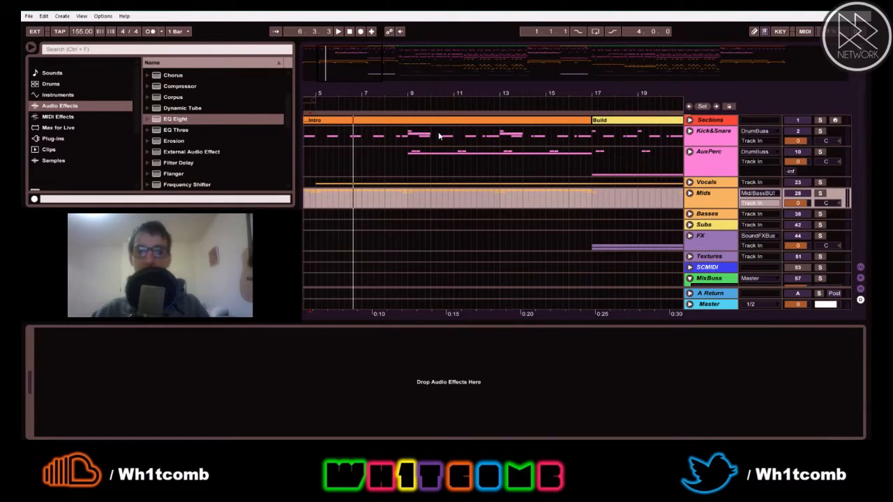
Audition the arrangement from bar 9 and set the playback start to the Build at bar 17
{"action": "left_click", "coordinate": [406, 138]}
{"action": "key", "text": "space"}
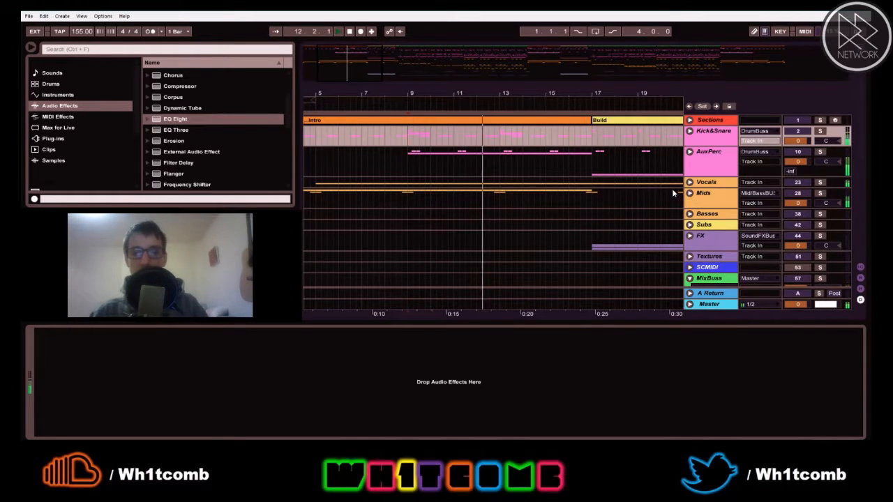
{"action": "left_click", "coordinate": [592, 164]}
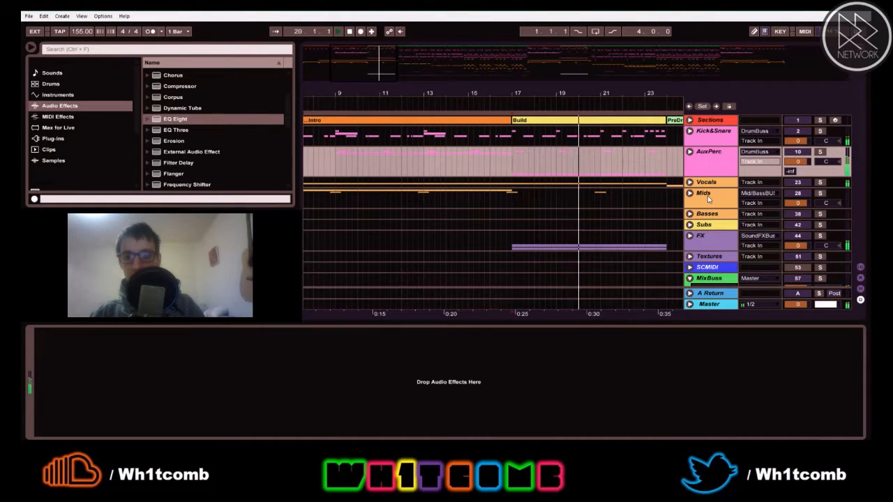
Expand the FX group, solo its PDrpRise track and play it from bar 17
{"action": "scroll", "coordinate": [694, 211], "scroll_direction": "down", "scroll_amount": 1}
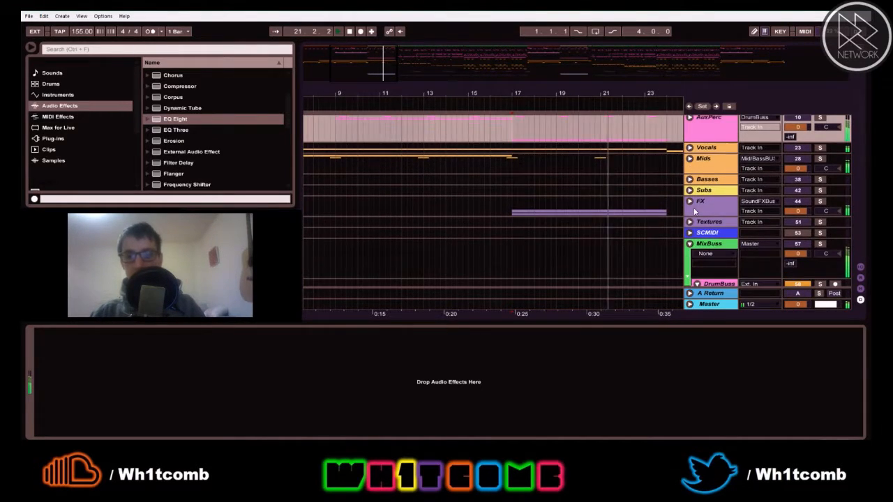
{"action": "left_click", "coordinate": [689, 202]}
{"action": "scroll", "coordinate": [690, 204], "scroll_direction": "down", "scroll_amount": 2}
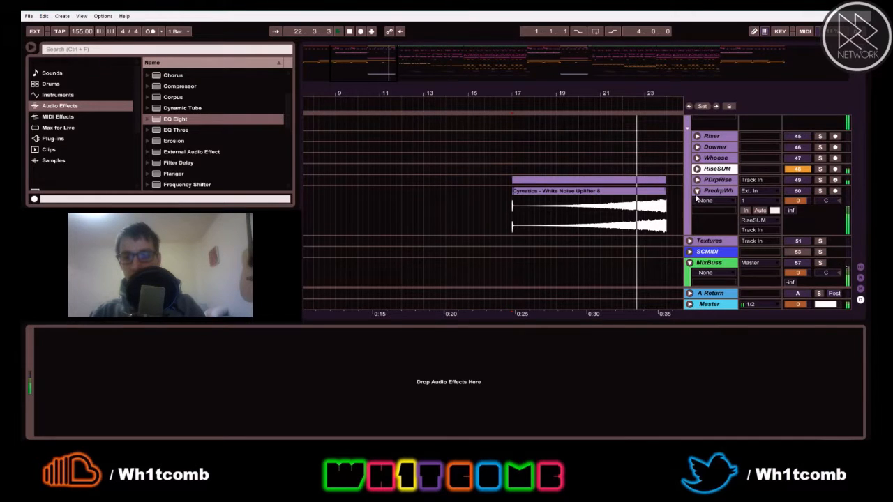
{"action": "left_click", "coordinate": [705, 184]}
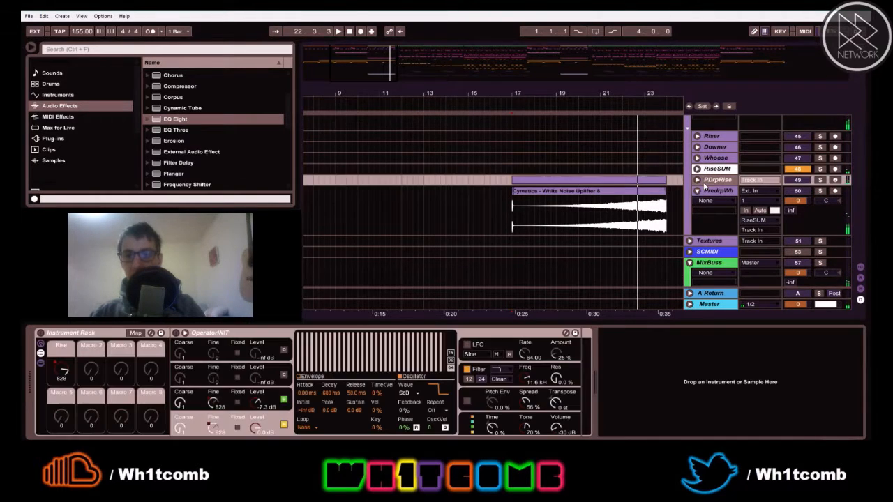
{"action": "left_click", "coordinate": [820, 179]}
{"action": "key", "text": "space"}
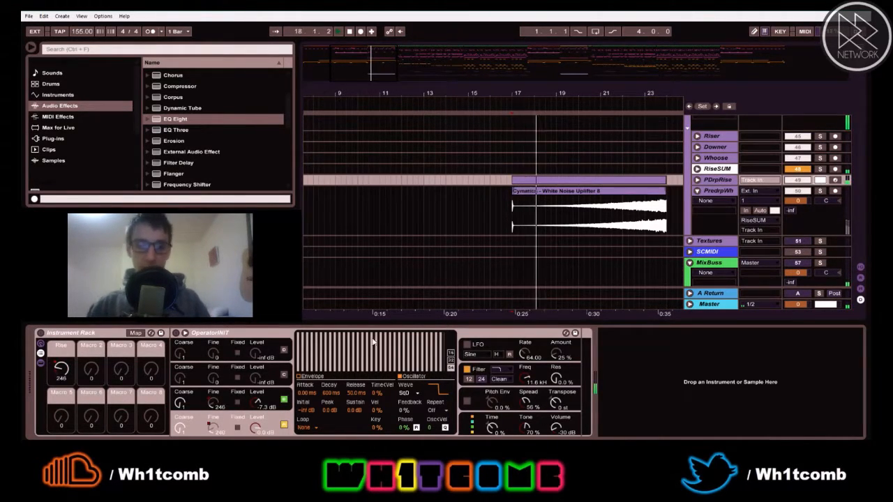
Add an Amp effect to the PDrpRise track after its Operator rack and set its output to Dual
{"action": "scroll", "coordinate": [183, 110], "scroll_direction": "up", "scroll_amount": 2}
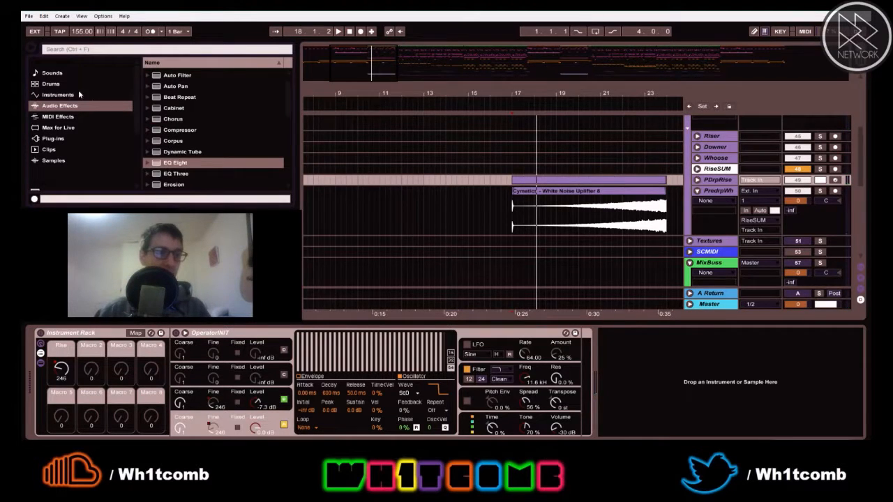
{"action": "scroll", "coordinate": [179, 99], "scroll_direction": "up", "scroll_amount": 1}
{"action": "left_click", "coordinate": [168, 75]}
{"action": "left_click_drag", "start_coordinate": [183, 96], "coordinate": [643, 430]}
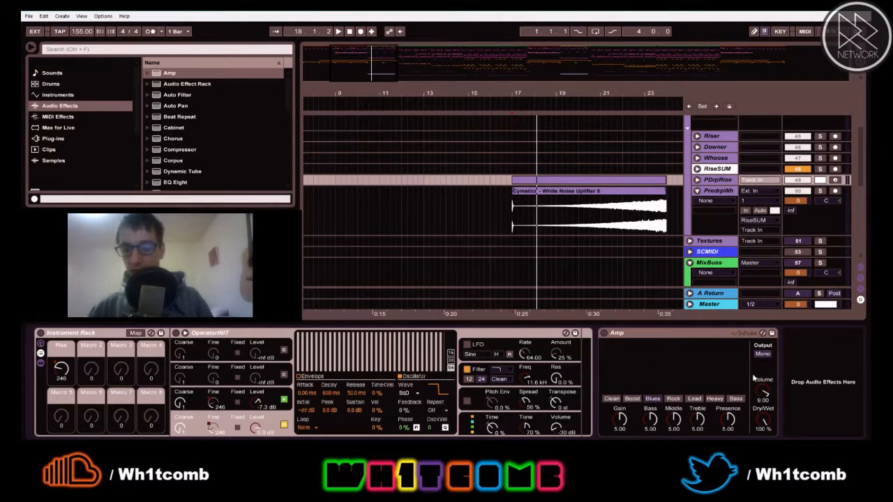
{"action": "left_click", "coordinate": [762, 354]}
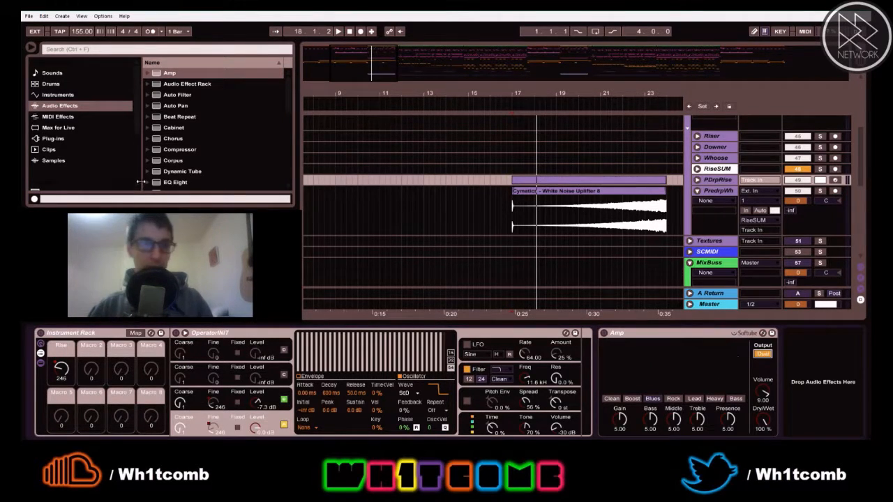
Search the audio effects for Utility, place it after the Amp and set its gain to -10 dB
{"action": "scroll", "coordinate": [204, 157], "scroll_direction": "down", "scroll_amount": 2}
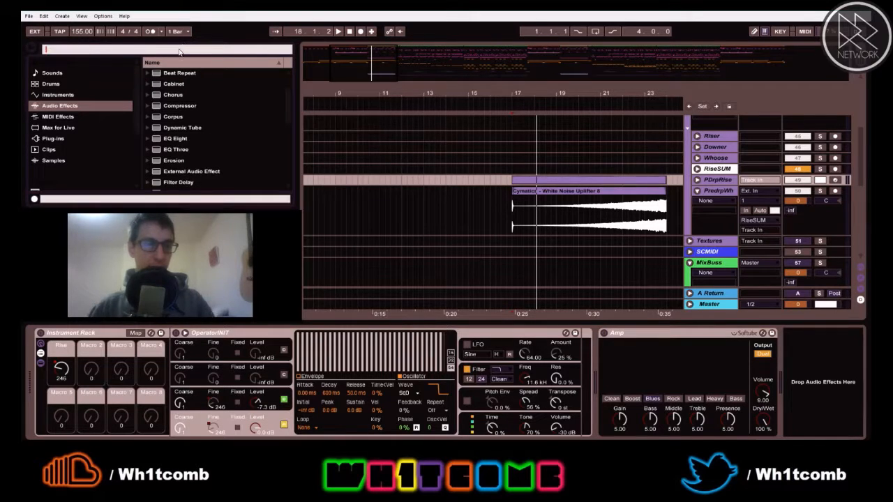
{"action": "type", "text": "uti"}
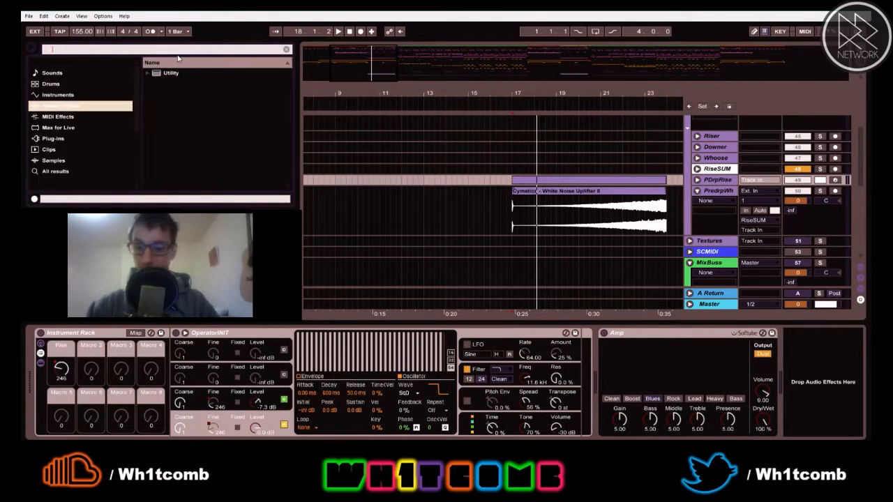
{"action": "left_click", "coordinate": [172, 74]}
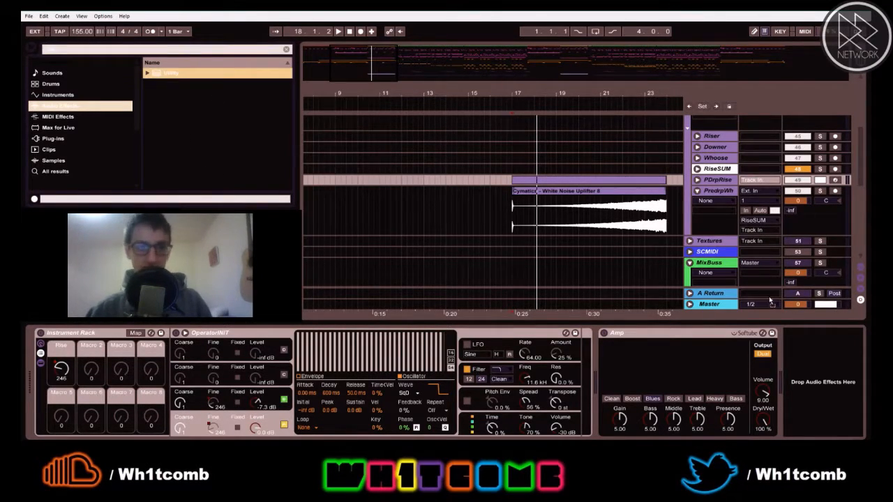
{"action": "left_click_drag", "start_coordinate": [797, 336], "coordinate": [798, 341]}
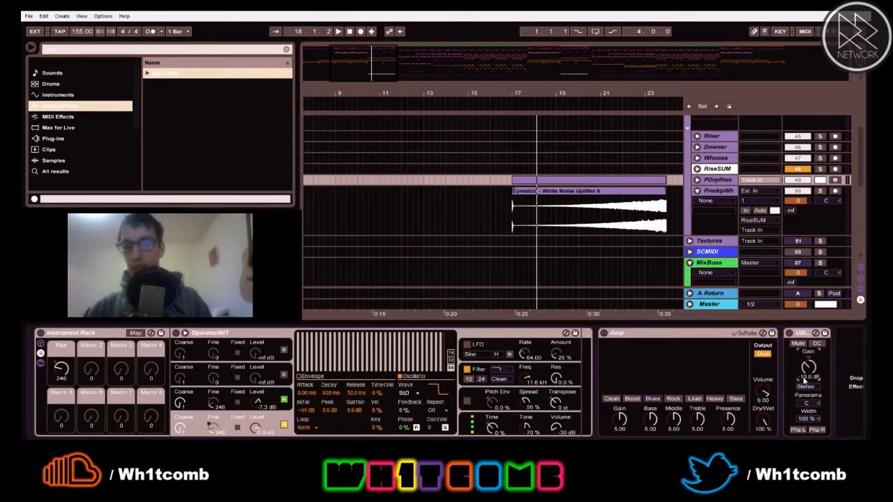
Switch the Amp to the Clean model at 50 % dry/wet and check the playback levels in the mixer
{"action": "key", "text": "space"}
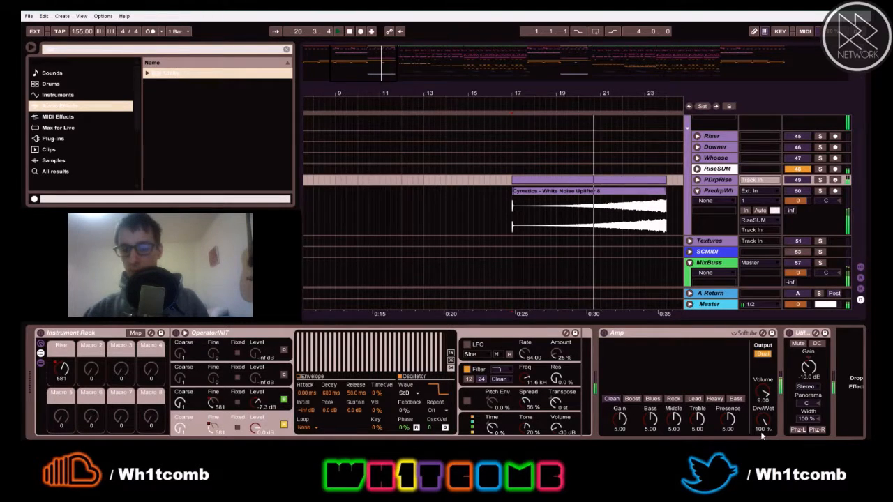
{"action": "type", "text": "50"}
{"action": "key", "text": "Return"}
{"action": "key", "text": "space"}
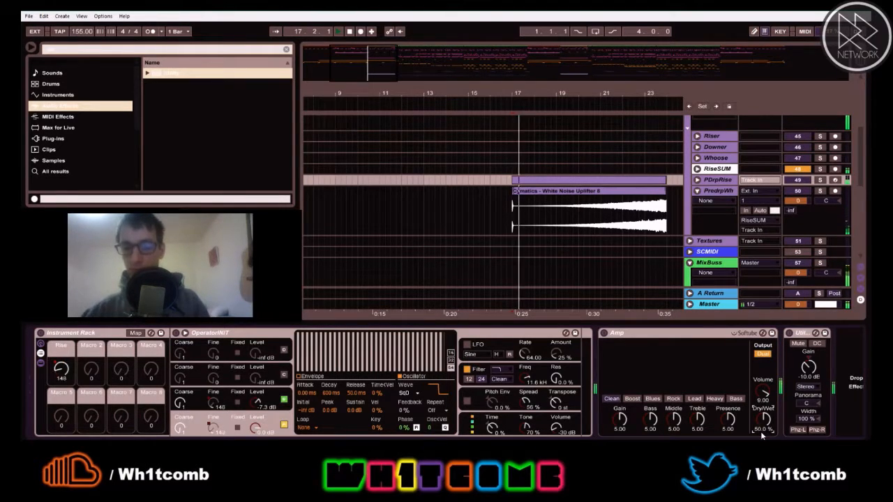
{"action": "double_click", "coordinate": [642, 334]}
{"action": "key", "text": "Tab"}
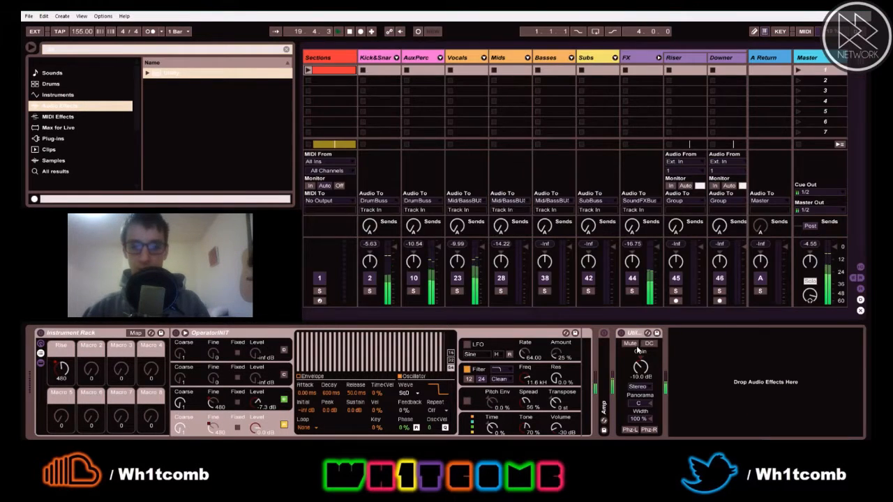
{"action": "key", "text": "Tab"}
{"action": "double_click", "coordinate": [601, 358]}
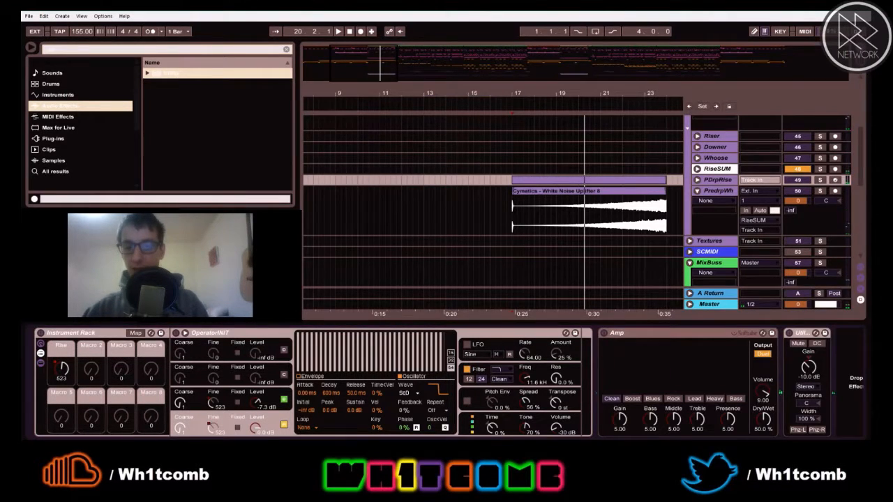
Set the Amp's dry/wet to 20 % and compare the riser with the Amp bypassed during playback
{"action": "left_click", "coordinate": [760, 432]}
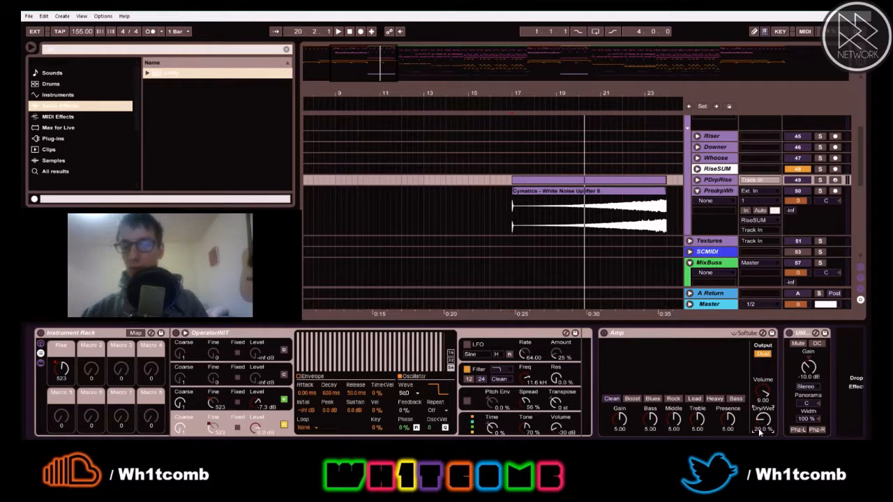
{"action": "key", "text": "space"}
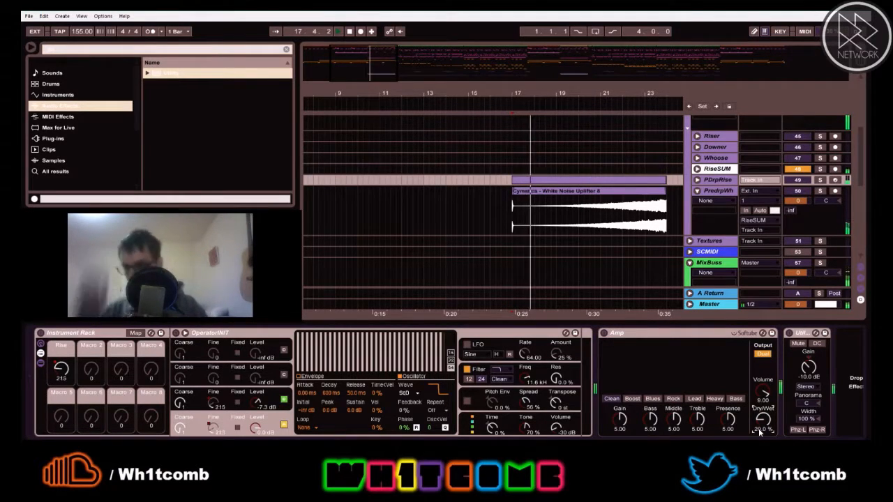
{"action": "left_click", "coordinate": [603, 334]}
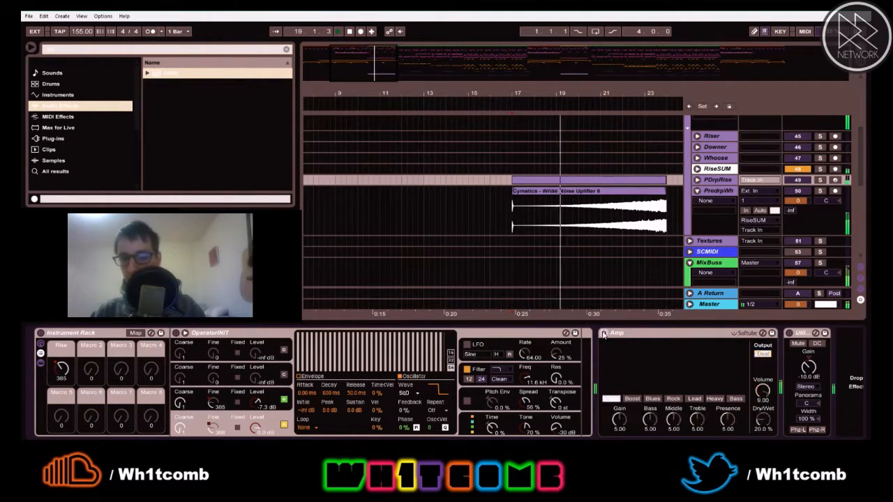
{"action": "double_click", "coordinate": [627, 333]}
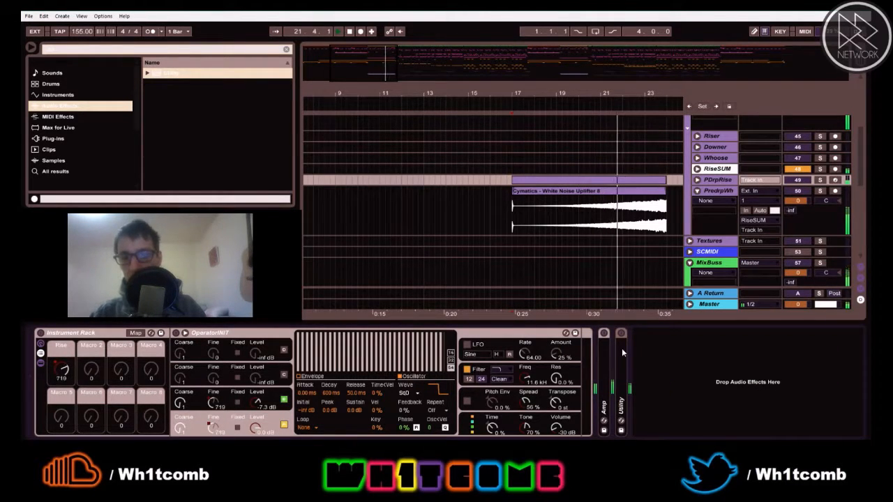
Try a Utility gain of -5 dB and replay the riser from bar 17
{"action": "double_click", "coordinate": [621, 348]}
{"action": "left_click", "coordinate": [641, 369]}
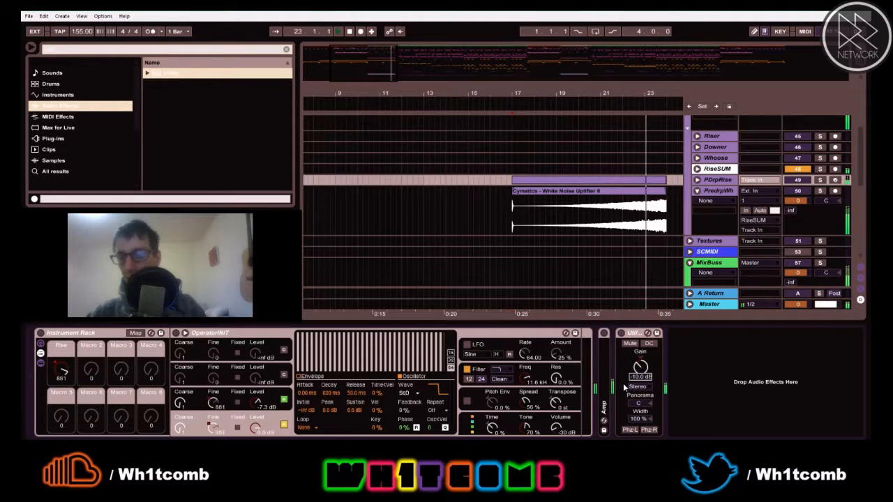
{"action": "type", "text": "-5"}
{"action": "key", "text": "Return"}
{"action": "key", "text": "space"}
{"action": "key", "text": "space"}
Set the Utility gain to -7 dB and audition the riser again
{"action": "left_click", "coordinate": [640, 378]}
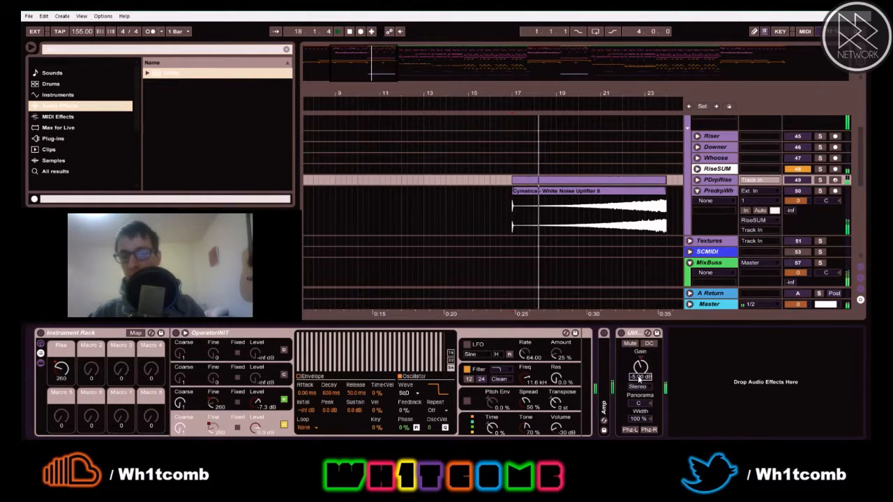
{"action": "type", "text": "-7"}
{"action": "key", "text": "Return"}
{"action": "key", "text": "space"}
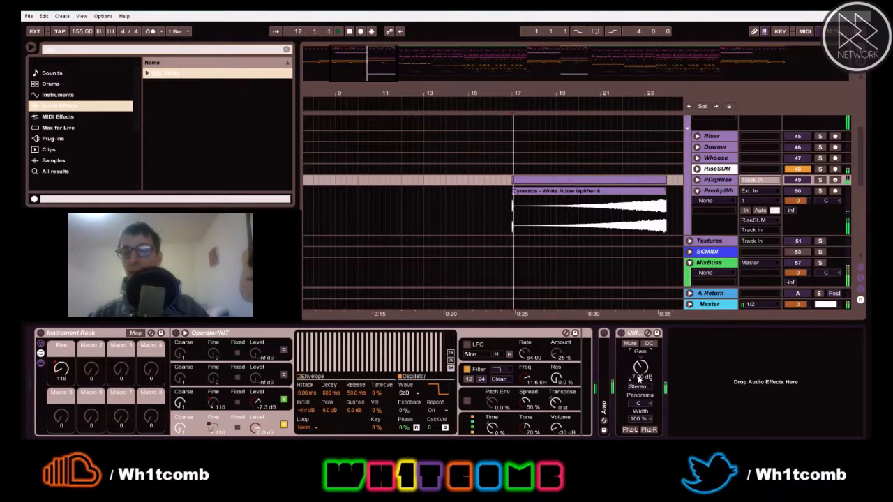
{"action": "double_click", "coordinate": [632, 334]}
{"action": "double_click", "coordinate": [621, 358]}
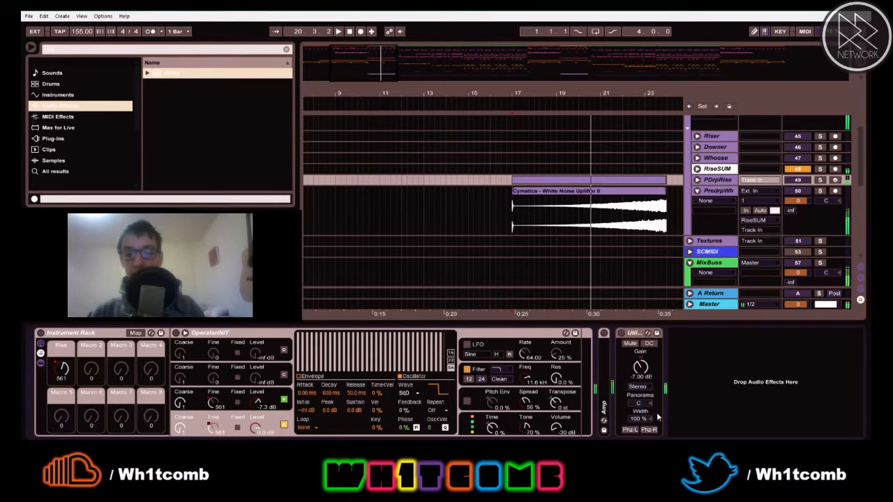
Try narrowing the Utility's stereo width to 75 % and 50 % while playing the riser
{"action": "left_click", "coordinate": [638, 419]}
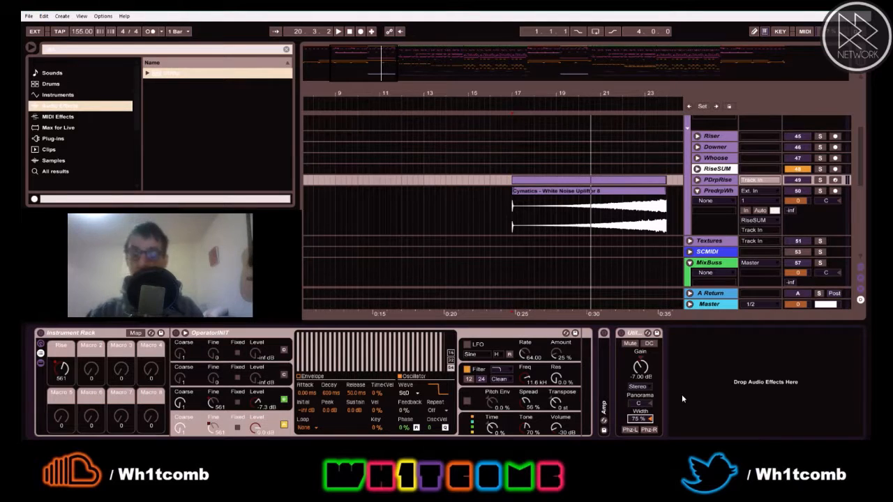
{"action": "key", "text": "space"}
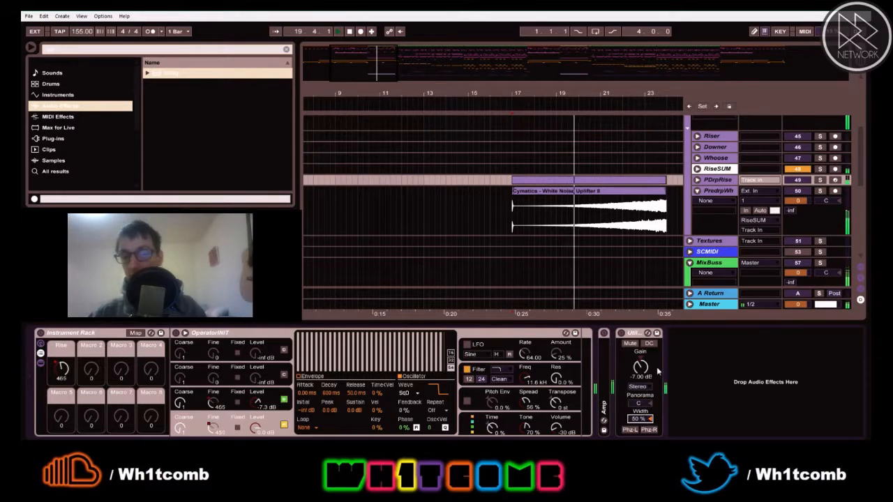
{"action": "double_click", "coordinate": [634, 335]}
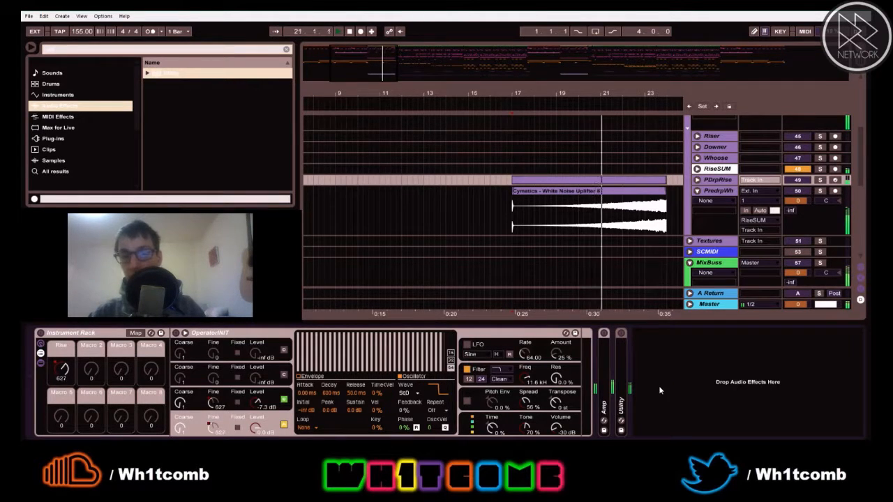
{"action": "double_click", "coordinate": [618, 394]}
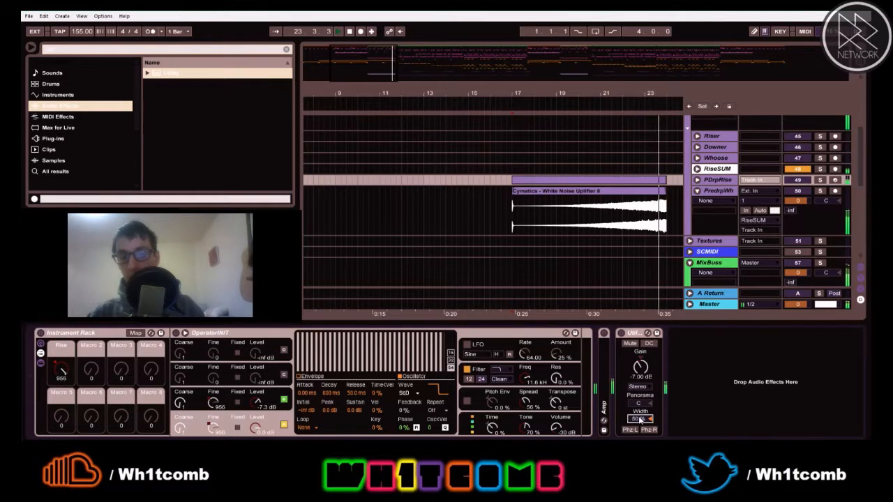
Set the Utility's stereo width to 70 %, replay the riser and fold the device
{"action": "left_click_drag", "start_coordinate": [640, 420], "coordinate": [640, 406]}
{"action": "key", "text": "space"}
{"action": "key", "text": "space"}
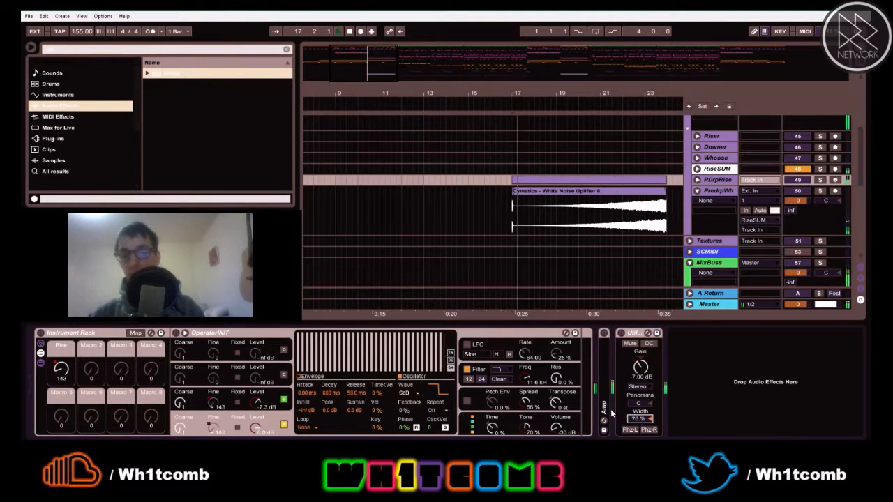
{"action": "double_click", "coordinate": [635, 334]}
Collapse the FX group and audition the arrangement from the Drop at bar 25
{"action": "scroll", "coordinate": [691, 162], "scroll_direction": "up", "scroll_amount": 2}
{"action": "scroll", "coordinate": [692, 161], "scroll_direction": "up", "scroll_amount": 2}
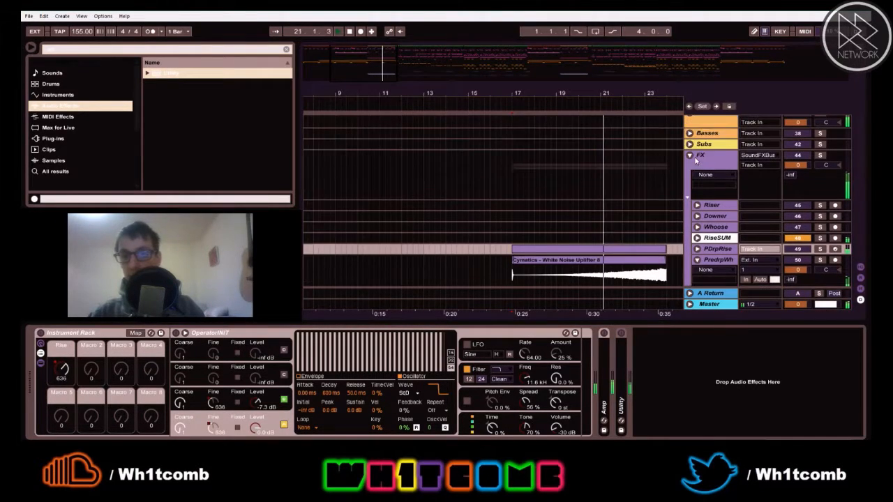
{"action": "left_click", "coordinate": [690, 154]}
{"action": "scroll", "coordinate": [684, 179], "scroll_direction": "up", "scroll_amount": 3}
{"action": "scroll", "coordinate": [683, 179], "scroll_direction": "up", "scroll_amount": 2}
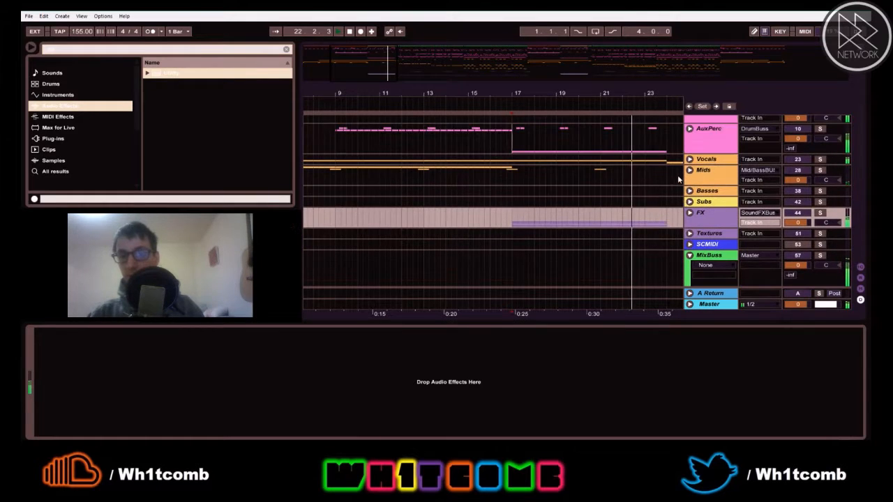
{"action": "left_click_drag", "start_coordinate": [386, 60], "coordinate": [468, 68]}
{"action": "left_click", "coordinate": [459, 156]}
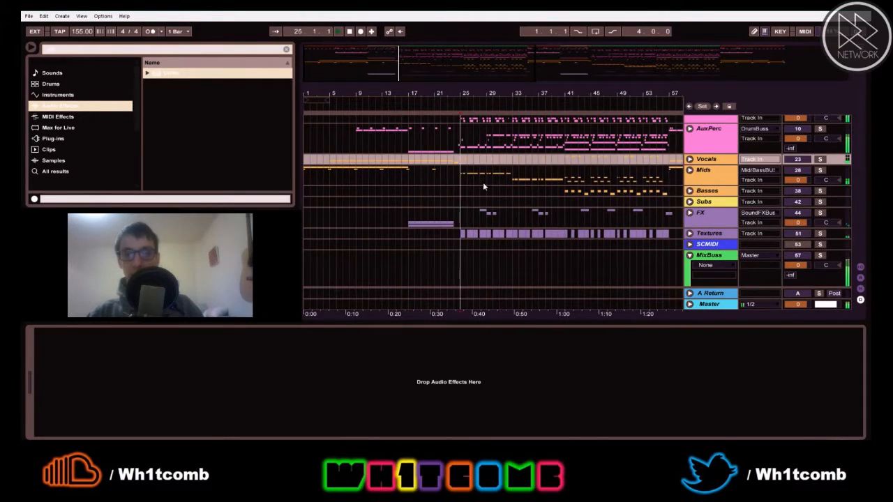
{"action": "scroll", "coordinate": [484, 183], "scroll_direction": "up", "scroll_amount": 2}
{"action": "left_click", "coordinate": [458, 157]}
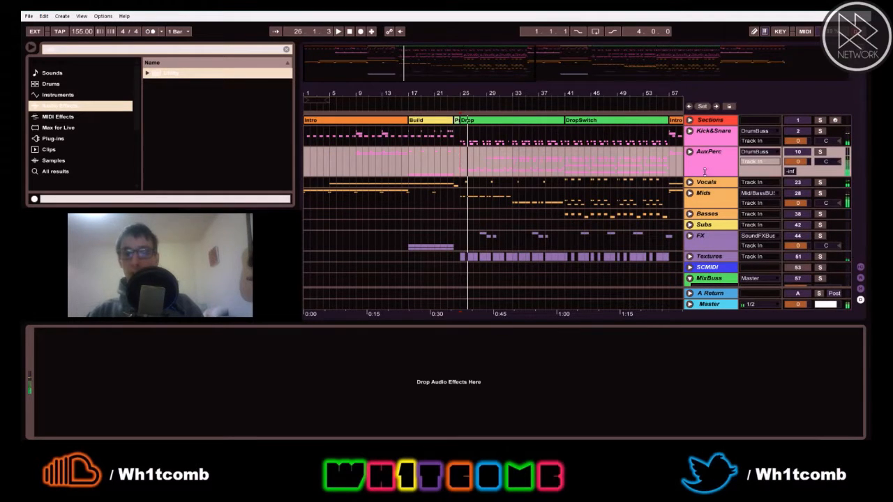
Solo the Kick track in the Kick&Snare group and move its EQ Eight band 4 to about 6 kHz with 4.6 dB gain
{"action": "left_click", "coordinate": [689, 132]}
{"action": "scroll", "coordinate": [705, 164], "scroll_direction": "down", "scroll_amount": 3}
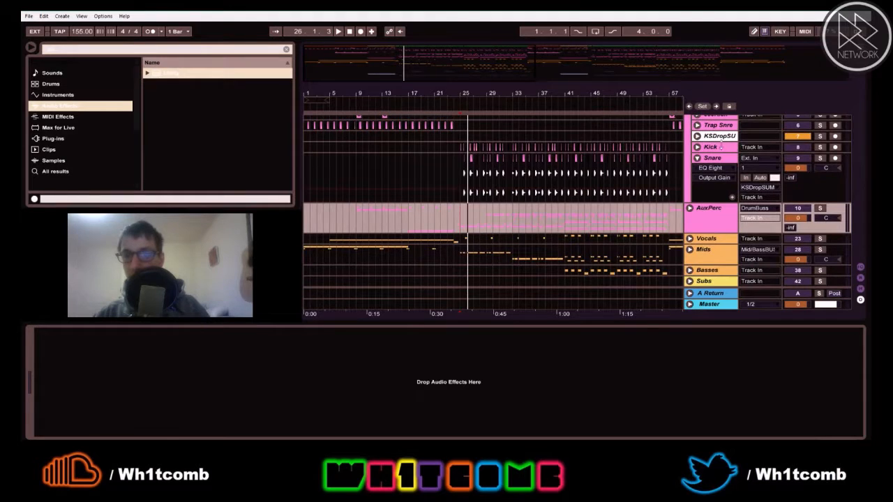
{"action": "left_click", "coordinate": [721, 147]}
{"action": "key", "text": "space"}
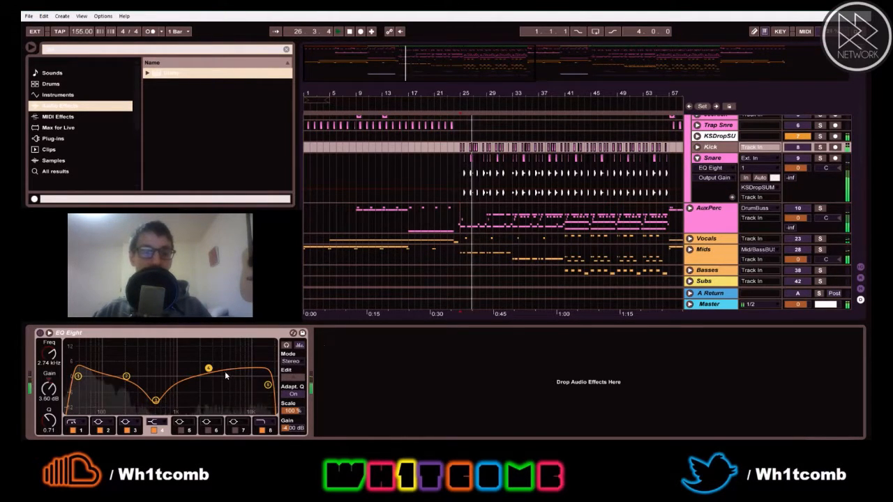
{"action": "left_click", "coordinate": [820, 147]}
{"action": "key", "text": "space"}
{"action": "left_click_drag", "start_coordinate": [208, 367], "coordinate": [233, 365]}
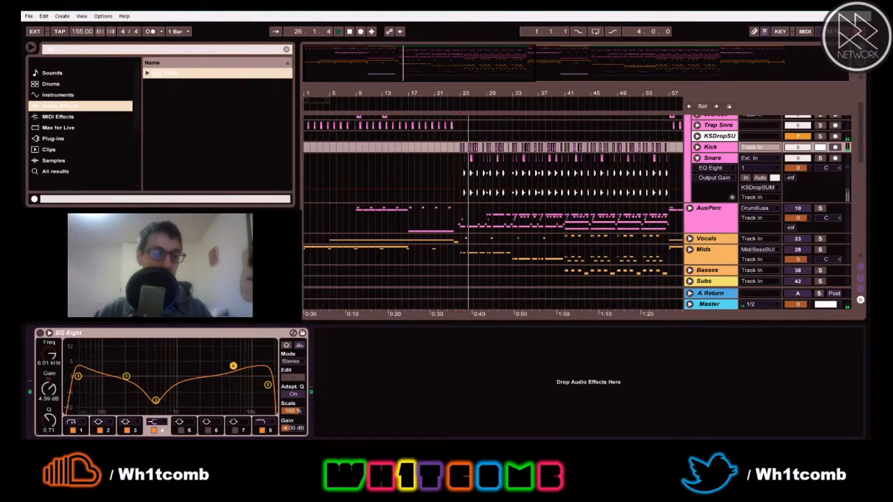
{"action": "key", "text": "space"}
Enable band 5 on the Kick's EQ as a boost of about 5.5 dB at 1.23 kHz with Q 1.19, checking the mixer level
{"action": "left_click", "coordinate": [182, 430]}
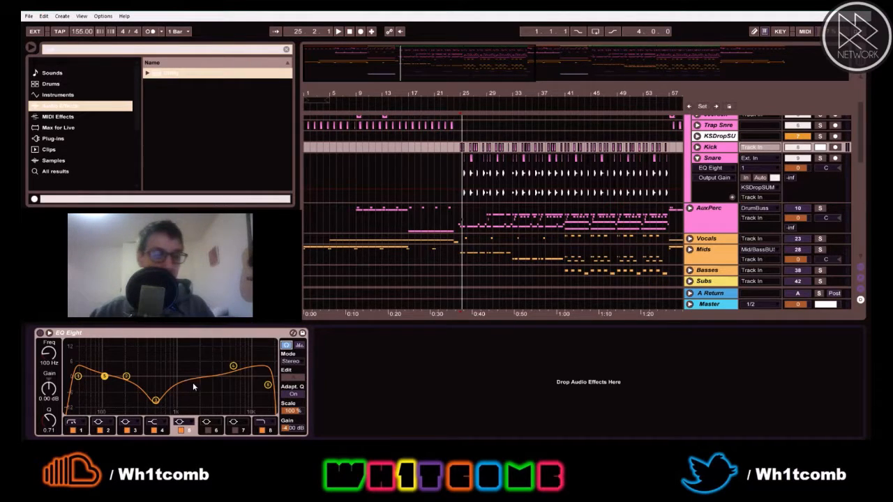
{"action": "left_click_drag", "start_coordinate": [104, 376], "coordinate": [182, 342]}
{"action": "key", "text": "space"}
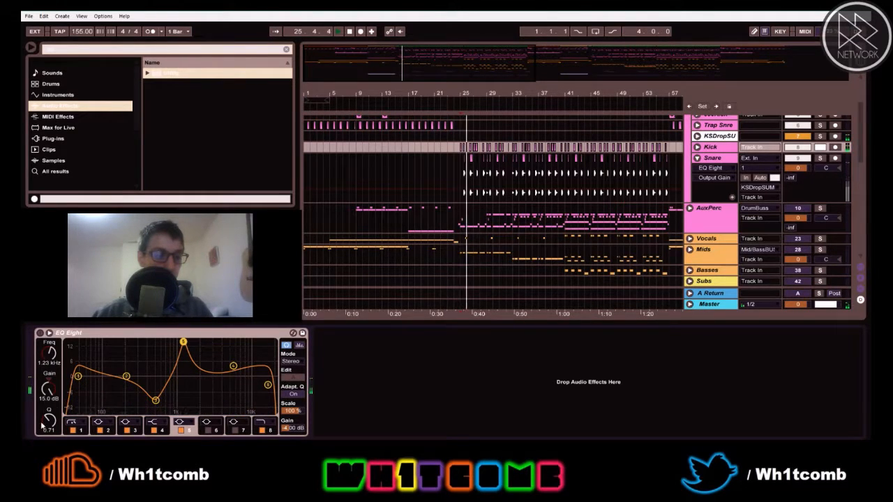
{"action": "mouse_move", "coordinate": [49, 421]}
{"action": "left_mouse_down"}
{"action": "mouse_move", "coordinate": [48, 401]}
{"action": "mouse_move", "coordinate": [48, 413]}
{"action": "left_mouse_up"}
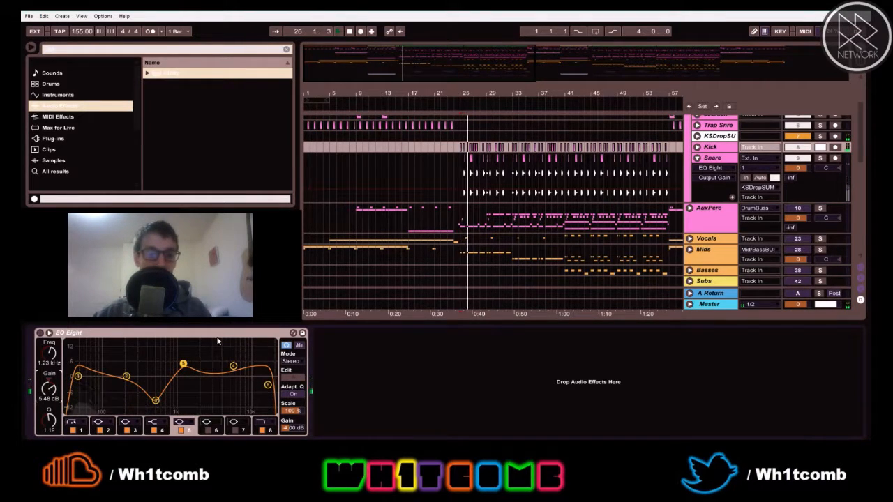
{"action": "key", "text": "Tab"}
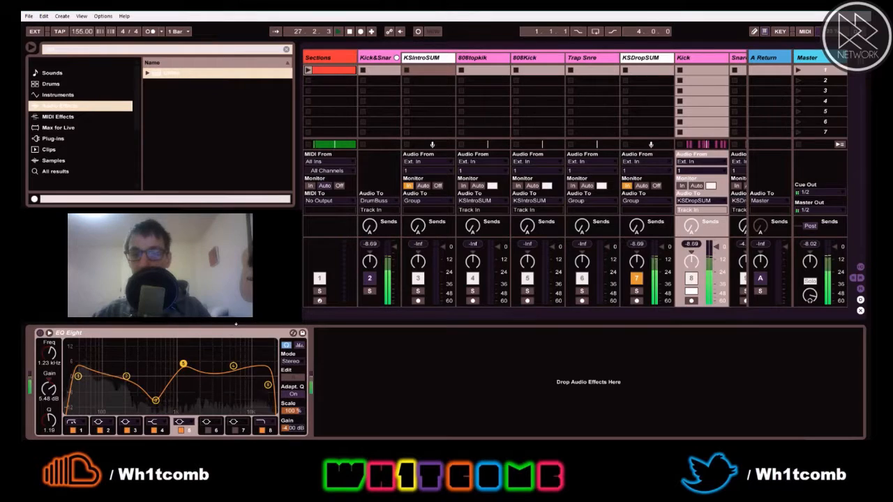
{"action": "key", "text": "Tab"}
{"action": "key", "text": "space"}
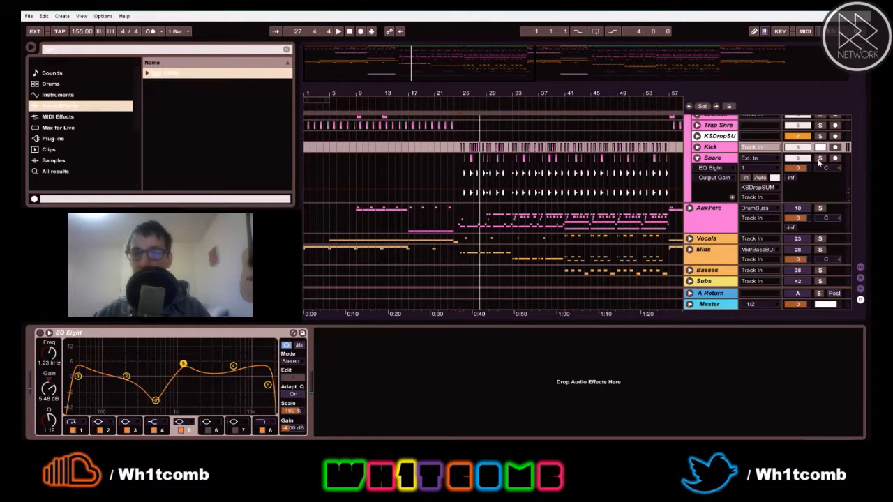
Solo the Snare track and enable band 5 of its EQ Eight as a boost of about 3.3 dB at 449 Hz with Q 1.72
{"action": "key", "text": "space"}
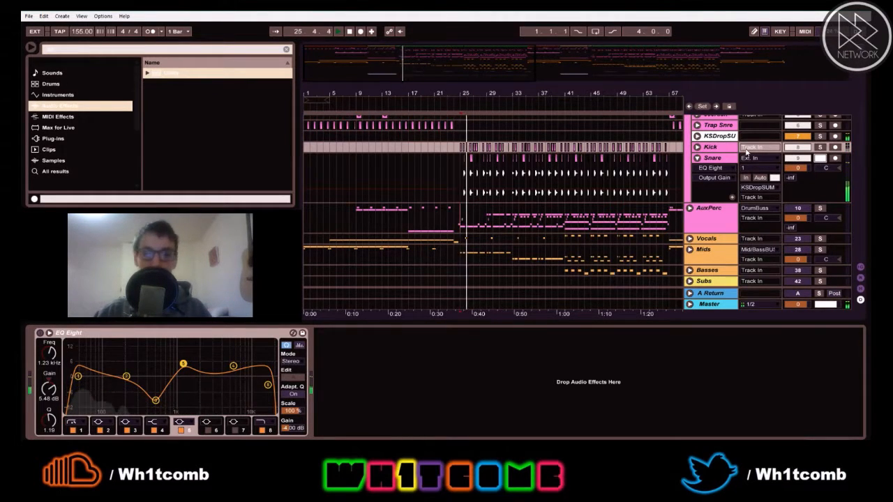
{"action": "left_click", "coordinate": [714, 158]}
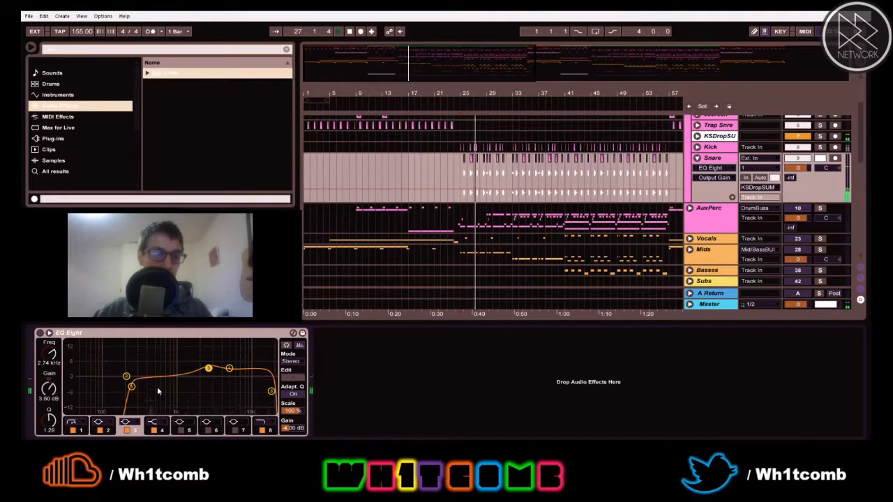
{"action": "left_click", "coordinate": [181, 431]}
{"action": "key", "text": "space"}
{"action": "left_click_drag", "start_coordinate": [106, 376], "coordinate": [151, 345]}
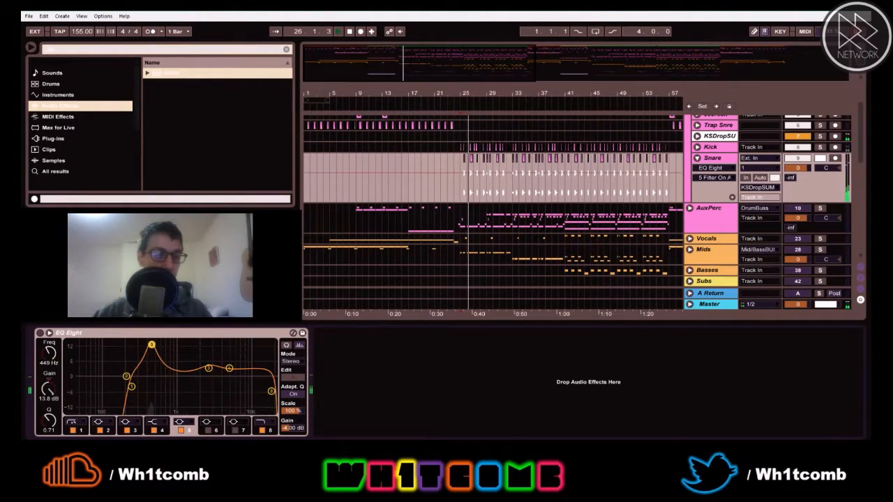
{"action": "mouse_move", "coordinate": [49, 421]}
{"action": "left_mouse_down"}
{"action": "mouse_move", "coordinate": [50, 391]}
{"action": "mouse_move", "coordinate": [49, 418]}
{"action": "left_mouse_up"}
{"action": "key", "text": "space"}
{"action": "key", "text": "space"}
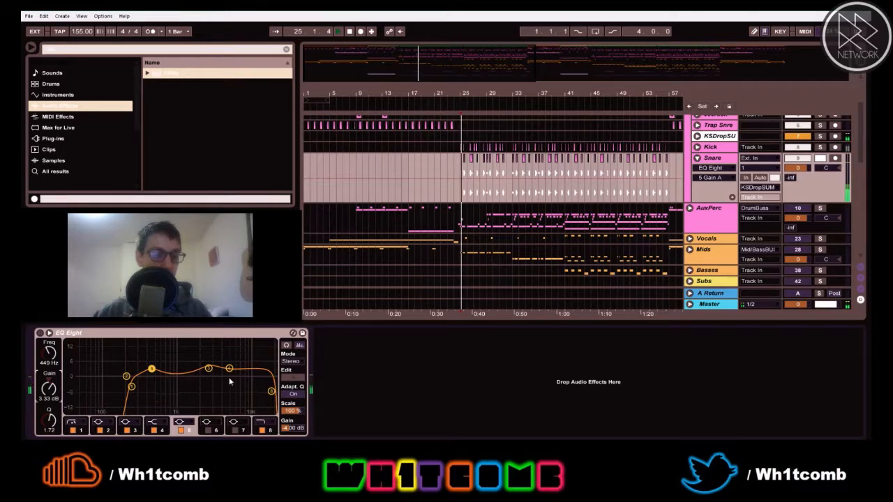
Set the output gain of the Snare track's EQ Eight to -6 dB and resume playback
{"action": "left_click", "coordinate": [208, 369]}
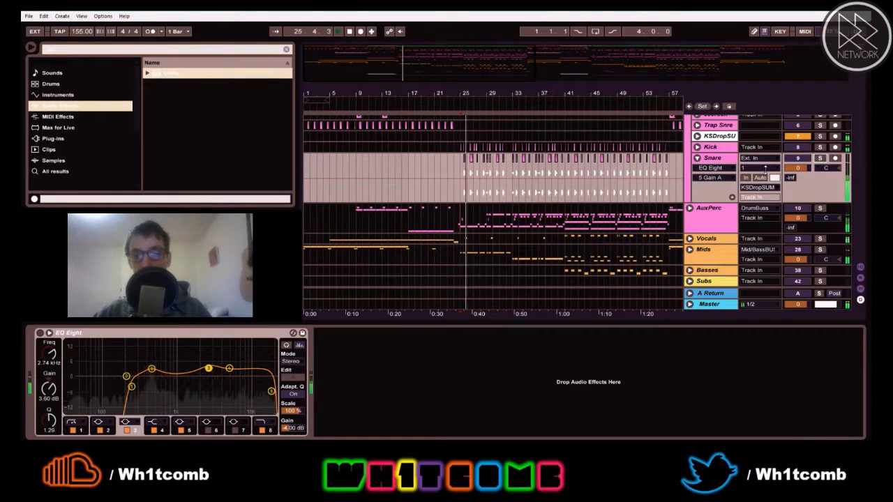
{"action": "key", "text": "space"}
{"action": "left_click", "coordinate": [294, 431]}
{"action": "type", "text": "-6"}
{"action": "key", "text": "Return"}
{"action": "key", "text": "space"}
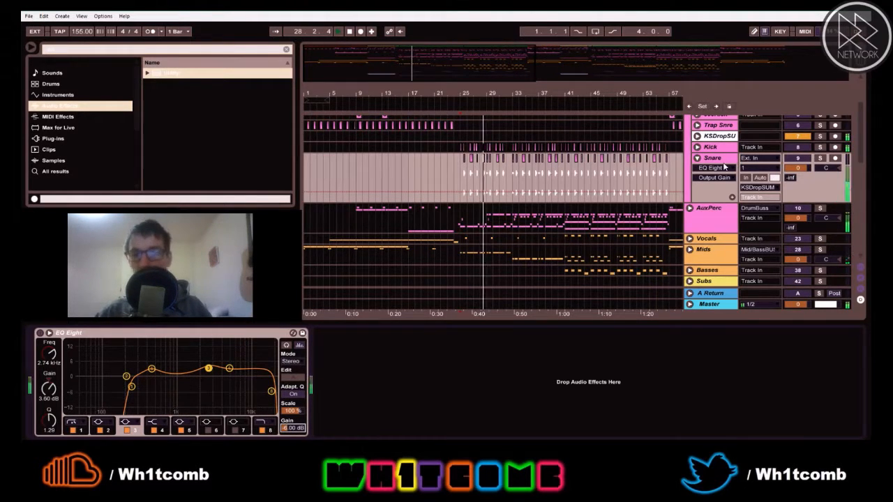
Play the drop back to judge the snare level against the rest of the mix
{"action": "scroll", "coordinate": [705, 164], "scroll_direction": "up", "scroll_amount": 4}
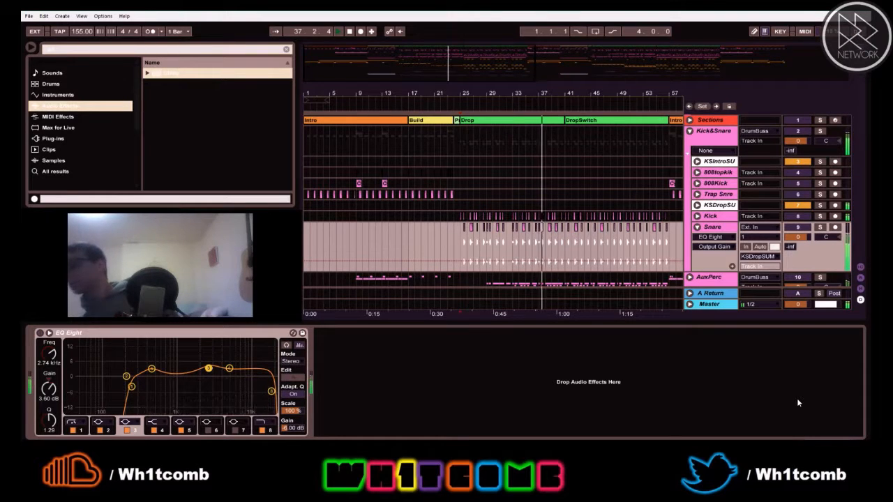
{"action": "key", "text": "space"}
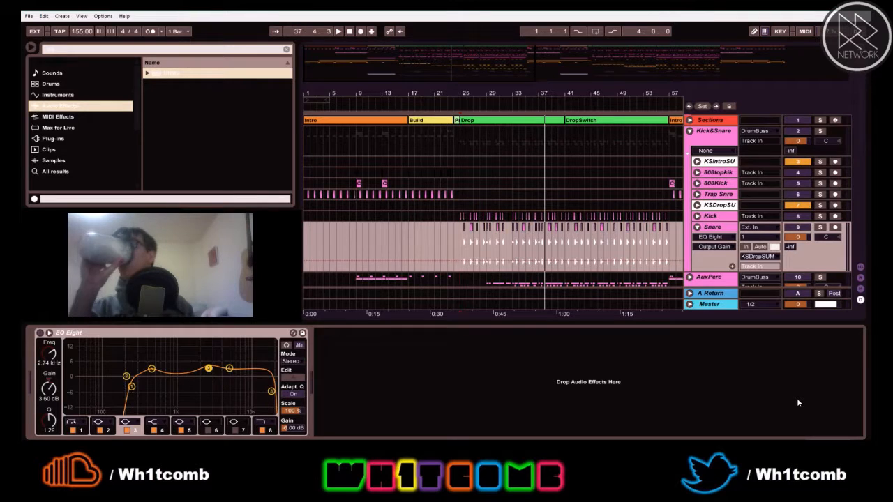
{"action": "key", "text": "space"}
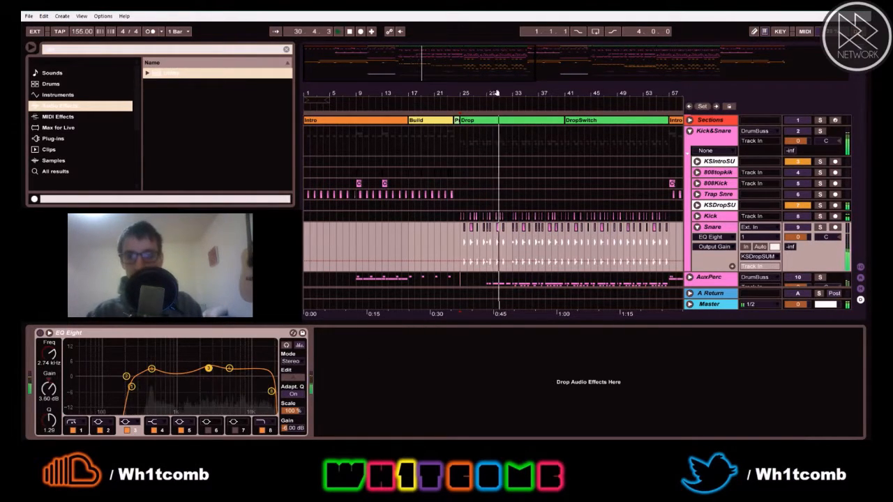
{"action": "left_click_drag", "start_coordinate": [554, 94], "coordinate": [540, 132]}
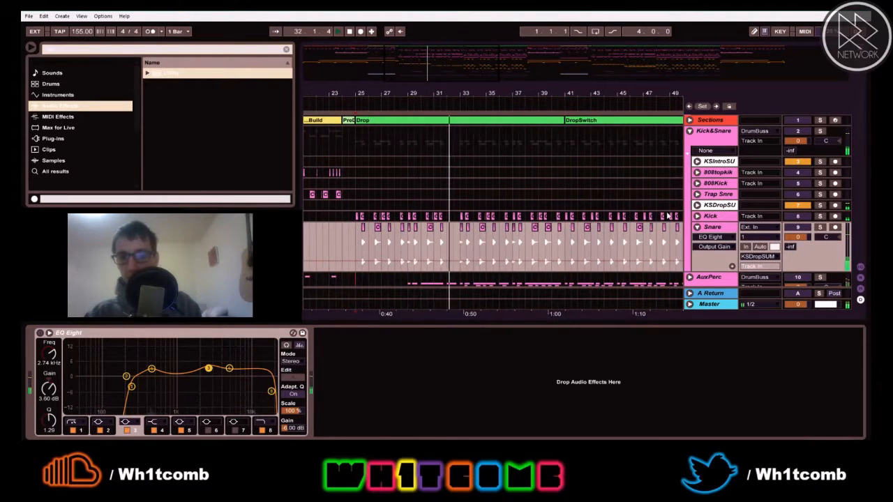
Select the AuxPerc group and unfold it to show its percussion tracks
{"action": "scroll", "coordinate": [627, 252], "scroll_direction": "down", "scroll_amount": 5}
{"action": "key", "text": "space"}
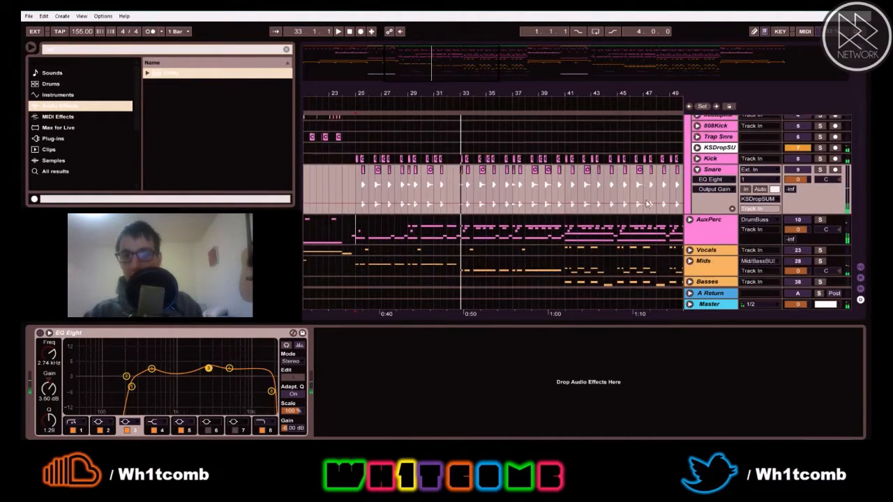
{"action": "scroll", "coordinate": [391, 219], "scroll_direction": "down", "scroll_amount": 1}
{"action": "left_click", "coordinate": [723, 165]}
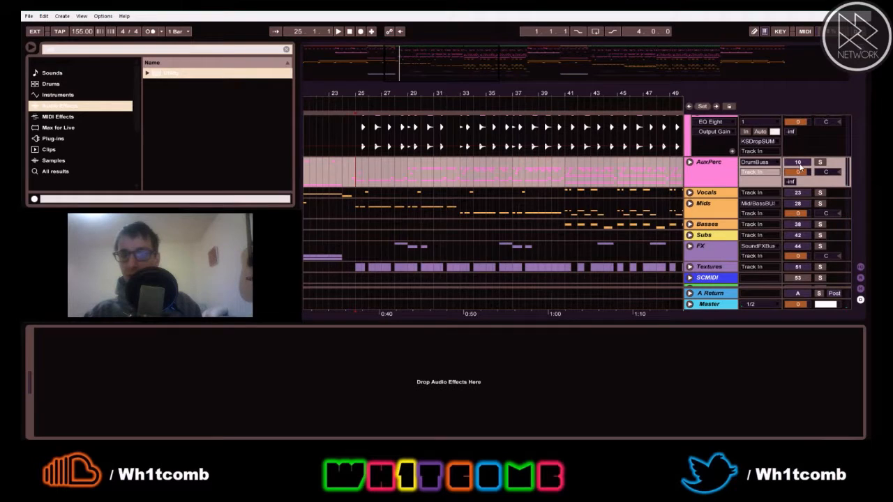
{"action": "left_click", "coordinate": [689, 162]}
{"action": "scroll", "coordinate": [711, 195], "scroll_direction": "down", "scroll_amount": 3}
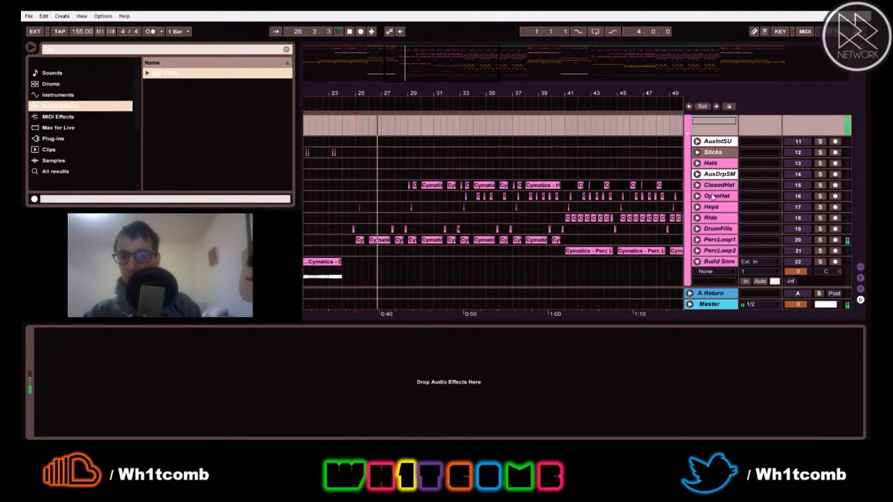
Examine the device chains of the ClosedHat, PercLoop2, PercLoop1, DrumFills, Ride and AuxDrpSM tracks during playback
{"action": "left_click", "coordinate": [718, 185]}
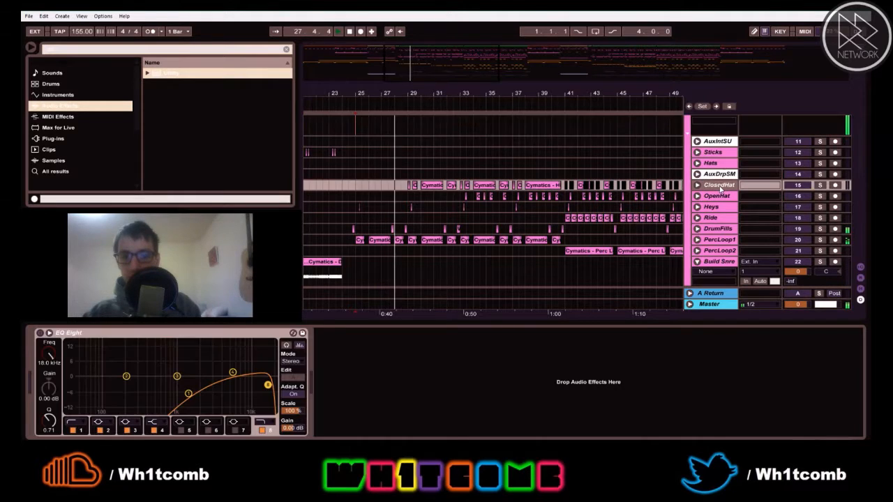
{"action": "left_click", "coordinate": [718, 251]}
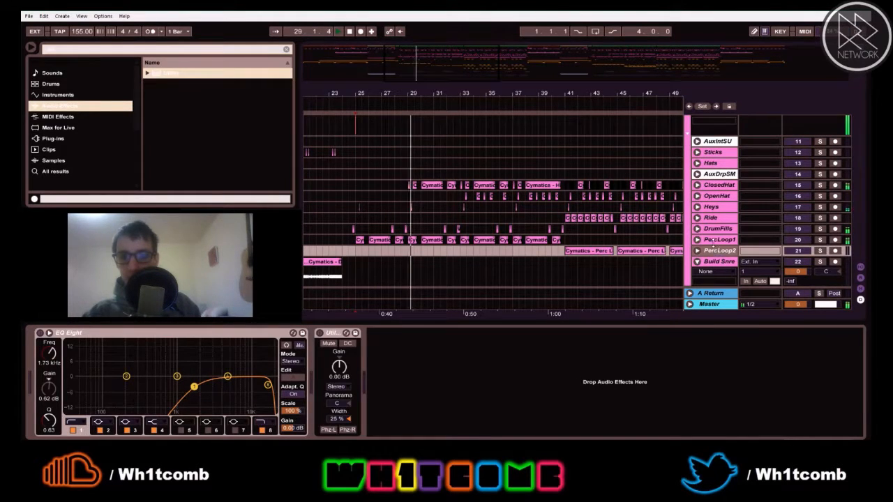
{"action": "left_click", "coordinate": [713, 241]}
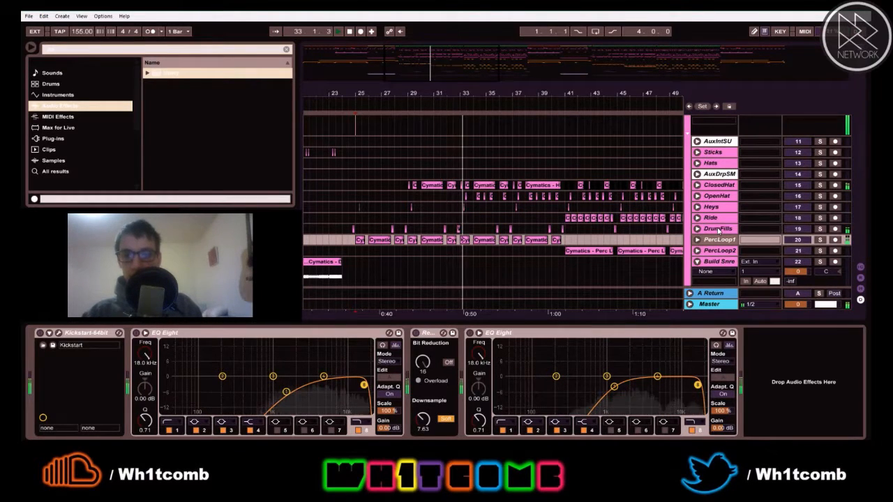
{"action": "left_click", "coordinate": [718, 229]}
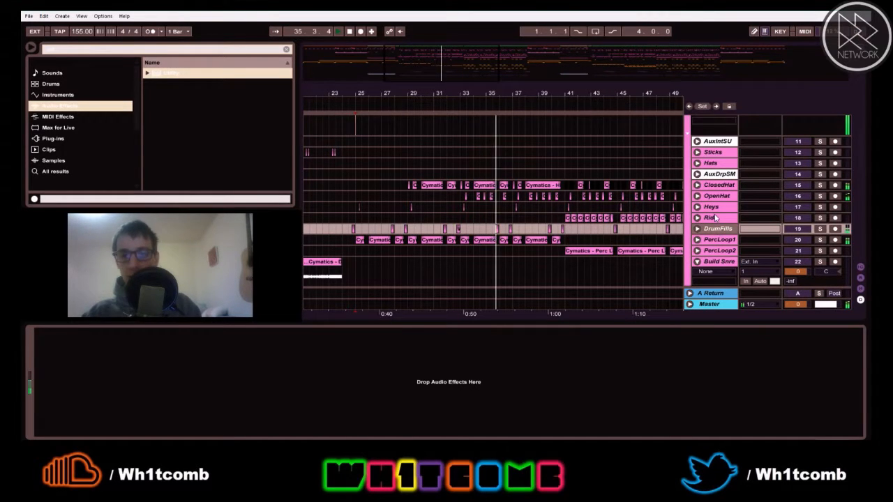
{"action": "left_click", "coordinate": [713, 218]}
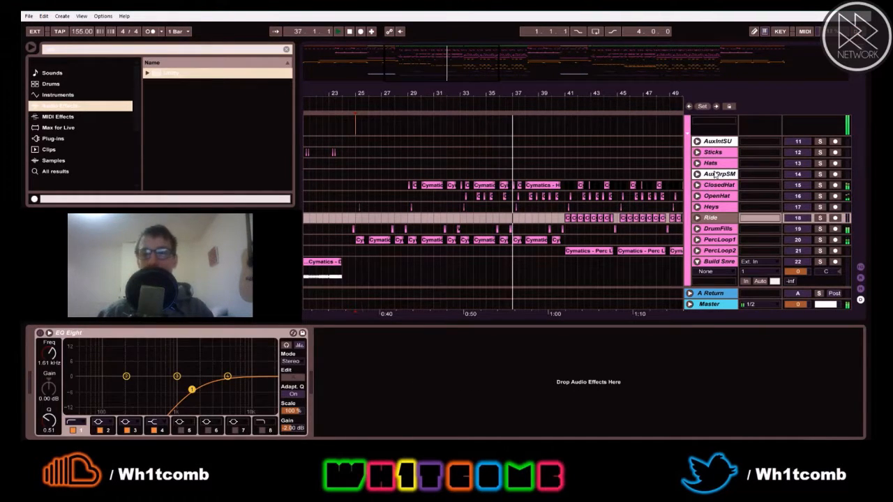
{"action": "left_click", "coordinate": [708, 175]}
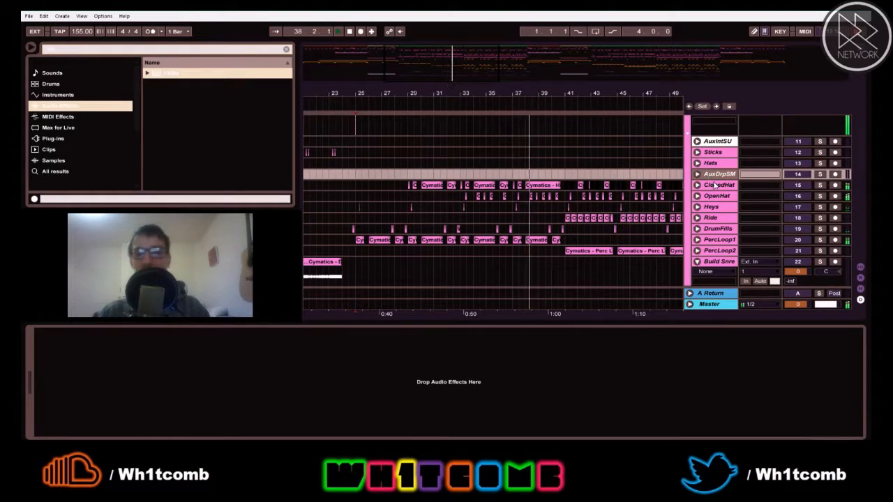
{"action": "scroll", "coordinate": [714, 185], "scroll_direction": "up", "scroll_amount": 3}
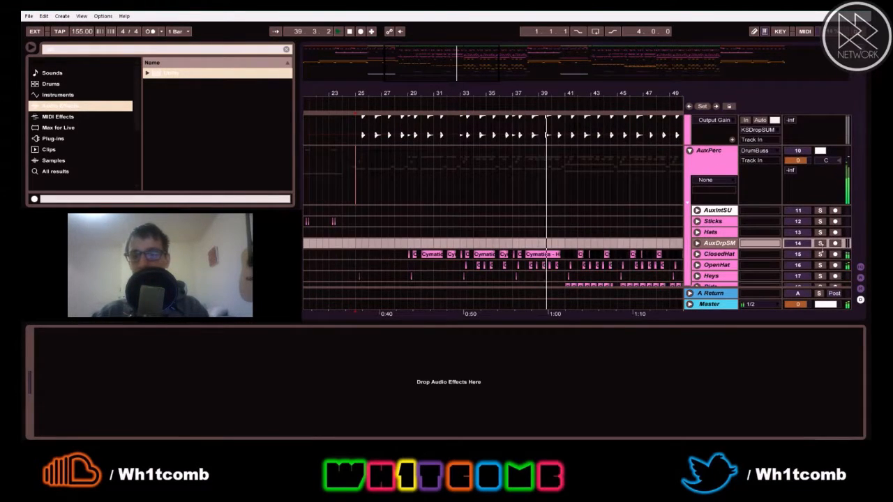
Turn off the AuxPerc group's solo and play the full mix from bar 25, then place the start at the first ClosedHat clip
{"action": "left_click", "coordinate": [818, 244]}
{"action": "key", "text": "space"}
{"action": "key", "text": "space"}
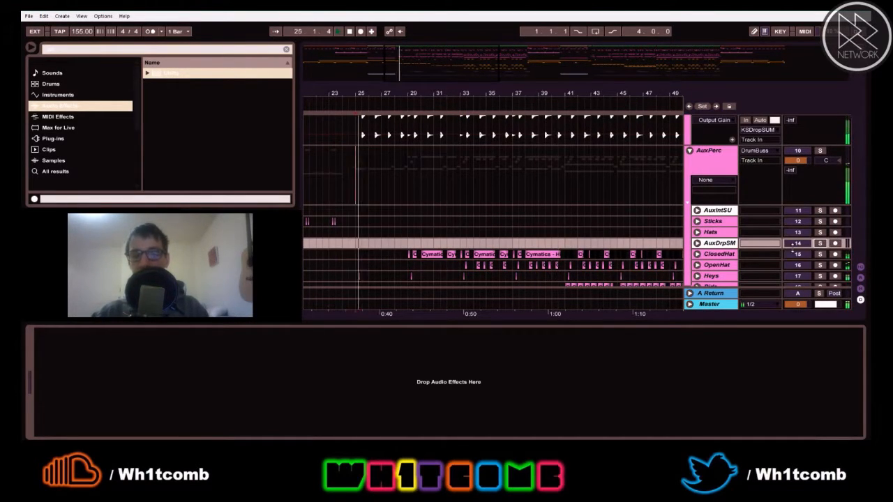
{"action": "left_click", "coordinate": [406, 256]}
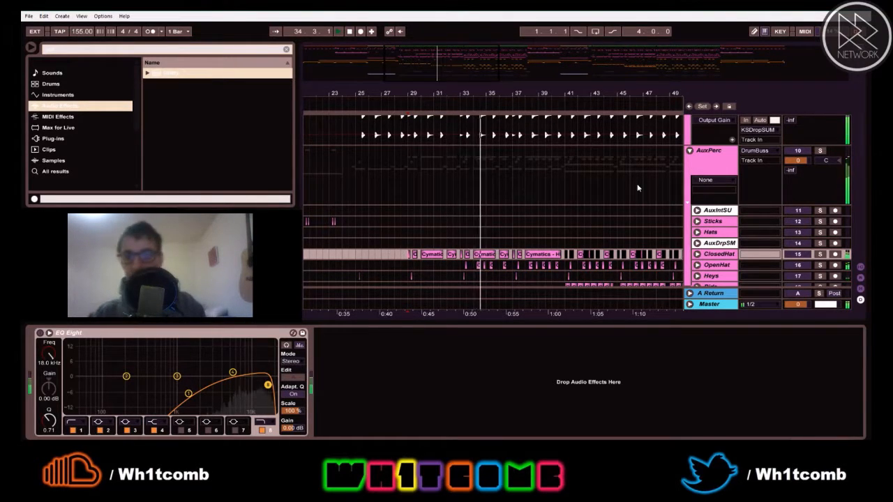
Stop playback and fold the Kick&Snare group
{"action": "scroll", "coordinate": [638, 187], "scroll_direction": "up", "scroll_amount": 2}
{"action": "left_click", "coordinate": [693, 222]}
{"action": "scroll", "coordinate": [694, 160], "scroll_direction": "up", "scroll_amount": 1}
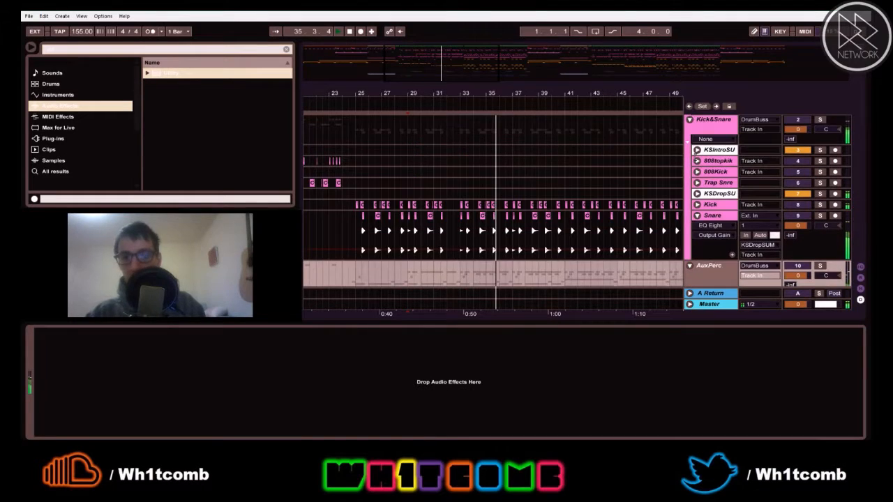
{"action": "scroll", "coordinate": [694, 152], "scroll_direction": "up", "scroll_amount": 1}
{"action": "left_click", "coordinate": [689, 131]}
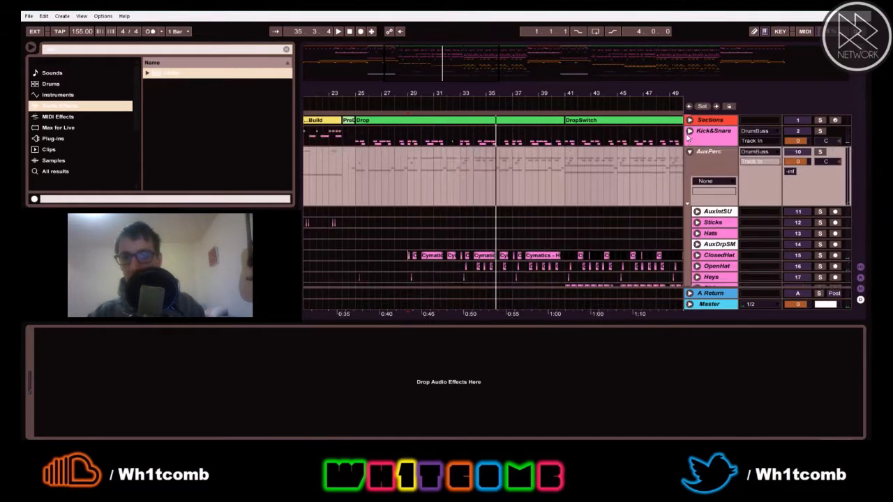
Play the aux percussion in the mix from the DropSwitch at bar 41 and again from about bar 29
{"action": "scroll", "coordinate": [680, 139], "scroll_direction": "down", "scroll_amount": 2}
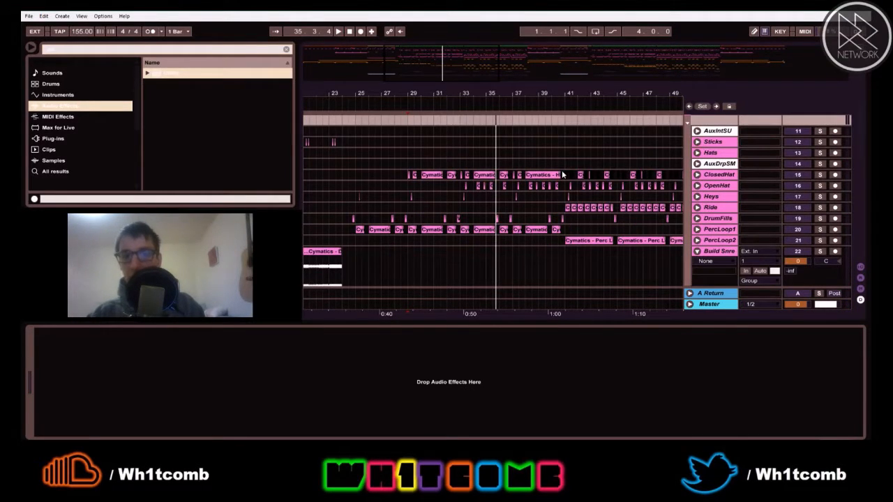
{"action": "left_click", "coordinate": [562, 171]}
{"action": "left_click_drag", "start_coordinate": [578, 93], "coordinate": [491, 93]}
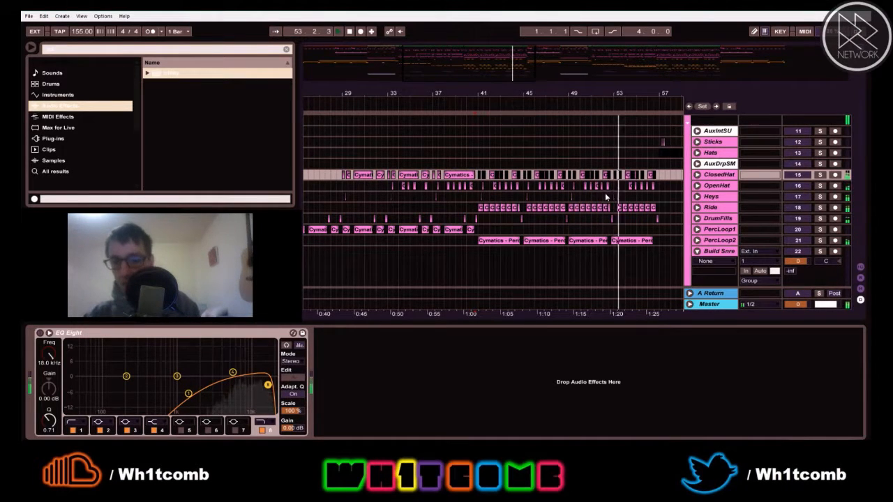
{"action": "left_click_drag", "start_coordinate": [417, 75], "coordinate": [420, 57]}
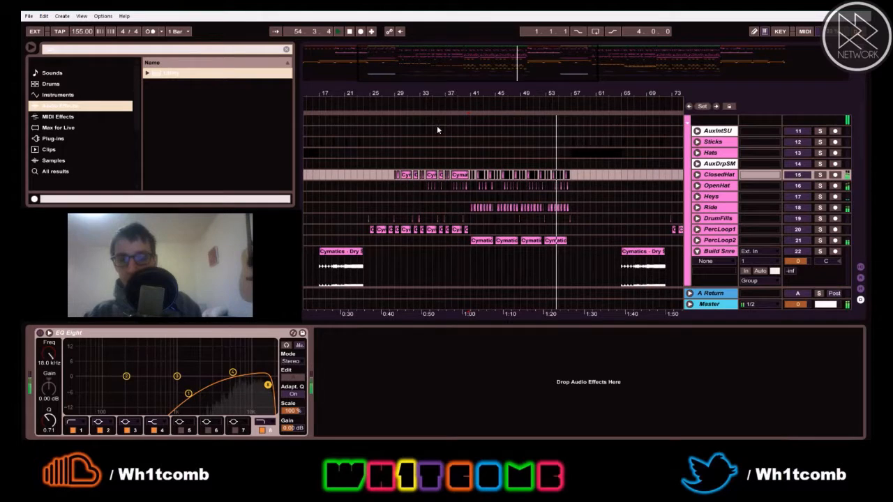
{"action": "left_click", "coordinate": [393, 194]}
{"action": "key", "text": "space"}
Fold the AuxPerc group and unfold the Basses group
{"action": "scroll", "coordinate": [652, 167], "scroll_direction": "up", "scroll_amount": 3}
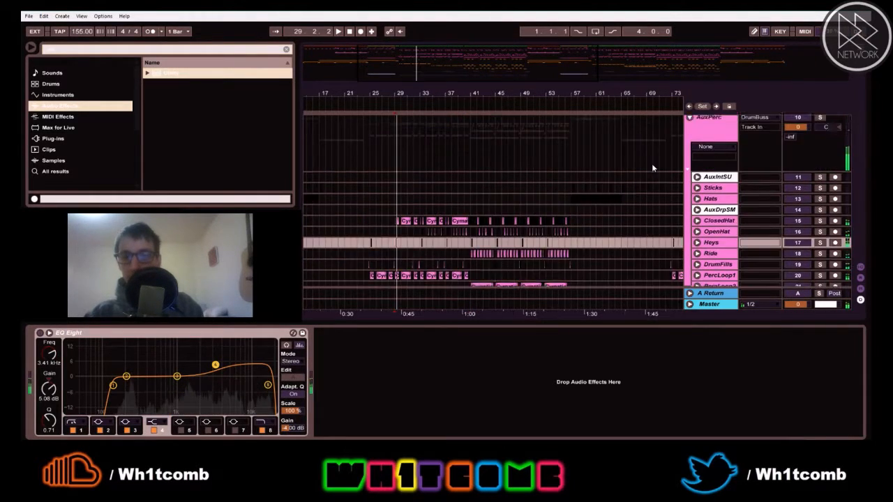
{"action": "scroll", "coordinate": [669, 157], "scroll_direction": "up", "scroll_amount": 2}
{"action": "left_click", "coordinate": [690, 152]}
{"action": "scroll", "coordinate": [684, 155], "scroll_direction": "down", "scroll_amount": 3}
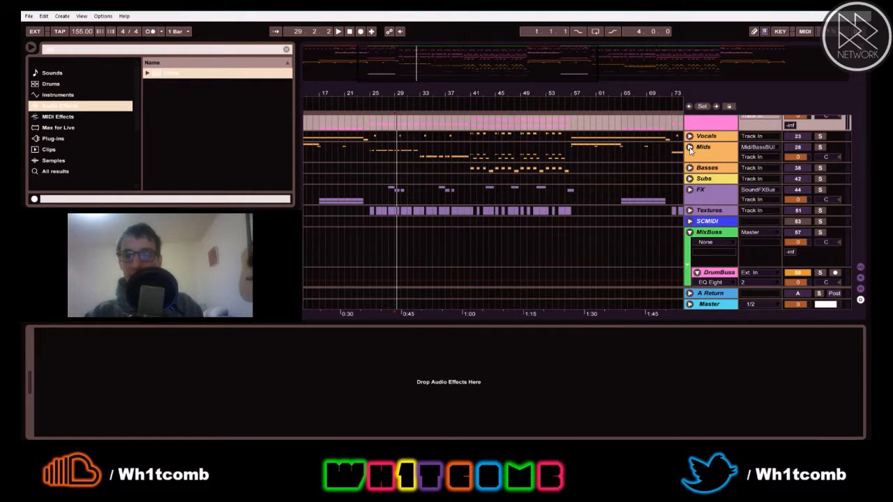
{"action": "left_click", "coordinate": [689, 168]}
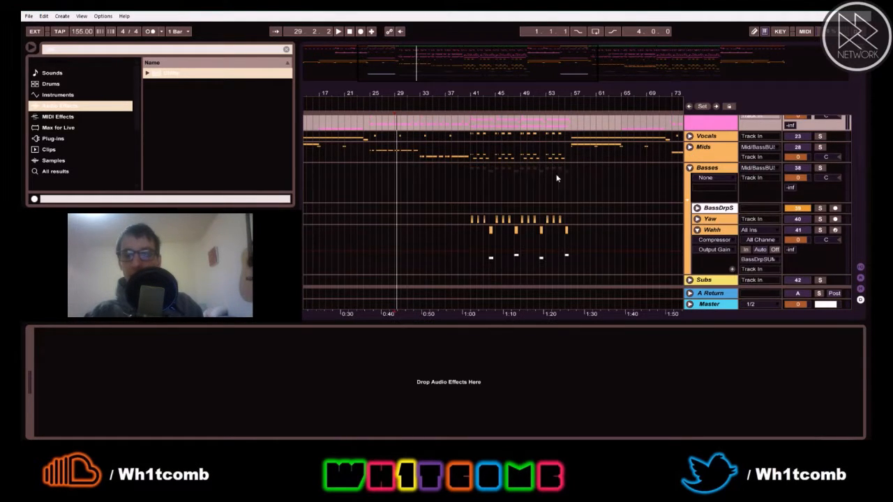
Play the bass tracks in the mix from bar 41 with the timeline magnified around the DropSwitch
{"action": "left_click", "coordinate": [469, 216]}
{"action": "key", "text": "space"}
{"action": "key", "text": "plus"}
{"action": "key", "text": "plus"}
{"action": "key", "text": "plus"}
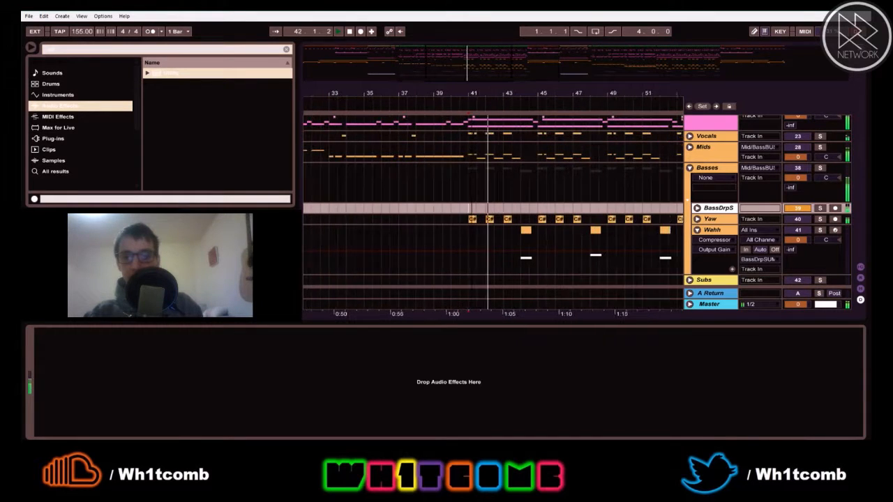
Expand the Saturator and OTT devices in the Yaw track's effect chain
{"action": "left_click", "coordinate": [723, 221]}
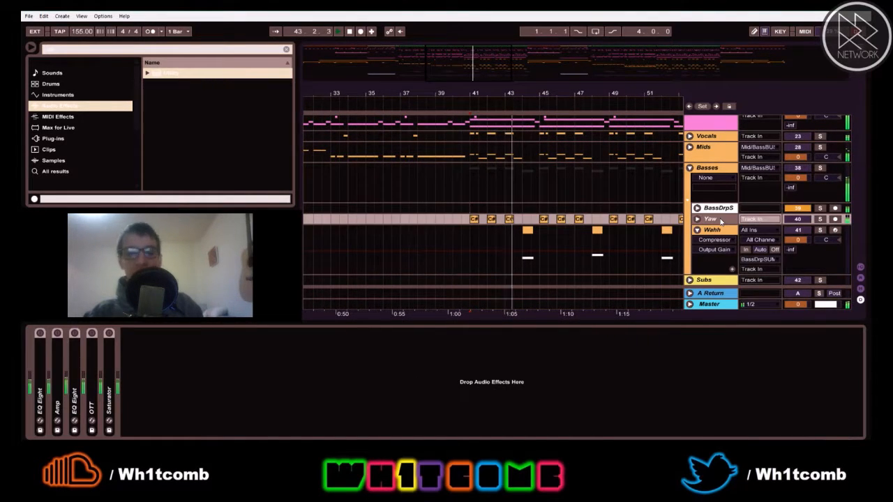
{"action": "double_click", "coordinate": [109, 382]}
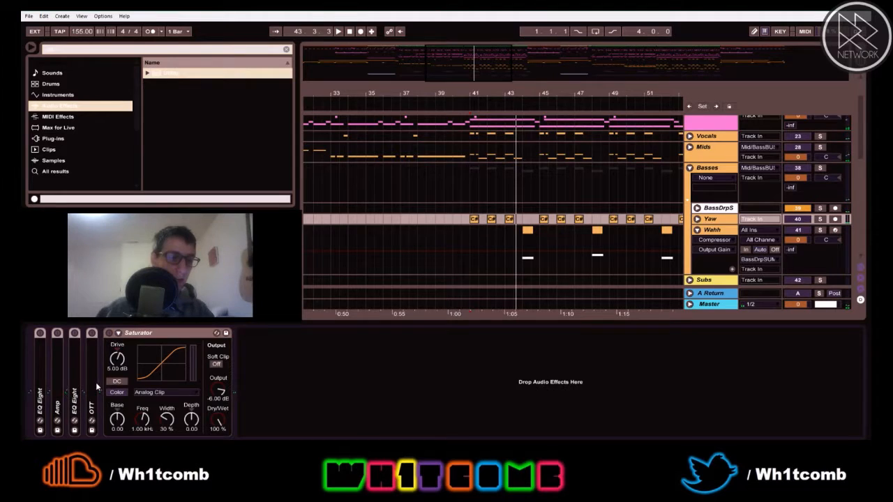
{"action": "double_click", "coordinate": [93, 385]}
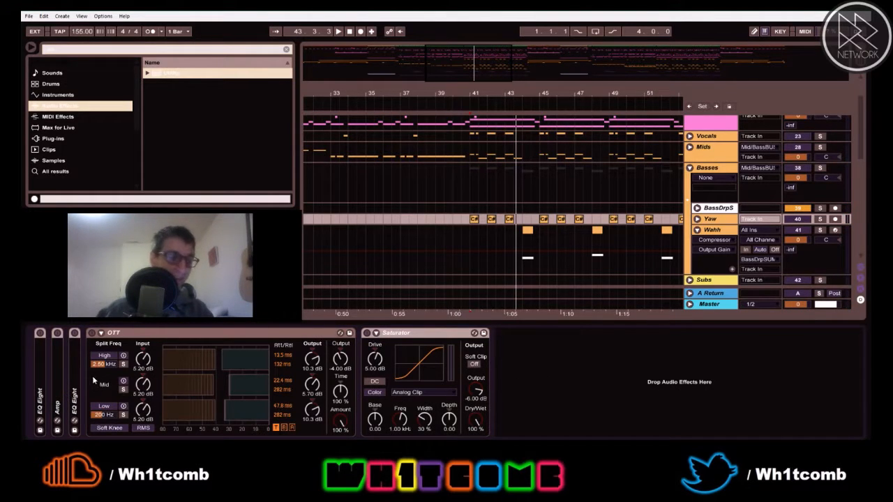
Raise the high-band output of the Yaw track's OTT to 12.0 dB while auditioning from bar 41
{"action": "key", "text": "space"}
{"action": "key", "text": "space"}
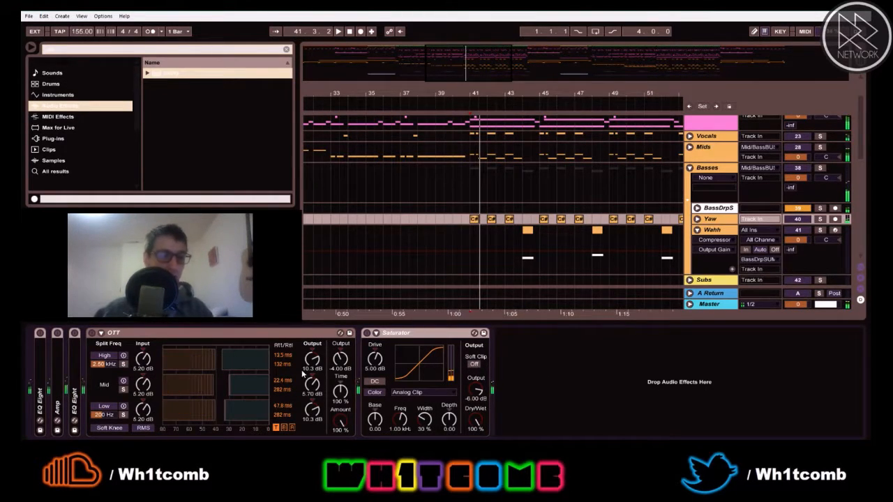
{"action": "left_click", "coordinate": [308, 366]}
{"action": "key", "text": "space"}
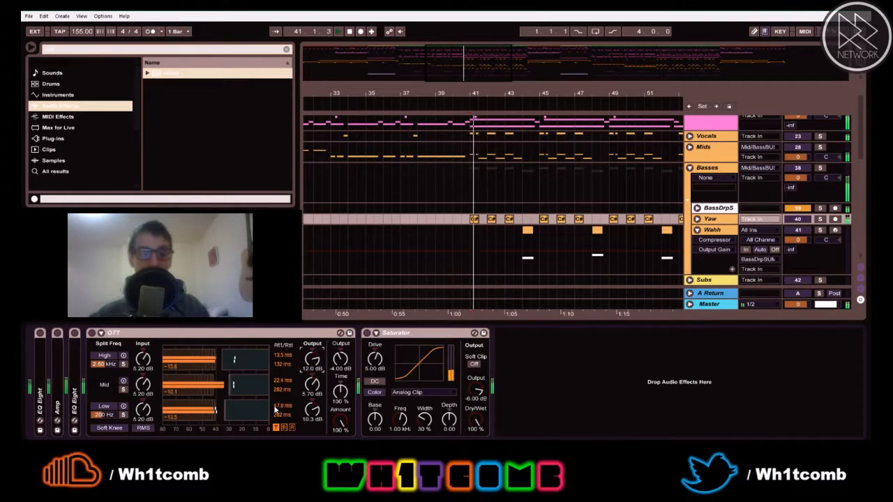
{"action": "key", "text": "space"}
{"action": "key", "text": "space"}
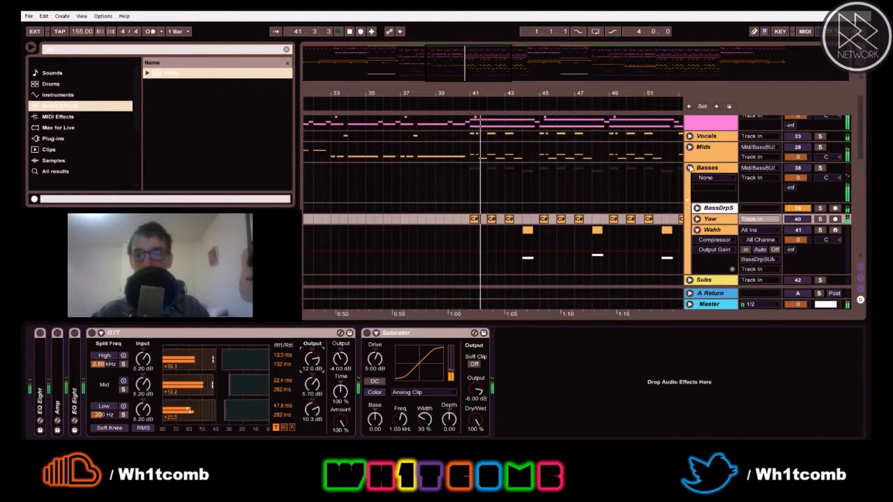
Replay the section from bar 41, unfold the Vocals group and stop playback
{"action": "key", "text": "space"}
{"action": "key", "text": "space"}
{"action": "left_click", "coordinate": [689, 136]}
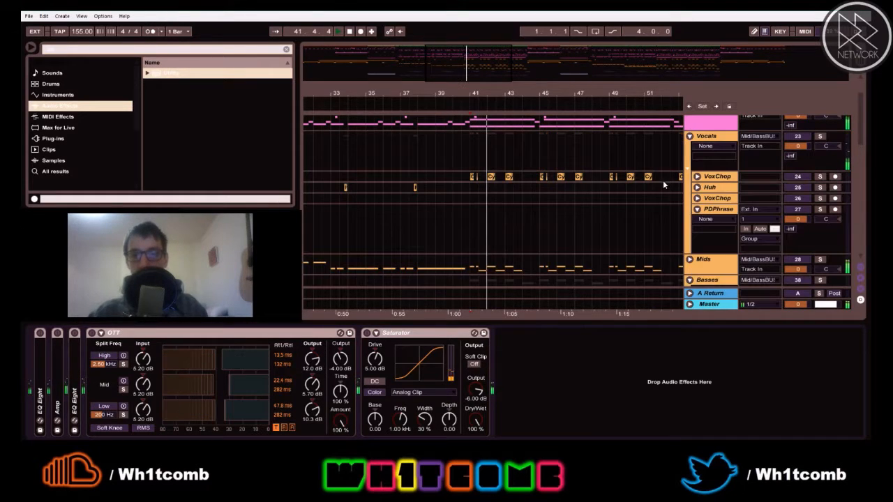
{"action": "key", "text": "space"}
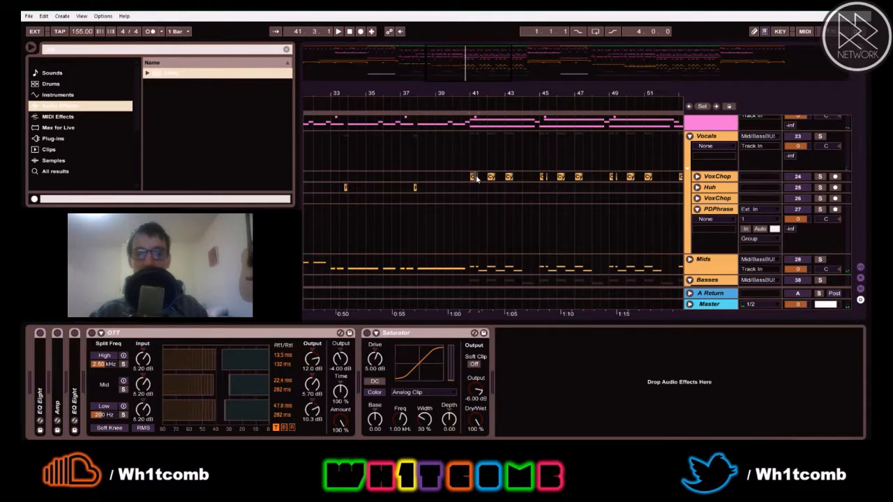
Audition the VoxChop clips in the Vocals group from bar 41 through the drop with a wider timeline view
{"action": "left_click", "coordinate": [476, 175]}
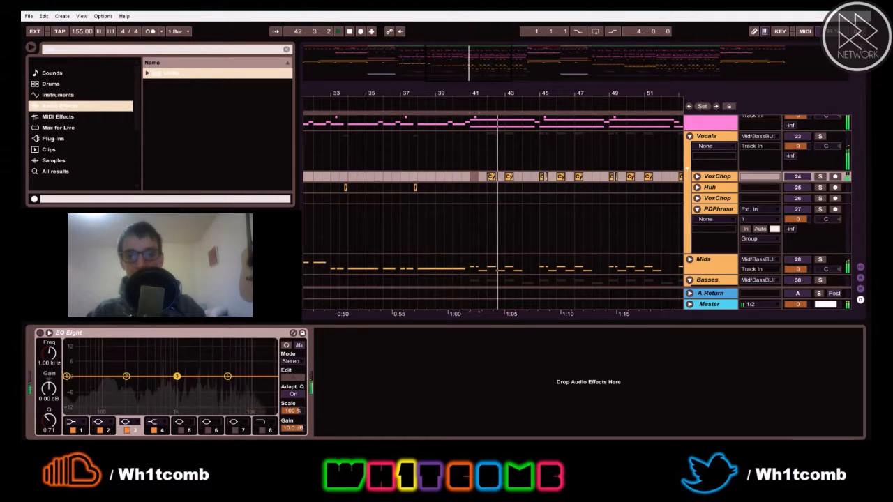
{"action": "key", "text": "space"}
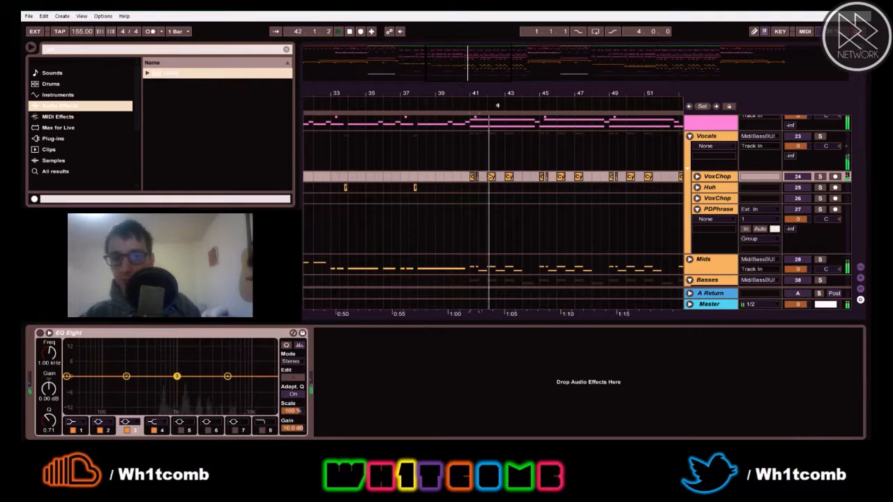
{"action": "left_click_drag", "start_coordinate": [483, 94], "coordinate": [481, 73]}
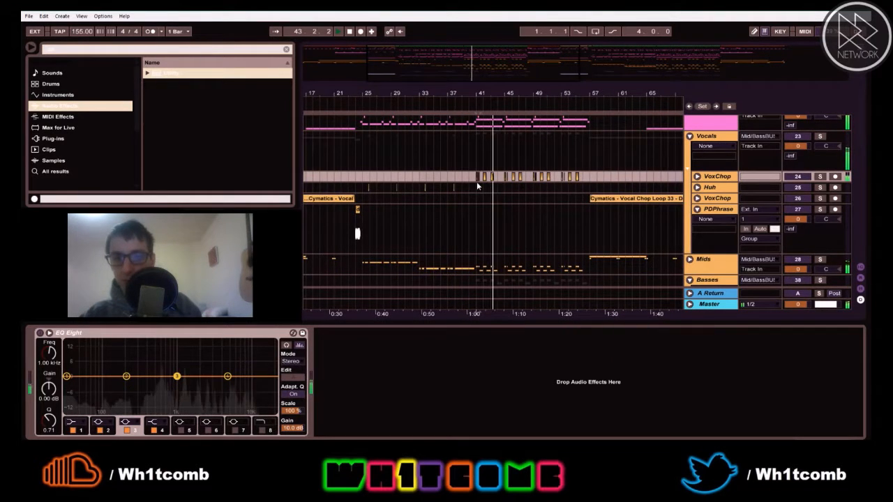
{"action": "key", "text": "Delete"}
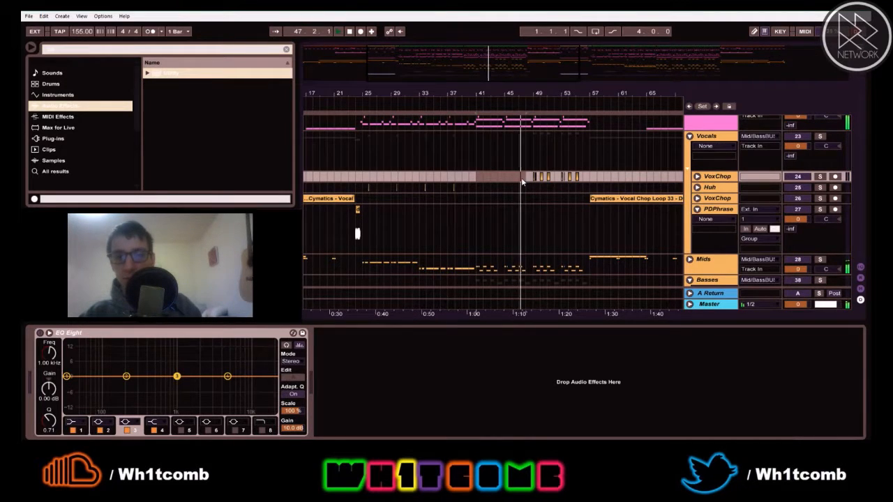
{"action": "left_click_drag", "start_coordinate": [481, 74], "coordinate": [482, 58]}
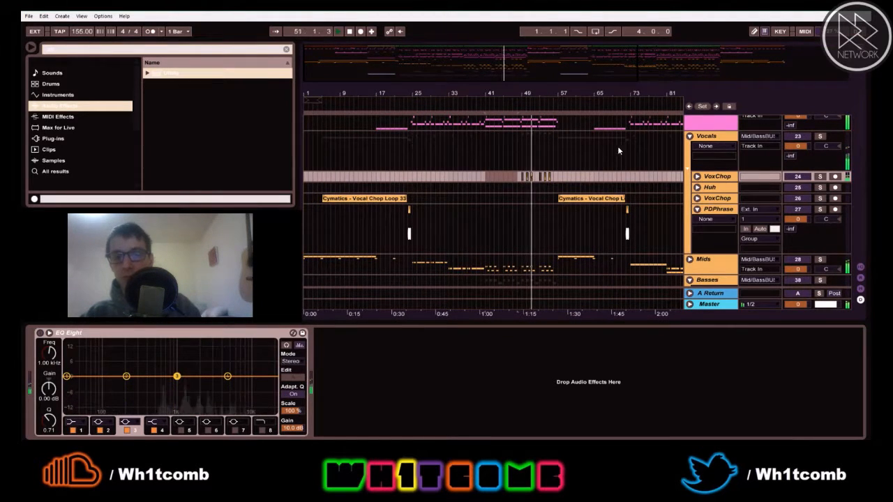
{"action": "key", "text": "space"}
Switch band 1 of the VoxChop track's EQ Eight to a low cut and sweep it up to about 2 kHz during playback
{"action": "left_click", "coordinate": [713, 180]}
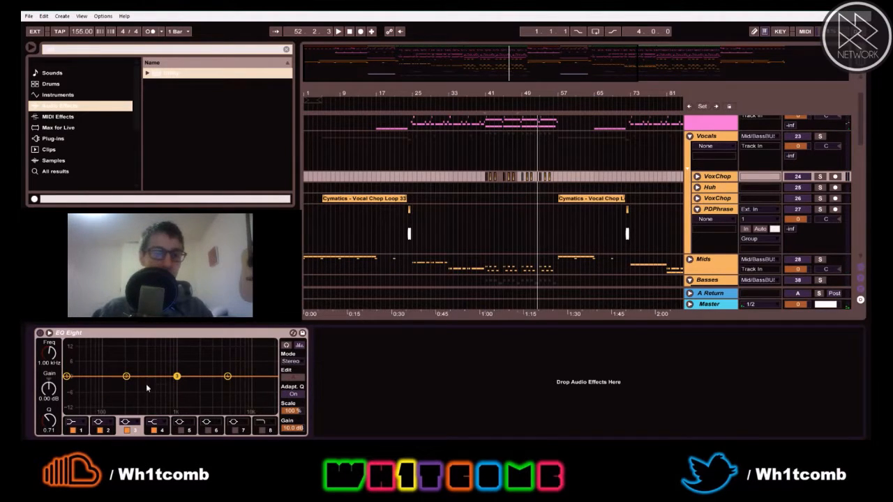
{"action": "key", "text": "space"}
{"action": "left_click", "coordinate": [67, 377]}
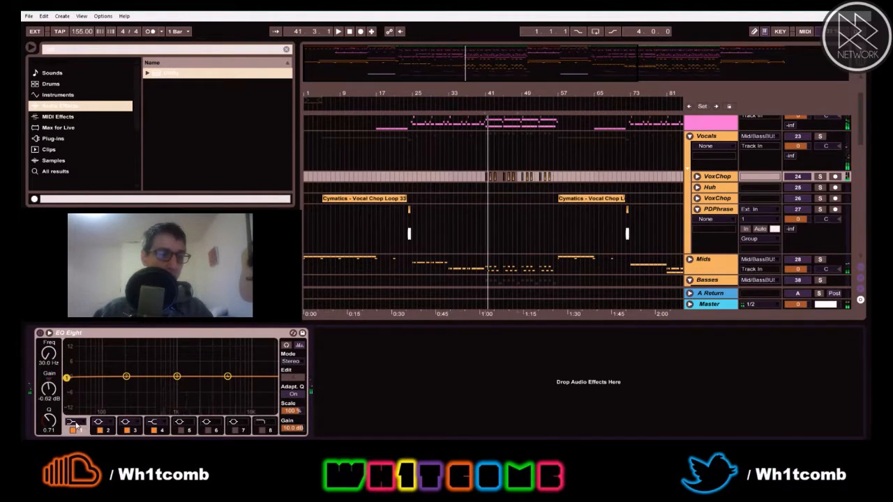
{"action": "left_click", "coordinate": [75, 424]}
{"action": "left_click", "coordinate": [71, 364]}
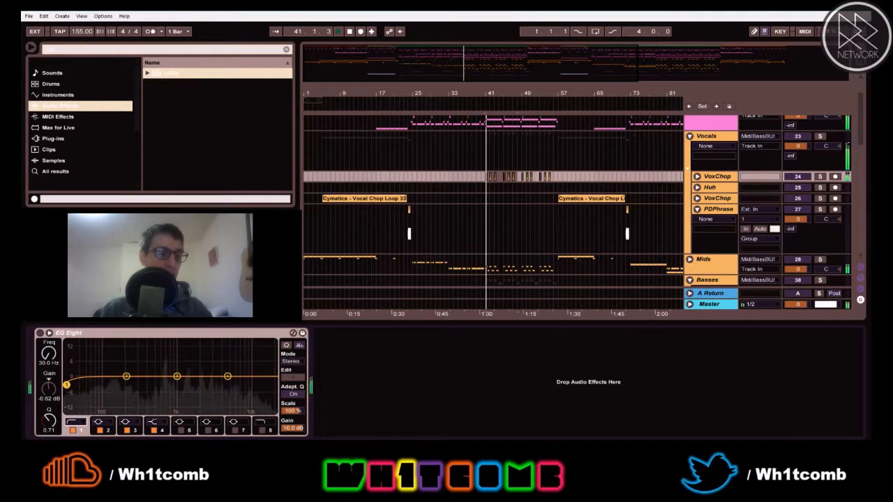
{"action": "left_click_drag", "start_coordinate": [75, 385], "coordinate": [191, 386]}
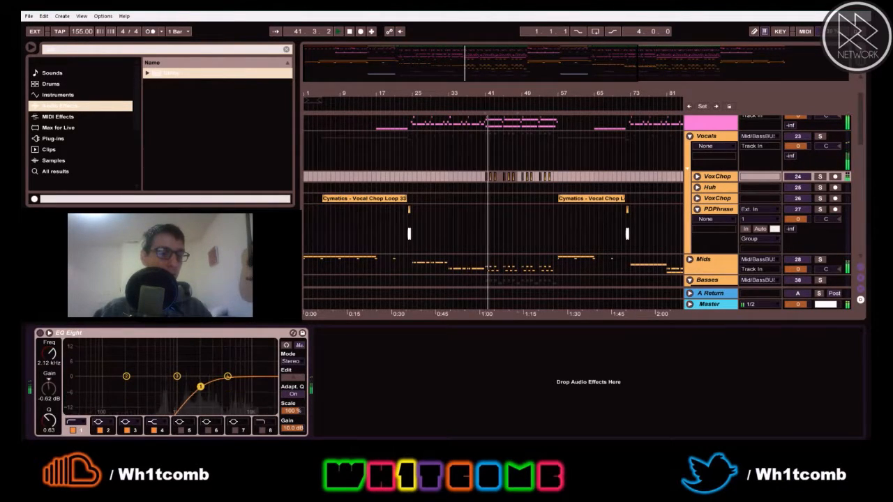
Enable band 8 of the VoxChop track's EQ Eight as an 18.0 kHz high cut and audition the result
{"action": "left_click", "coordinate": [262, 430]}
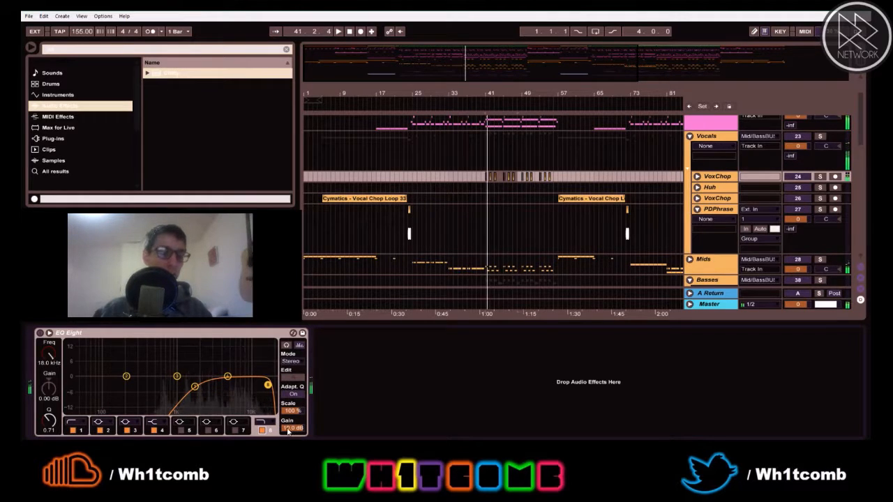
{"action": "left_click", "coordinate": [288, 430]}
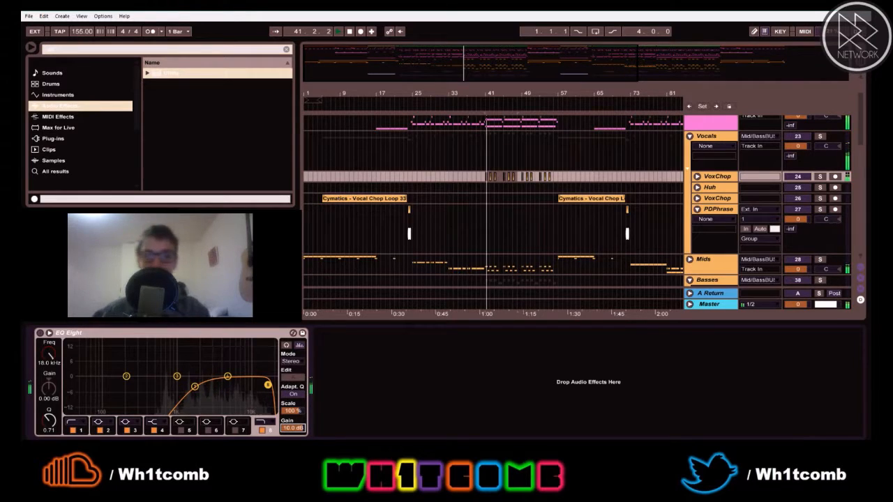
{"action": "key", "text": "space"}
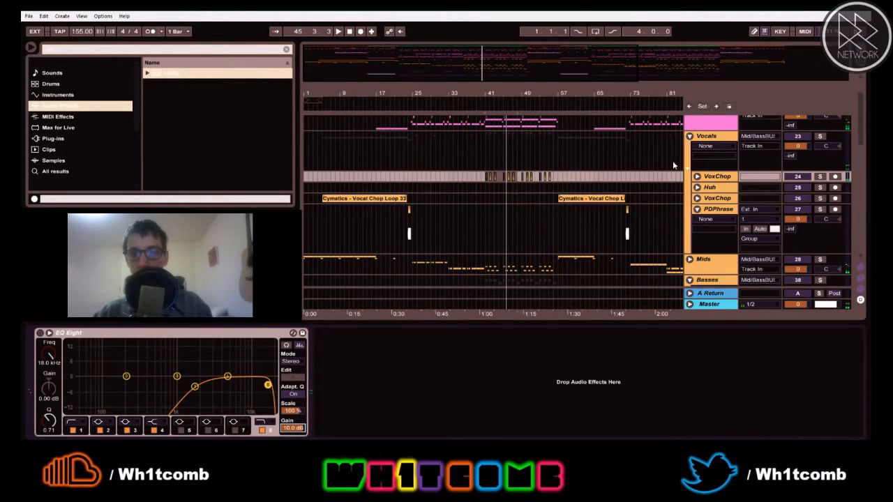
Fold the Vocals group, unfold the Mids group and play its tracks from bar 41
{"action": "scroll", "coordinate": [669, 163], "scroll_direction": "up", "scroll_amount": 2}
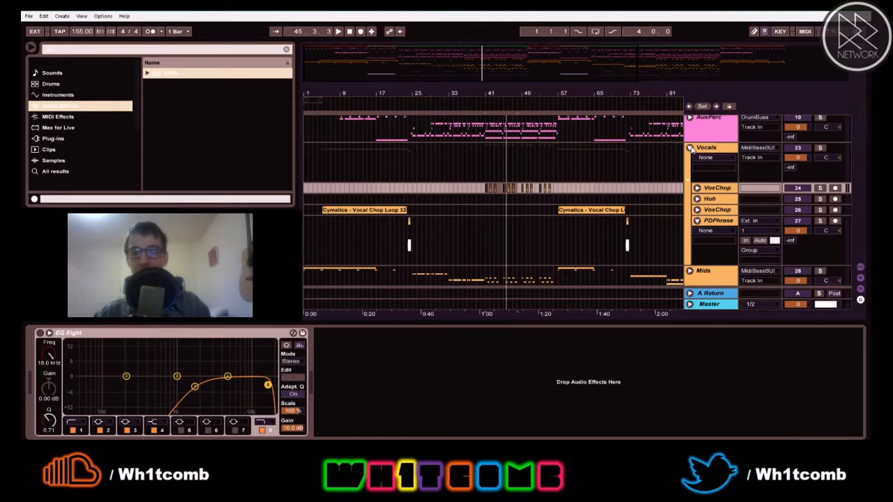
{"action": "left_click", "coordinate": [690, 149]}
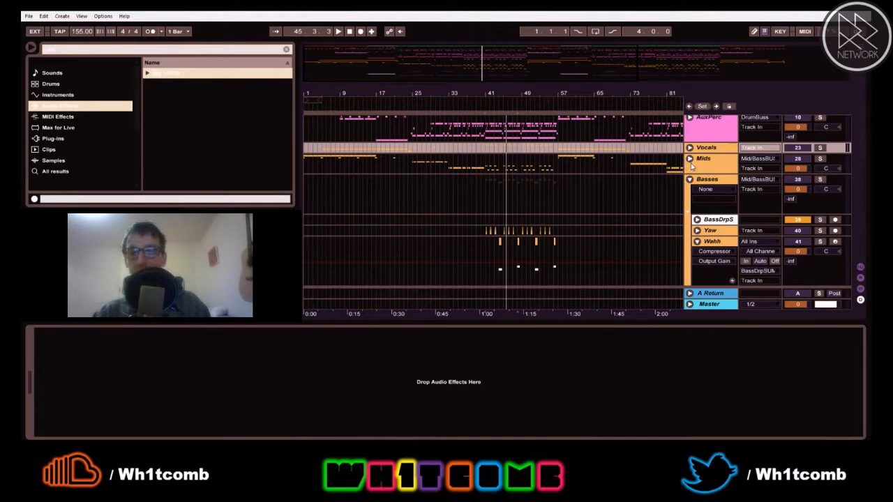
{"action": "left_click", "coordinate": [689, 158]}
{"action": "scroll", "coordinate": [613, 209], "scroll_direction": "down", "scroll_amount": 5}
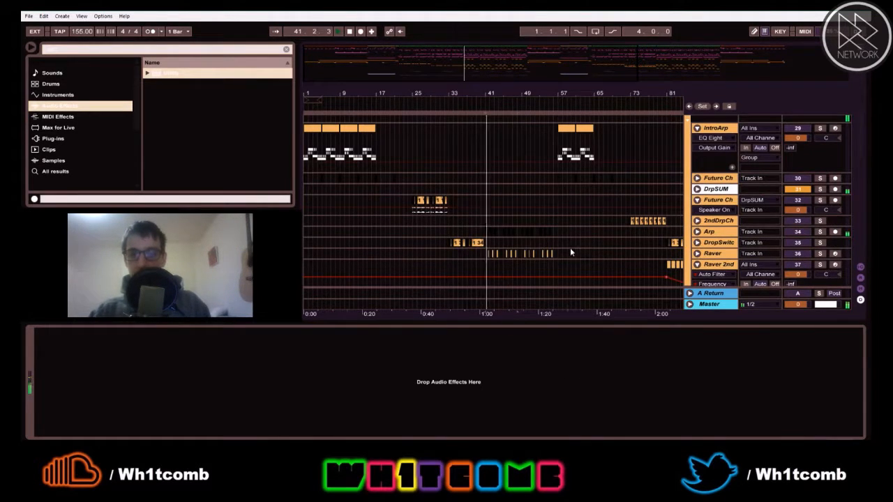
{"action": "scroll", "coordinate": [571, 258], "scroll_direction": "down", "scroll_amount": 1}
{"action": "left_click_drag", "start_coordinate": [526, 98], "coordinate": [510, 136]}
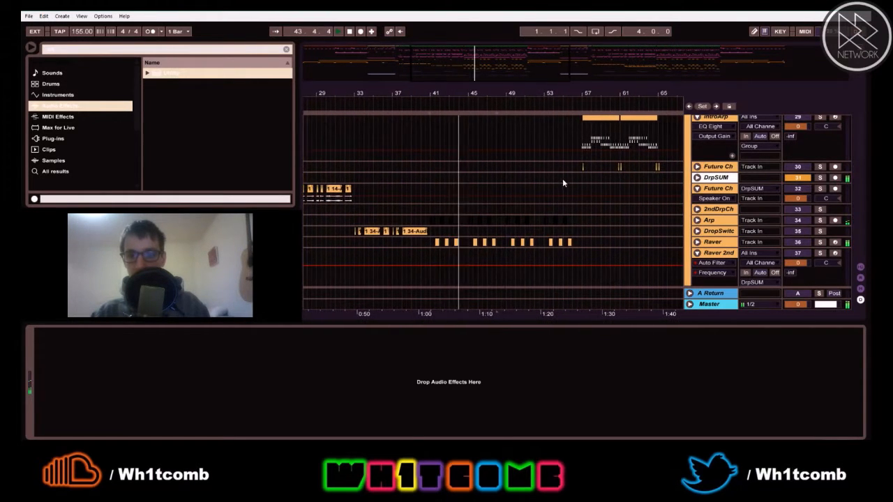
Set the Dry/Wet of the Amp on the Wahh bass track to 50 % while auditioning its first clip
{"action": "scroll", "coordinate": [561, 180], "scroll_direction": "up", "scroll_amount": 2}
{"action": "scroll", "coordinate": [563, 181], "scroll_direction": "down", "scroll_amount": 6}
{"action": "scroll", "coordinate": [563, 176], "scroll_direction": "down", "scroll_amount": 3}
{"action": "scroll", "coordinate": [563, 173], "scroll_direction": "up", "scroll_amount": 6}
{"action": "scroll", "coordinate": [685, 132], "scroll_direction": "up", "scroll_amount": 6}
{"action": "scroll", "coordinate": [686, 159], "scroll_direction": "down", "scroll_amount": 6}
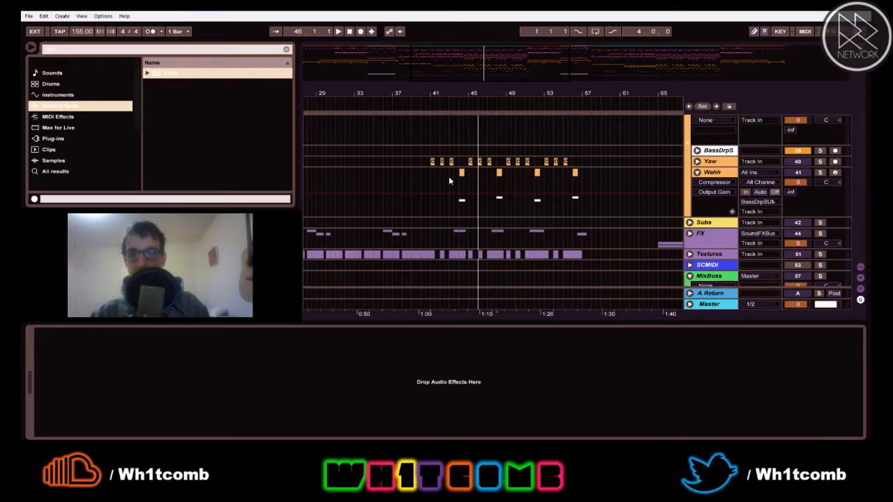
{"action": "left_click", "coordinate": [459, 185]}
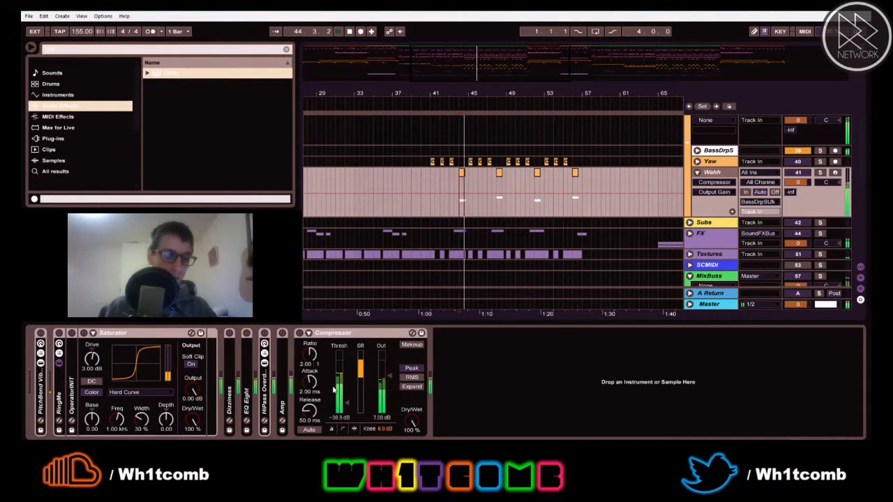
{"action": "double_click", "coordinate": [283, 396]}
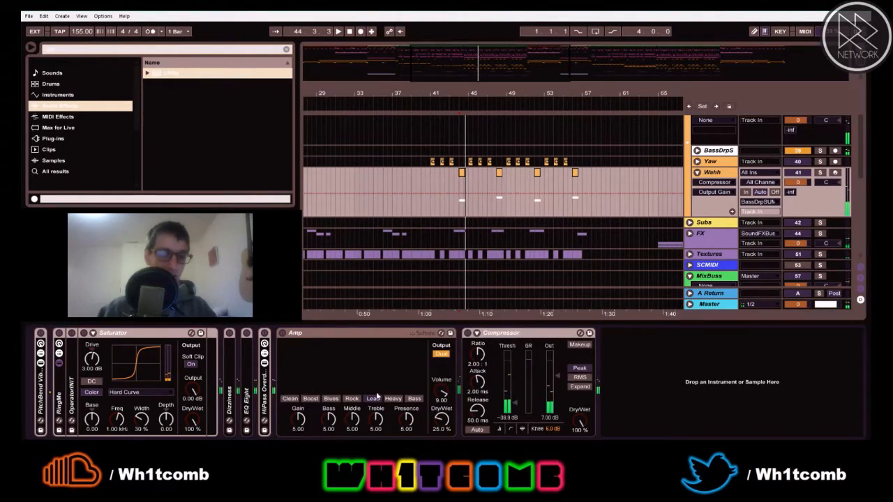
{"action": "left_click", "coordinate": [435, 428]}
{"action": "key", "text": "space"}
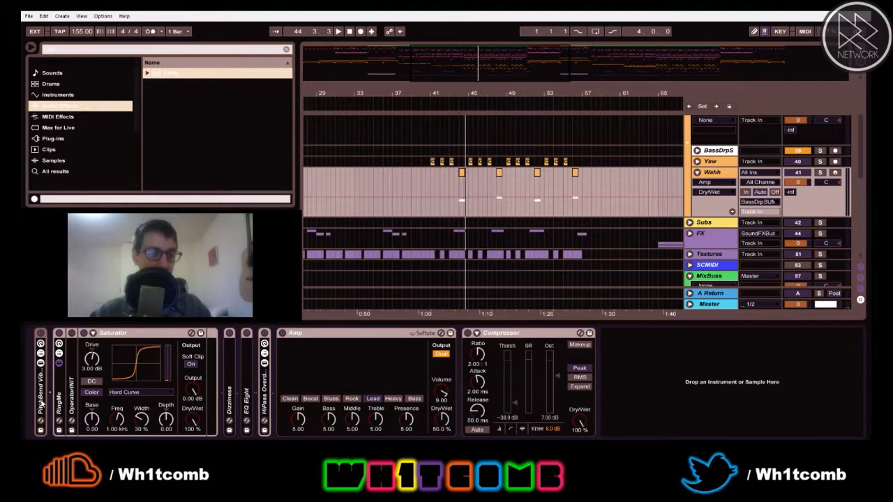
Raise the Vibrato macro in the Wahh track's PitchBend Vibrato rack to an LFO depth of 16.1 % and audition it
{"action": "double_click", "coordinate": [39, 397]}
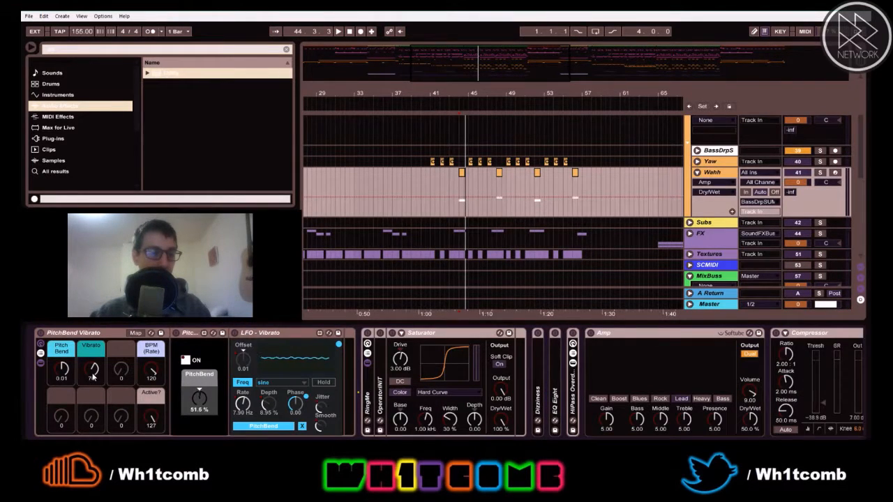
{"action": "left_click_drag", "start_coordinate": [93, 378], "coordinate": [94, 361]}
{"action": "key", "text": "space"}
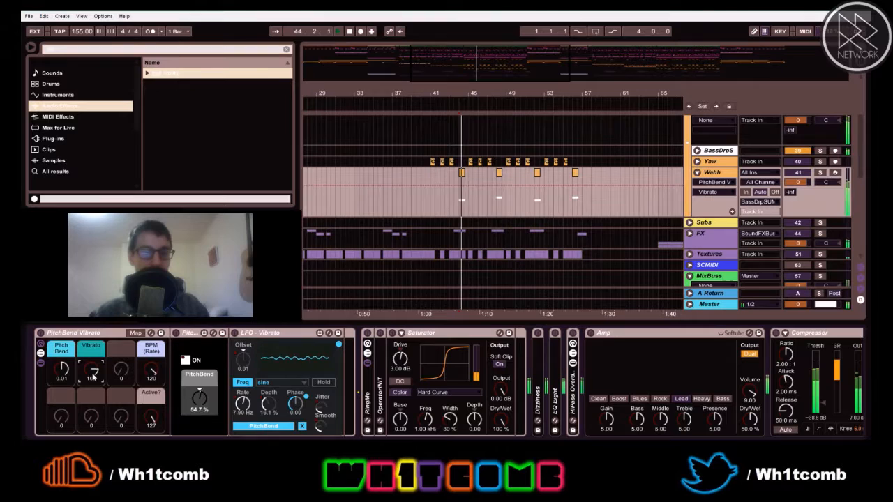
{"action": "key", "text": "space"}
{"action": "double_click", "coordinate": [75, 333]}
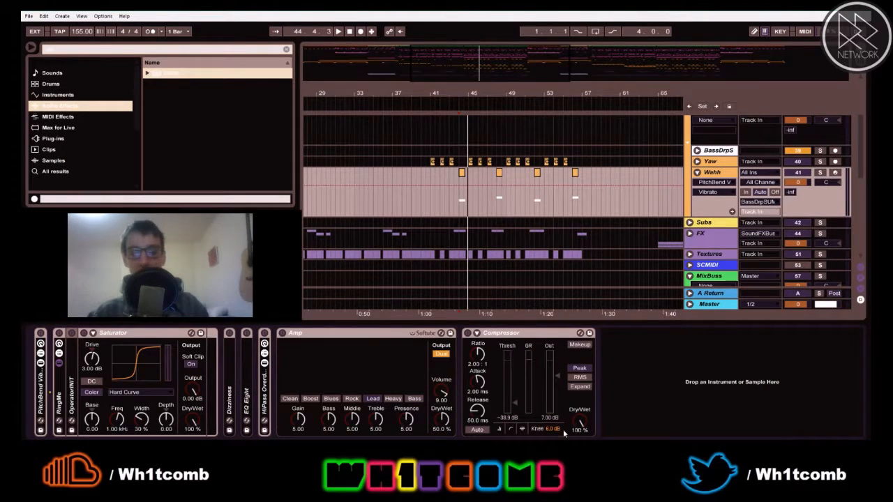
Set the Wahh track's Compressor output gain to 3 dB, replay the section and collapse the Compressor and Amp
{"action": "left_click", "coordinate": [544, 419]}
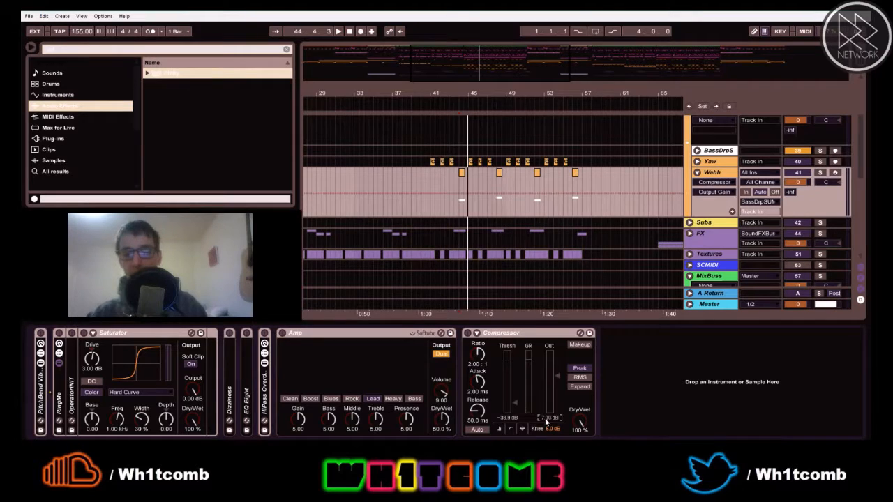
{"action": "type", "text": "5"}
{"action": "key", "text": "Return"}
{"action": "key", "text": "space"}
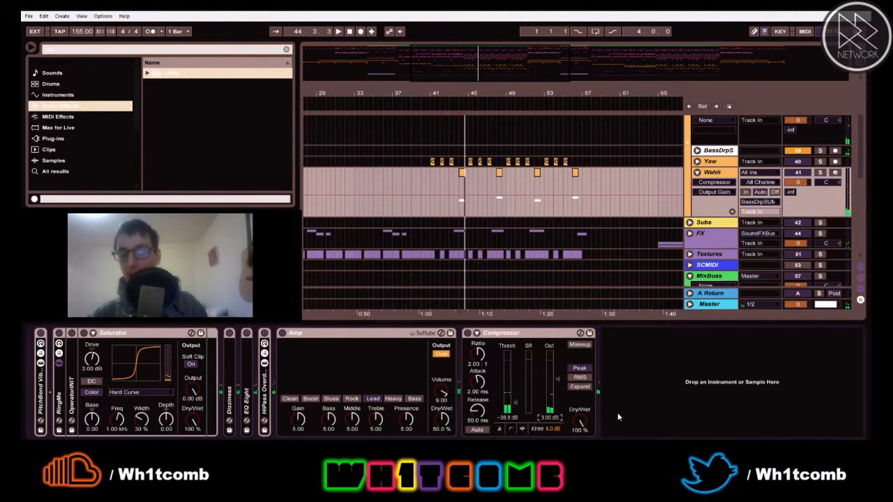
{"action": "double_click", "coordinate": [501, 332]}
{"action": "double_click", "coordinate": [366, 334]}
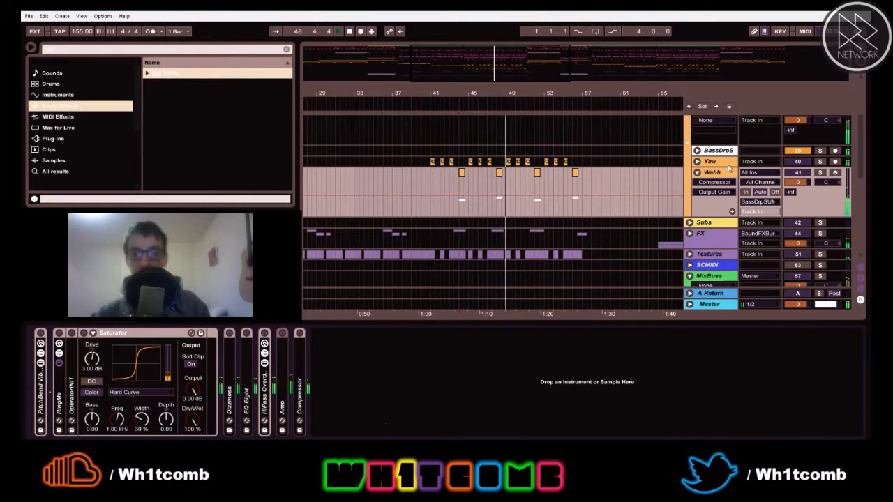
Fold the Basses group and unfold the Subs group in the arrangement
{"action": "scroll", "coordinate": [621, 190], "scroll_direction": "up", "scroll_amount": 1}
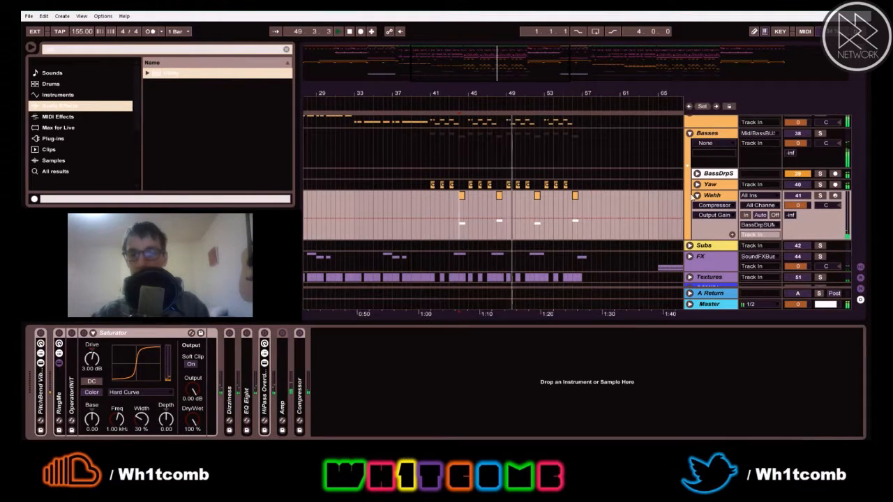
{"action": "left_click", "coordinate": [689, 135]}
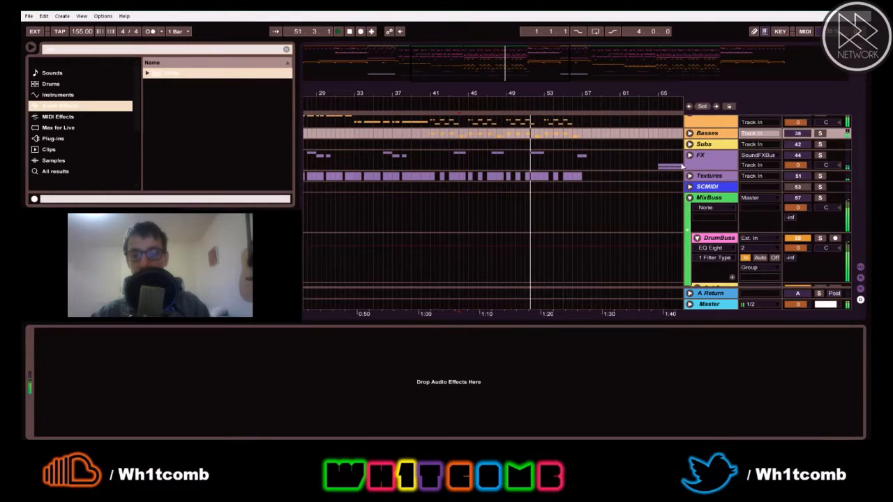
{"action": "scroll", "coordinate": [656, 189], "scroll_direction": "up", "scroll_amount": 3}
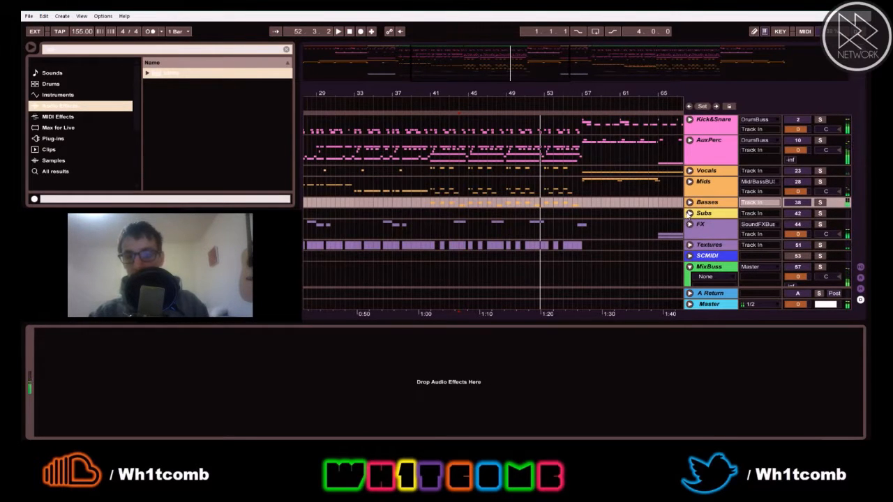
{"action": "left_click", "coordinate": [689, 214]}
Audition the full mix with the whole arrangement in view, starting playback from about bars 32, 25 and 38
{"action": "left_click_drag", "start_coordinate": [472, 94], "coordinate": [473, 49]}
{"action": "left_click", "coordinate": [395, 195]}
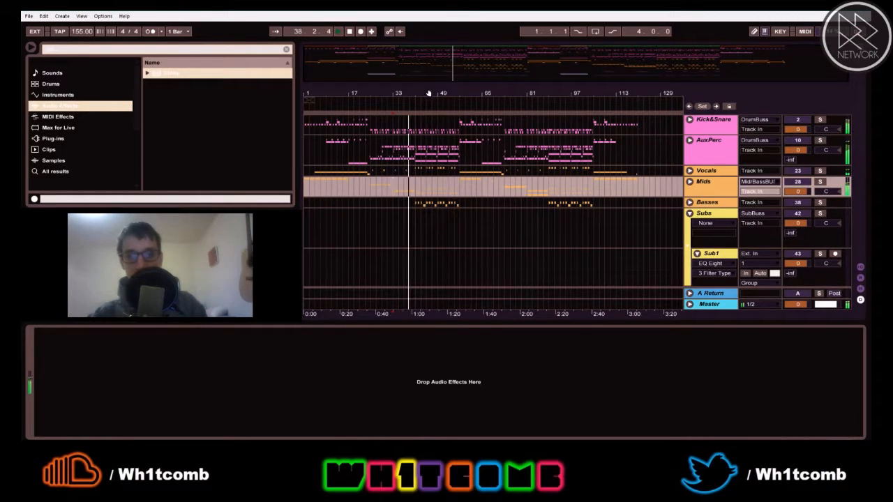
{"action": "scroll", "coordinate": [529, 180], "scroll_direction": "down", "scroll_amount": 3}
{"action": "scroll", "coordinate": [527, 174], "scroll_direction": "up", "scroll_amount": 3}
{"action": "left_click", "coordinate": [374, 193]}
{"action": "key", "text": "space"}
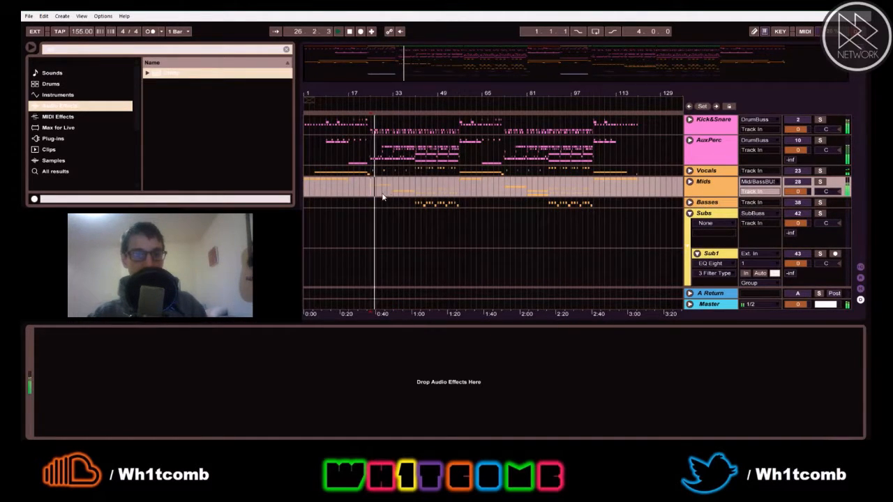
{"action": "left_click", "coordinate": [411, 194]}
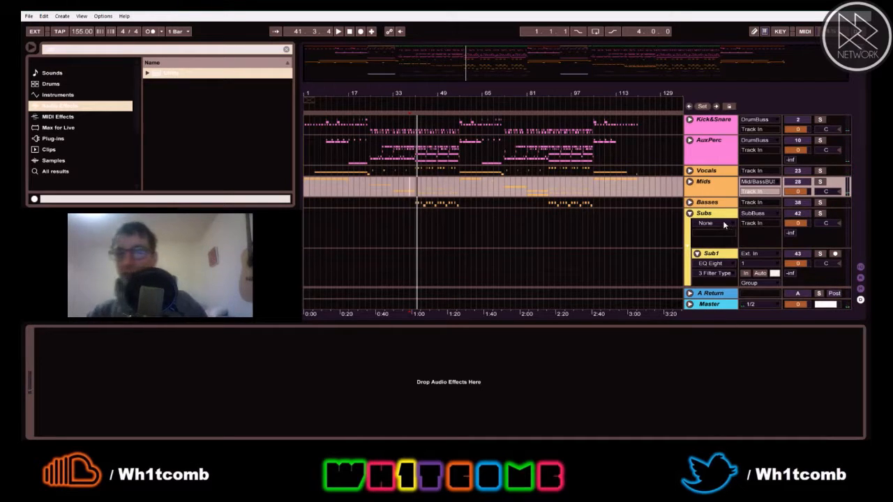
Fold the Subs group and select its group track
{"action": "scroll", "coordinate": [704, 221], "scroll_direction": "down", "scroll_amount": 2}
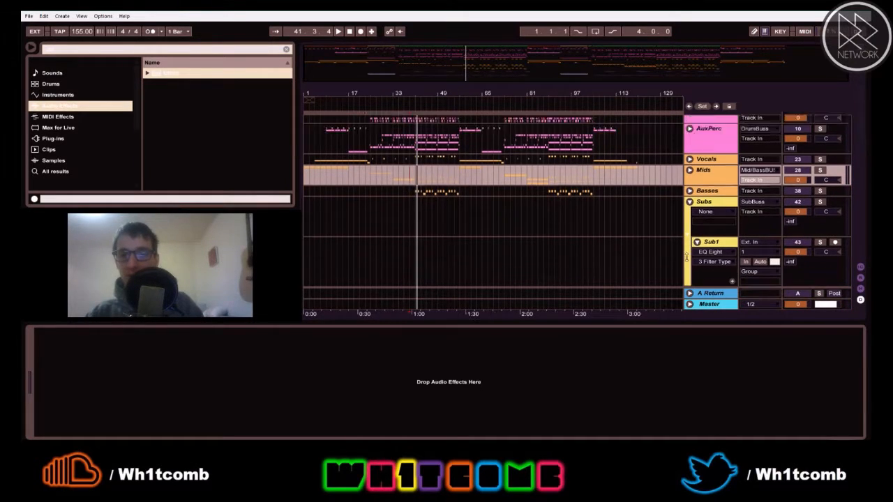
{"action": "left_click", "coordinate": [690, 179]}
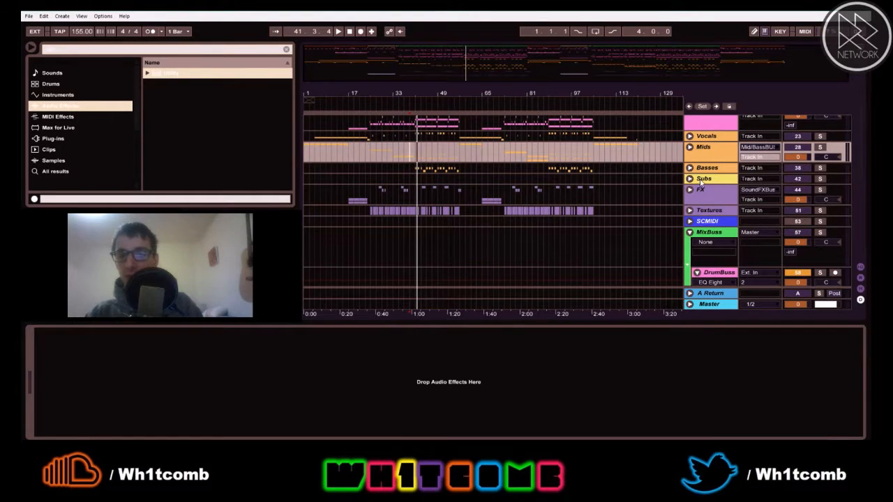
{"action": "left_click", "coordinate": [701, 181]}
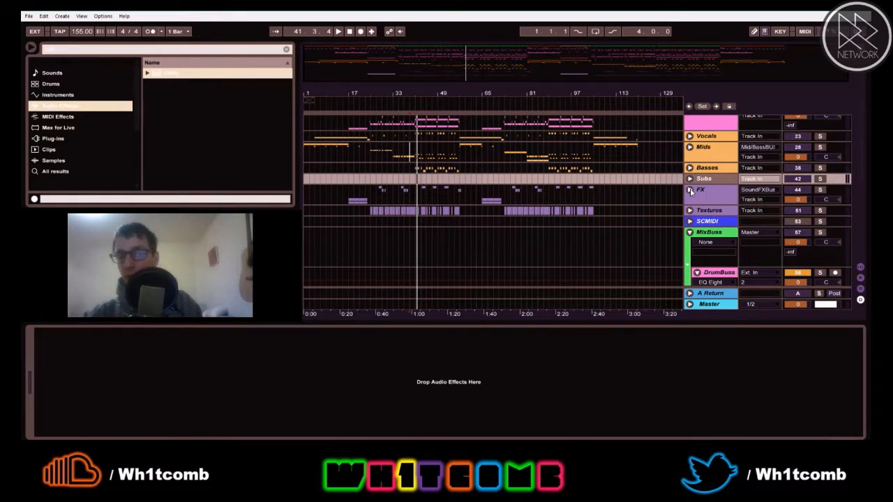
{"action": "left_click", "coordinate": [691, 191]}
{"action": "scroll", "coordinate": [701, 198], "scroll_direction": "down", "scroll_amount": 2}
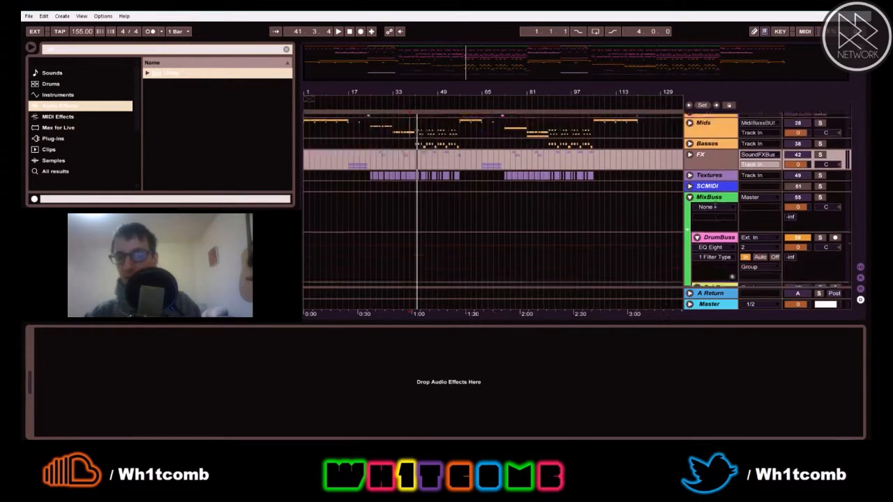
{"action": "scroll", "coordinate": [649, 216], "scroll_direction": "up", "scroll_amount": 4}
Unfold the Mids group, audition the track from about bar 55 and fold the group again
{"action": "left_click", "coordinate": [675, 200]}
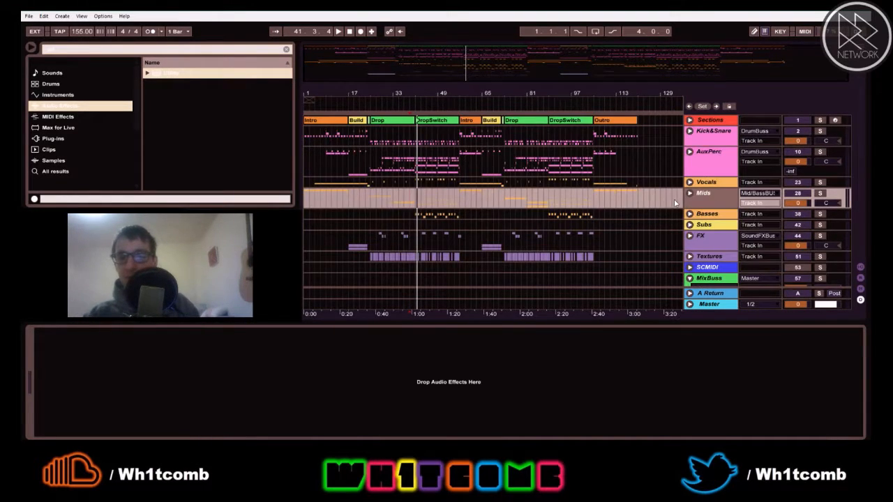
{"action": "scroll", "coordinate": [674, 203], "scroll_direction": "down", "scroll_amount": 1}
{"action": "scroll", "coordinate": [667, 203], "scroll_direction": "down", "scroll_amount": 1}
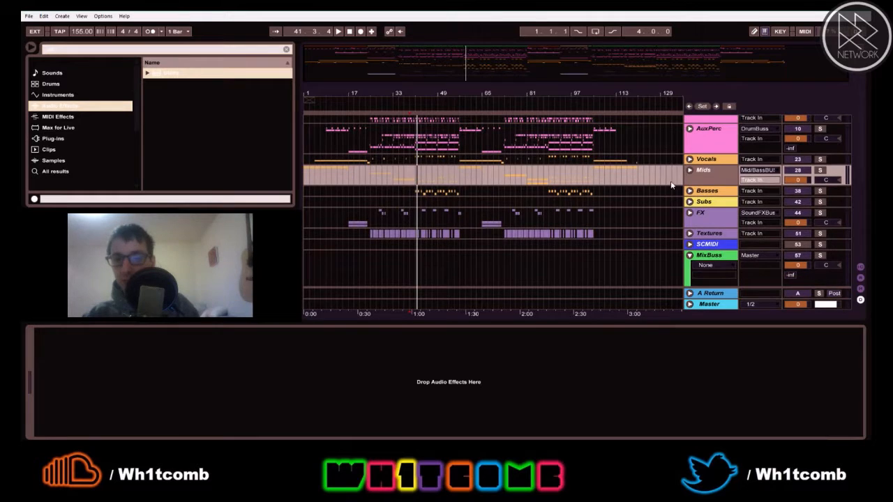
{"action": "left_click", "coordinate": [690, 171]}
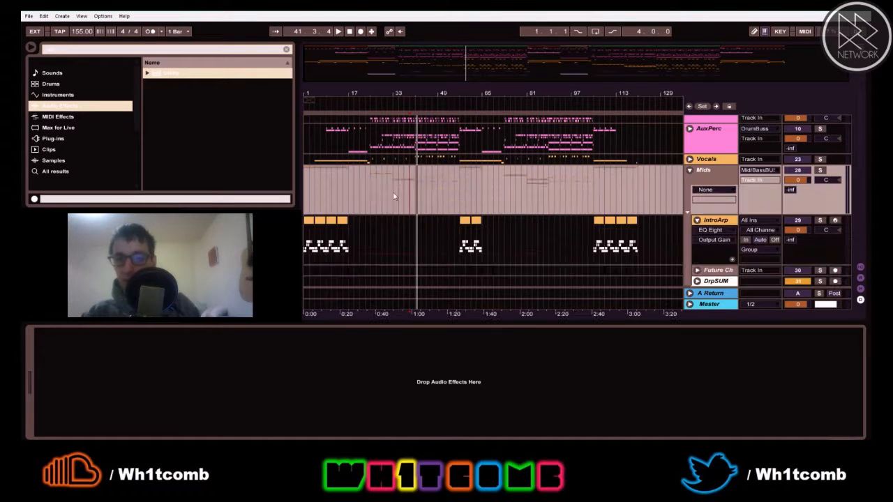
{"action": "left_click", "coordinate": [455, 200]}
{"action": "key", "text": "space"}
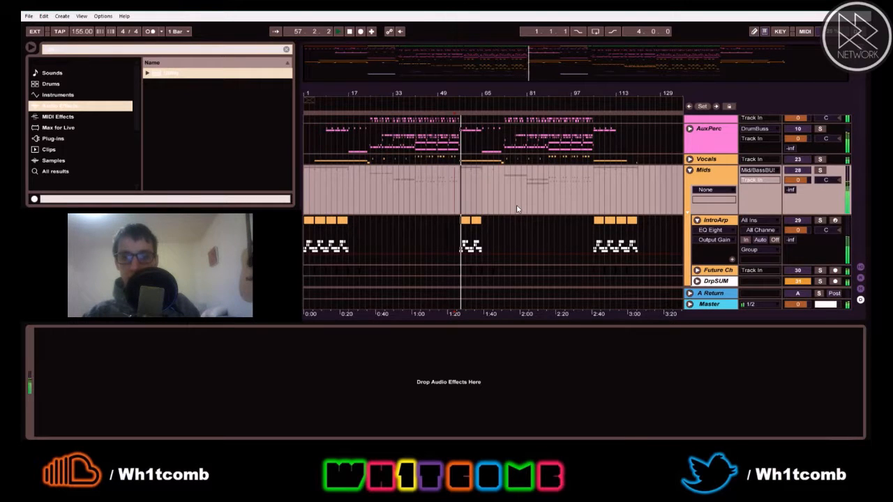
{"action": "scroll", "coordinate": [544, 199], "scroll_direction": "down", "scroll_amount": 2}
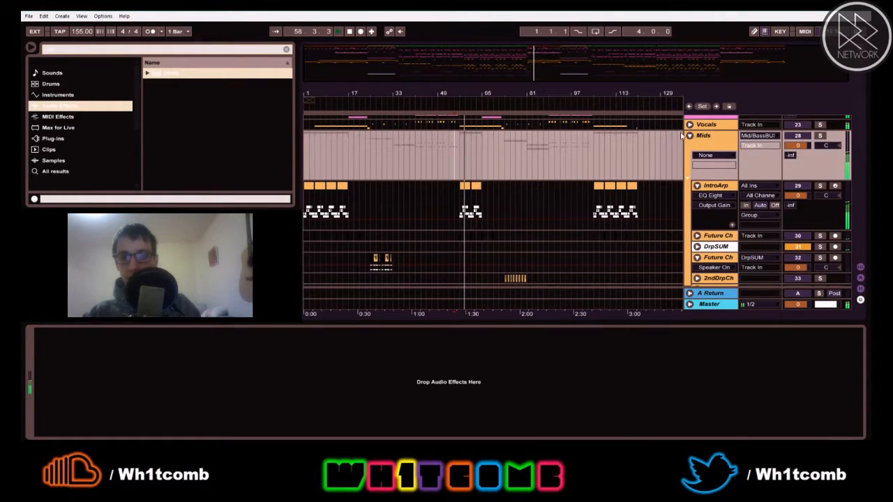
{"action": "left_click", "coordinate": [690, 136]}
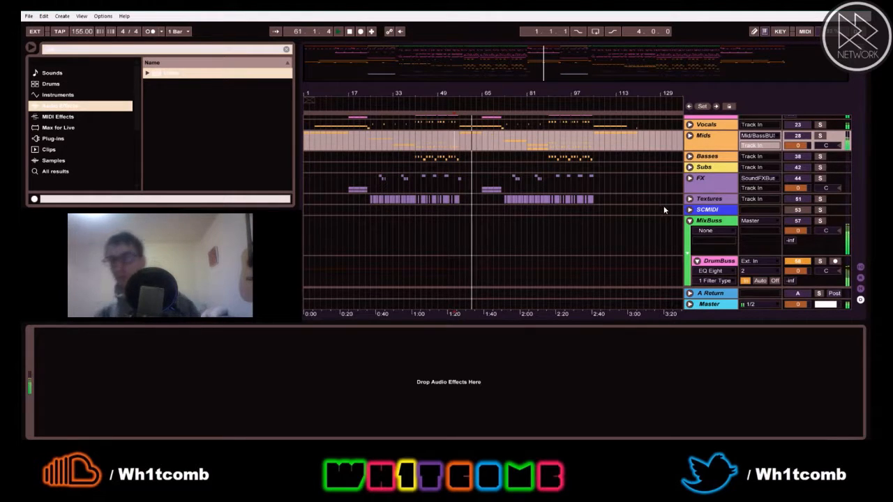
Select the DrumBuss track, clear the browser search and find EQ Eight among the audio effects
{"action": "scroll", "coordinate": [664, 186], "scroll_direction": "down", "scroll_amount": 4}
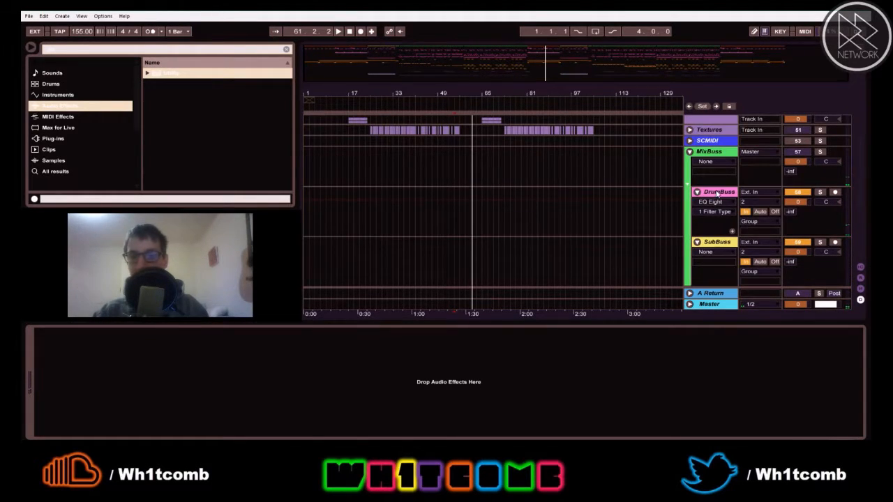
{"action": "left_click", "coordinate": [718, 192]}
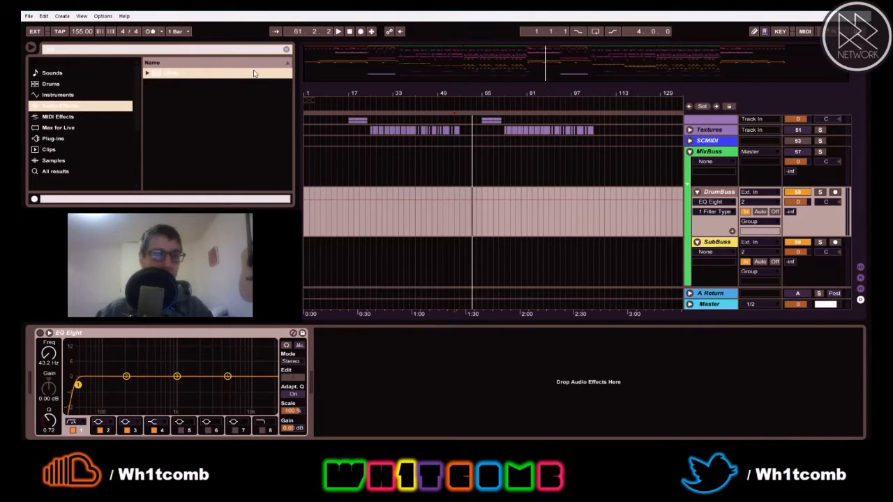
{"action": "left_click", "coordinate": [285, 50]}
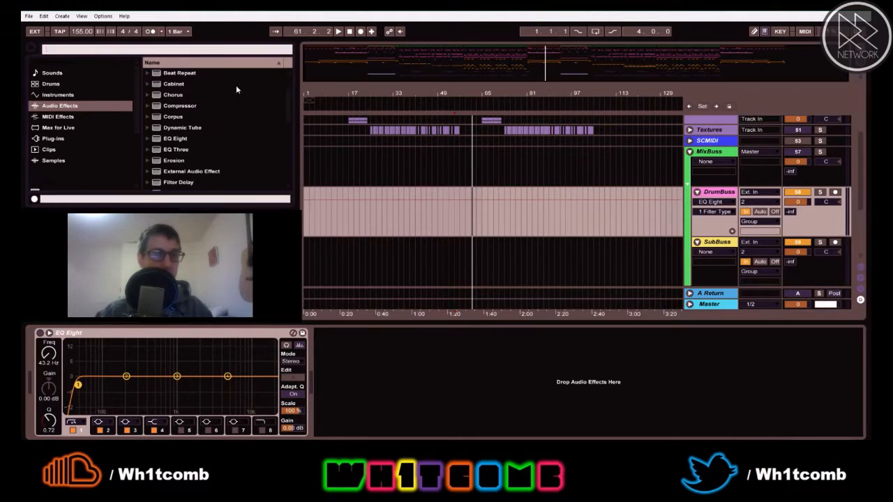
{"action": "left_click", "coordinate": [67, 109]}
{"action": "scroll", "coordinate": [173, 124], "scroll_direction": "down", "scroll_amount": 5}
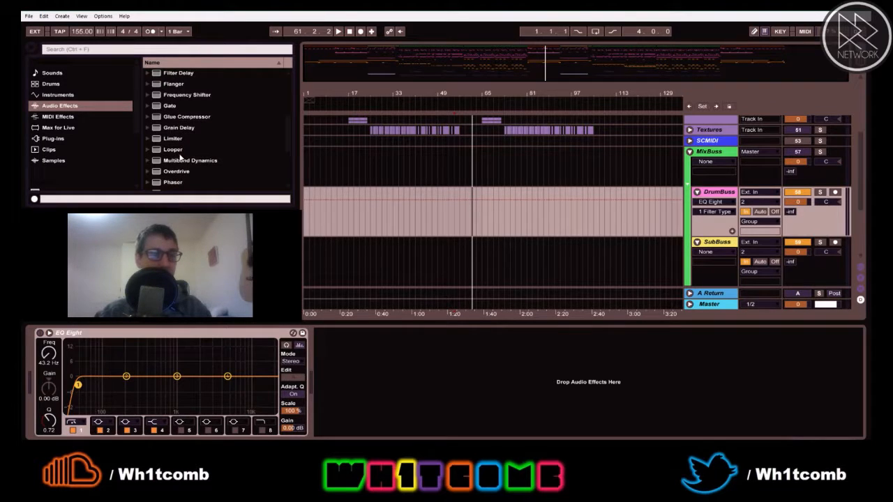
{"action": "scroll", "coordinate": [181, 166], "scroll_direction": "down", "scroll_amount": 5}
{"action": "left_click", "coordinate": [197, 162]}
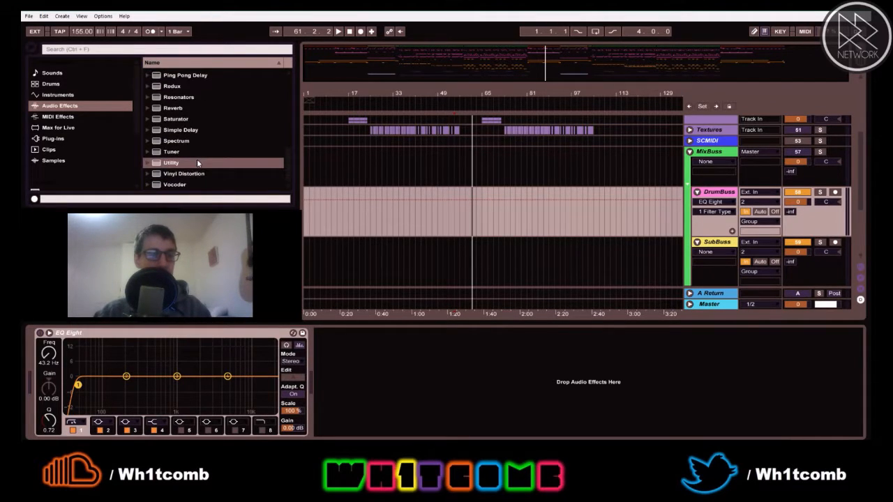
{"action": "scroll", "coordinate": [192, 160], "scroll_direction": "up", "scroll_amount": 9}
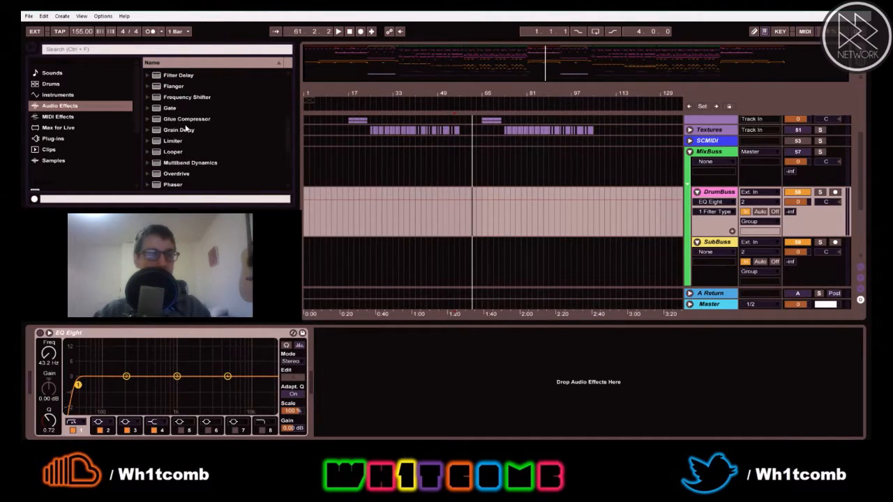
{"action": "scroll", "coordinate": [183, 112], "scroll_direction": "up", "scroll_amount": 4}
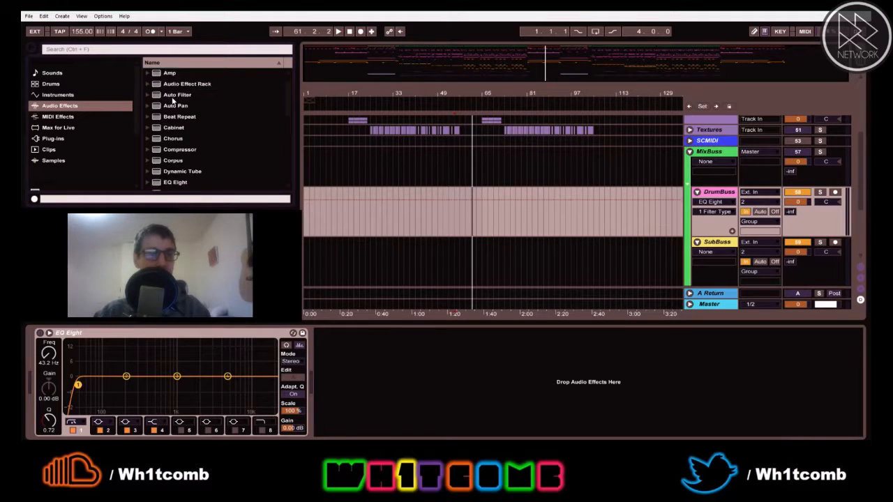
{"action": "scroll", "coordinate": [187, 109], "scroll_direction": "down", "scroll_amount": 2}
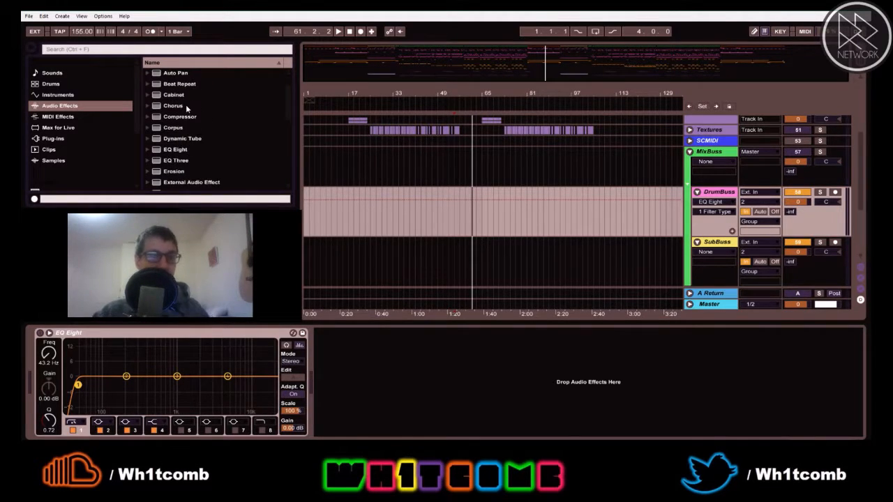
{"action": "scroll", "coordinate": [179, 126], "scroll_direction": "down", "scroll_amount": 2}
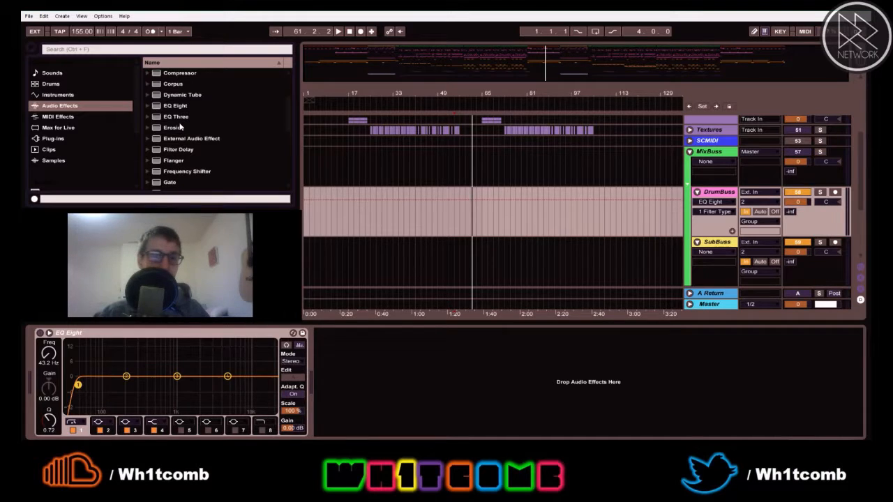
{"action": "left_click", "coordinate": [161, 108]}
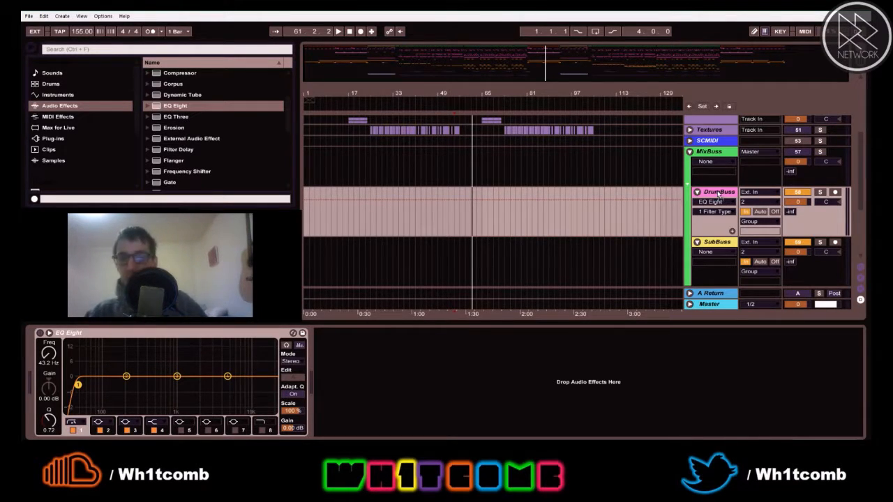
Load another EQ Eight onto DrumBuss, and delete both EQ Eights from the track
{"action": "left_click_drag", "start_coordinate": [709, 191], "coordinate": [712, 201]}
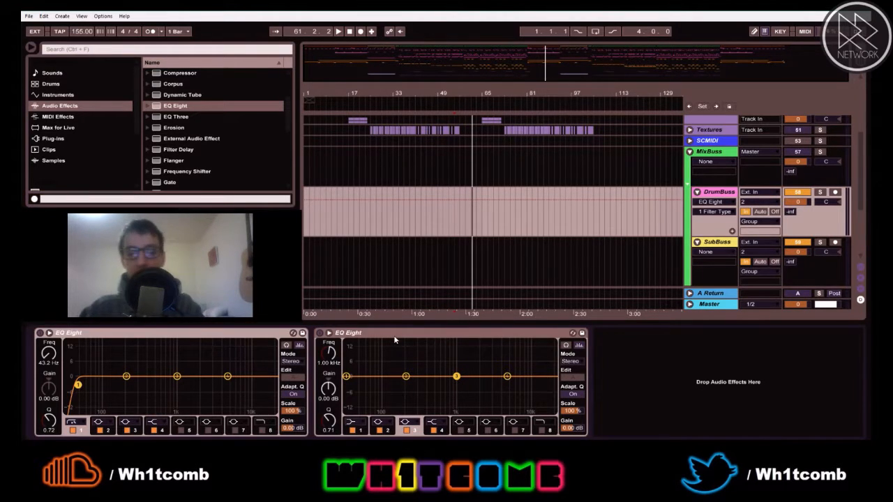
{"action": "key", "text": "Delete"}
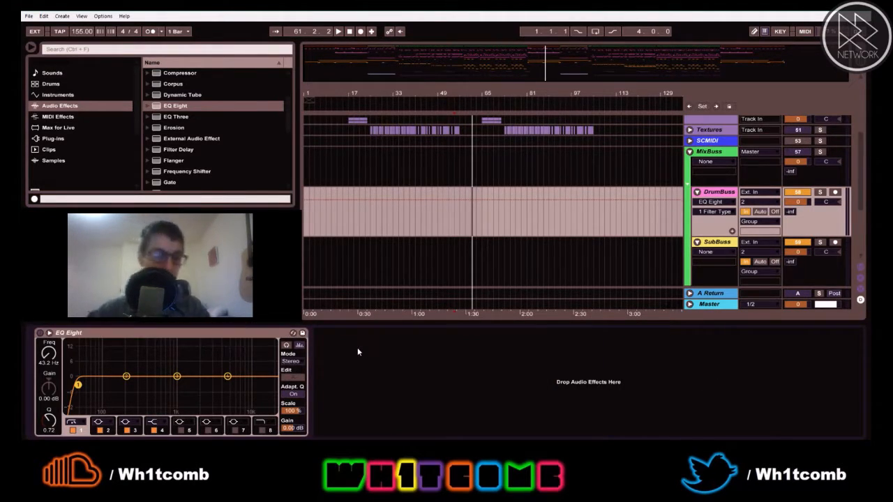
{"action": "key", "text": "Delete"}
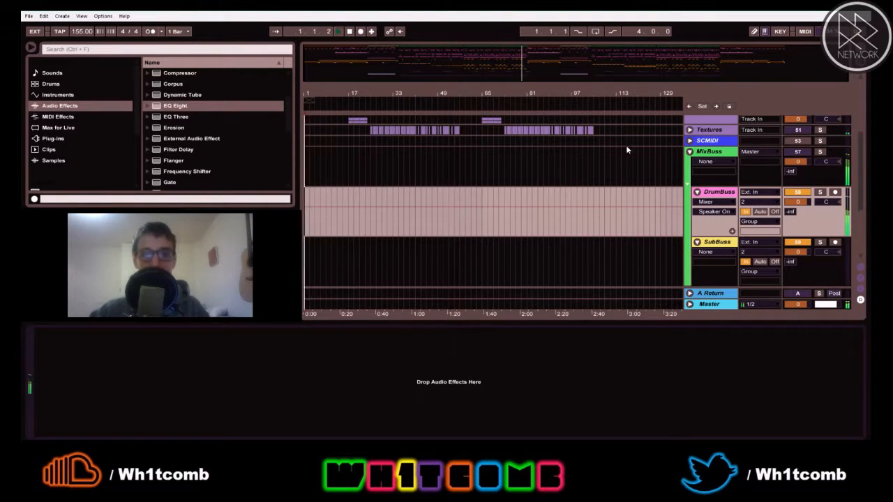
Add a fresh EQ Eight to DrumBuss and make band 1 a low cut at 36.7 Hz with a Q of 0.66
{"action": "left_click", "coordinate": [721, 194]}
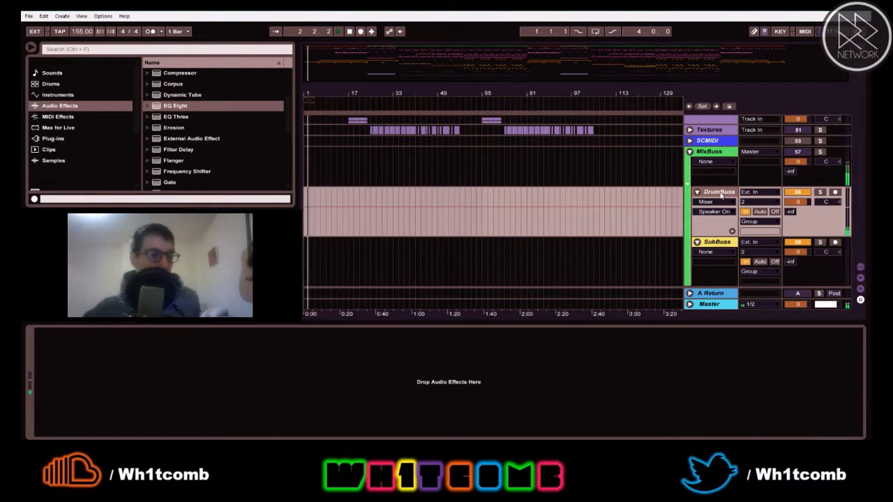
{"action": "left_click_drag", "start_coordinate": [164, 110], "coordinate": [712, 193]}
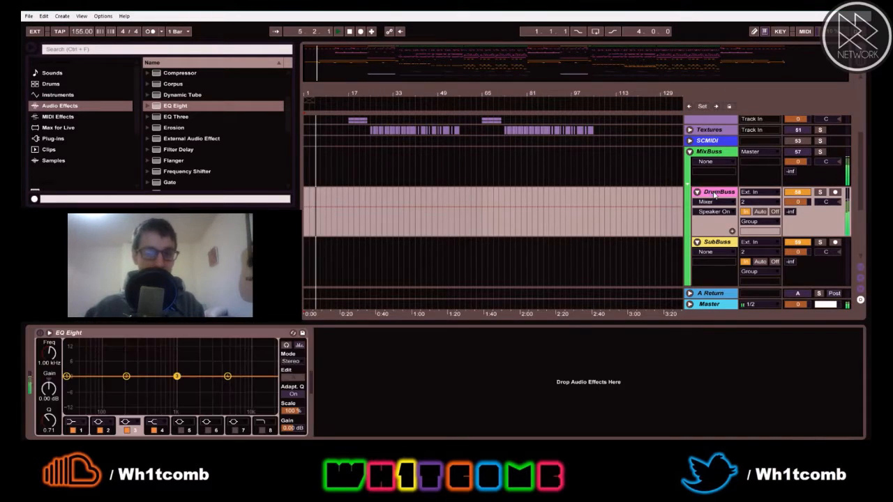
{"action": "left_click", "coordinate": [68, 377]}
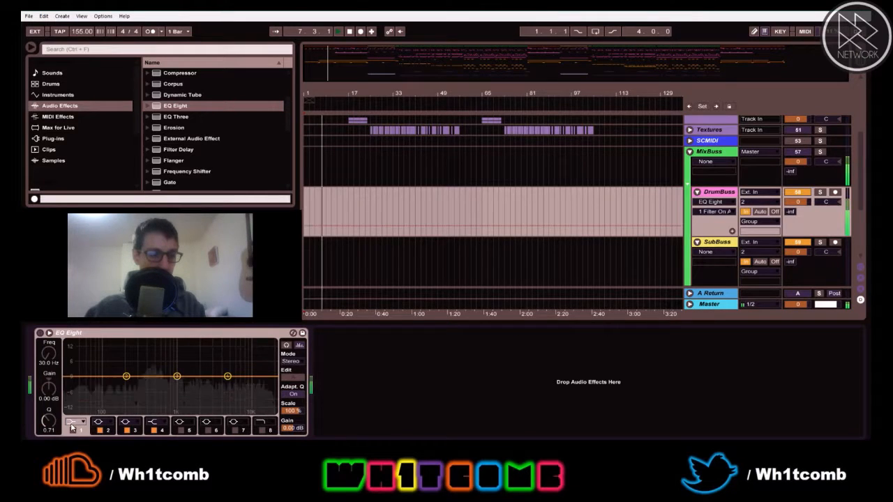
{"action": "left_click", "coordinate": [72, 427]}
{"action": "left_click", "coordinate": [75, 380]}
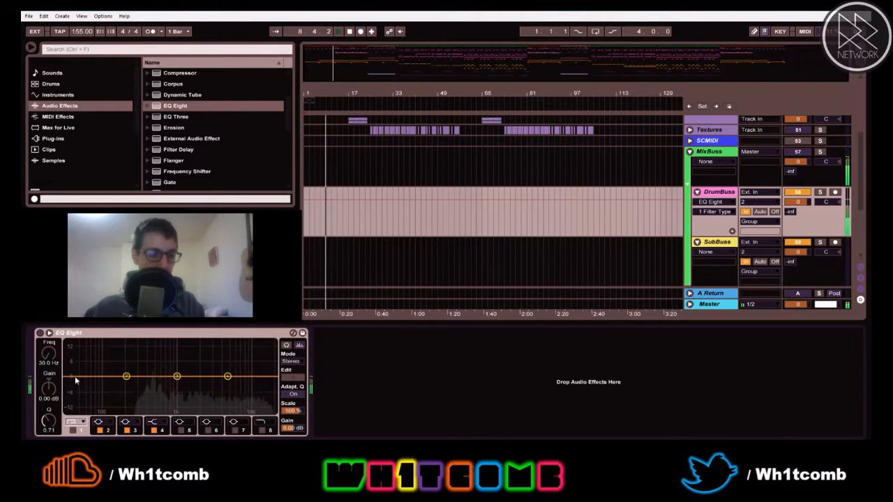
{"action": "left_click", "coordinate": [72, 430]}
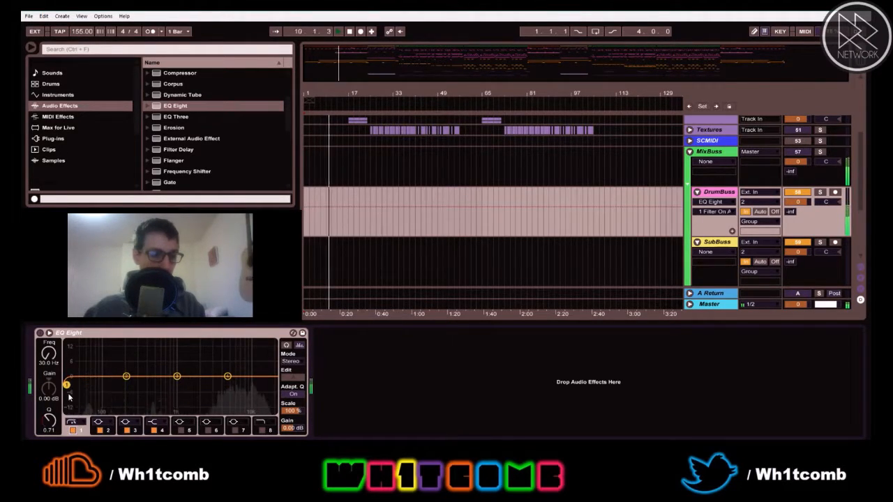
{"action": "left_click_drag", "start_coordinate": [67, 385], "coordinate": [73, 385]}
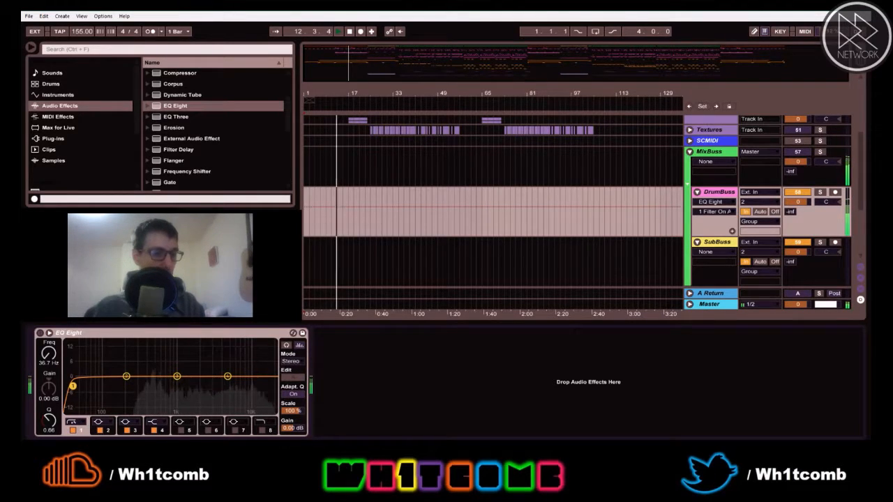
Play the track from about bar 23 and enable the band 8 high cut at 18 kHz in the DrumBuss EQ Eight
{"action": "key", "text": "space"}
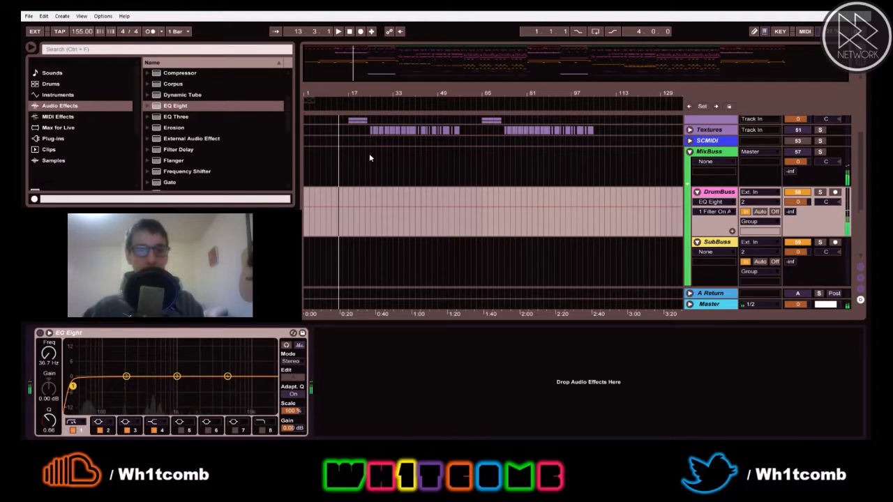
{"action": "left_click", "coordinate": [366, 160]}
{"action": "key", "text": "space"}
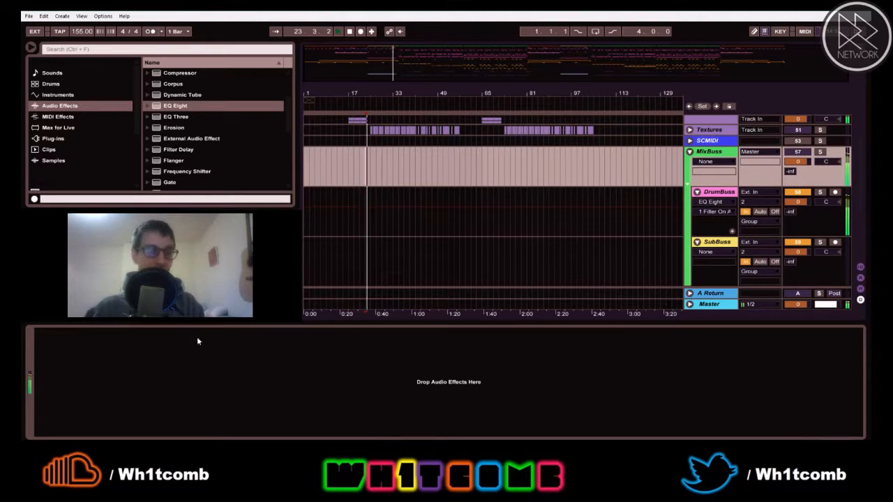
{"action": "left_click", "coordinate": [706, 197]}
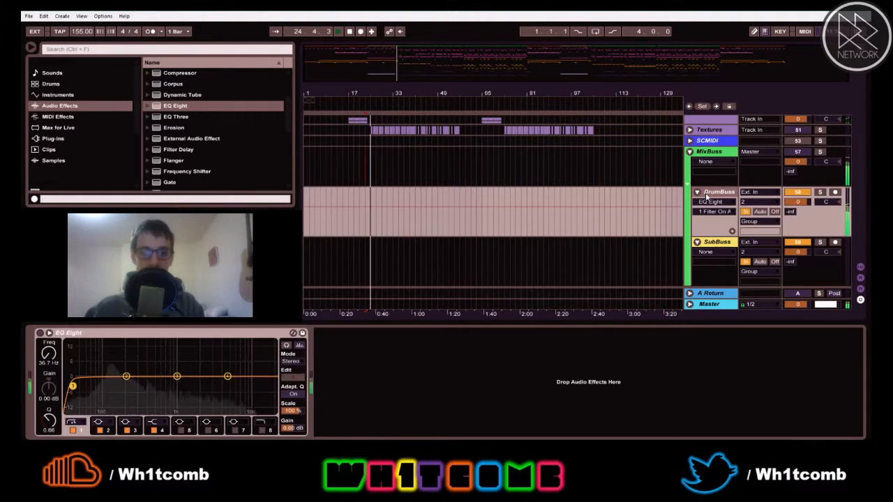
{"action": "left_click", "coordinate": [260, 429]}
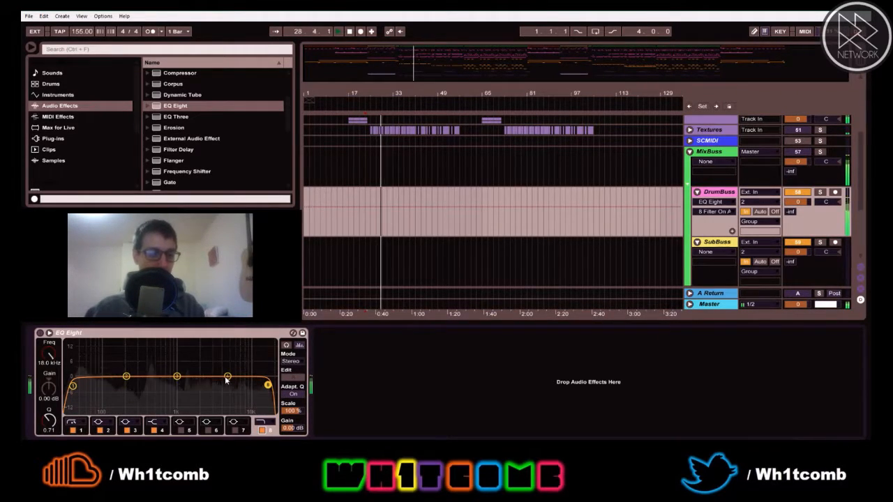
{"action": "key", "text": "space"}
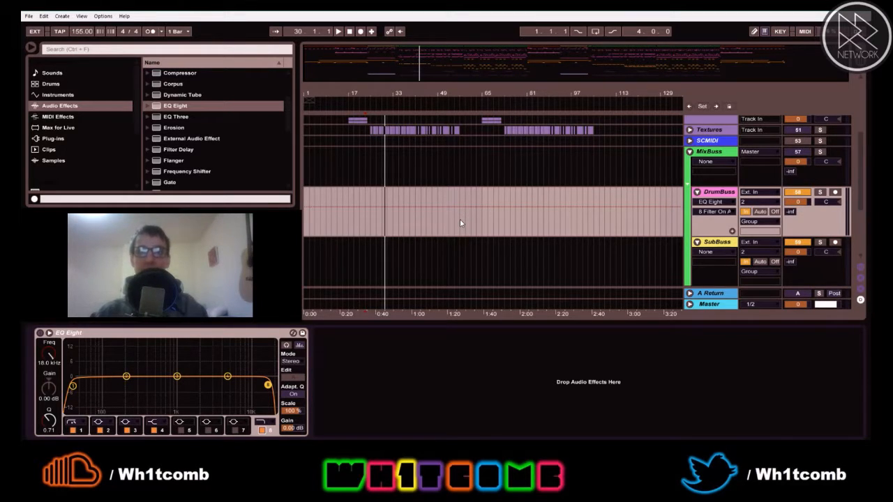
{"action": "key", "text": "space"}
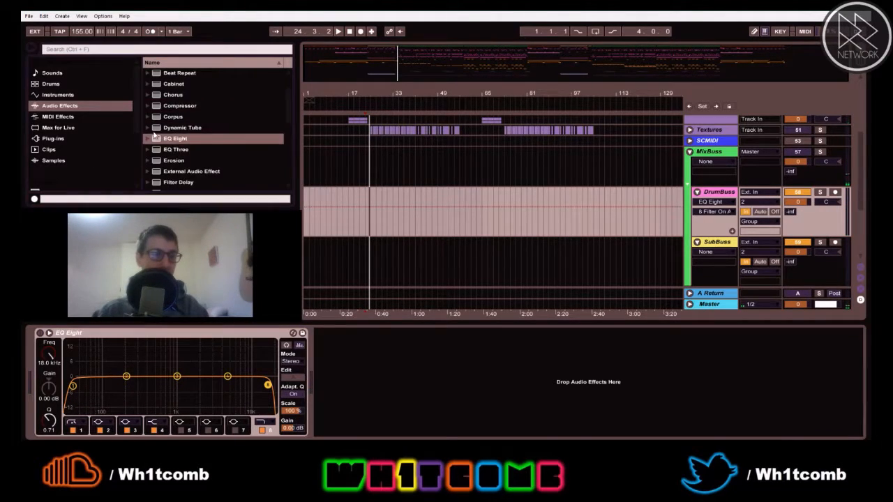
Load the Wh1tNYCompression.adg rack from the Wh1tcomb audio effect racks onto DrumBuss, after the EQ Eight
{"action": "scroll", "coordinate": [174, 132], "scroll_direction": "up", "scroll_amount": 4}
{"action": "scroll", "coordinate": [87, 124], "scroll_direction": "down", "scroll_amount": 5}
{"action": "left_click", "coordinate": [74, 162]}
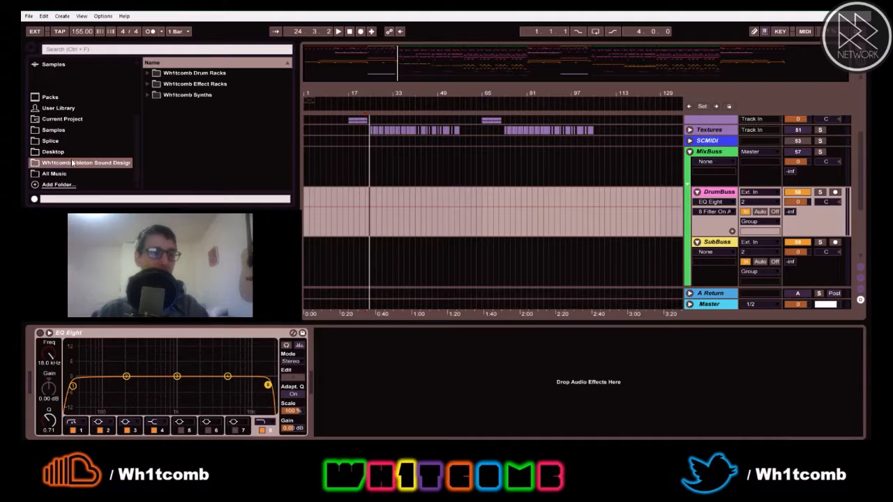
{"action": "left_click", "coordinate": [150, 84]}
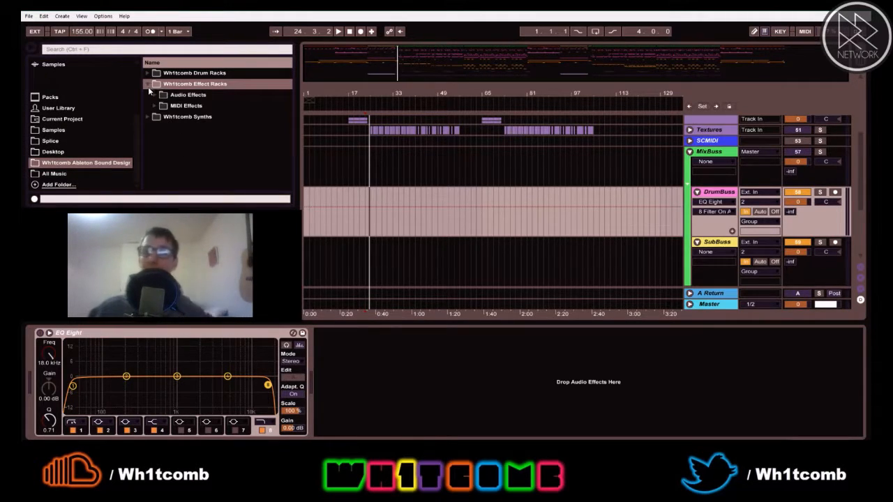
{"action": "left_click", "coordinate": [153, 95]}
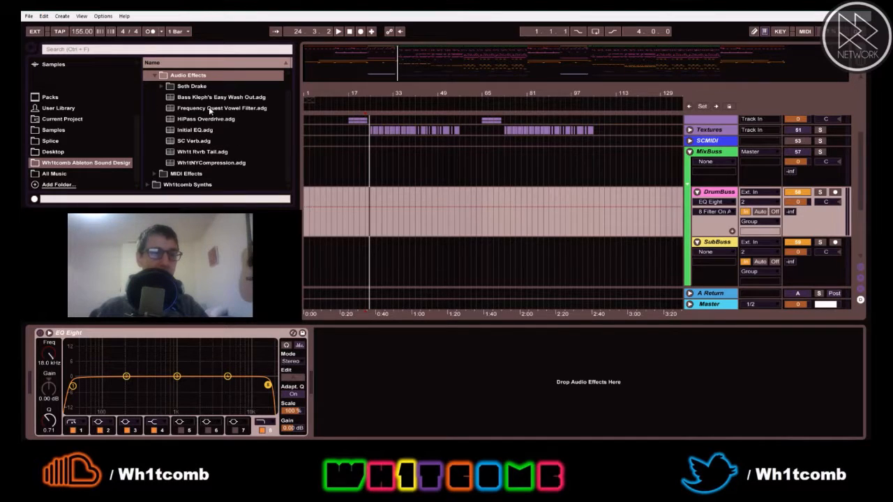
{"action": "left_click", "coordinate": [180, 162]}
{"action": "left_click_drag", "start_coordinate": [181, 165], "coordinate": [463, 386]}
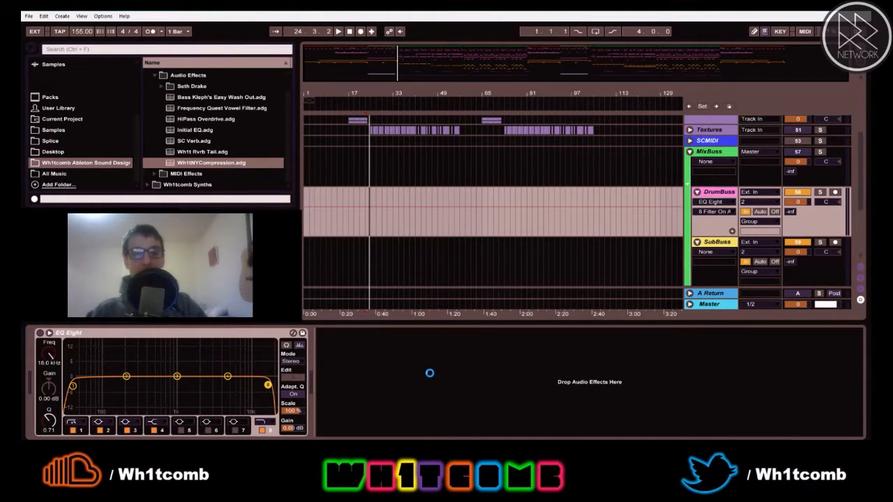
{"action": "left_click_drag", "start_coordinate": [430, 373], "coordinate": [395, 350]}
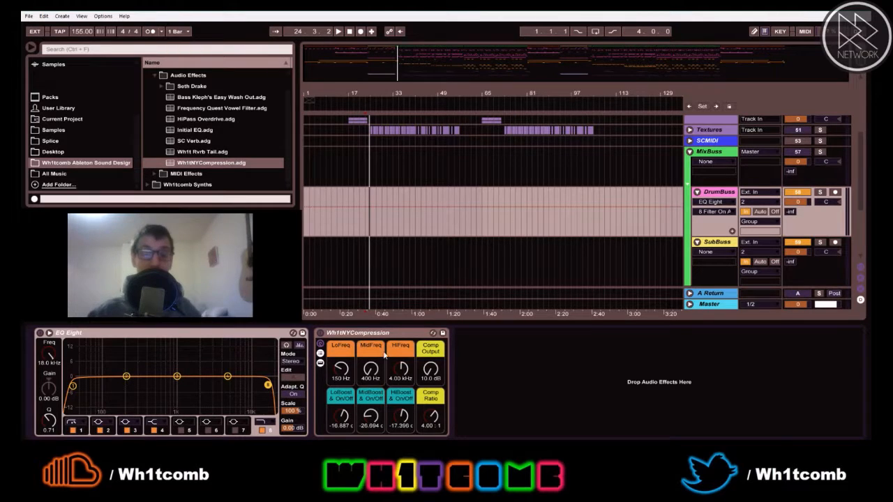
Show the rack's chains, play with DrumBuss and the Lo chain soloed, and set LoFreq to 151 Hz
{"action": "left_click", "coordinate": [320, 353]}
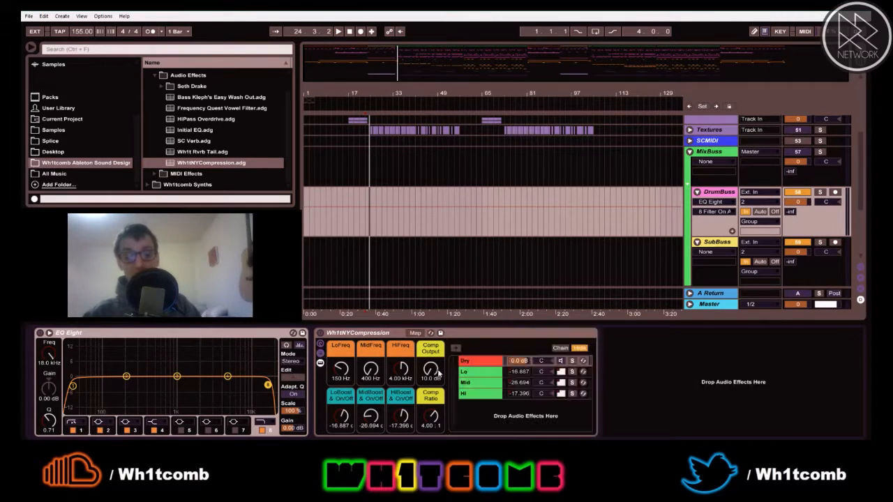
{"action": "left_click", "coordinate": [572, 372]}
{"action": "key", "text": "space"}
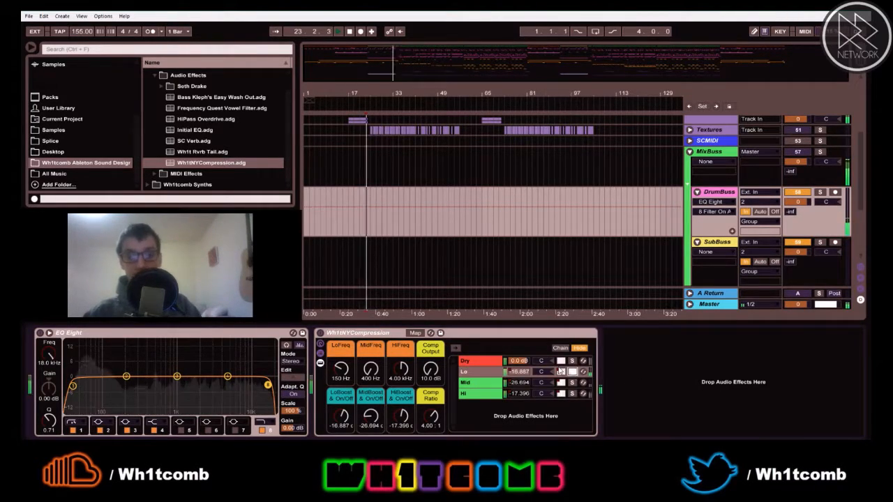
{"action": "left_click", "coordinate": [718, 192]}
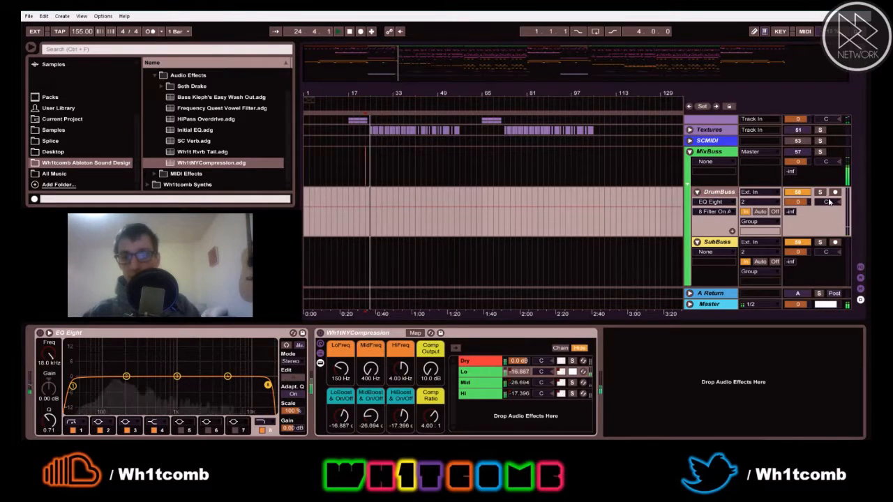
{"action": "left_click", "coordinate": [820, 192]}
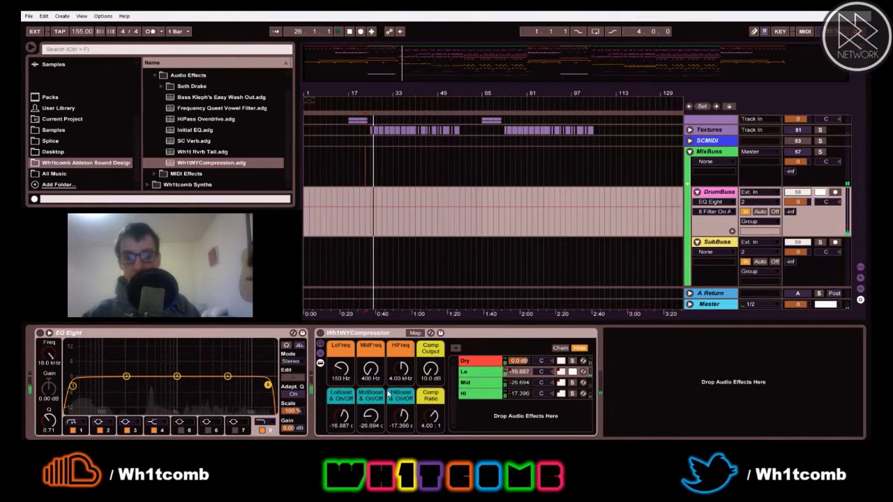
{"action": "mouse_move", "coordinate": [341, 369]}
{"action": "left_mouse_down"}
{"action": "mouse_move", "coordinate": [341, 357]}
{"action": "mouse_move", "coordinate": [341, 369]}
{"action": "left_mouse_up"}
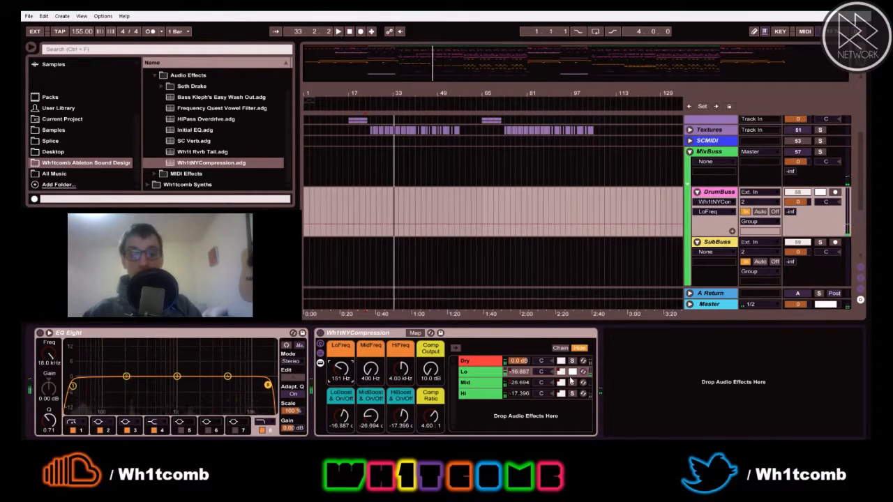
Solo the Mid chain to set MidFreq to 672 Hz, and solo the Hi chain to set HiFreq to 4.26 kHz, ending with no chain soloed
{"action": "left_click", "coordinate": [573, 385]}
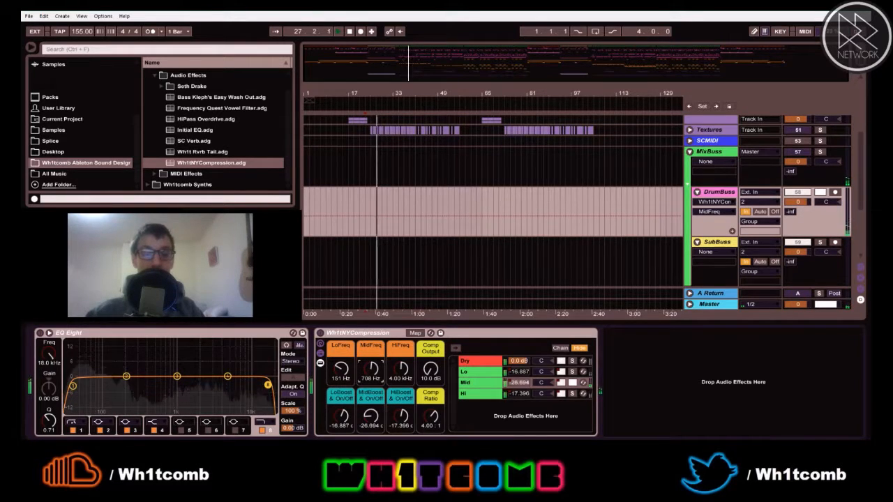
{"action": "mouse_move", "coordinate": [373, 374]}
{"action": "left_mouse_down"}
{"action": "mouse_move", "coordinate": [373, 358]}
{"action": "mouse_move", "coordinate": [373, 377]}
{"action": "left_mouse_up"}
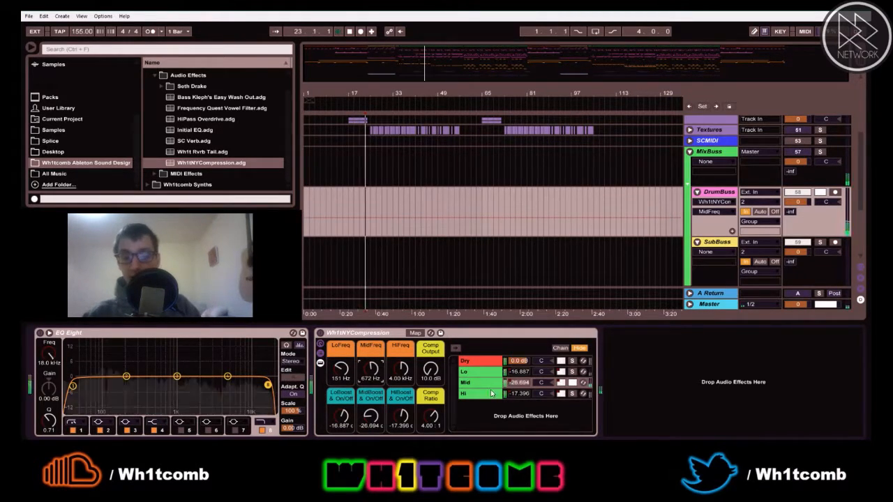
{"action": "left_click", "coordinate": [571, 395]}
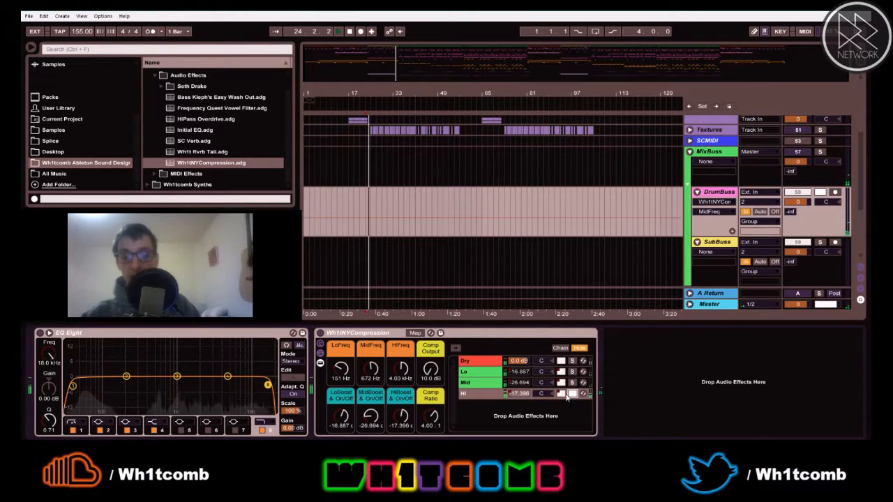
{"action": "left_click_drag", "start_coordinate": [402, 369], "coordinate": [392, 377]}
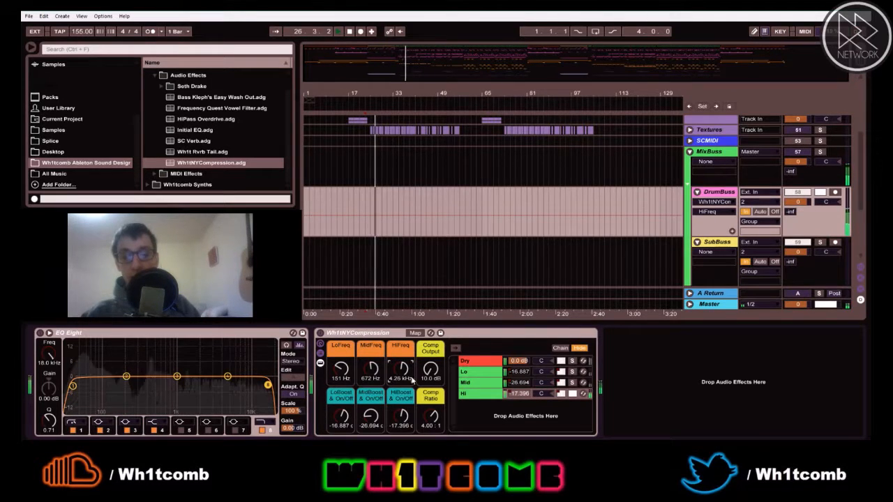
{"action": "left_click", "coordinate": [571, 394]}
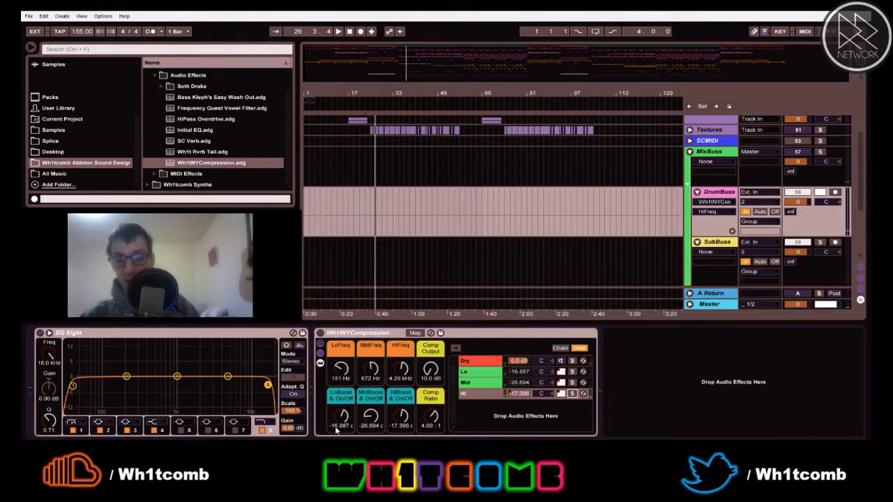
Lower the rack's LoBoost, MidBoost and HiBoost to -35.0 dB and start playback
{"action": "left_click_drag", "start_coordinate": [341, 417], "coordinate": [406, 420]}
{"action": "key", "text": "space"}
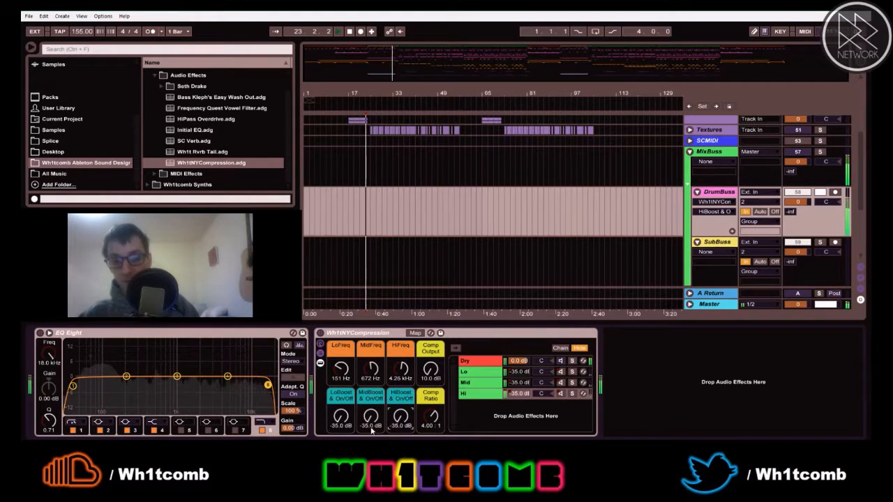
Show the Lo chain's devices, set Comp Output to 15 dB, and collapse the chain's Auto Filter and Compressor
{"action": "left_click", "coordinate": [430, 378]}
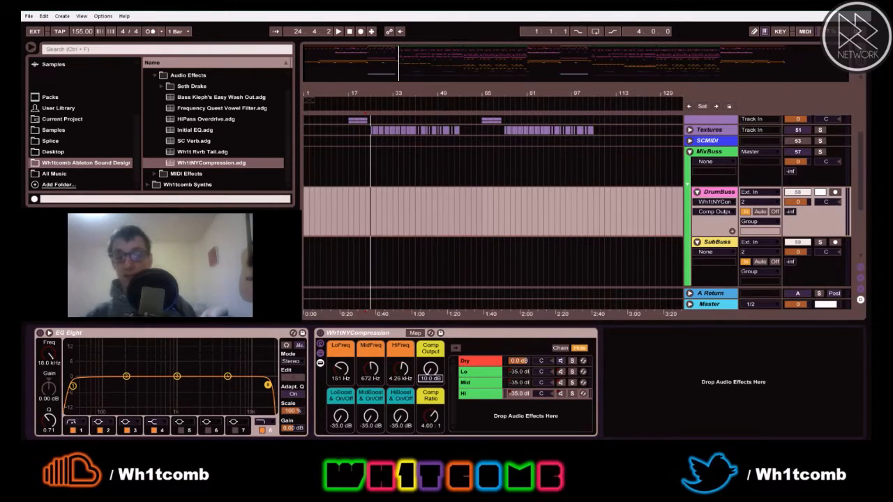
{"action": "left_click", "coordinate": [470, 372]}
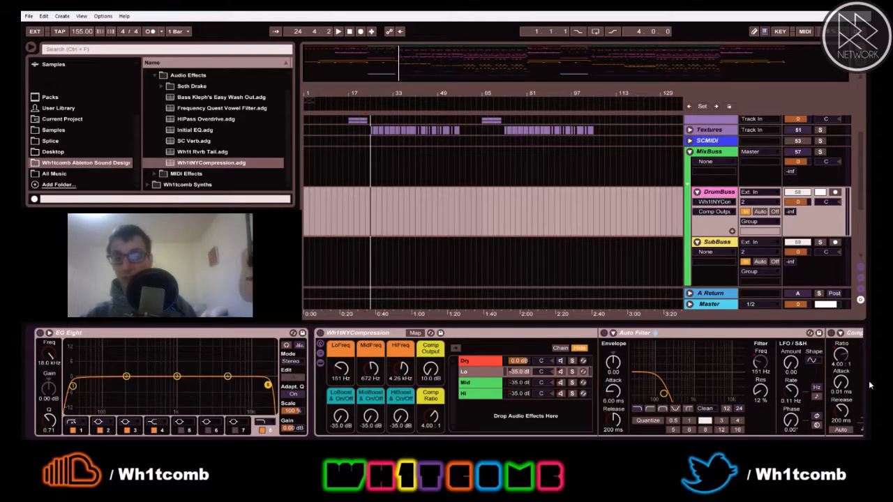
{"action": "scroll", "coordinate": [469, 372], "scroll_direction": "right", "scroll_amount": 3}
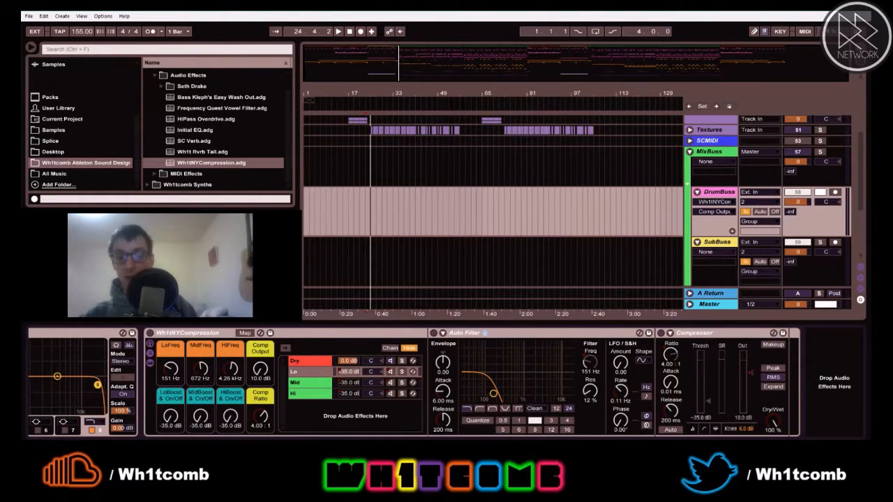
{"action": "scroll", "coordinate": [434, 416], "scroll_direction": "left", "scroll_amount": 3}
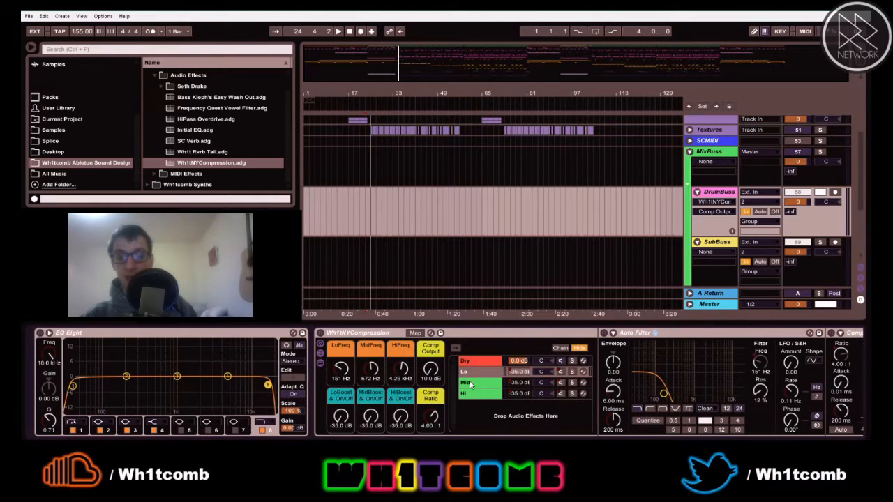
{"action": "left_click", "coordinate": [431, 381]}
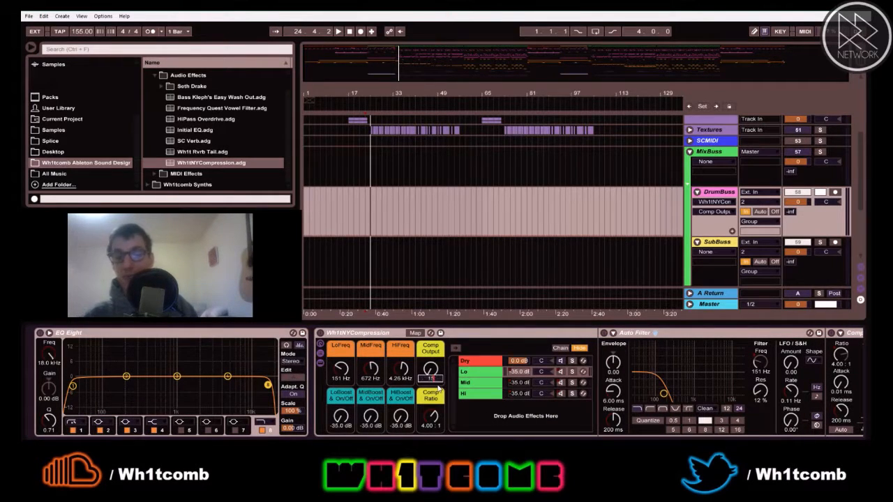
{"action": "key", "text": "Return"}
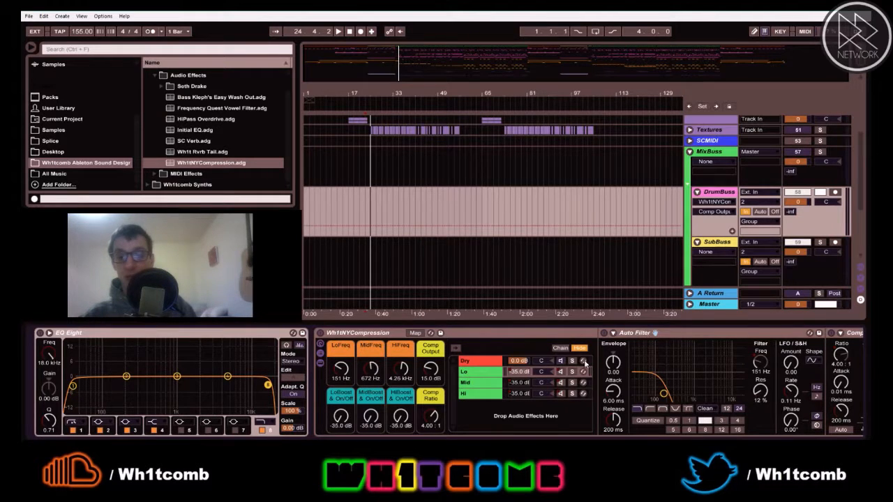
{"action": "double_click", "coordinate": [687, 335]}
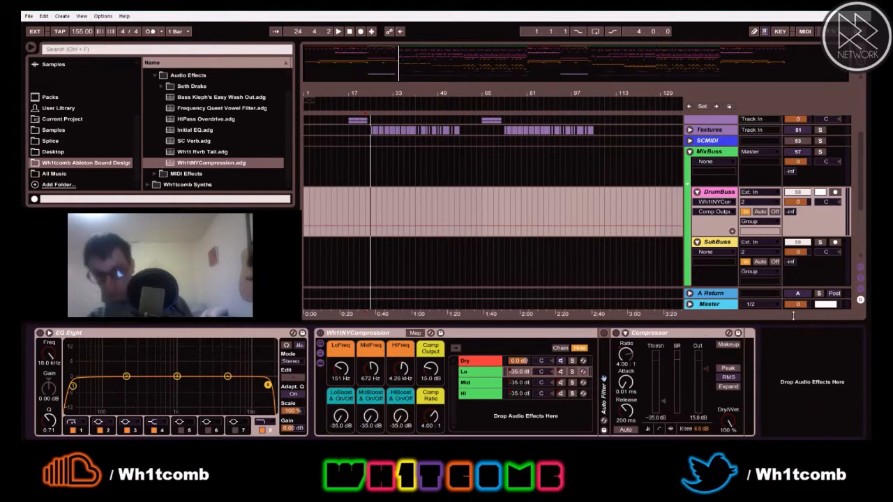
{"action": "double_click", "coordinate": [668, 334]}
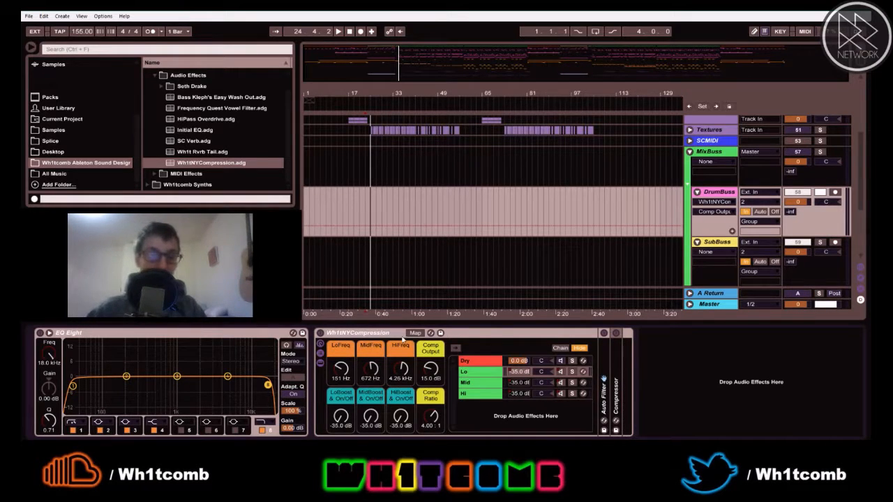
During playback, set LoBoost to about -17.4 dB, MidBoost to about -20.9 dB and HiBoost to about -17.8 dB
{"action": "key", "text": "space"}
{"action": "left_click_drag", "start_coordinate": [341, 416], "coordinate": [341, 377]}
{"action": "left_click_drag", "start_coordinate": [370, 416], "coordinate": [370, 384]}
{"action": "left_click_drag", "start_coordinate": [341, 417], "coordinate": [341, 398]}
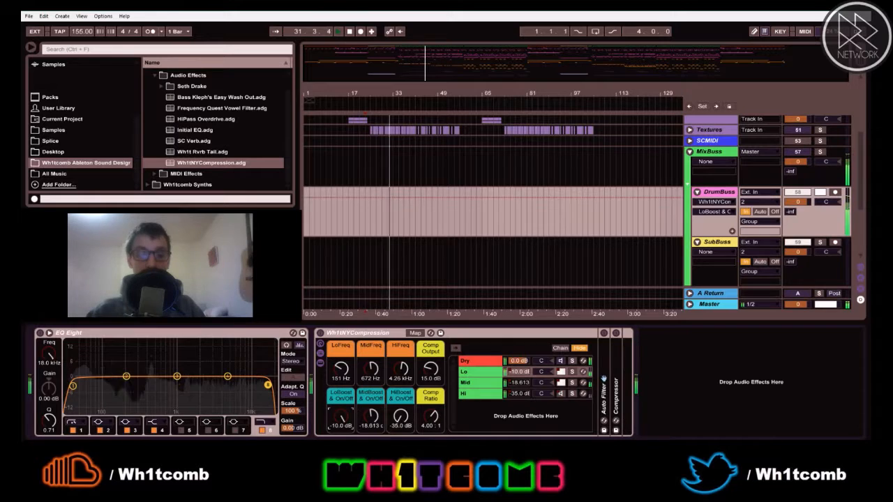
{"action": "left_click_drag", "start_coordinate": [341, 417], "coordinate": [341, 425]}
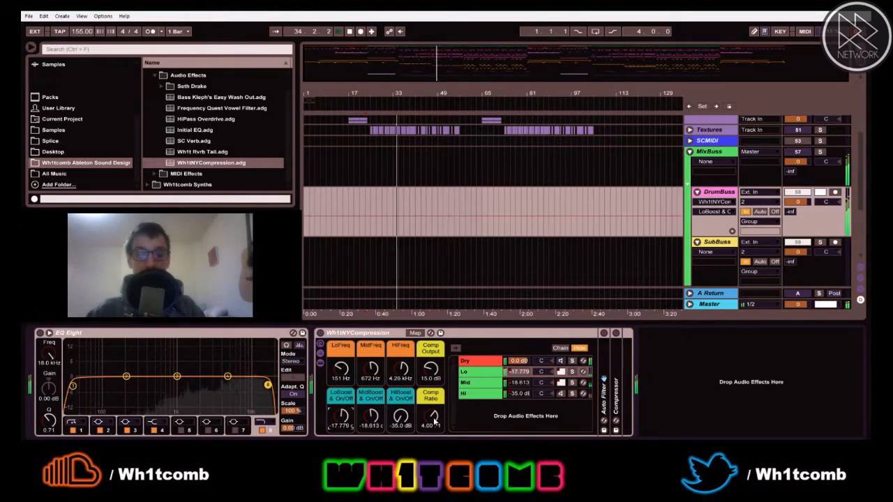
{"action": "left_click_drag", "start_coordinate": [401, 420], "coordinate": [401, 398]}
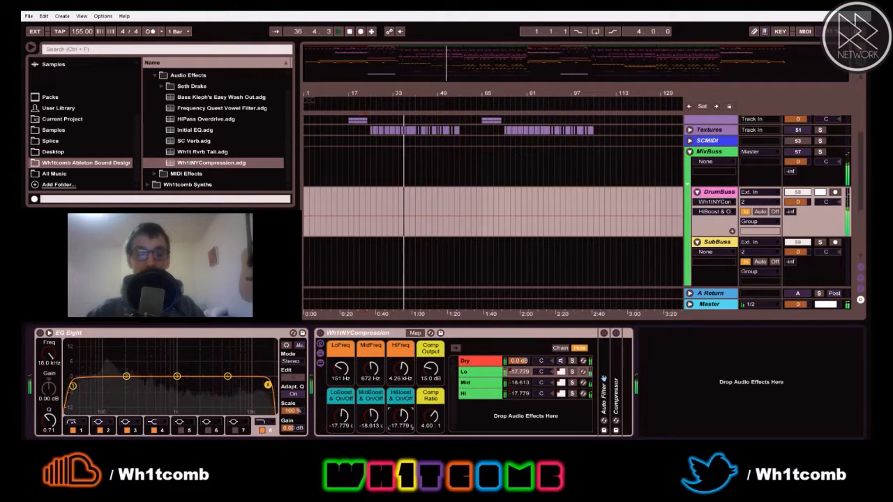
{"action": "left_click_drag", "start_coordinate": [371, 416], "coordinate": [345, 415]}
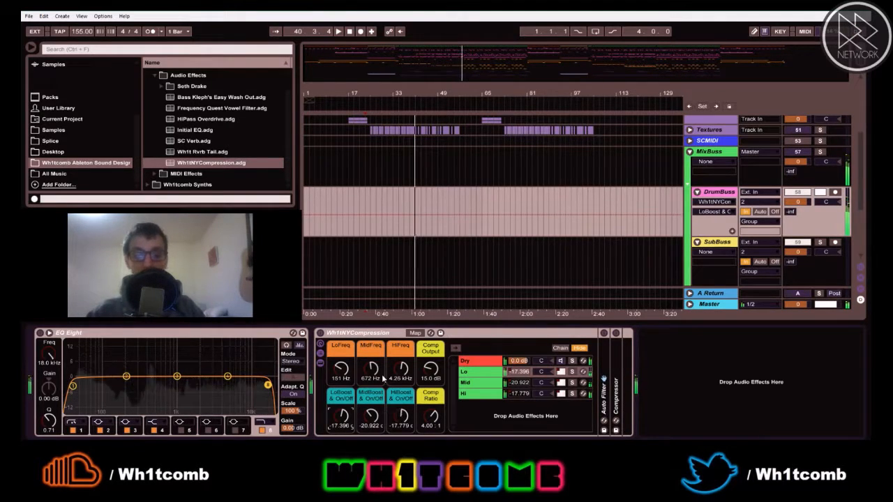
Compare the drums with the Wh1tNYCompression rack bypassed and enabled during playback, and collapse the rack, leaving it on
{"action": "left_click", "coordinate": [320, 332]}
{"action": "key", "text": "space"}
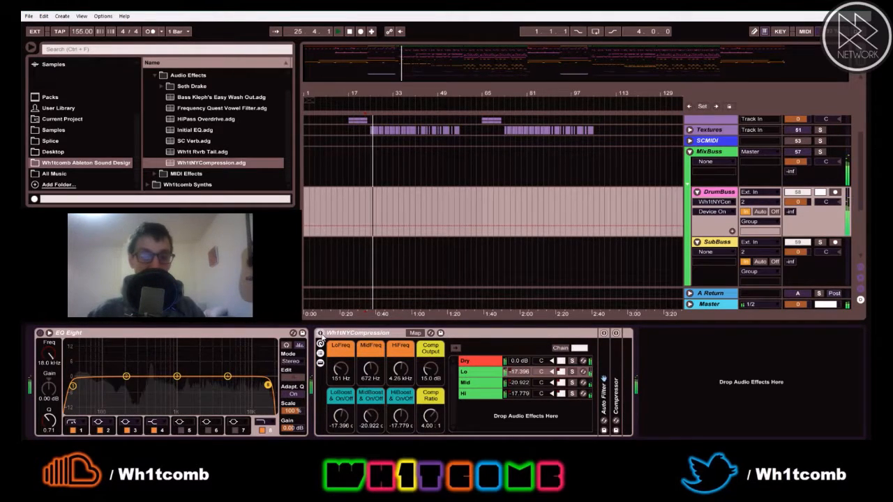
{"action": "left_click", "coordinate": [321, 334]}
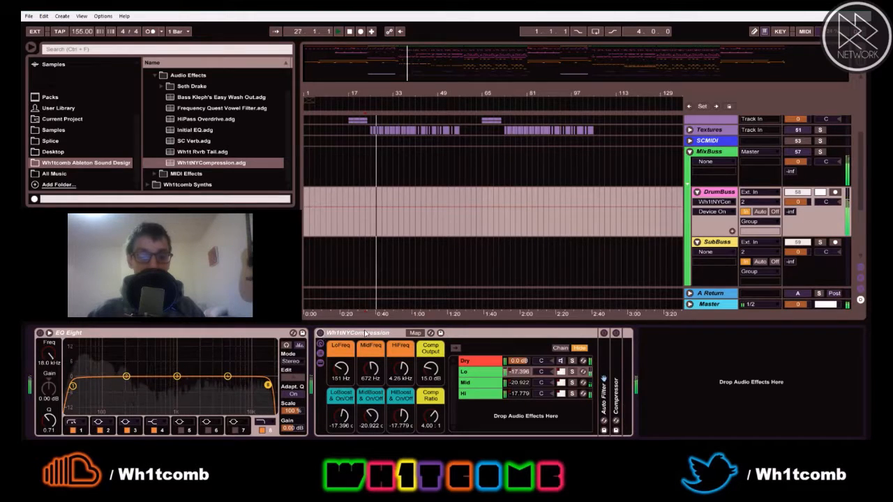
{"action": "double_click", "coordinate": [363, 333]}
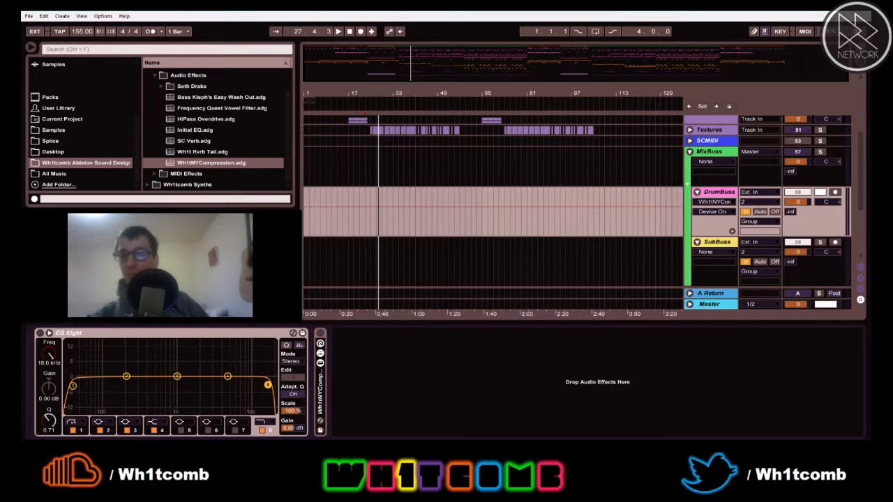
Find Glue Compressor among the audio effects and add it after the Wh1tNYCompression rack on DrumBuss
{"action": "key", "text": "space"}
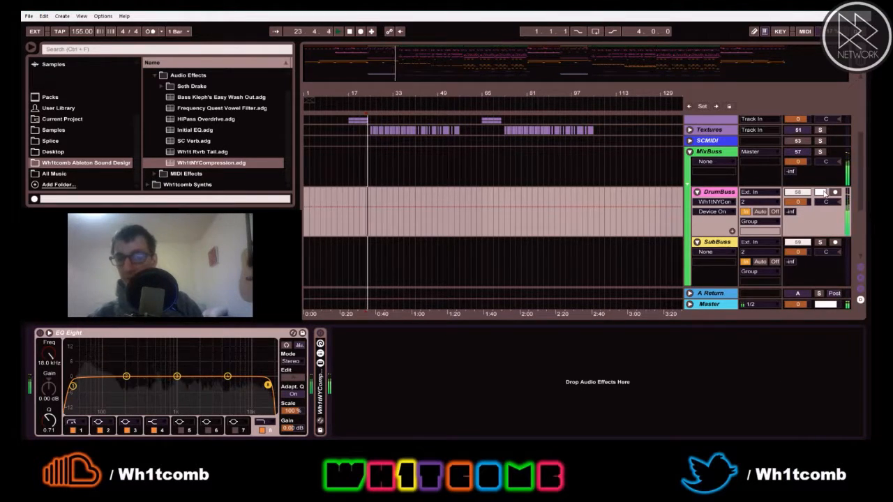
{"action": "left_click", "coordinate": [152, 76]}
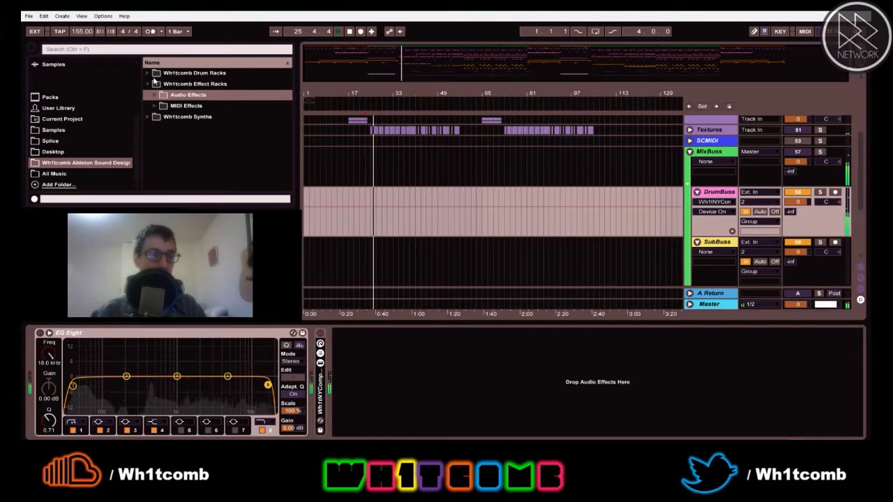
{"action": "left_click", "coordinate": [50, 130]}
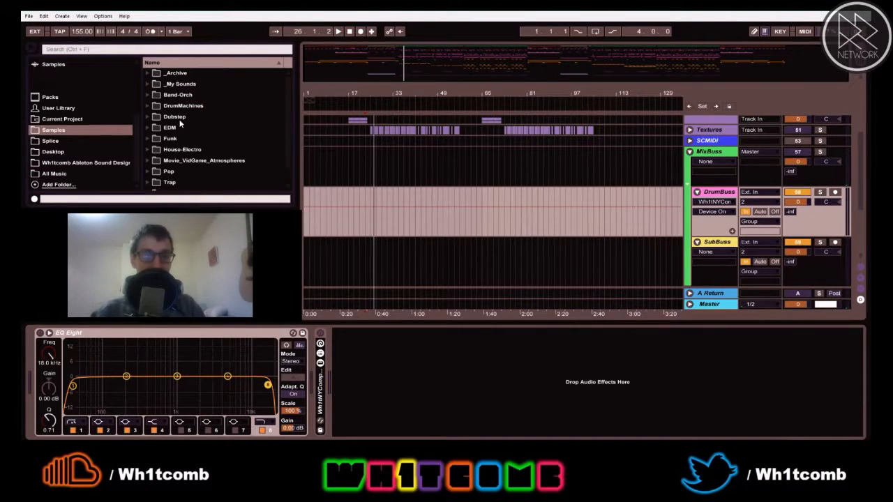
{"action": "scroll", "coordinate": [180, 123], "scroll_direction": "down", "scroll_amount": 1}
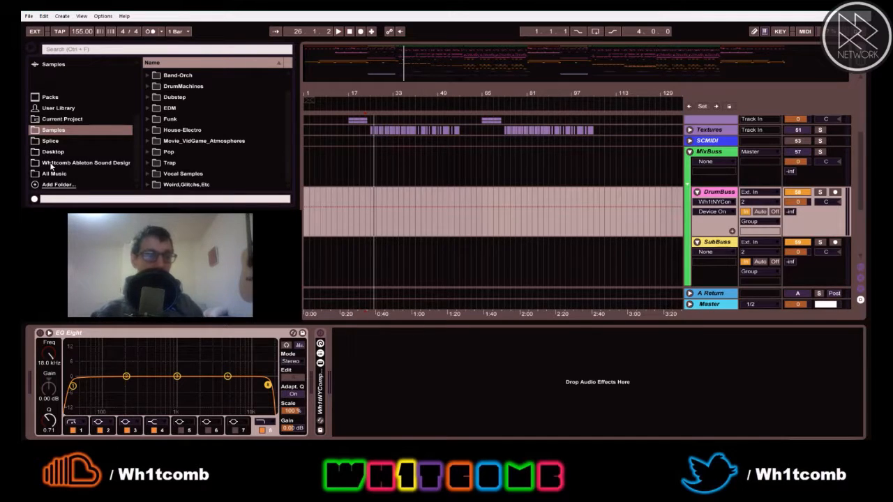
{"action": "left_click", "coordinate": [55, 162]}
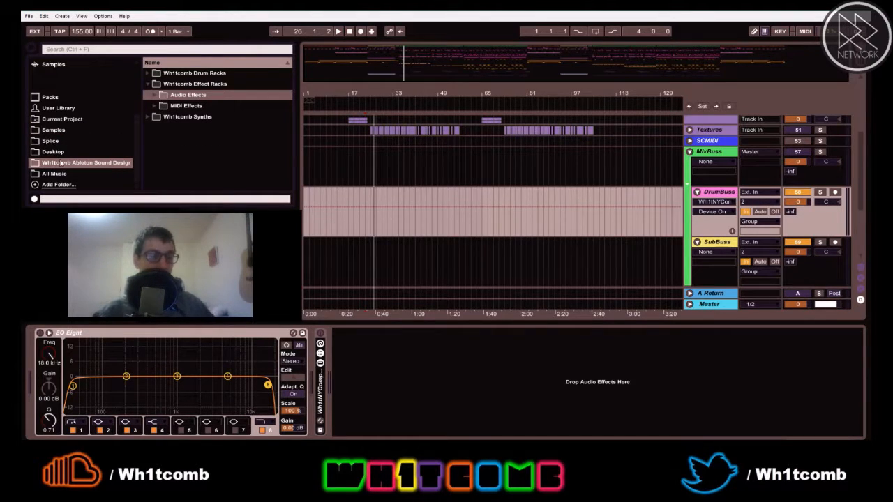
{"action": "left_click", "coordinate": [147, 85]}
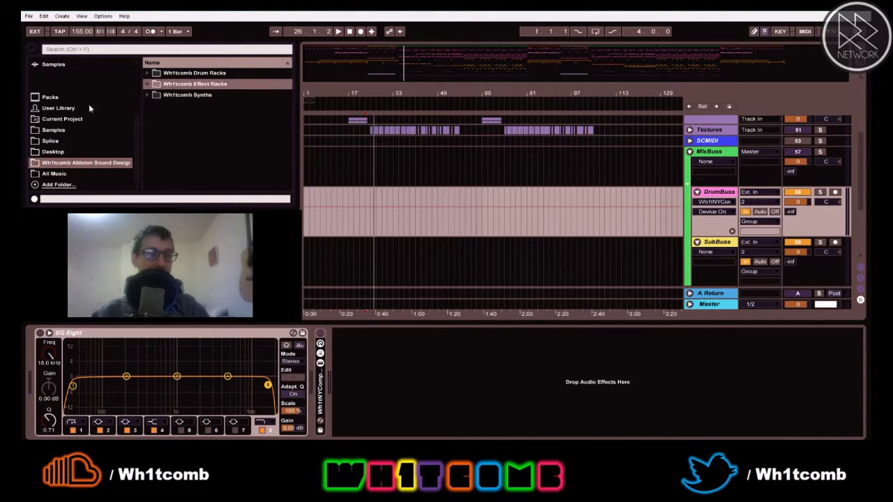
{"action": "left_click", "coordinate": [54, 131]}
{"action": "scroll", "coordinate": [69, 111], "scroll_direction": "up", "scroll_amount": 3}
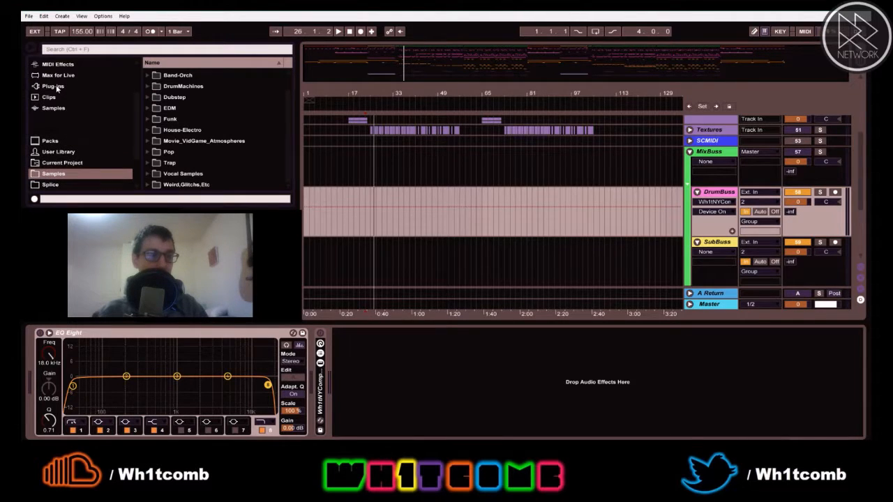
{"action": "scroll", "coordinate": [50, 91], "scroll_direction": "up", "scroll_amount": 3}
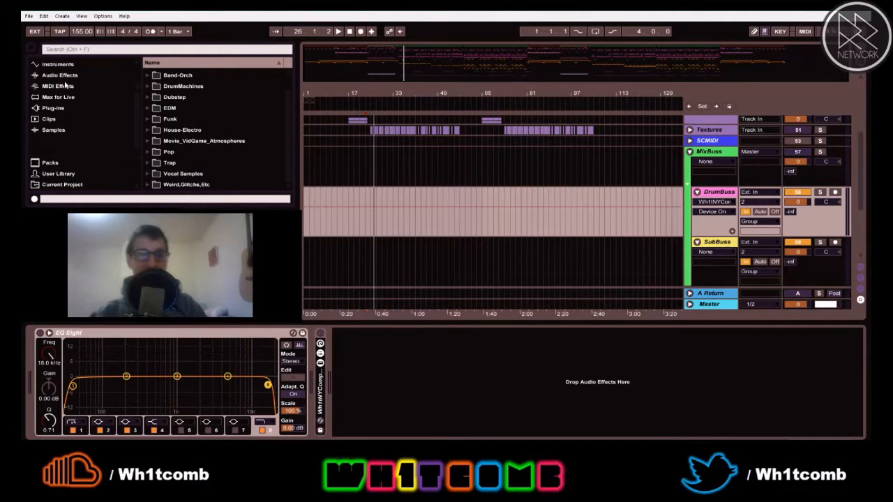
{"action": "left_click", "coordinate": [58, 89]}
{"action": "scroll", "coordinate": [187, 161], "scroll_direction": "down", "scroll_amount": 5}
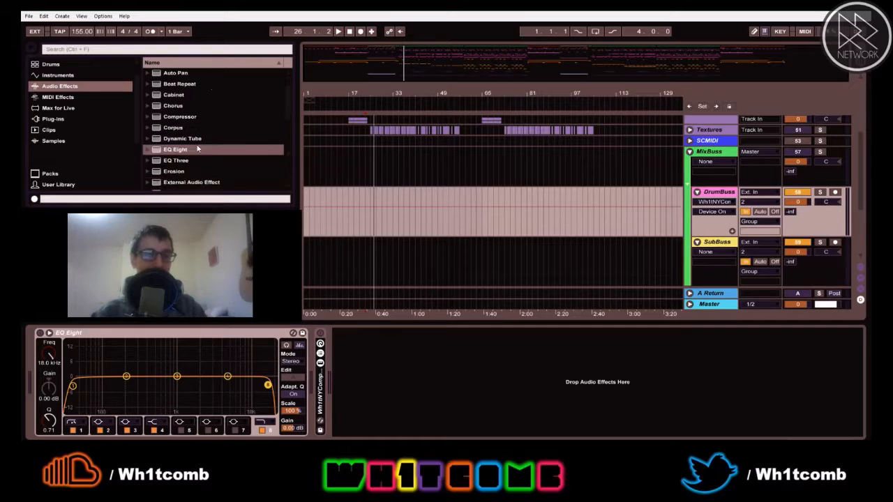
{"action": "left_click_drag", "start_coordinate": [163, 138], "coordinate": [396, 361]}
During playback, lower the DrumBuss Glue Compressor's attack and ratio and set its threshold to about -15.9 dB
{"action": "key", "text": "space"}
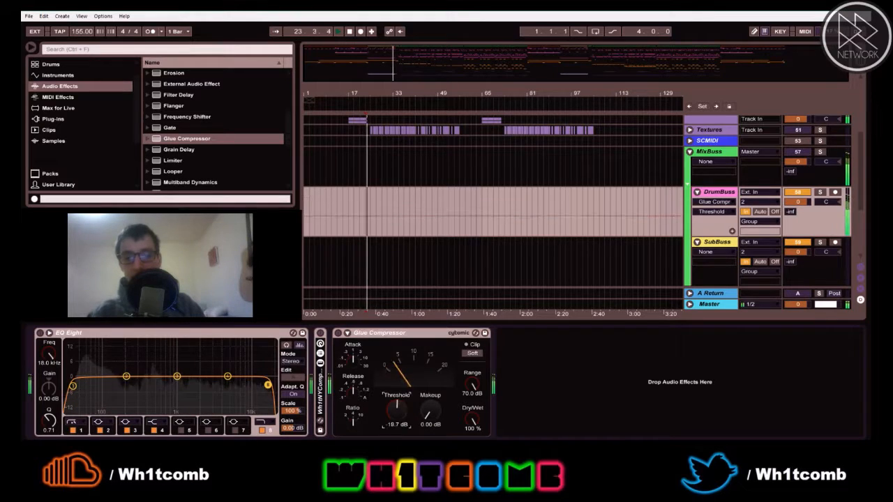
{"action": "left_click_drag", "start_coordinate": [352, 358], "coordinate": [353, 368]}
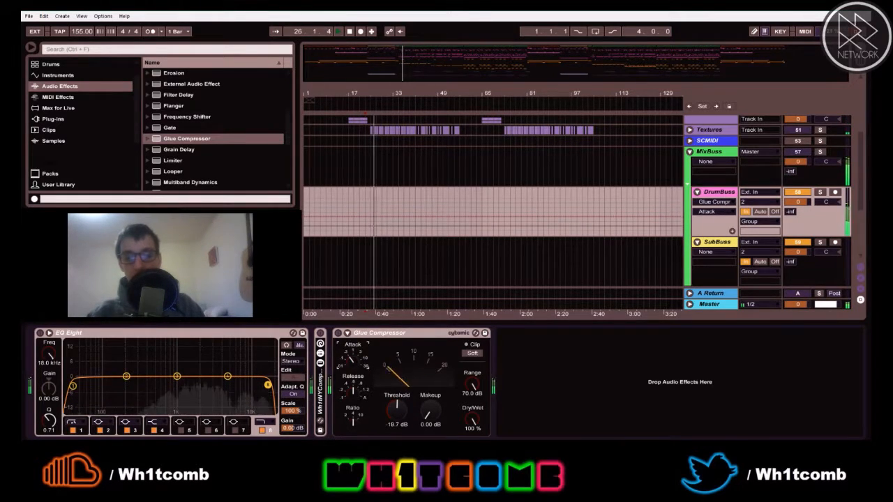
{"action": "left_click_drag", "start_coordinate": [352, 418], "coordinate": [397, 410]}
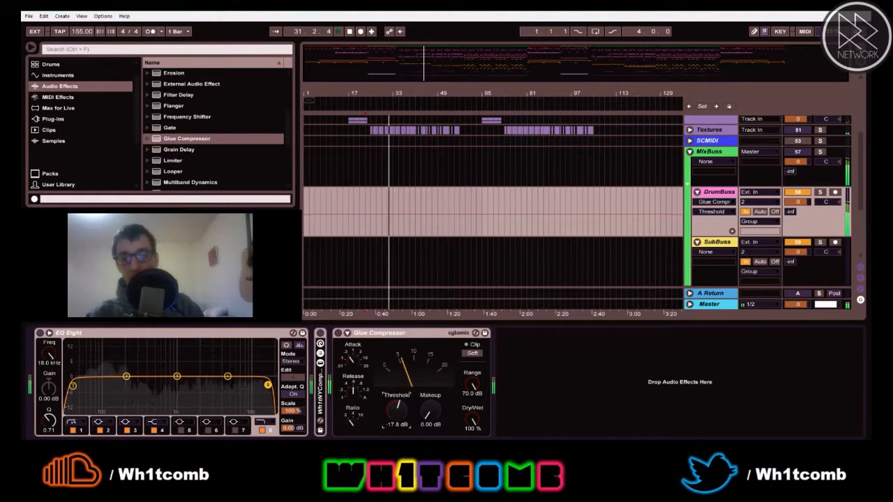
{"action": "left_click_drag", "start_coordinate": [395, 416], "coordinate": [396, 414]}
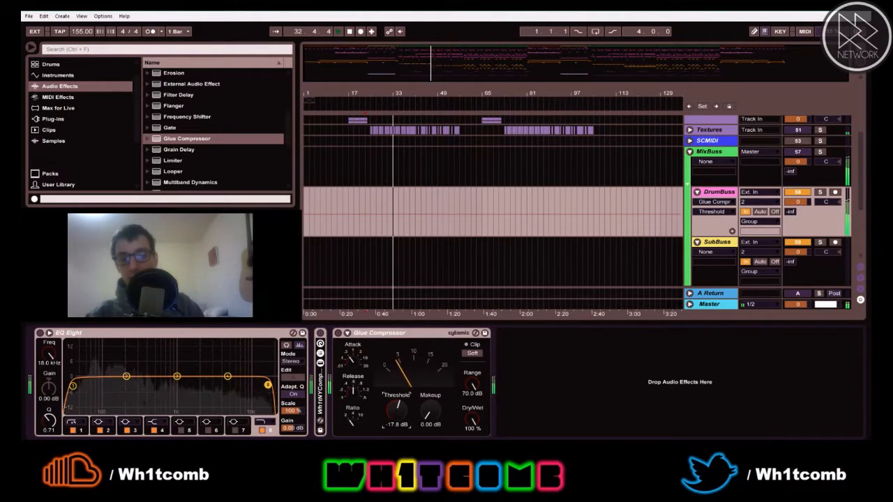
Set the Glue Compressor's makeup gain to 6 dB and restart playback
{"action": "left_click", "coordinate": [429, 425]}
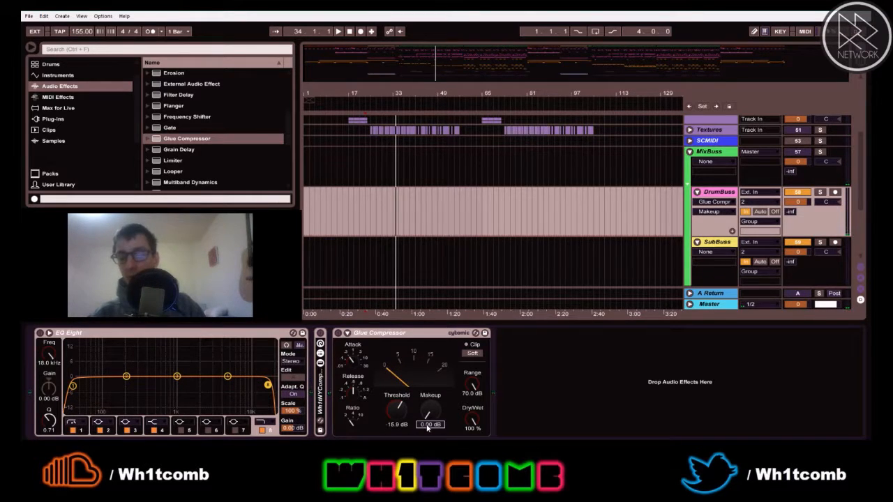
{"action": "type", "text": "6"}
{"action": "key", "text": "Return"}
{"action": "key", "text": "space"}
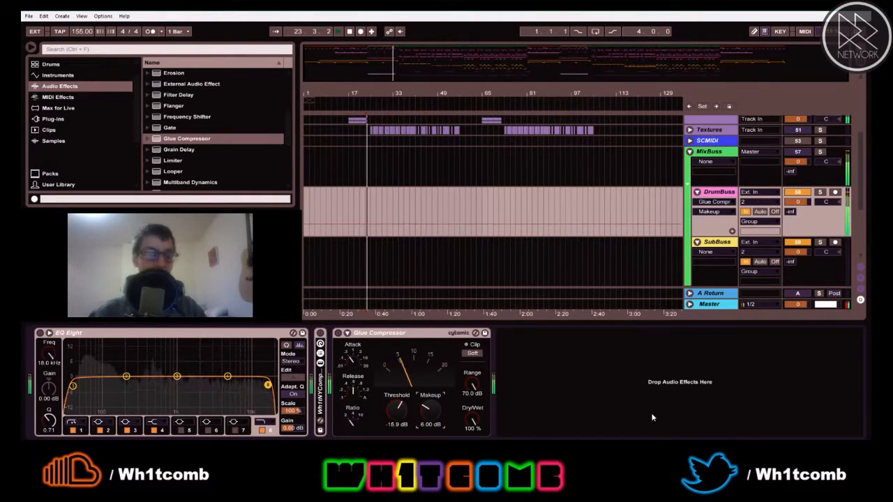
Show the buss channels in Session View and reset DrumBuss's peak level reading
{"action": "key", "text": "Tab"}
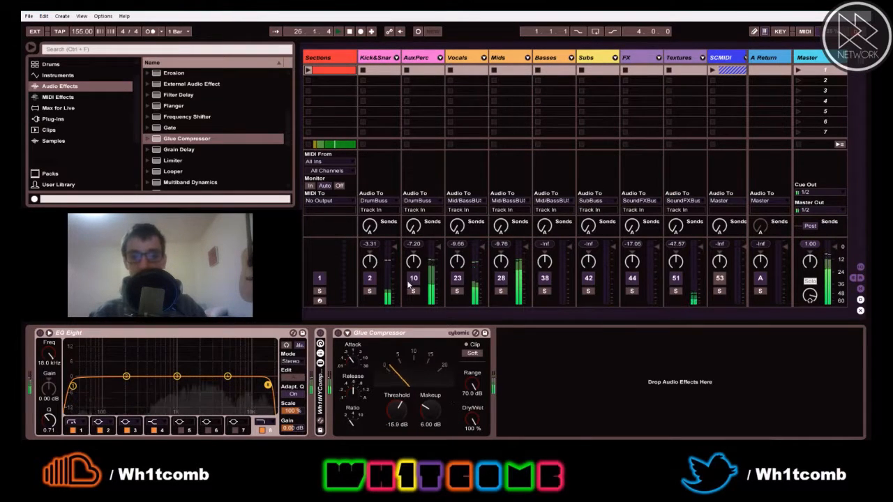
{"action": "left_click_drag", "start_coordinate": [384, 316], "coordinate": [612, 300]}
{"action": "left_click", "coordinate": [549, 244]}
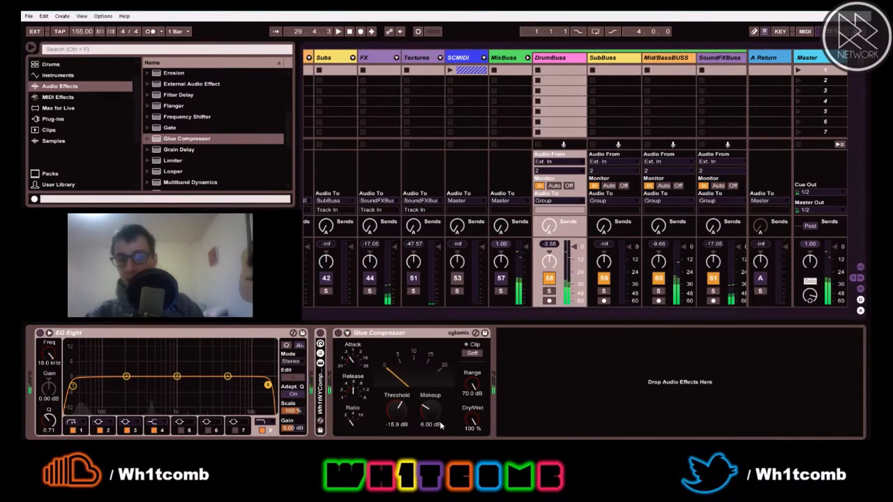
Try 2 dB of makeup gain on the Glue Compressor, return it to 0 dB, and check DrumBuss's level during playback
{"action": "key", "text": "space"}
{"action": "key", "text": "space"}
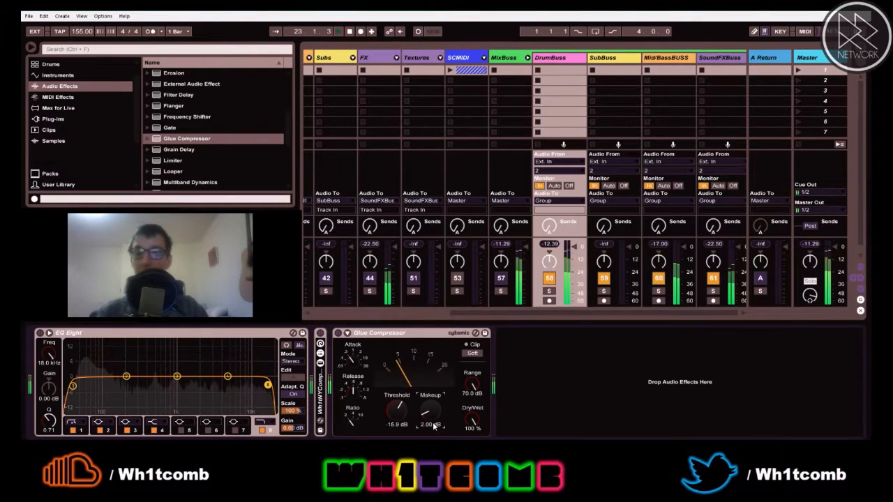
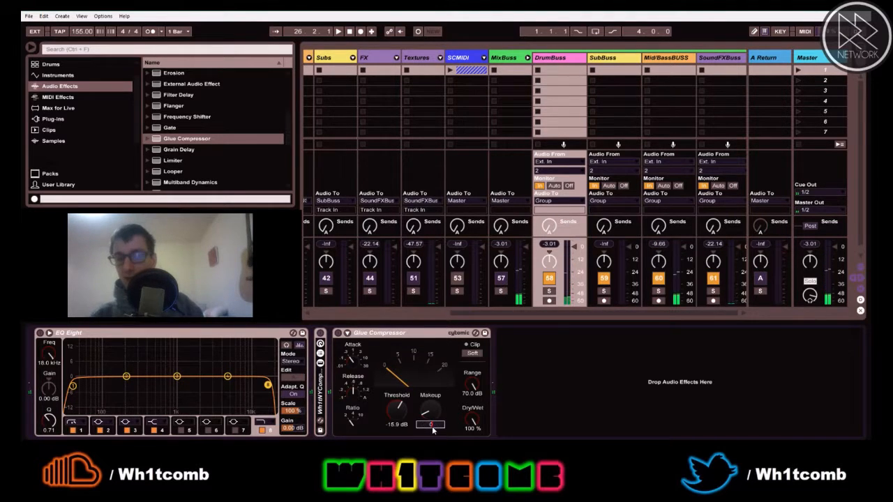
{"action": "key", "text": "Return"}
{"action": "key", "text": "space"}
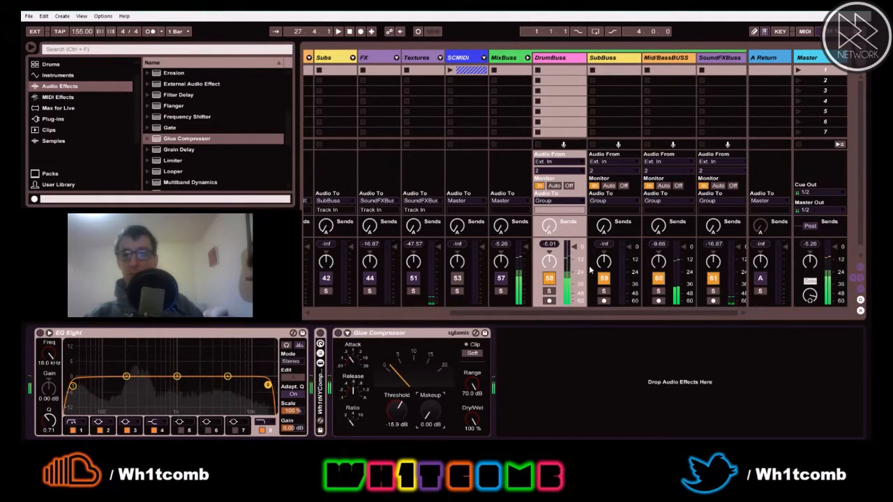
{"action": "key", "text": "space"}
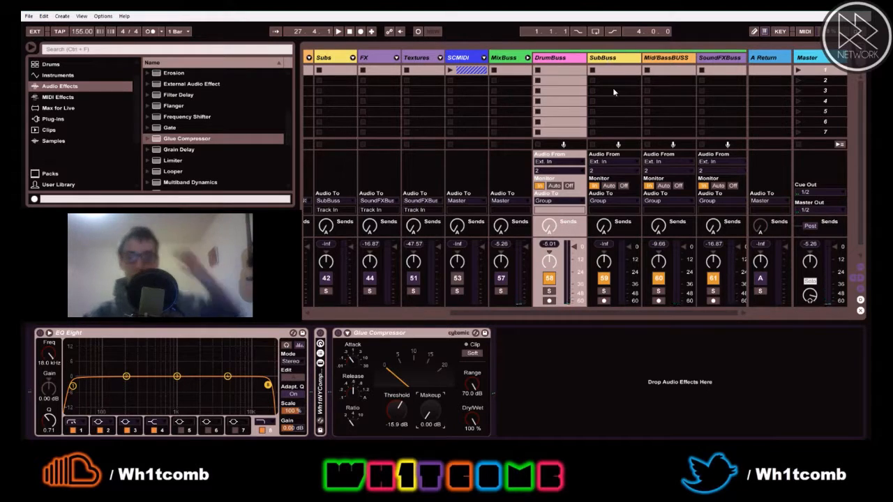
Add an EQ Eight to the Mid/BassBUSS channel
{"action": "key", "text": "space"}
{"action": "left_click", "coordinate": [656, 57]}
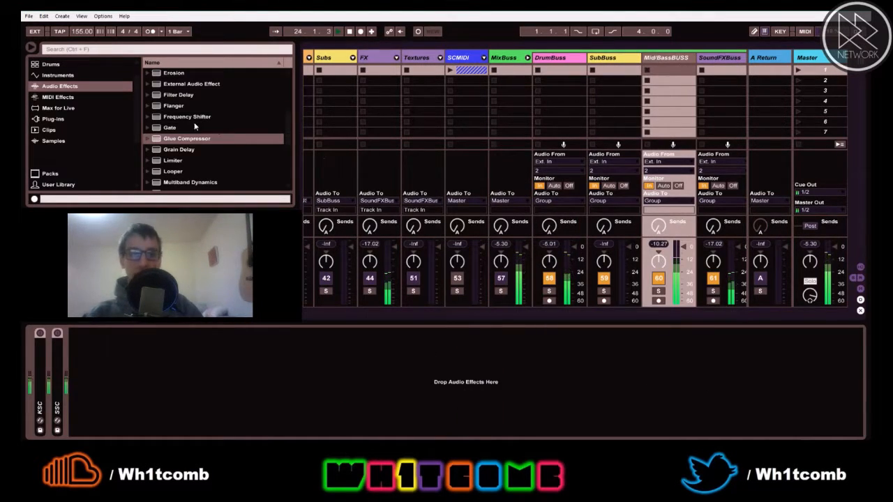
{"action": "key", "text": "space"}
{"action": "scroll", "coordinate": [188, 112], "scroll_direction": "up", "scroll_amount": 3}
{"action": "left_click", "coordinate": [176, 106]}
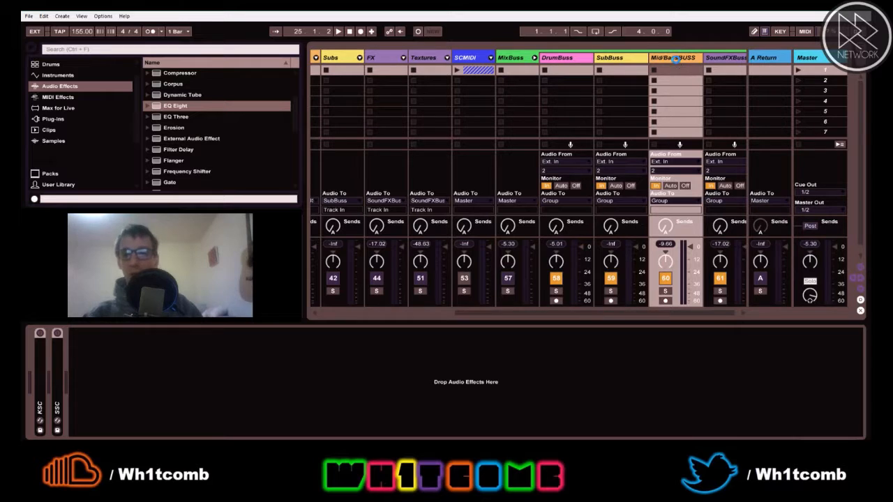
{"action": "left_click_drag", "start_coordinate": [175, 106], "coordinate": [676, 61]}
During playback, make EQ Eight's band 1 a low cut at about 93 Hz and enable band 8's high cut at 18.0 kHz
{"action": "key", "text": "space"}
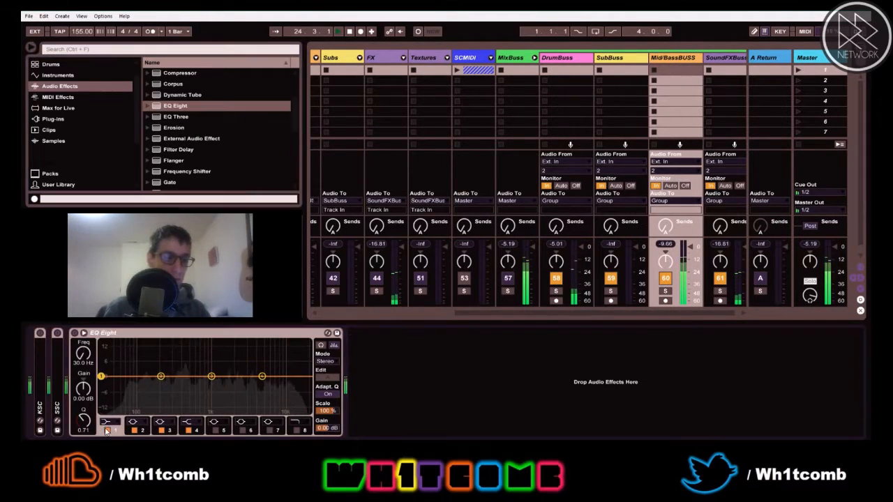
{"action": "left_click", "coordinate": [101, 376]}
{"action": "left_click", "coordinate": [107, 422]}
{"action": "left_click", "coordinate": [110, 353]}
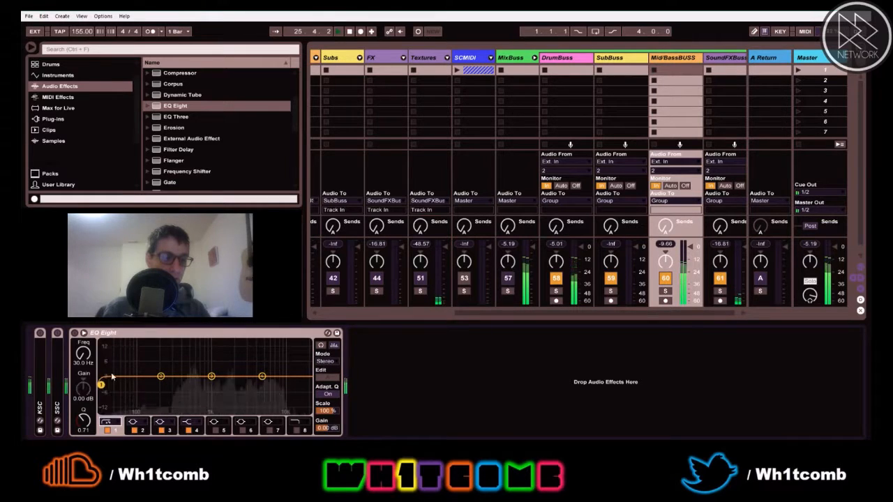
{"action": "left_click_drag", "start_coordinate": [102, 385], "coordinate": [137, 389]}
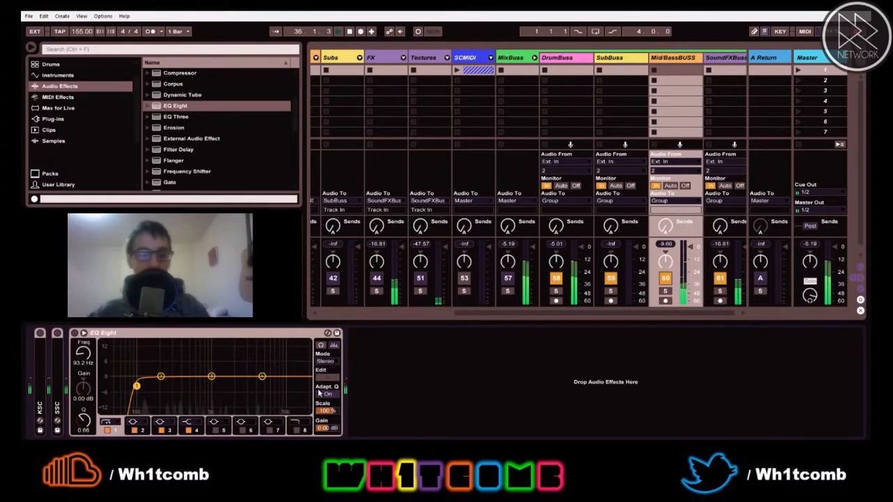
{"action": "left_click", "coordinate": [298, 431]}
{"action": "left_click", "coordinate": [297, 430]}
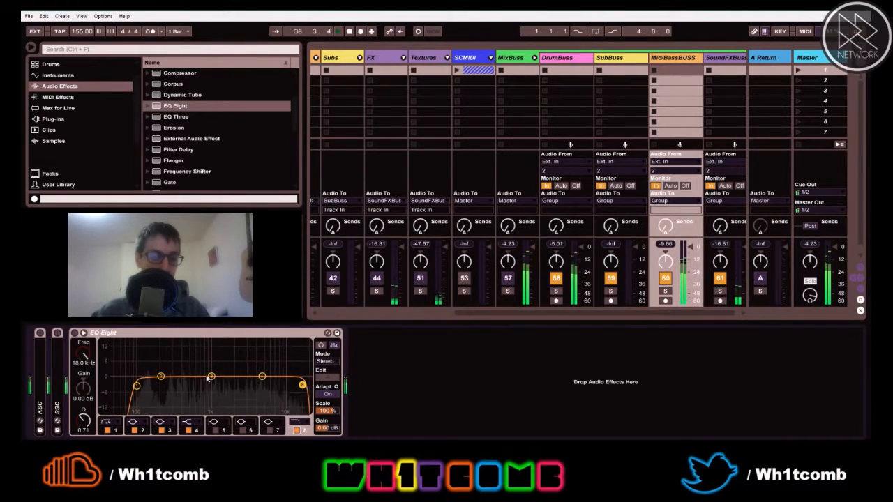
Audition band 2 with a strong boost, then cut it to about -5.24 dB at 269 Hz with a Q of 4.08
{"action": "key", "text": "space"}
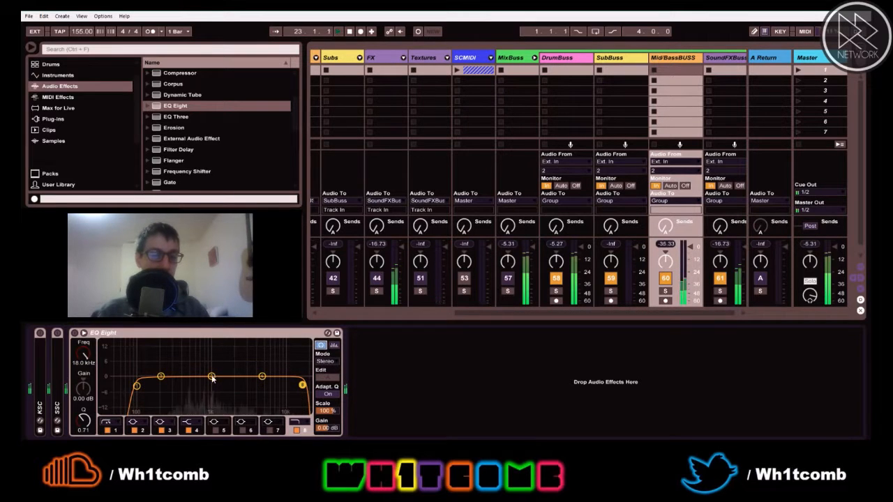
{"action": "left_click_drag", "start_coordinate": [161, 378], "coordinate": [177, 344]}
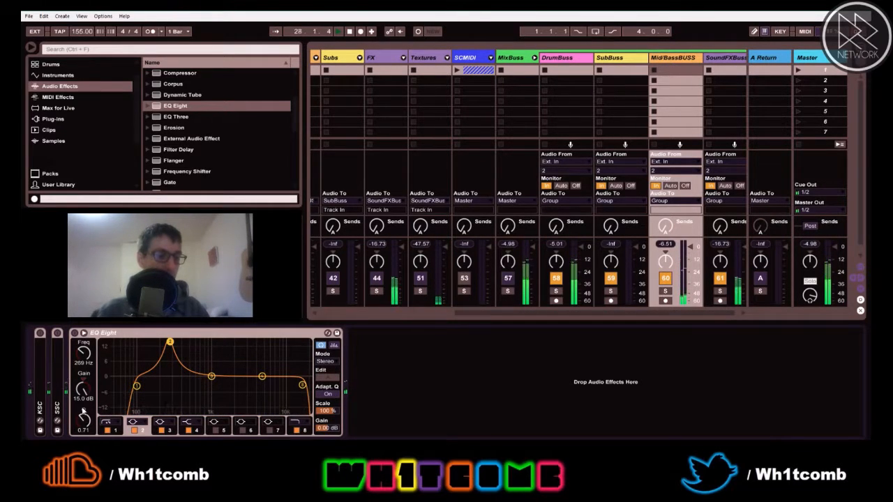
{"action": "left_click_drag", "start_coordinate": [169, 341], "coordinate": [170, 387]}
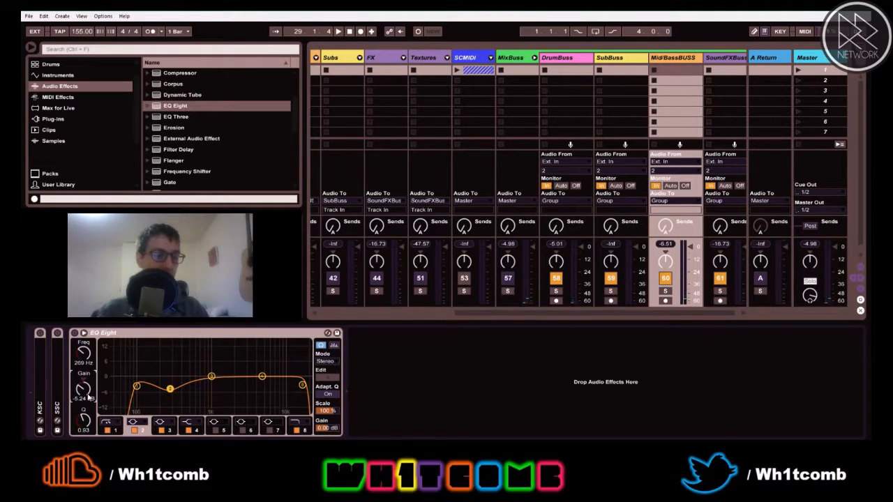
{"action": "left_click_drag", "start_coordinate": [83, 420], "coordinate": [84, 405]}
{"action": "key", "text": "space"}
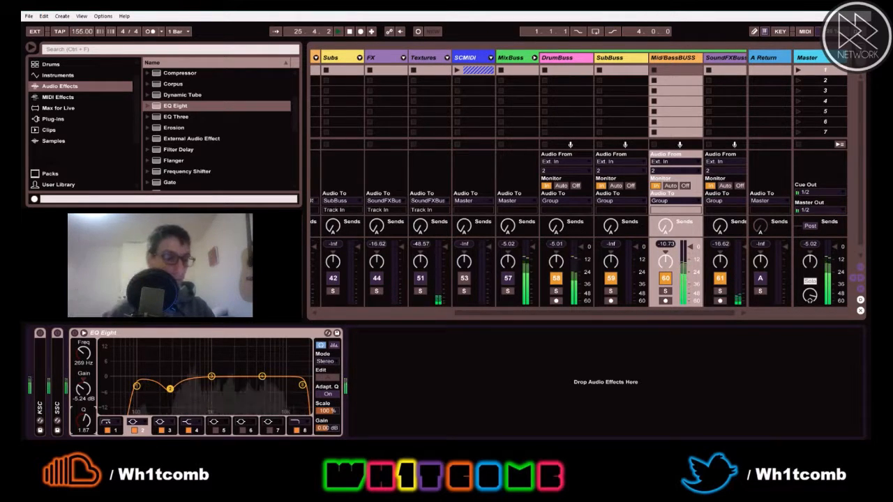
{"action": "left_click_drag", "start_coordinate": [85, 419], "coordinate": [85, 396]}
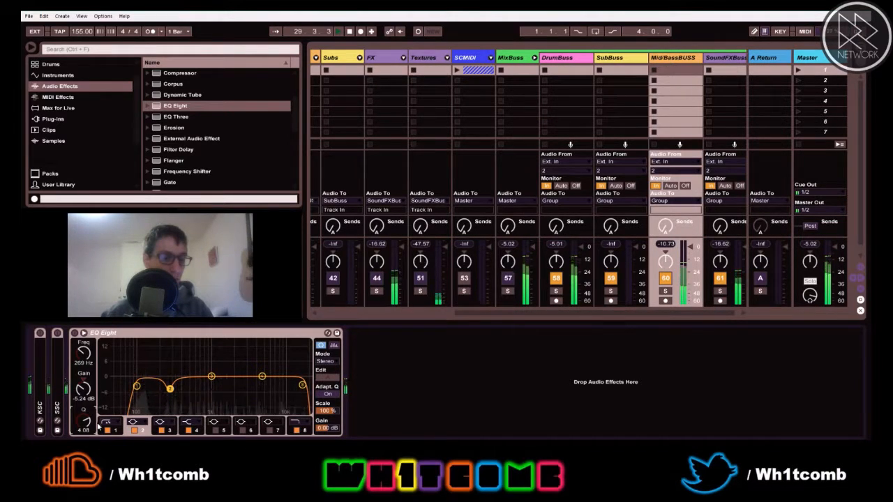
Raise EQ Eight's band 4 high shelf to about 1.86 dB at 4.74 kHz and collapse the device
{"action": "left_click_drag", "start_coordinate": [262, 377], "coordinate": [260, 372]}
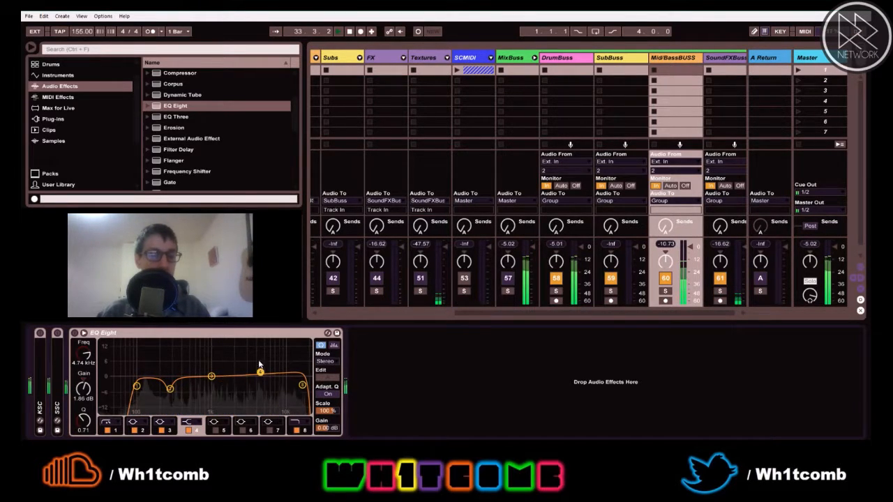
{"action": "double_click", "coordinate": [203, 336]}
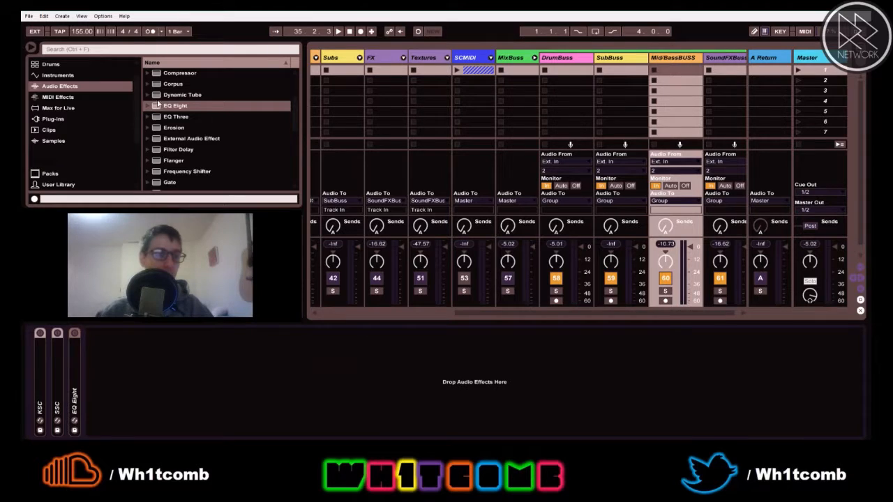
Add an Overdrive after EQ Eight on Mid/BassBUSS, with its filter at 4.10 kHz, bandwidth 7.23 and Dry/Wet at 0%
{"action": "scroll", "coordinate": [185, 129], "scroll_direction": "down", "scroll_amount": 4}
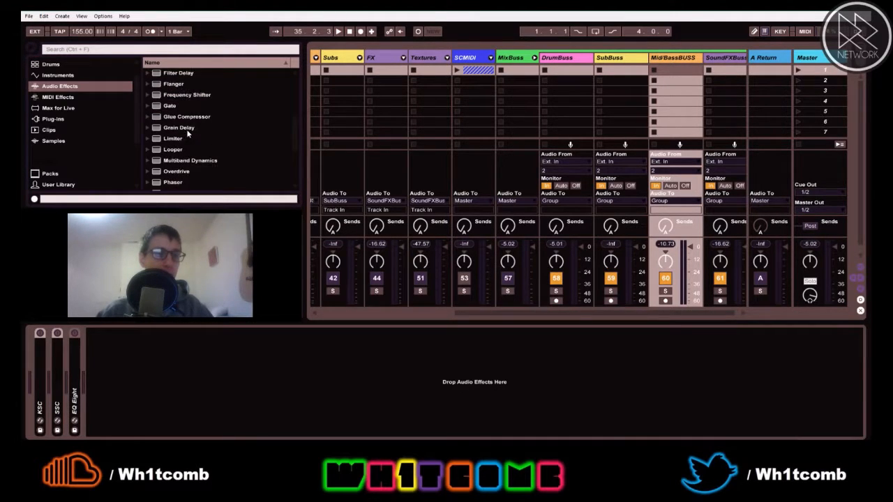
{"action": "scroll", "coordinate": [186, 141], "scroll_direction": "down", "scroll_amount": 1}
{"action": "left_click", "coordinate": [167, 117]}
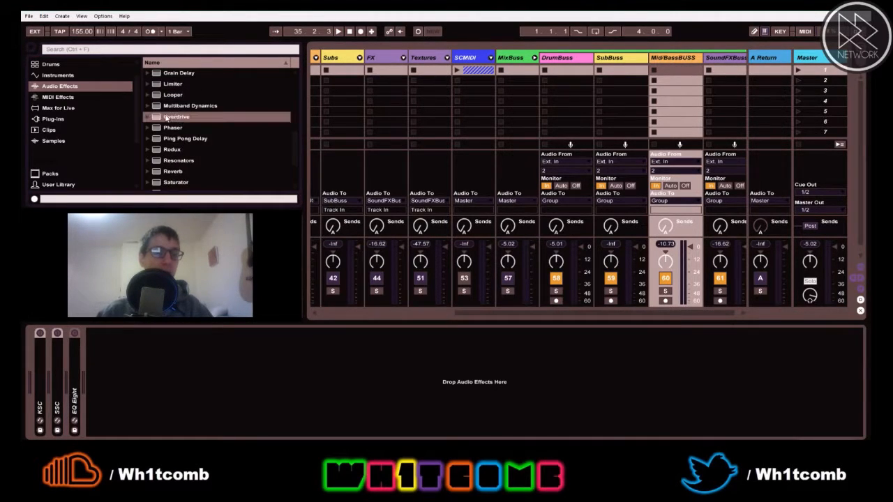
{"action": "left_click_drag", "start_coordinate": [170, 333], "coordinate": [172, 357]}
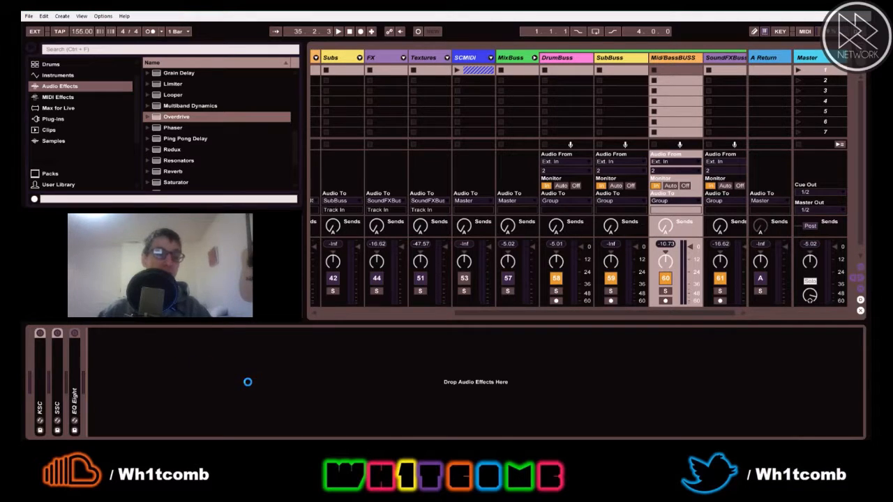
{"action": "left_click_drag", "start_coordinate": [119, 356], "coordinate": [130, 350]}
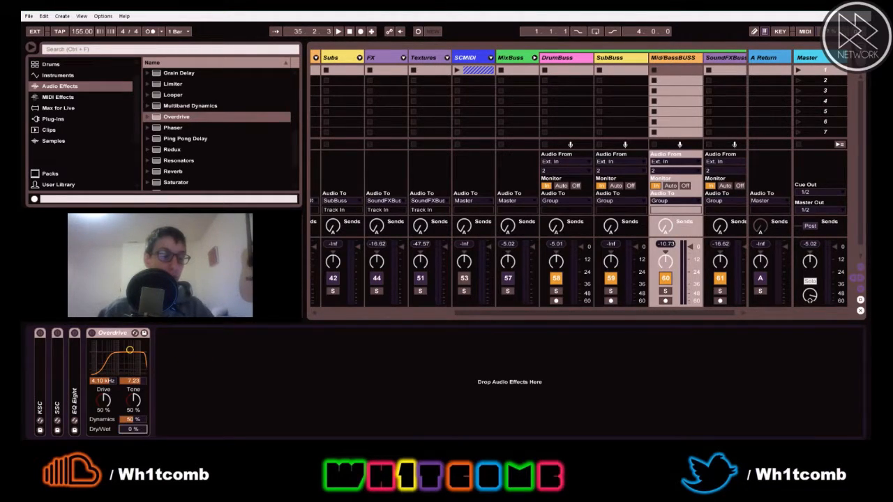
With Mid/BassBUSS soloed in playback, set Overdrive's Drive and Tone to 100% and Dry/Wet to 1%, comparing against bypass
{"action": "key", "text": "space"}
{"action": "left_click_drag", "start_coordinate": [102, 410], "coordinate": [103, 390]}
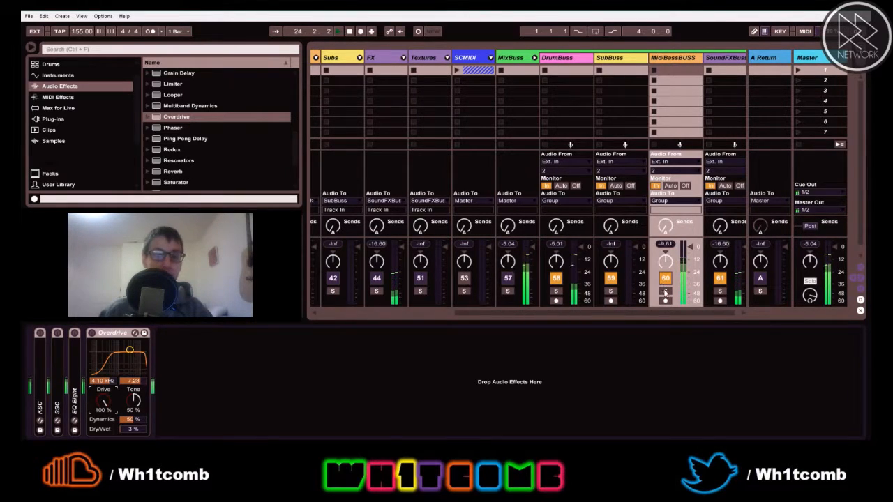
{"action": "left_click", "coordinate": [552, 335]}
{"action": "left_click_drag", "start_coordinate": [135, 430], "coordinate": [134, 446]}
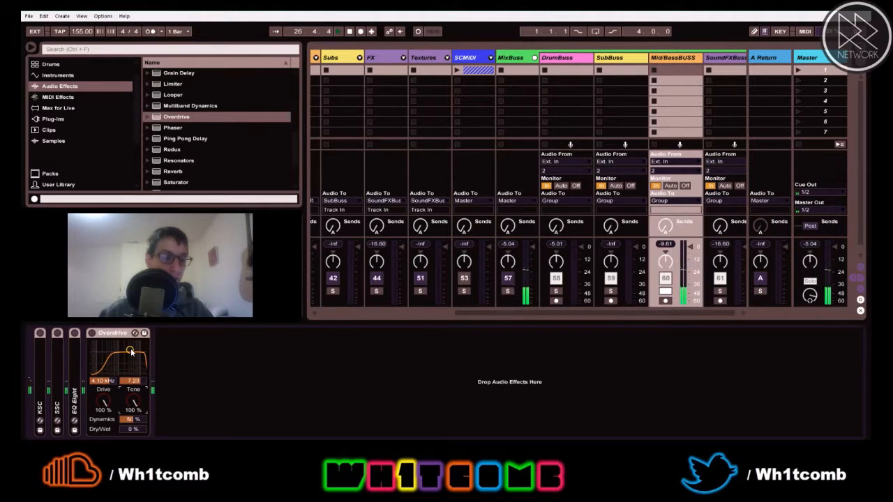
{"action": "left_click_drag", "start_coordinate": [132, 428], "coordinate": [132, 424]}
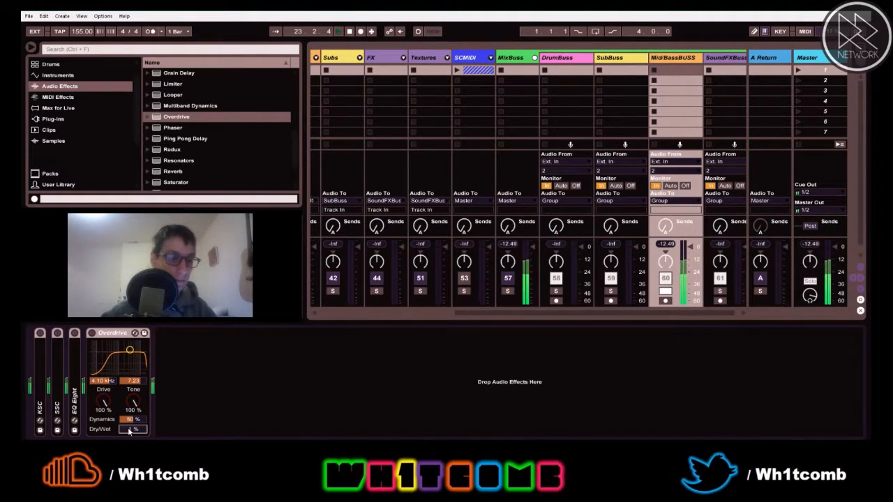
{"action": "left_click", "coordinate": [92, 334]}
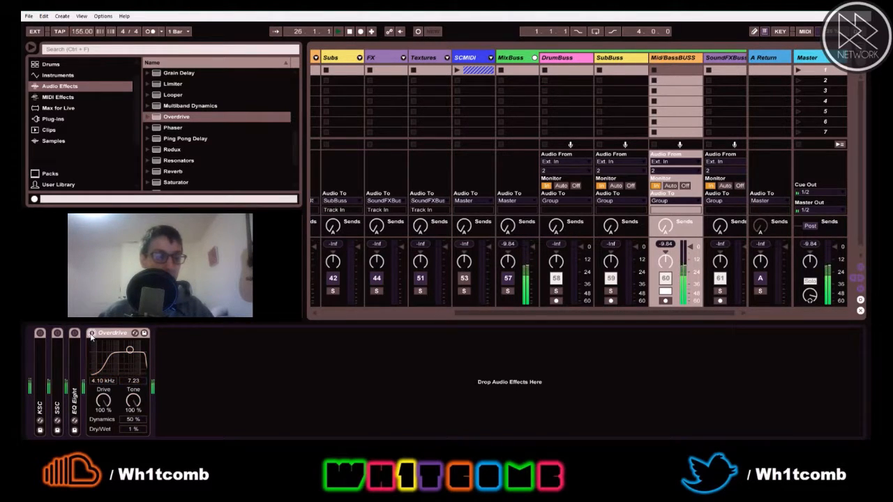
{"action": "left_click", "coordinate": [91, 334]}
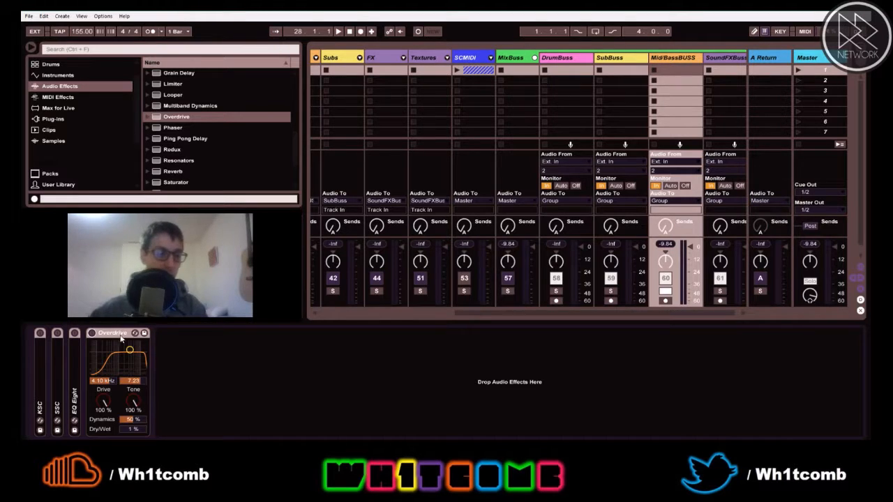
Insert a Utility between EQ Eight and Overdrive on the Mid/BassBUSS channel
{"action": "scroll", "coordinate": [200, 104], "scroll_direction": "up", "scroll_amount": 5}
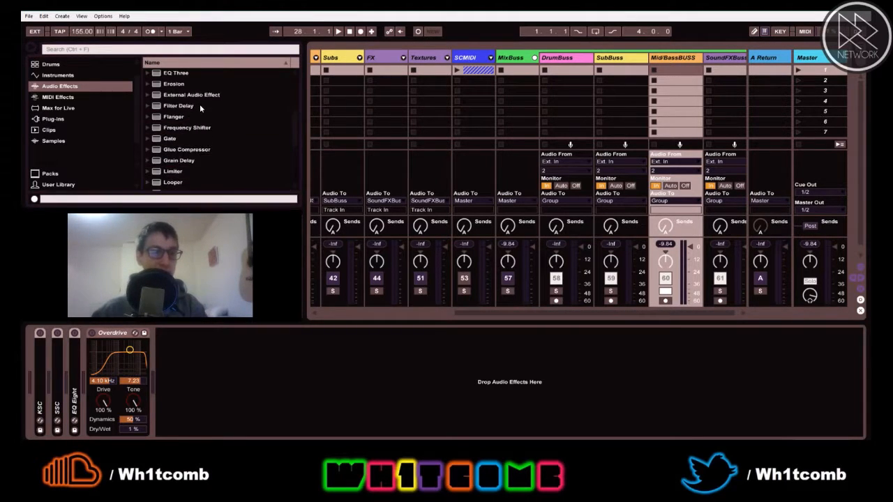
{"action": "scroll", "coordinate": [200, 103], "scroll_direction": "up", "scroll_amount": 1}
{"action": "scroll", "coordinate": [199, 104], "scroll_direction": "down", "scroll_amount": 3}
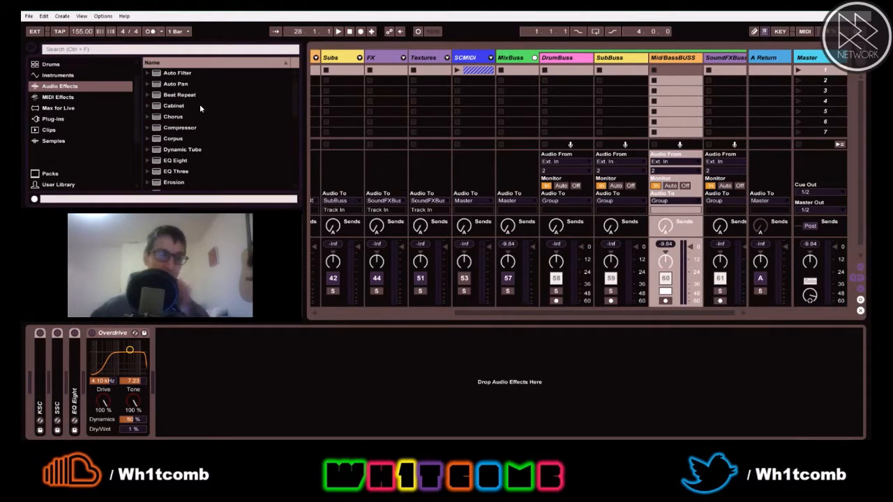
{"action": "scroll", "coordinate": [199, 104], "scroll_direction": "down", "scroll_amount": 6}
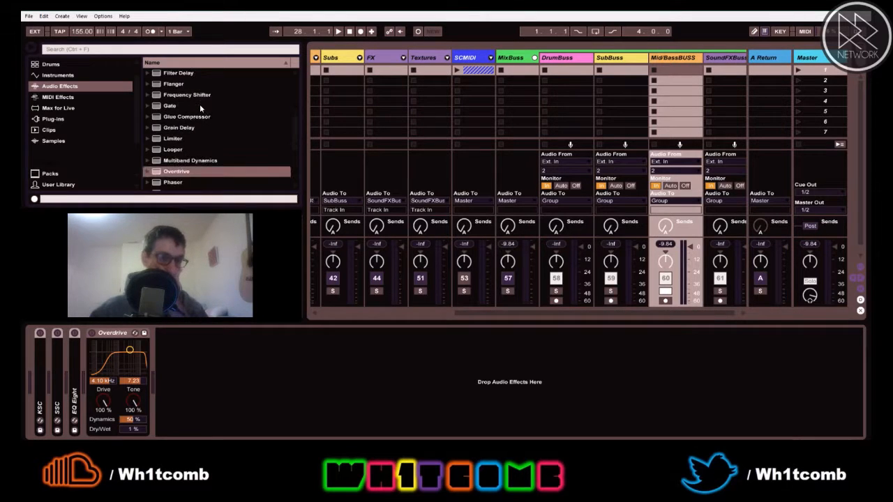
{"action": "scroll", "coordinate": [176, 164], "scroll_direction": "down", "scroll_amount": 1}
{"action": "left_click_drag", "start_coordinate": [174, 162], "coordinate": [103, 381]}
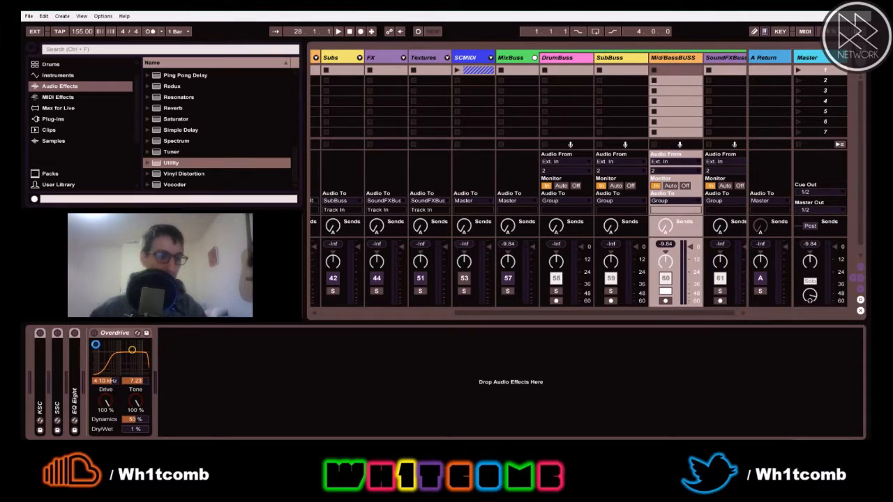
{"action": "left_click_drag", "start_coordinate": [95, 344], "coordinate": [95, 340]}
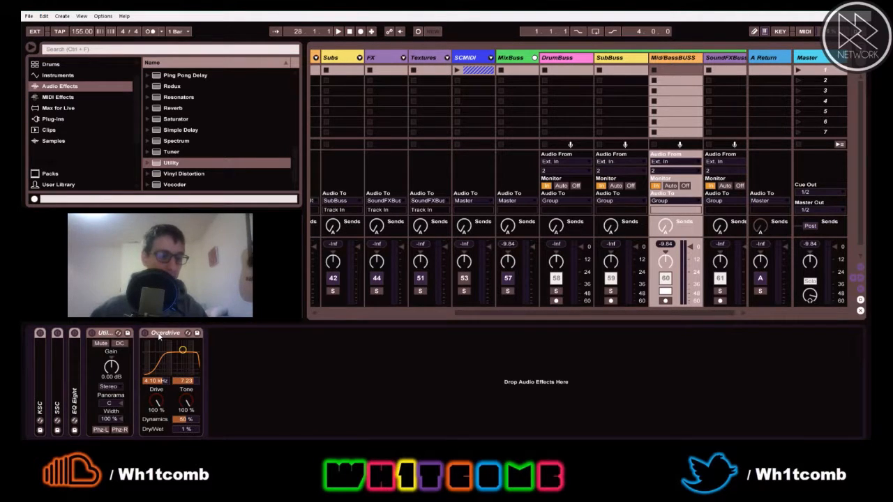
Group the Utility and Overdrive into an Audio Effect Rack and duplicate its chain, naming the two chains Mids and Side
{"action": "key", "text": "ctrl+d"}
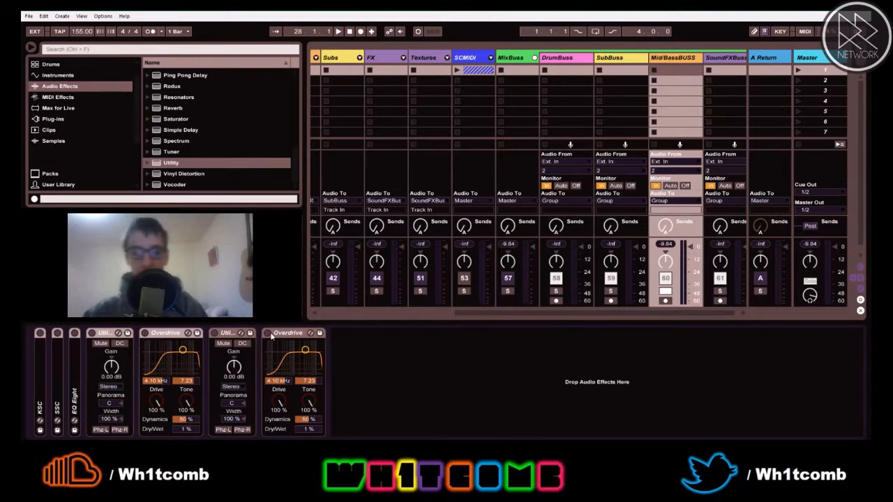
{"action": "key", "text": "Delete"}
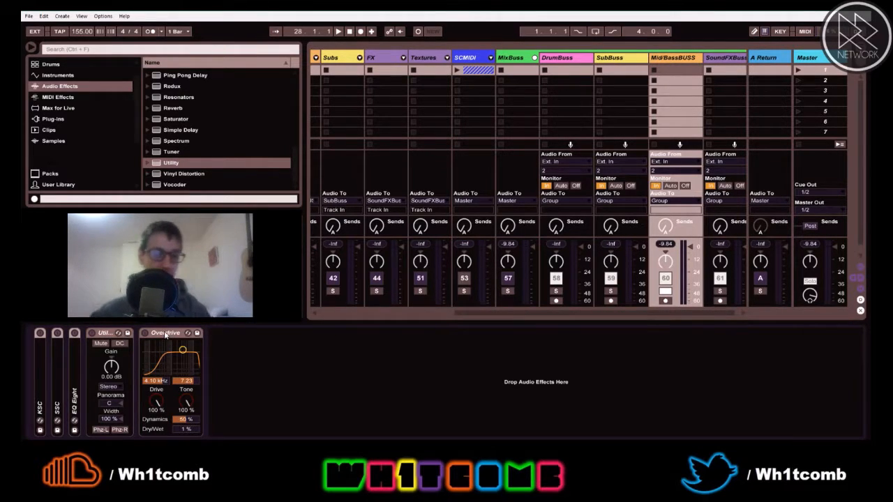
{"action": "key", "text": "ctrl+g"}
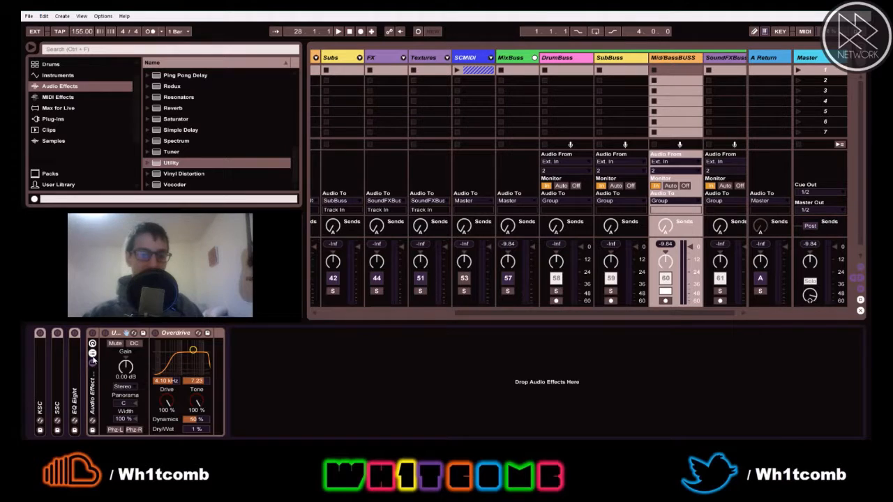
{"action": "left_click", "coordinate": [93, 354]}
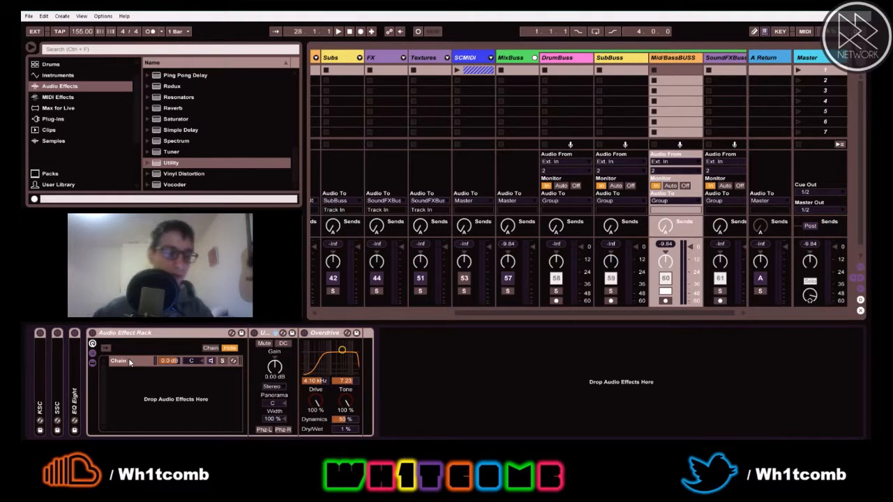
{"action": "left_click", "coordinate": [126, 363]}
{"action": "key", "text": "ctrl+d"}
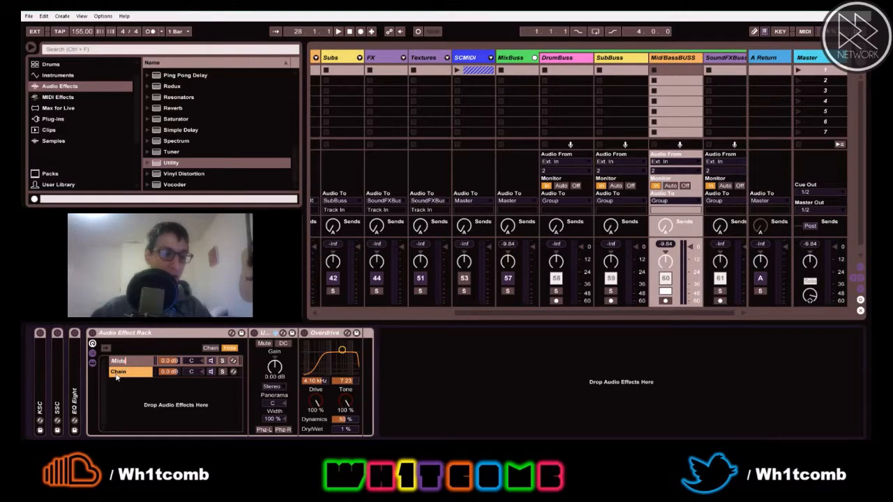
{"action": "key", "text": "Return"}
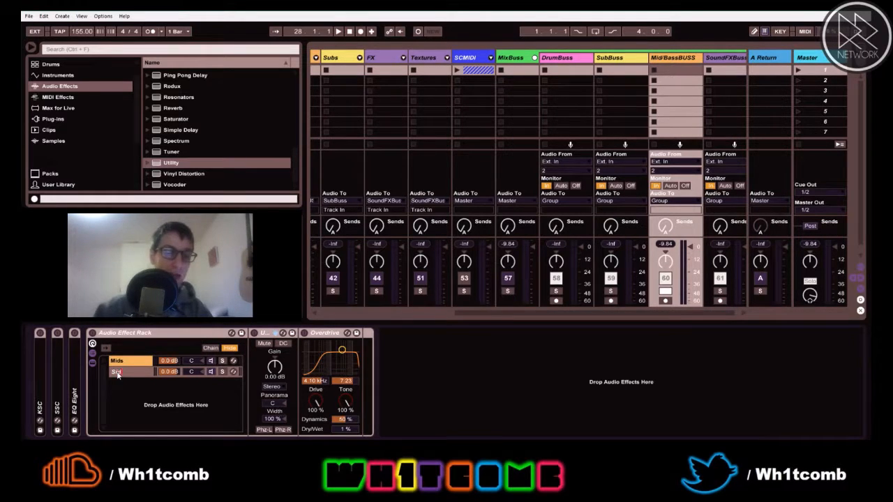
Solo the rack's Mids chain and delete its Overdrive
{"action": "left_click", "coordinate": [222, 361]}
{"action": "left_click", "coordinate": [333, 336]}
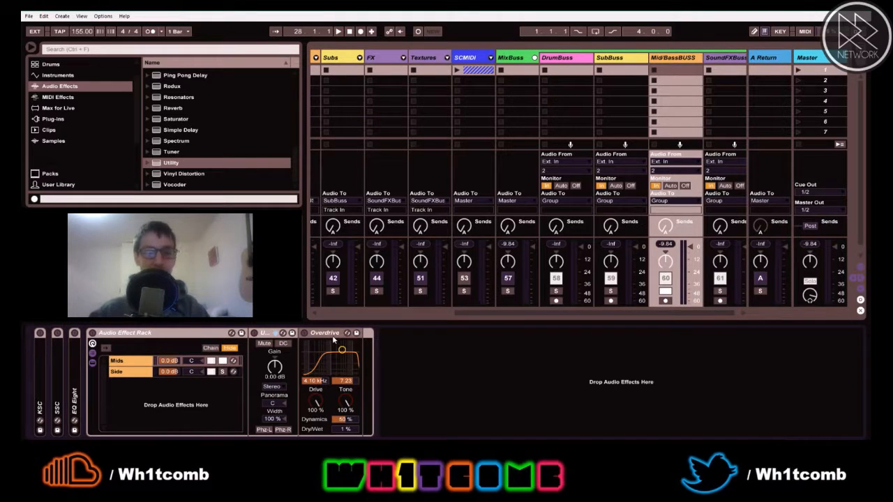
{"action": "key", "text": "Delete"}
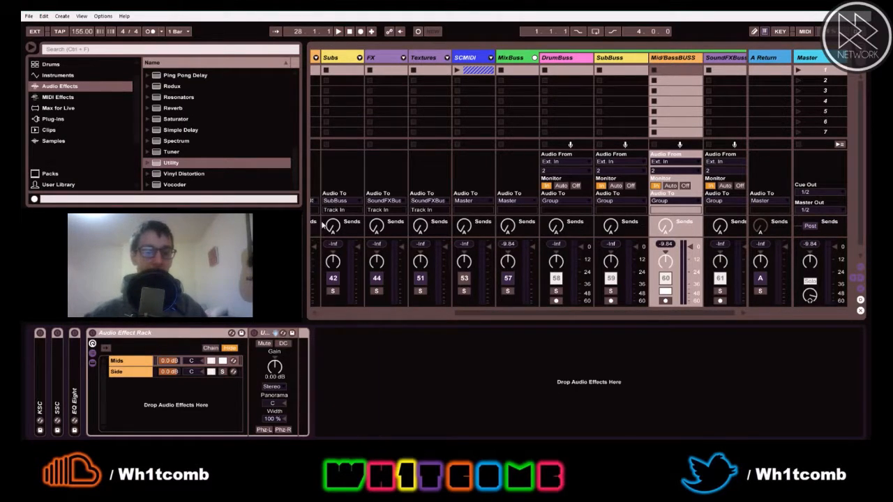
Set the Side chain's Utility width to 175% and audition the Side chain soloed
{"action": "left_click", "coordinate": [117, 372]}
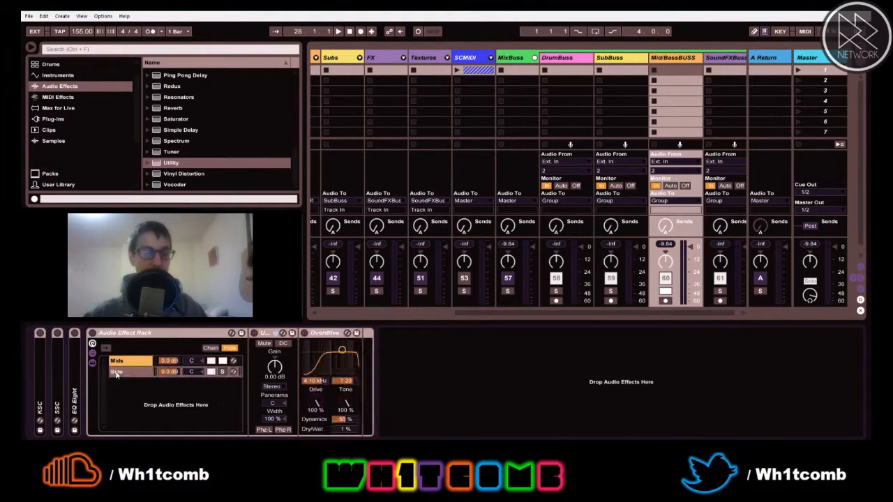
{"action": "left_click", "coordinate": [273, 419]}
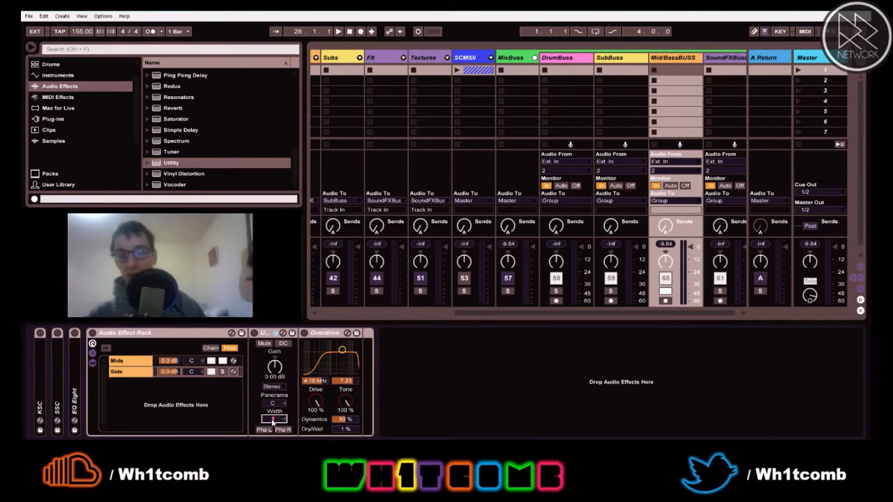
{"action": "type", "text": "175"}
{"action": "key", "text": "Return"}
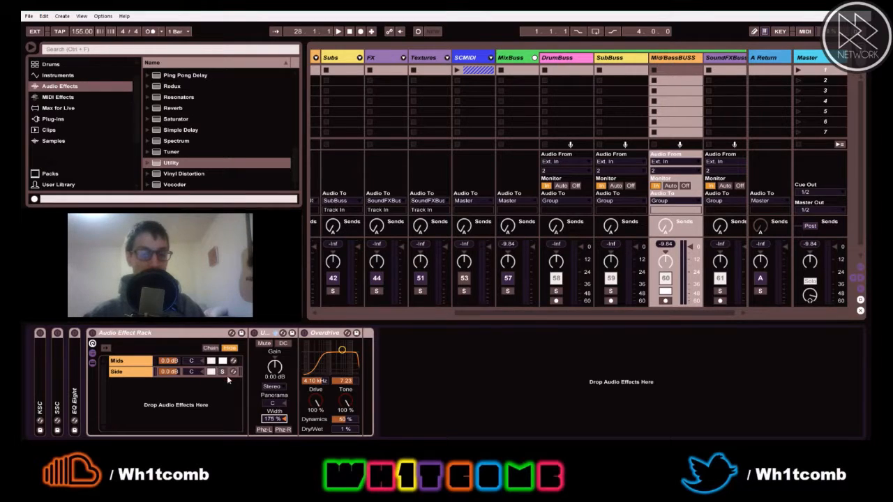
{"action": "left_click", "coordinate": [222, 371]}
{"action": "key", "text": "space"}
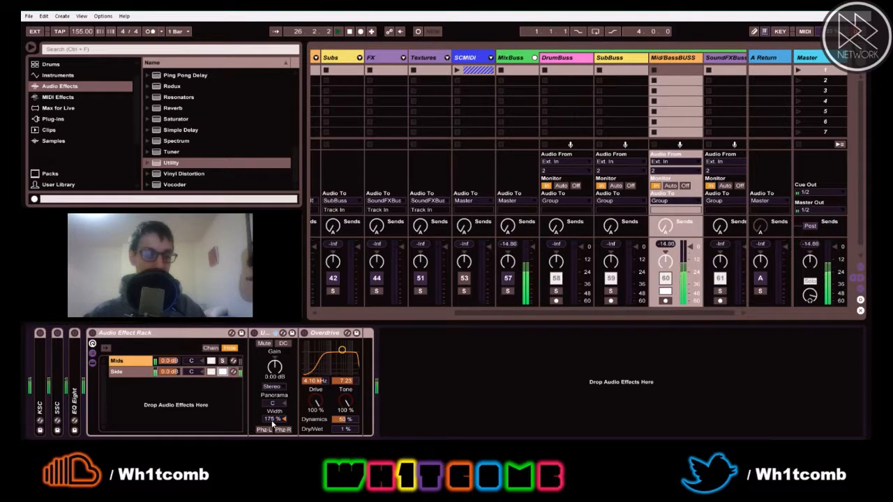
{"action": "key", "text": "space"}
Insert an EQ Eight before the Utility in the rack's Side chain
{"action": "scroll", "coordinate": [174, 120], "scroll_direction": "up", "scroll_amount": 8}
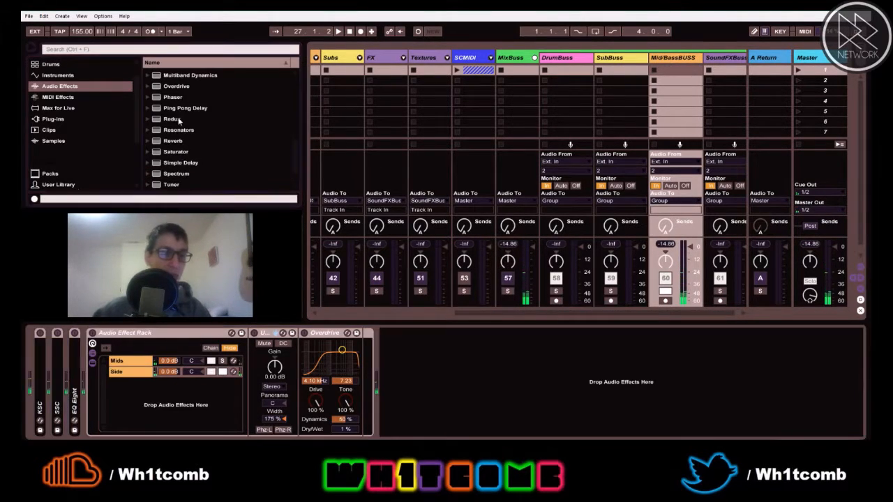
{"action": "scroll", "coordinate": [178, 119], "scroll_direction": "down", "scroll_amount": 4}
{"action": "left_click", "coordinate": [174, 162]}
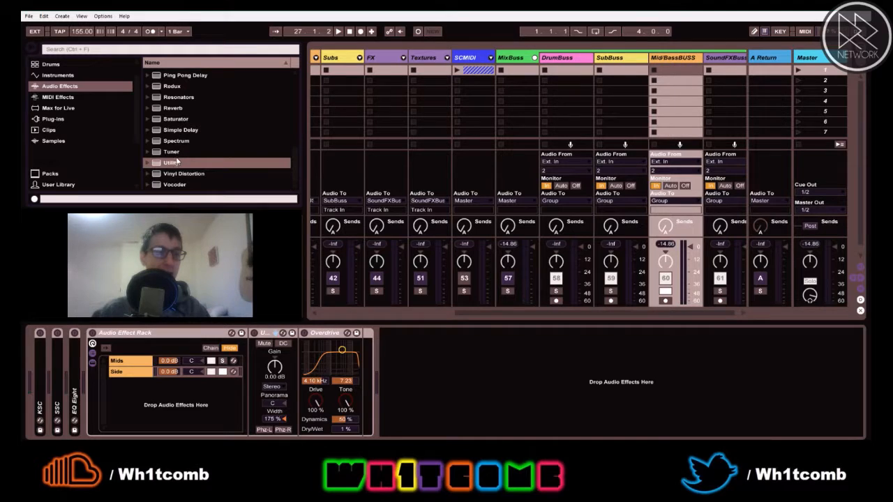
{"action": "scroll", "coordinate": [168, 162], "scroll_direction": "up", "scroll_amount": 8}
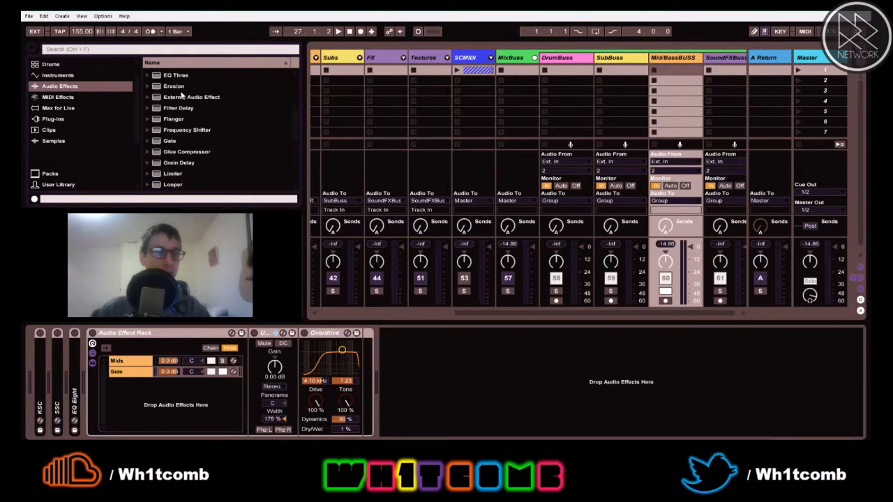
{"action": "left_click", "coordinate": [174, 119]}
{"action": "left_click_drag", "start_coordinate": [251, 391], "coordinate": [248, 382]}
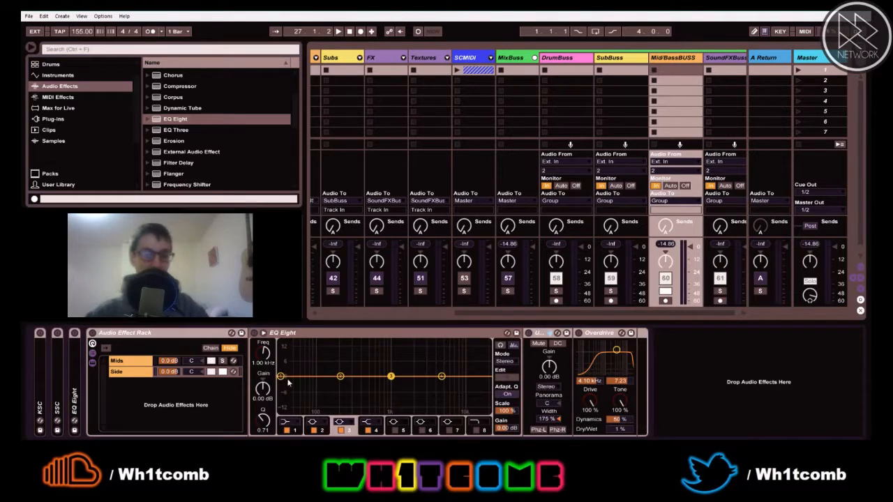
Give the Side chain's EQ Eight a band 1 low cut at about 2.41 kHz and a band 8 high cut at 18.0 kHz, and unsolo the chain
{"action": "left_click", "coordinate": [281, 376]}
{"action": "left_click", "coordinate": [285, 421]}
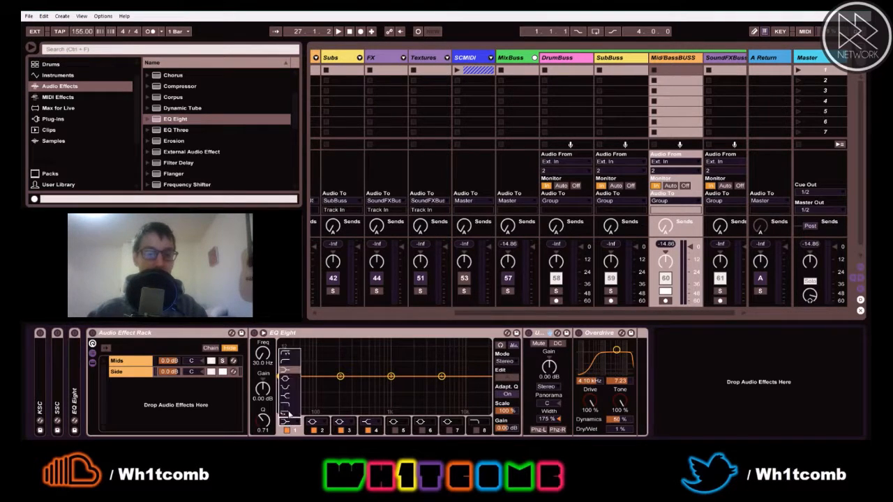
{"action": "left_click", "coordinate": [293, 364]}
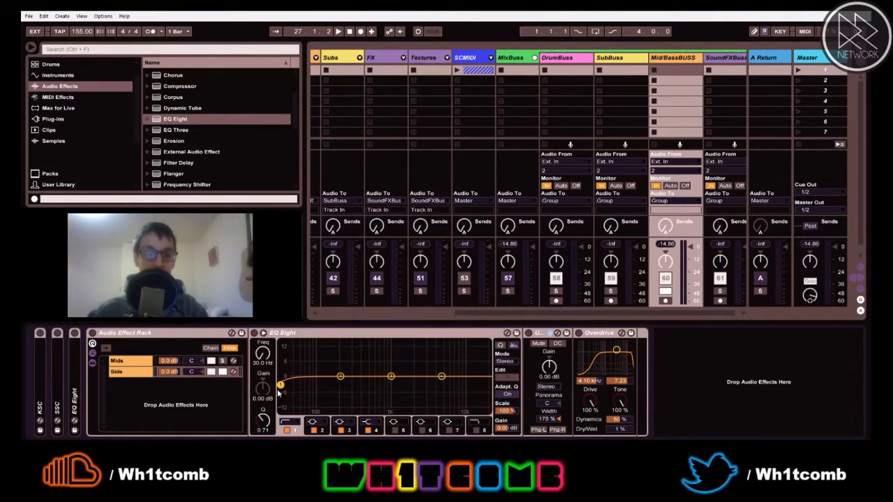
{"action": "left_click_drag", "start_coordinate": [281, 384], "coordinate": [387, 383]}
{"action": "key", "text": "space"}
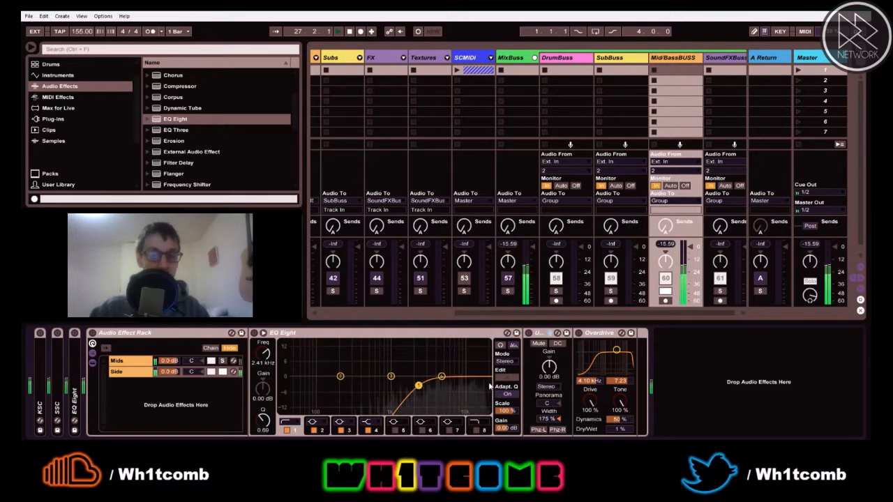
{"action": "left_click", "coordinate": [477, 430]}
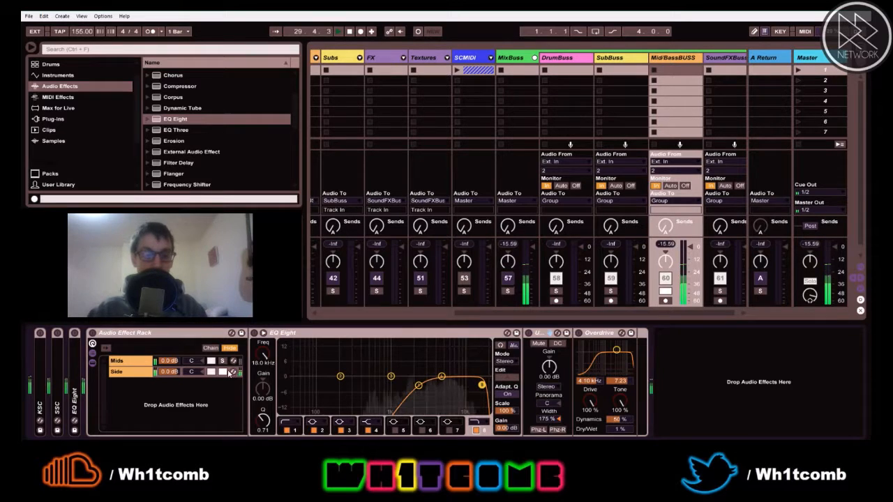
{"action": "left_click", "coordinate": [223, 372]}
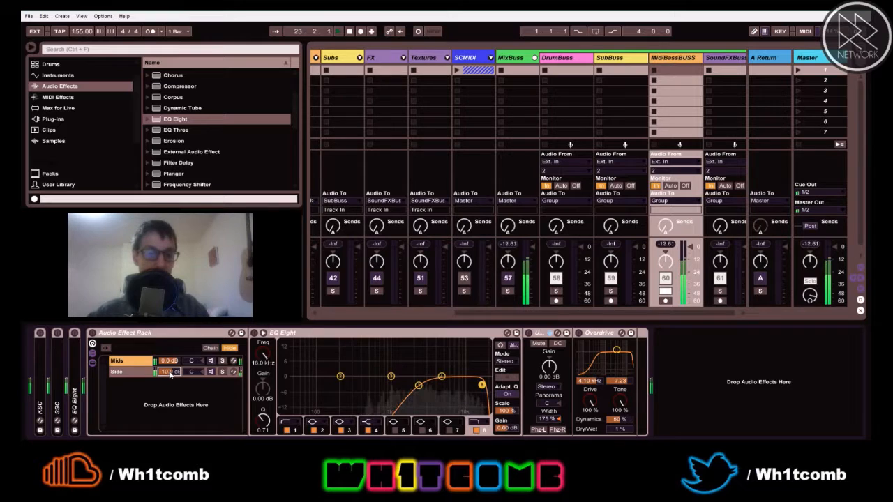
Rename the Mids/Side Audio Effect Rack to StereoEnhance
{"action": "left_click", "coordinate": [153, 334]}
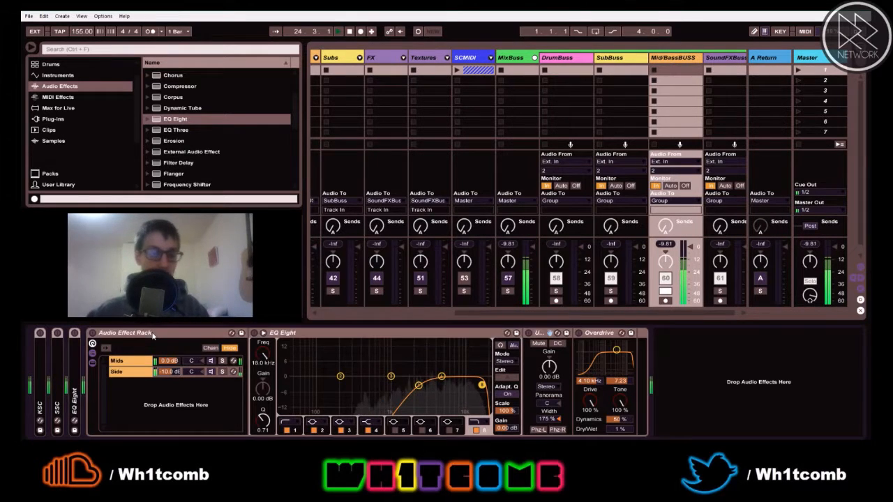
{"action": "key", "text": "ctrl+r"}
{"action": "type", "text": "S"}
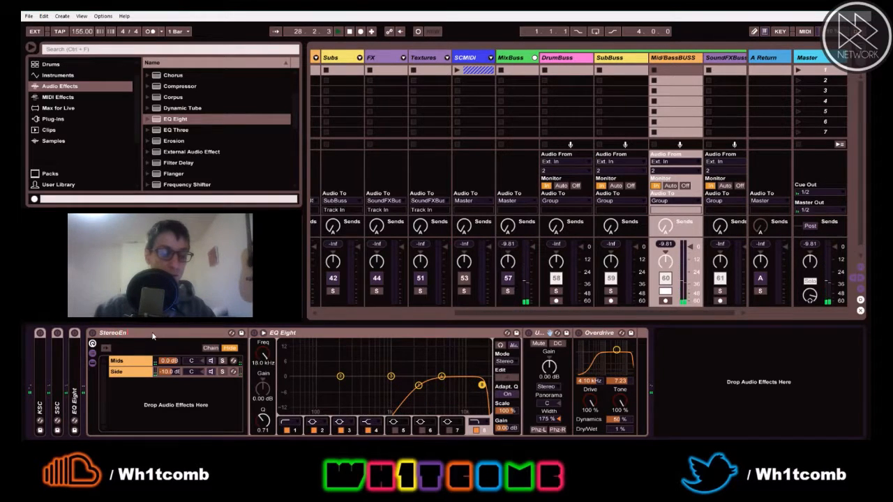
{"action": "type", "text": "tereoEnhance"}
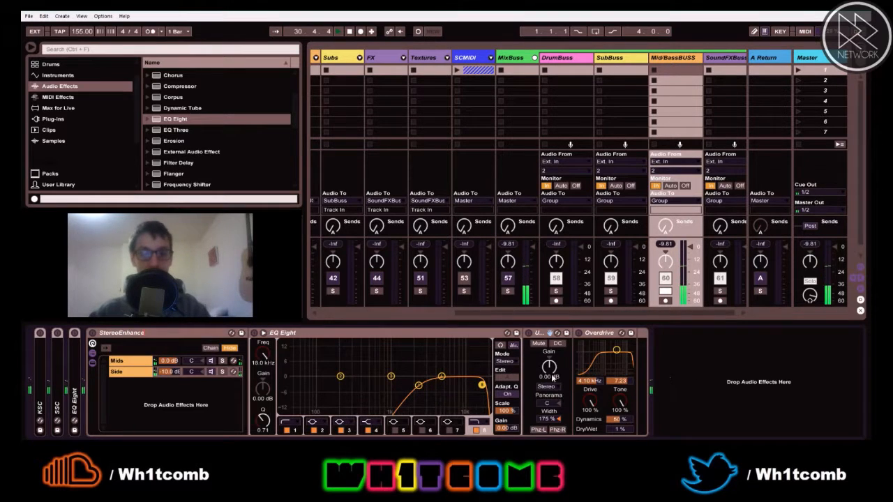
{"action": "left_click", "coordinate": [117, 337]}
Bypass the StereoEnhance rack, switch to the Arrangement View and select the Mid/BassBUSS track during playback
{"action": "left_click", "coordinate": [93, 334]}
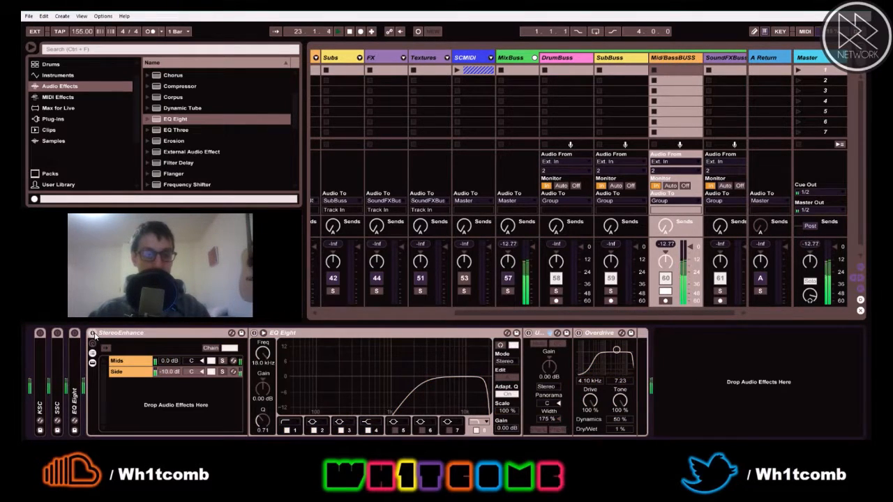
{"action": "key", "text": "Tab"}
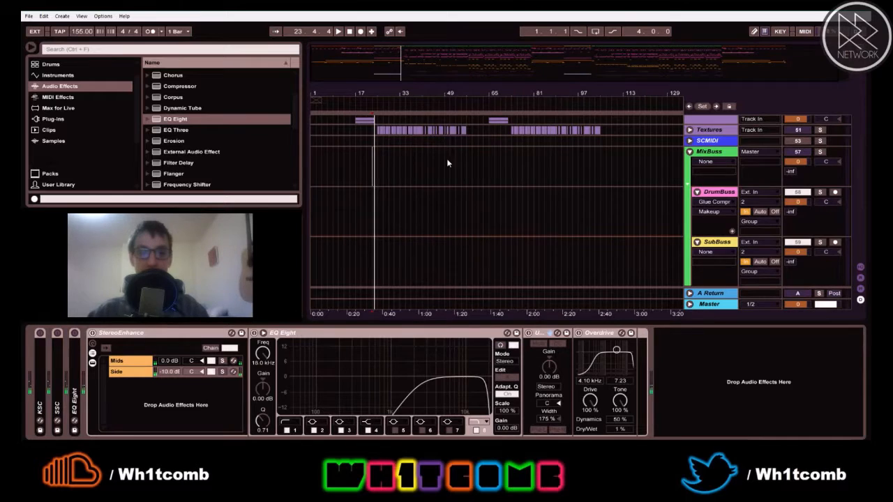
{"action": "left_click", "coordinate": [376, 141]}
{"action": "key", "text": "space"}
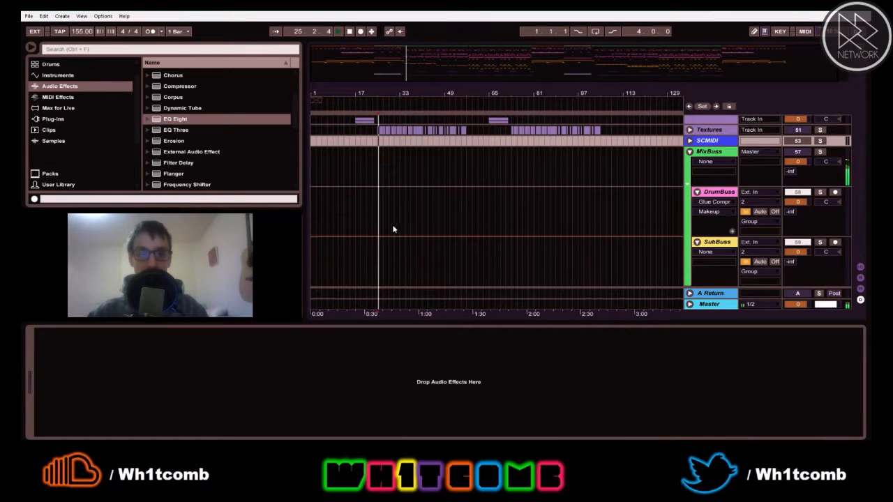
{"action": "left_click", "coordinate": [378, 211]}
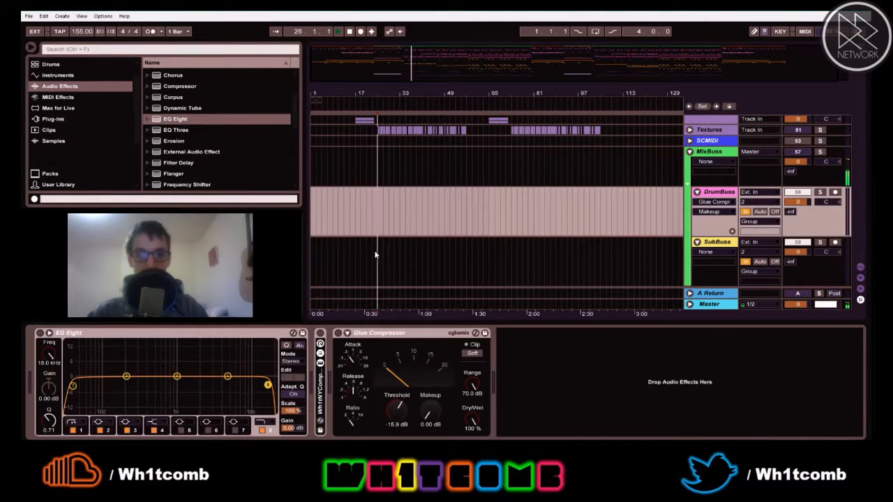
{"action": "left_click", "coordinate": [376, 267]}
{"action": "scroll", "coordinate": [383, 254], "scroll_direction": "down", "scroll_amount": 2}
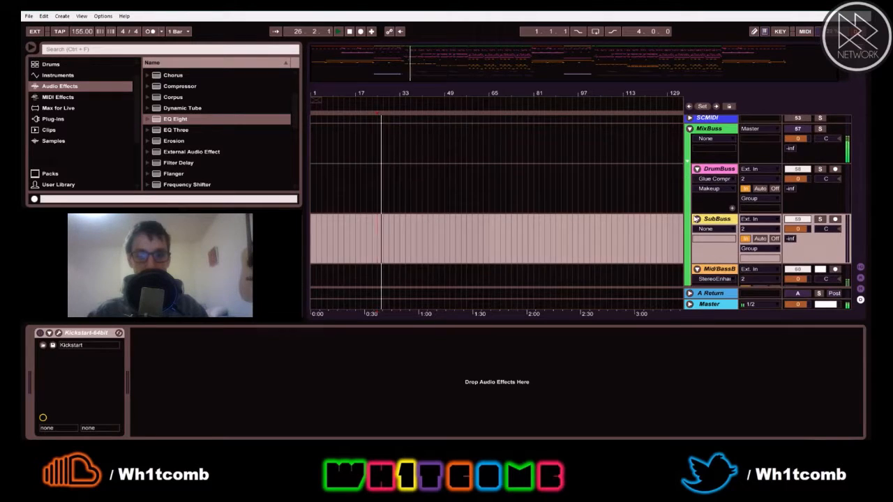
{"action": "scroll", "coordinate": [395, 235], "scroll_direction": "down", "scroll_amount": 2}
{"action": "left_click", "coordinate": [384, 206]}
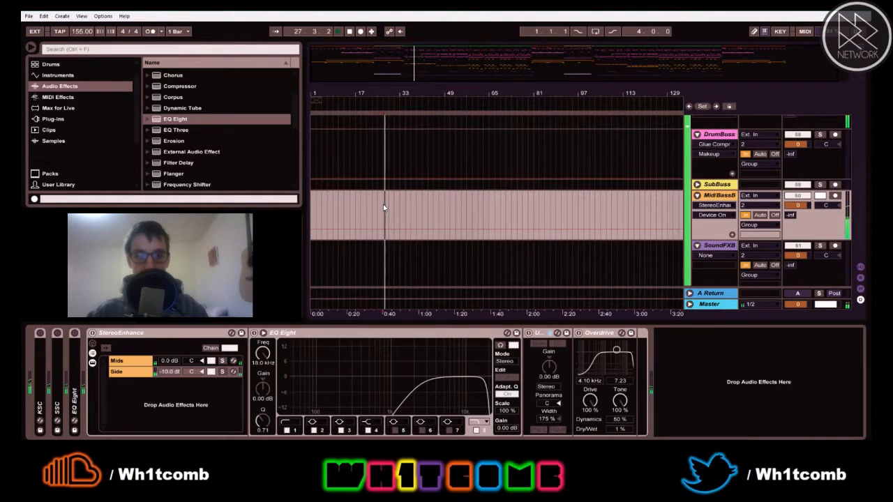
Compare the Mid/BassBUSS sound with the StereoEnhance rack enabled and bypassed, leaving the rack folded and enabled
{"action": "left_click", "coordinate": [93, 341]}
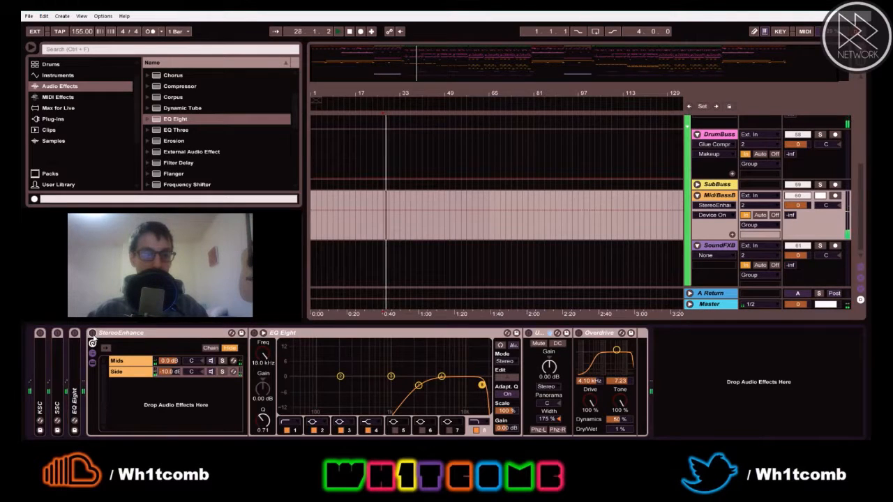
{"action": "double_click", "coordinate": [132, 335]}
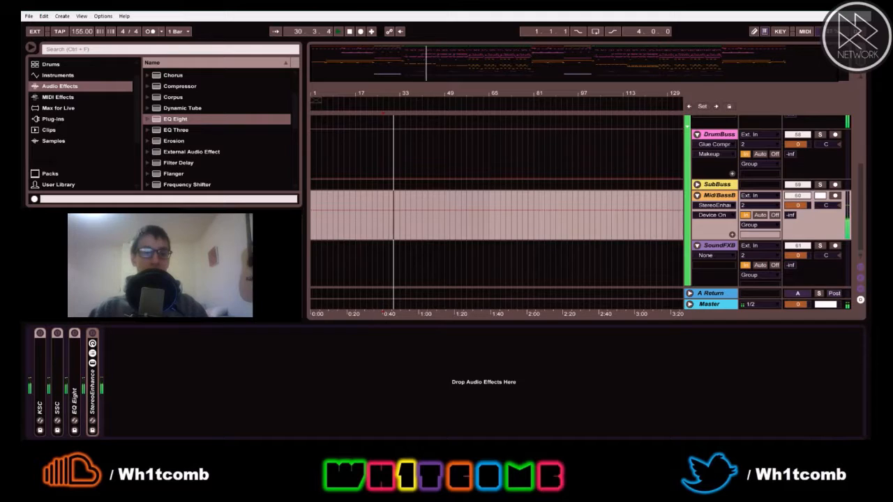
{"action": "left_click", "coordinate": [93, 334]}
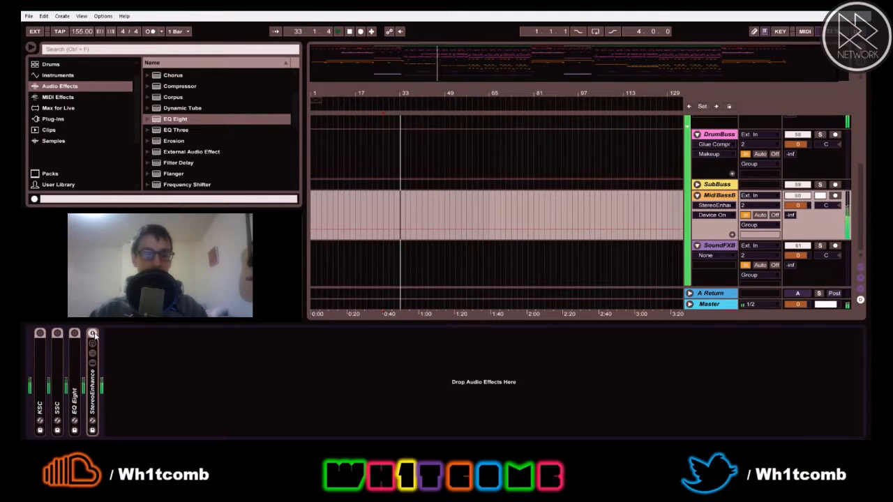
{"action": "left_click", "coordinate": [92, 334]}
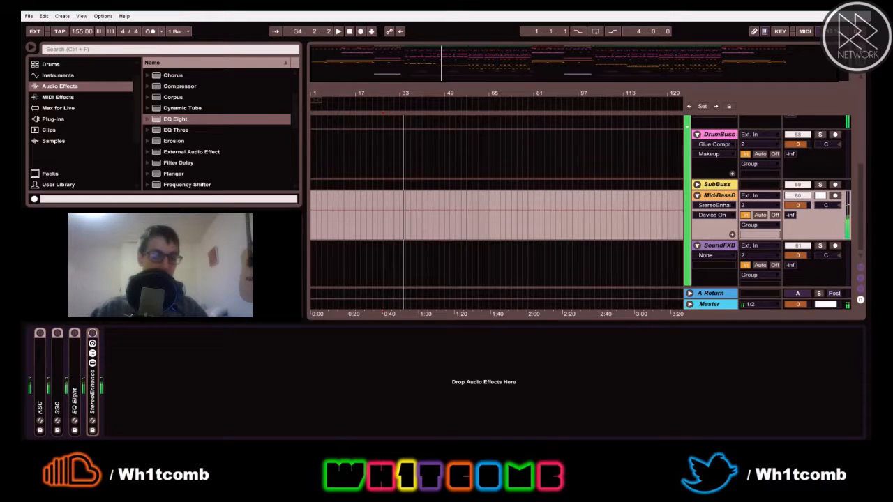
Unfold the StereoEnhance rack and try its Side chain volume at -20, -18.4 and -25 dB during playback
{"action": "double_click", "coordinate": [93, 380]}
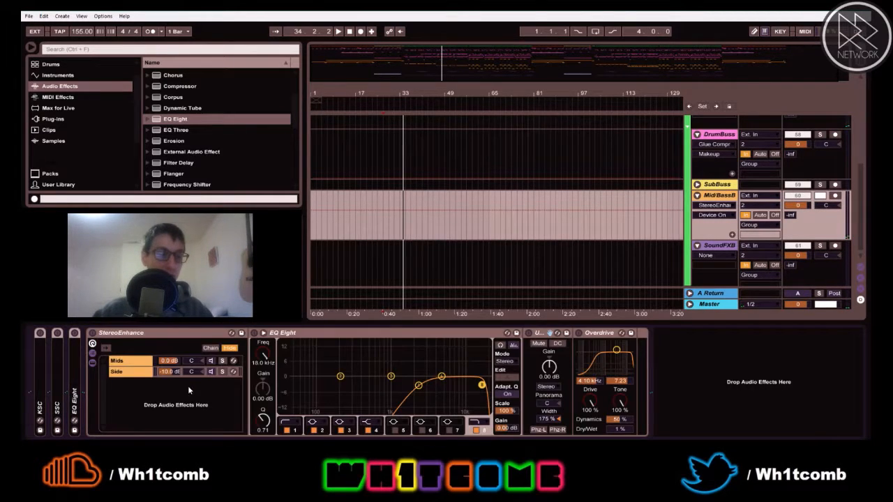
{"action": "left_click", "coordinate": [169, 372]}
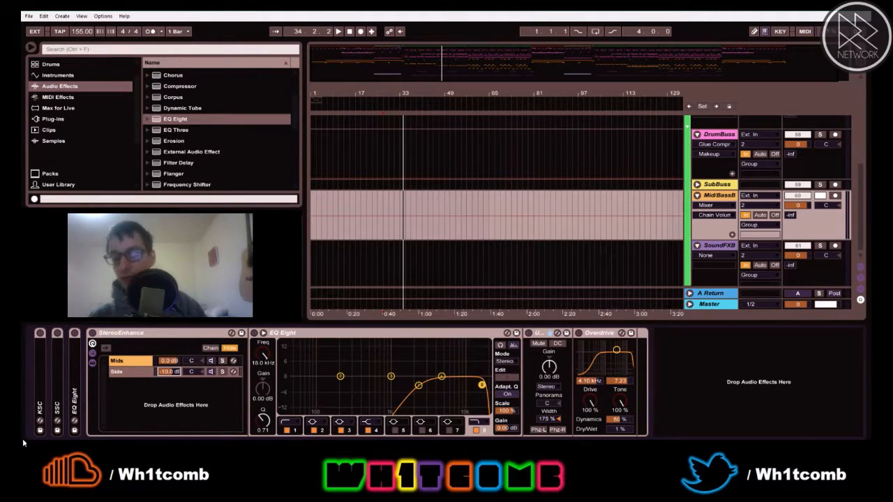
{"action": "type", "text": "-20"}
{"action": "key", "text": "Return"}
{"action": "key", "text": "space"}
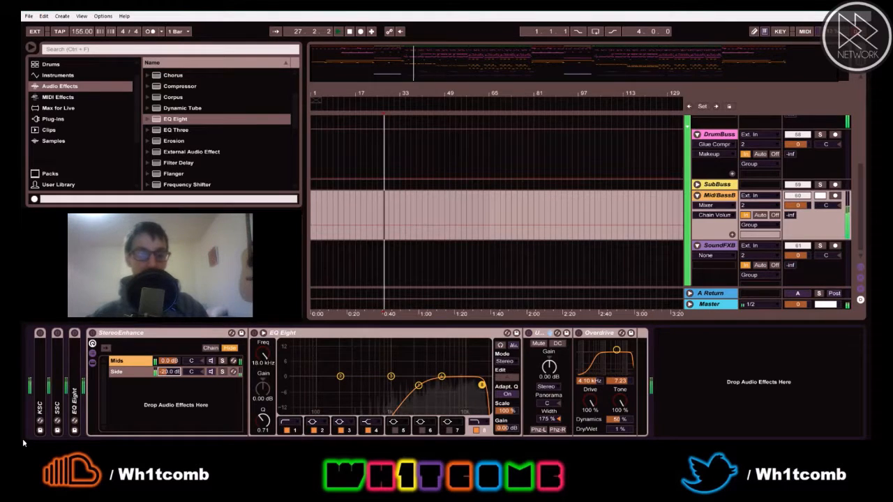
{"action": "mouse_move", "coordinate": [169, 372]}
{"action": "left_mouse_down"}
{"action": "mouse_move", "coordinate": [169, 344]}
{"action": "mouse_move", "coordinate": [169, 372]}
{"action": "left_mouse_up"}
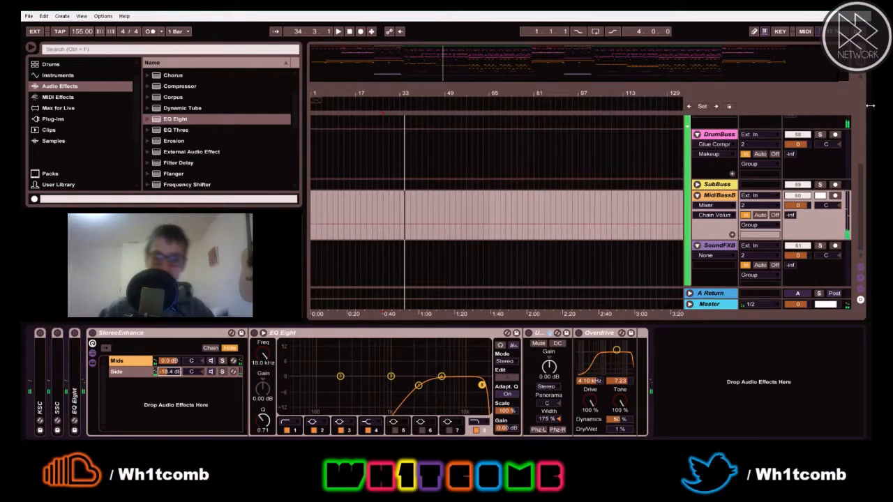
{"action": "key", "text": "space"}
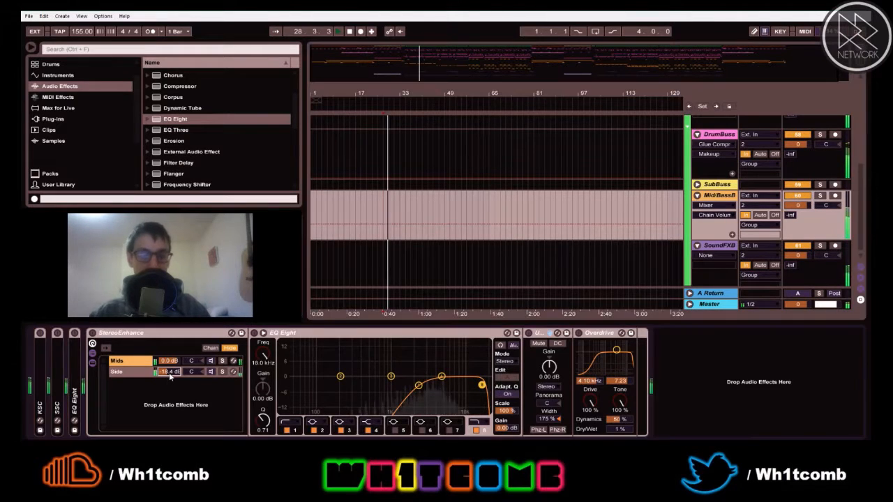
{"action": "key", "text": "Return"}
Solo the Side chain, raise its volume through -20 and -15 to -10 dB, and unsolo the chain
{"action": "left_click", "coordinate": [222, 371]}
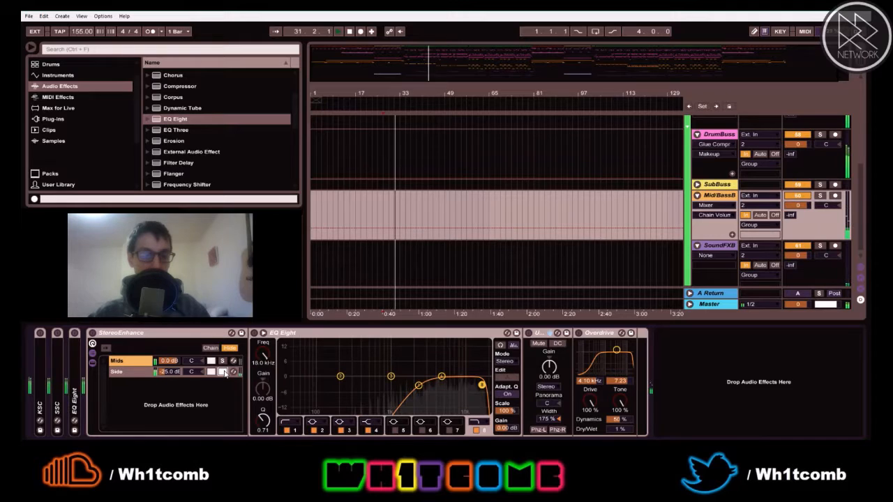
{"action": "left_click", "coordinate": [179, 372]}
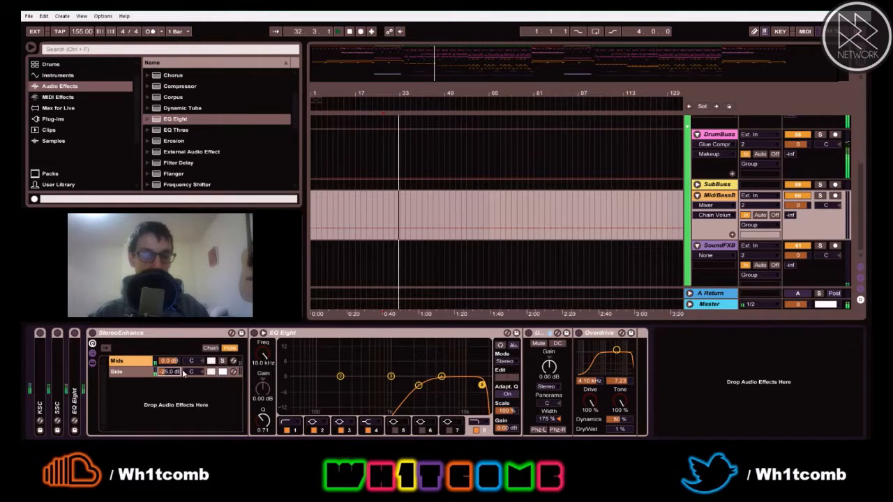
{"action": "type", "text": "-20"}
{"action": "key", "text": "Return"}
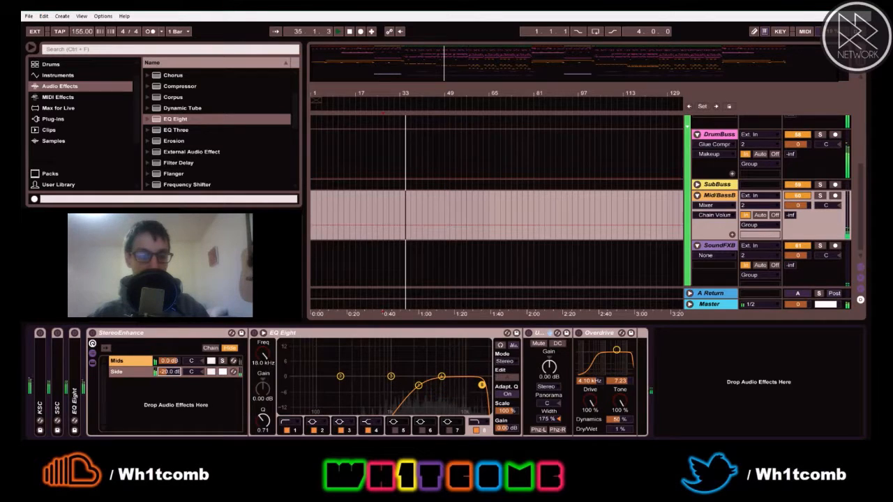
{"action": "type", "text": "-15"}
{"action": "key", "text": "Return"}
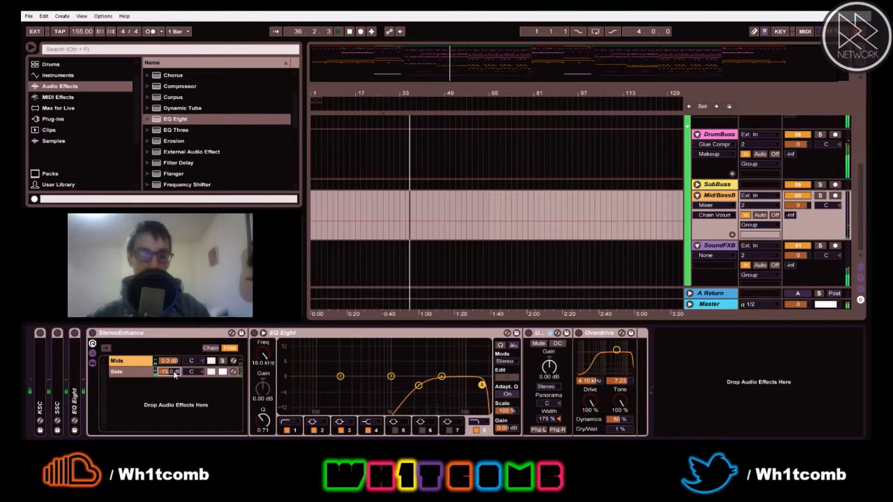
{"action": "type", "text": "-10"}
{"action": "key", "text": "Return"}
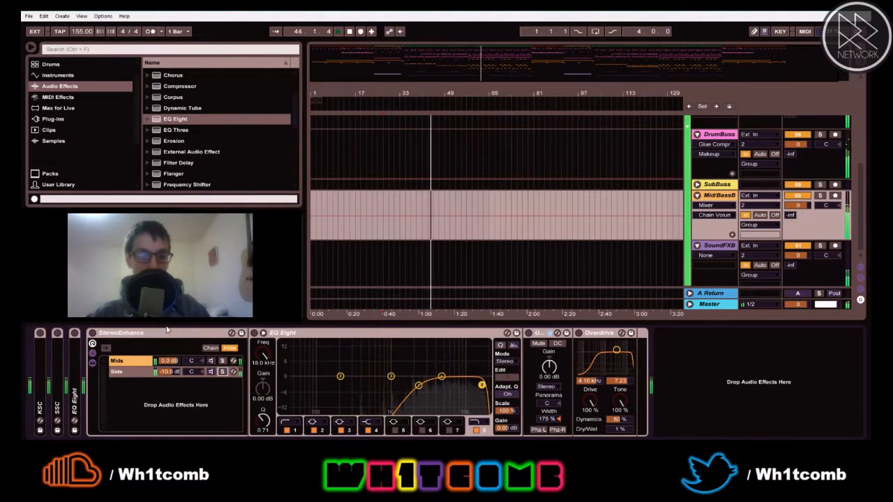
Fold the StereoEnhance rack, expand the Mids group and select its Raver track
{"action": "key", "text": "Down"}
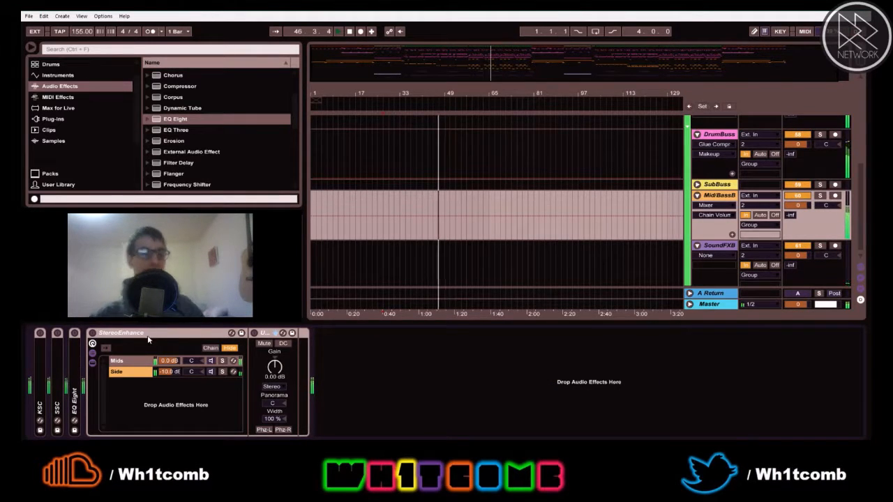
{"action": "double_click", "coordinate": [147, 335]}
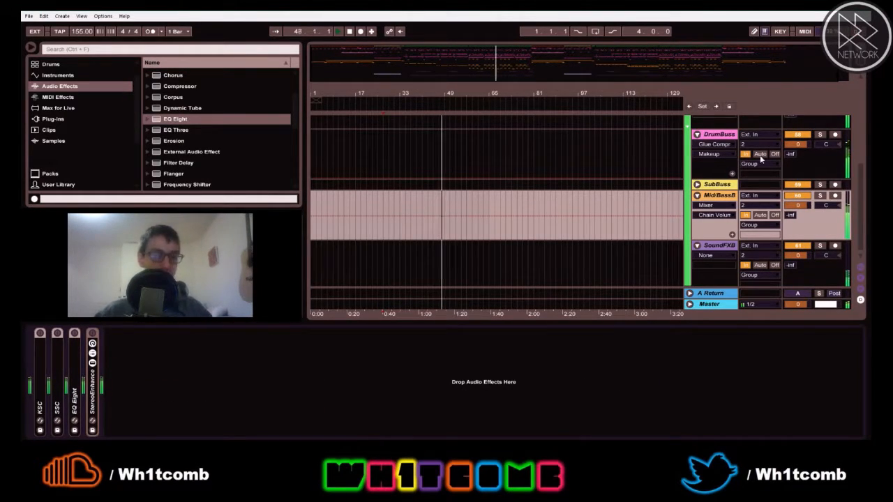
{"action": "scroll", "coordinate": [728, 171], "scroll_direction": "up", "scroll_amount": 10}
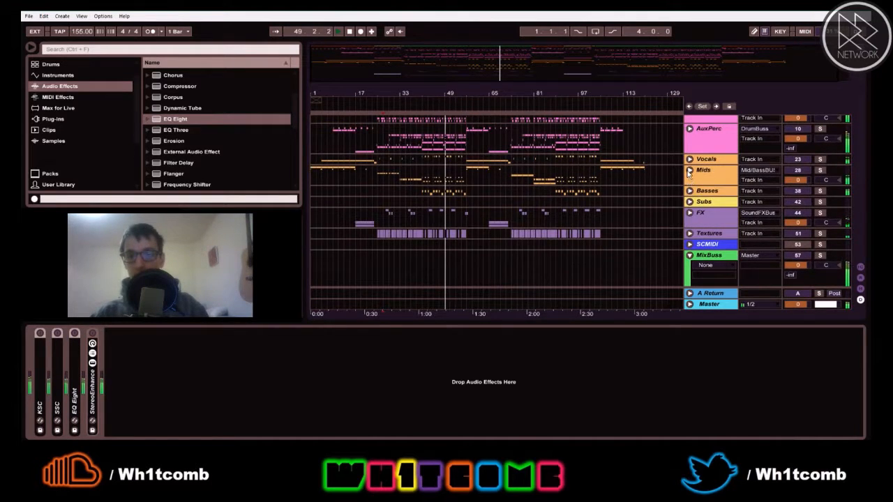
{"action": "left_click", "coordinate": [689, 170]}
{"action": "scroll", "coordinate": [689, 185], "scroll_direction": "down", "scroll_amount": 5}
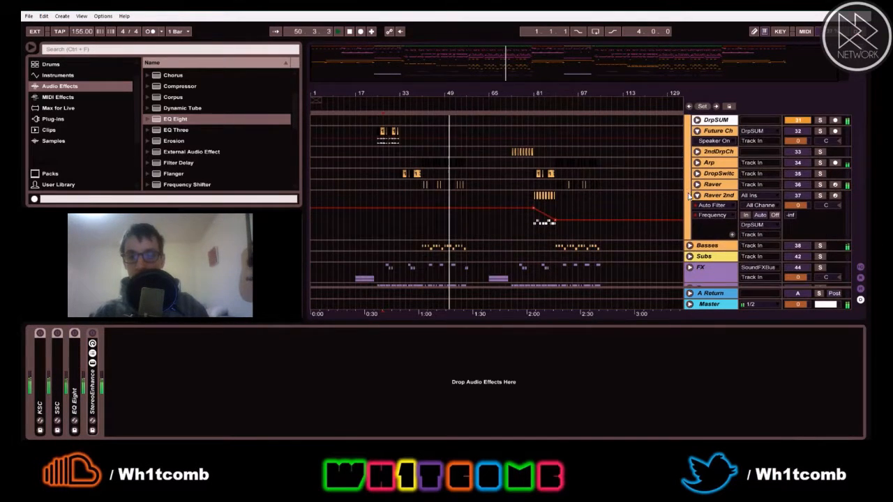
{"action": "scroll", "coordinate": [703, 222], "scroll_direction": "down", "scroll_amount": 2}
{"action": "left_click", "coordinate": [712, 151]}
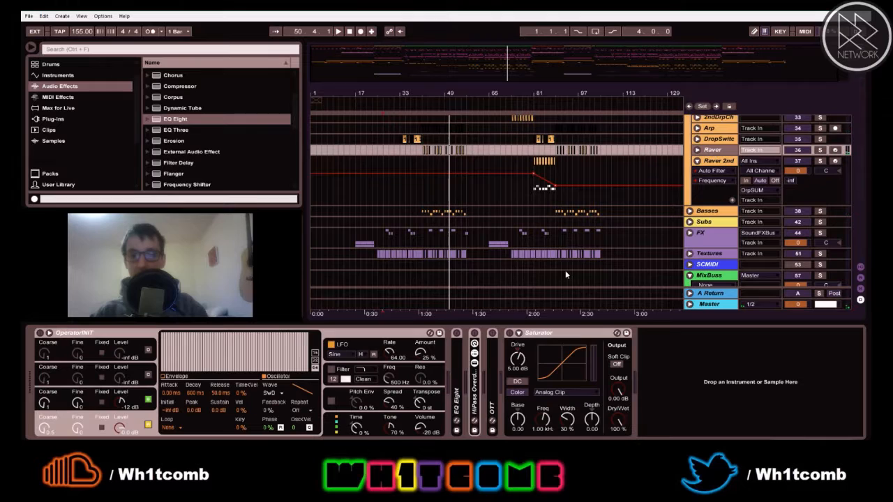
Add an EQ Eight after the Raver track's Saturator, set its output gain to -10 dB, and play from about bar 41
{"action": "key", "text": "space"}
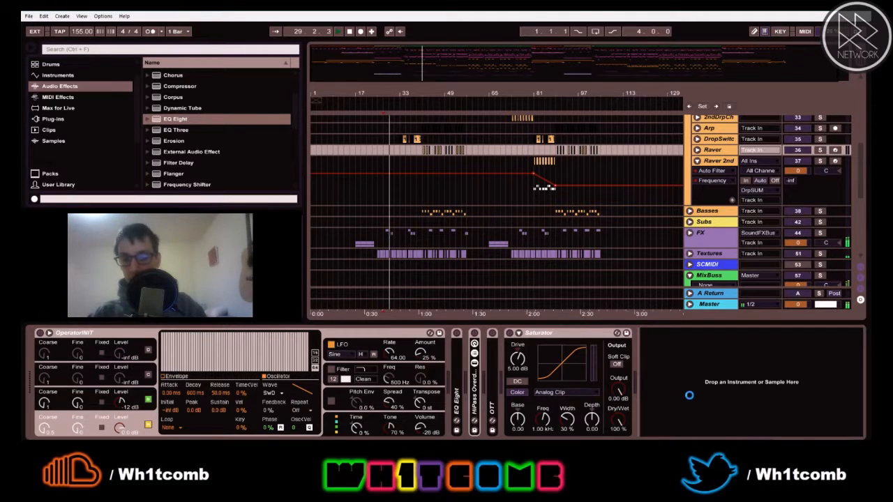
{"action": "left_click_drag", "start_coordinate": [689, 395], "coordinate": [687, 395]}
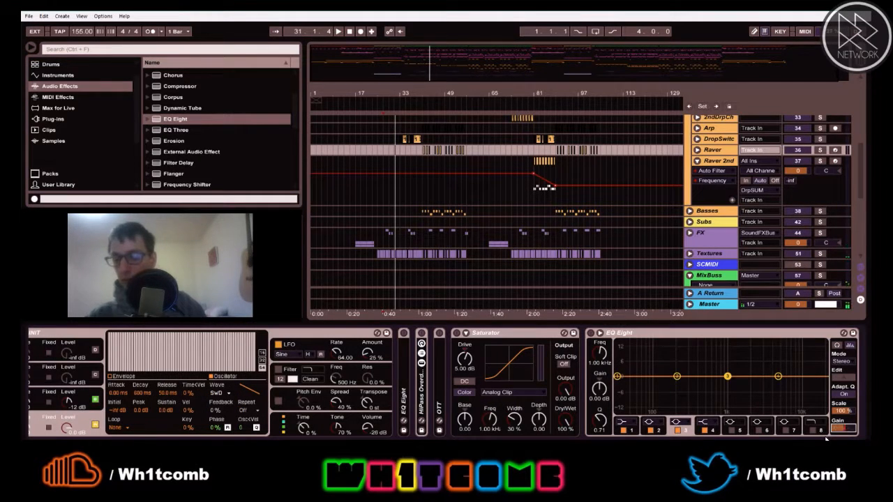
{"action": "left_click", "coordinate": [422, 212]}
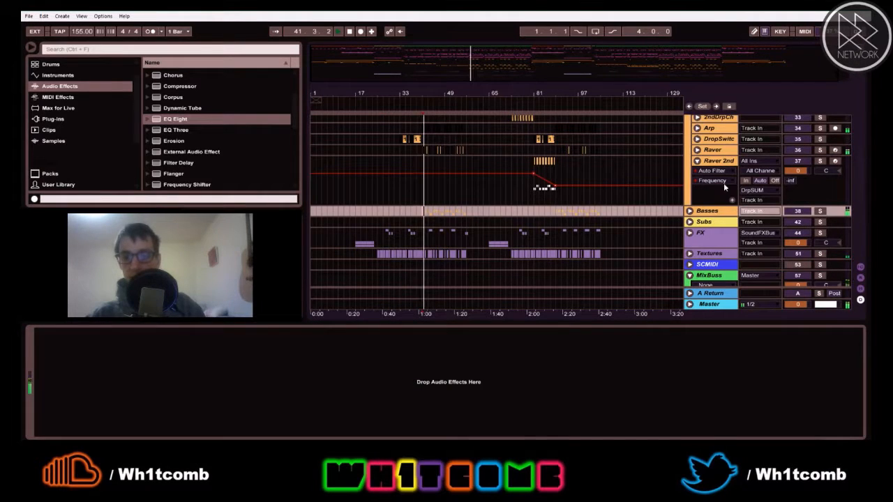
{"action": "left_click", "coordinate": [713, 150]}
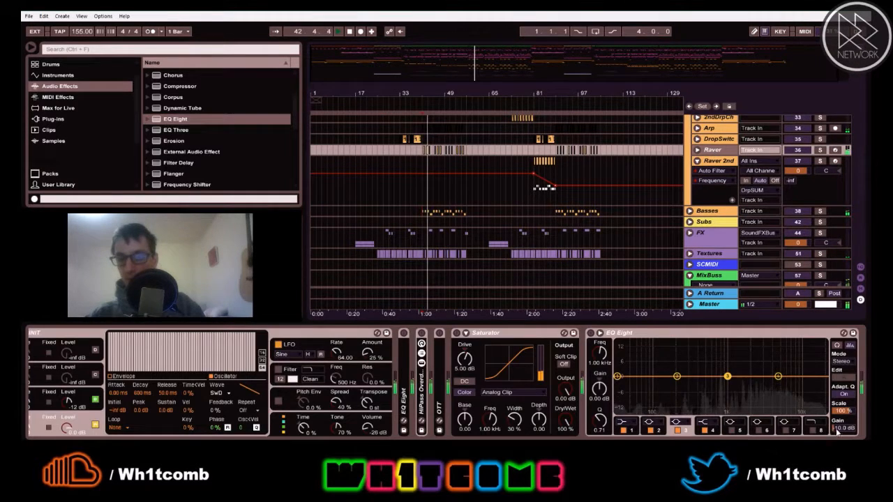
Try the Raver EQ Eight's output gain at -5 dB, set it to -4 dB and audition the result
{"action": "key", "text": "space"}
{"action": "key", "text": "space"}
{"action": "left_click_drag", "start_coordinate": [841, 428], "coordinate": [842, 416]}
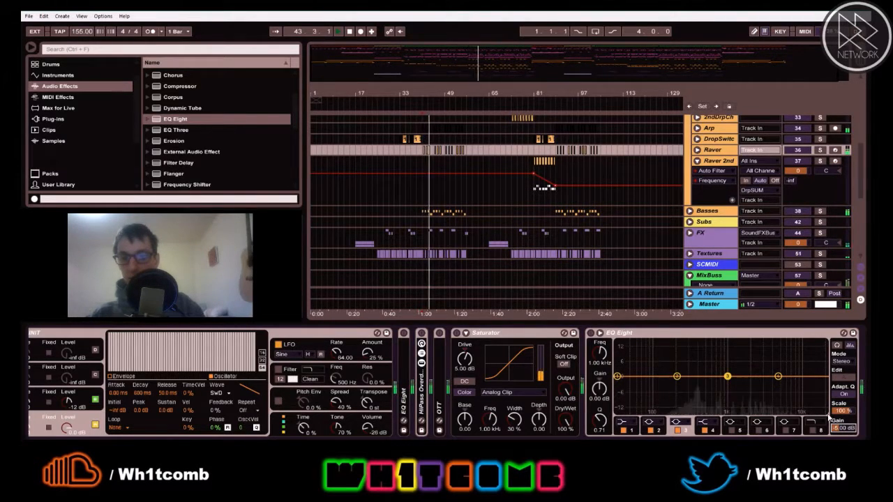
{"action": "key", "text": "space"}
{"action": "type", "text": "-4"}
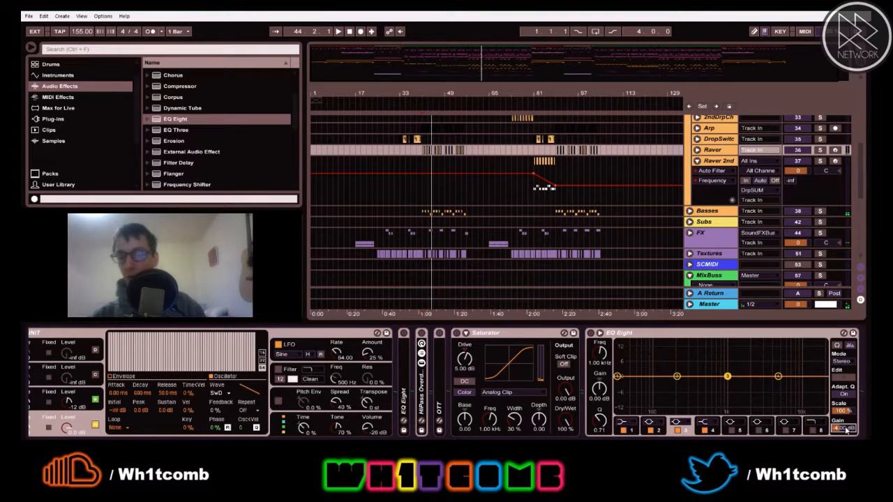
{"action": "key", "text": "space"}
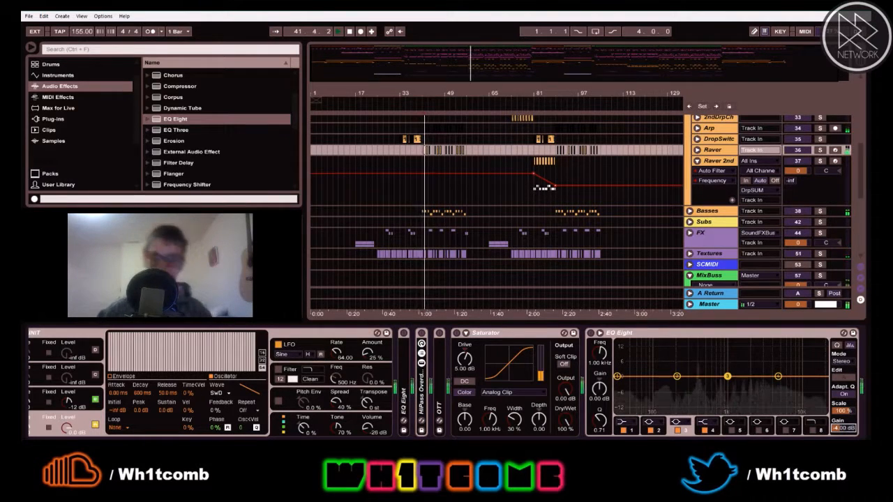
Stop playback, collapse the Mids group and fold the Mid/BassBUSS track
{"action": "key", "text": "space"}
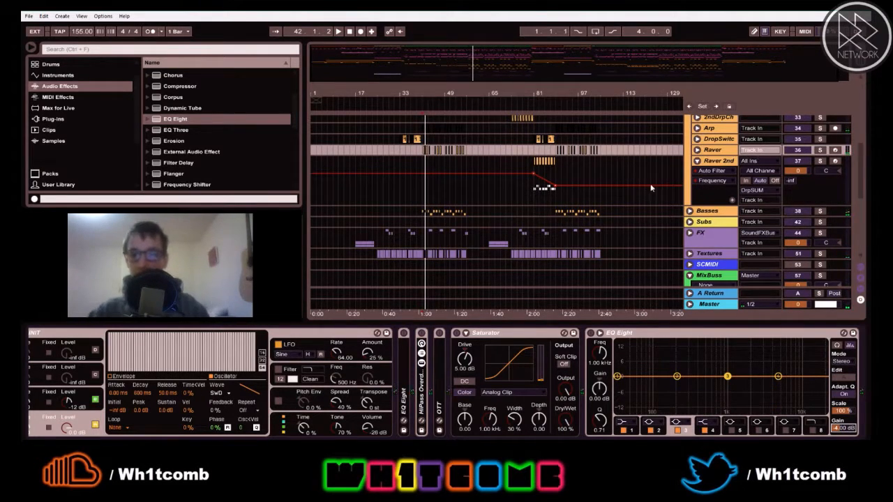
{"action": "scroll", "coordinate": [689, 159], "scroll_direction": "up", "scroll_amount": 2}
{"action": "scroll", "coordinate": [689, 159], "scroll_direction": "up", "scroll_amount": 3}
{"action": "scroll", "coordinate": [695, 141], "scroll_direction": "up", "scroll_amount": 3}
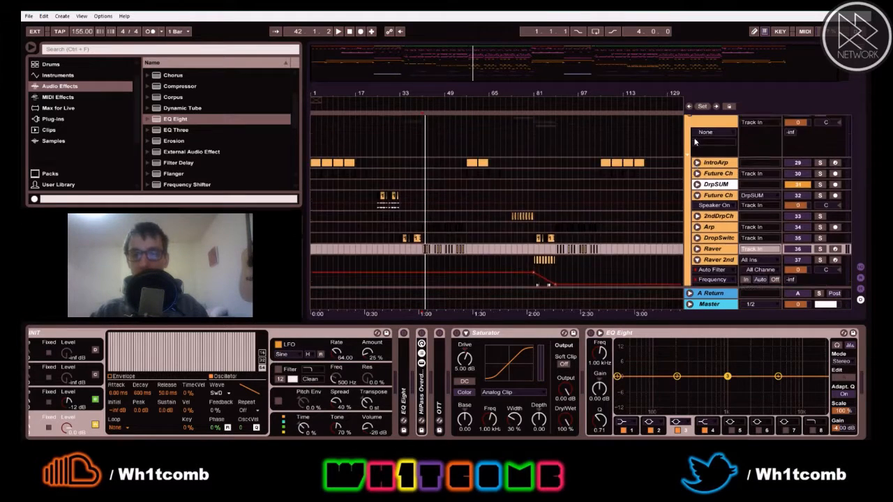
{"action": "left_click", "coordinate": [689, 162]}
{"action": "scroll", "coordinate": [701, 182], "scroll_direction": "down", "scroll_amount": 5}
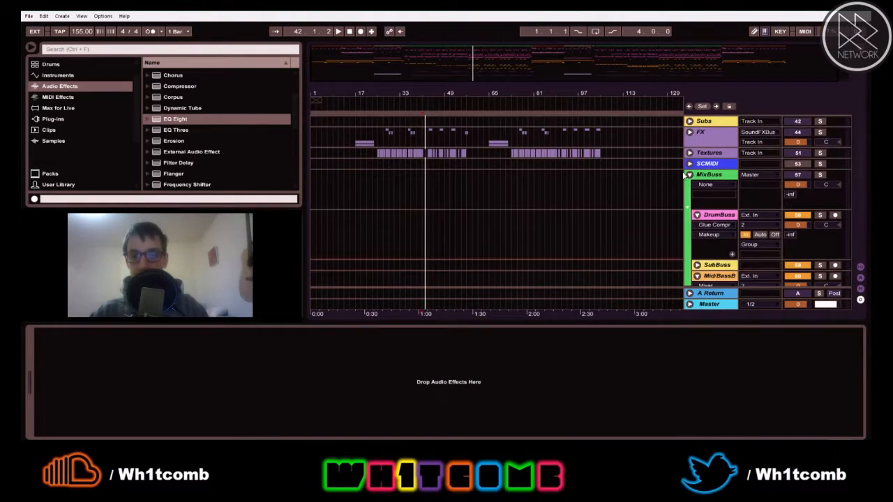
{"action": "scroll", "coordinate": [710, 210], "scroll_direction": "down", "scroll_amount": 2}
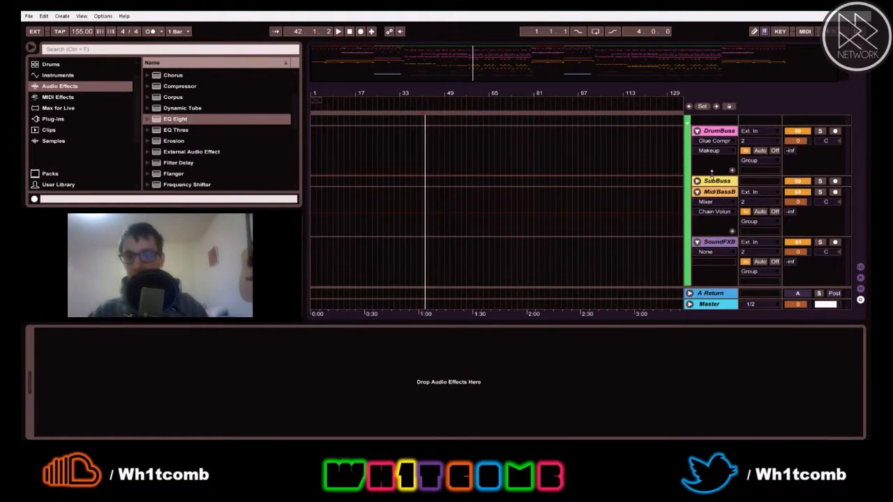
{"action": "left_click", "coordinate": [696, 192]}
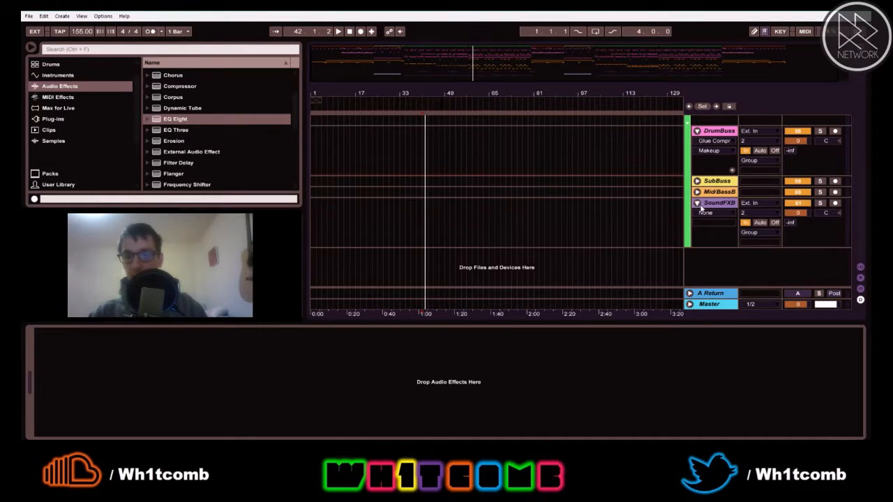
Add an EQ Eight to the SoundFXBuss track and play the drop
{"action": "left_click", "coordinate": [722, 203]}
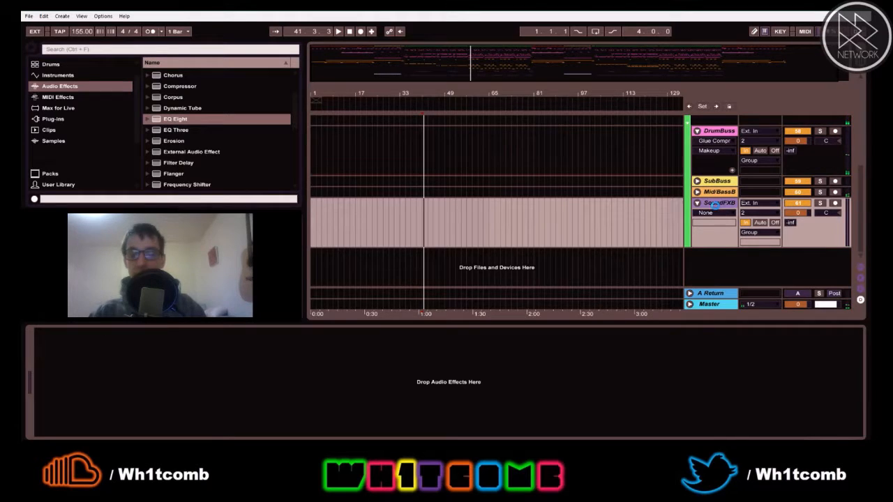
{"action": "key", "text": "Return"}
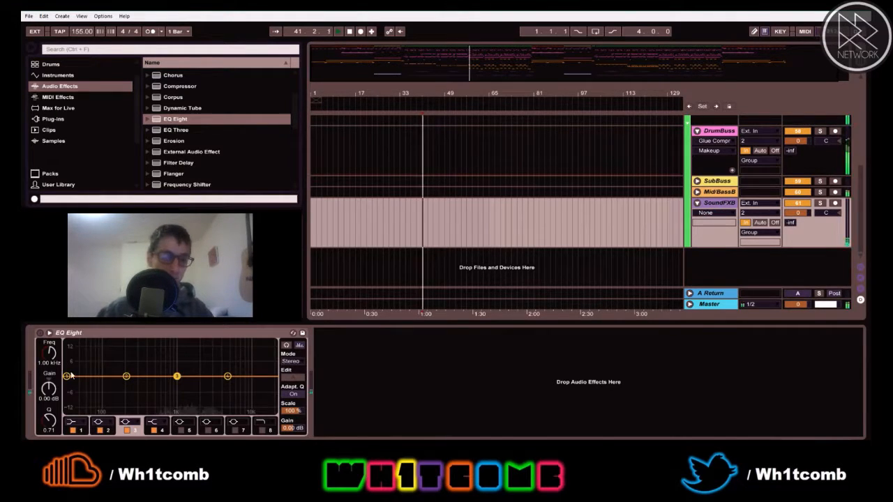
{"action": "key", "text": "space"}
Make band 1 of the SoundFXBuss EQ Eight a low cut at about 224 Hz and enable the band 8 high cut
{"action": "left_click", "coordinate": [73, 429]}
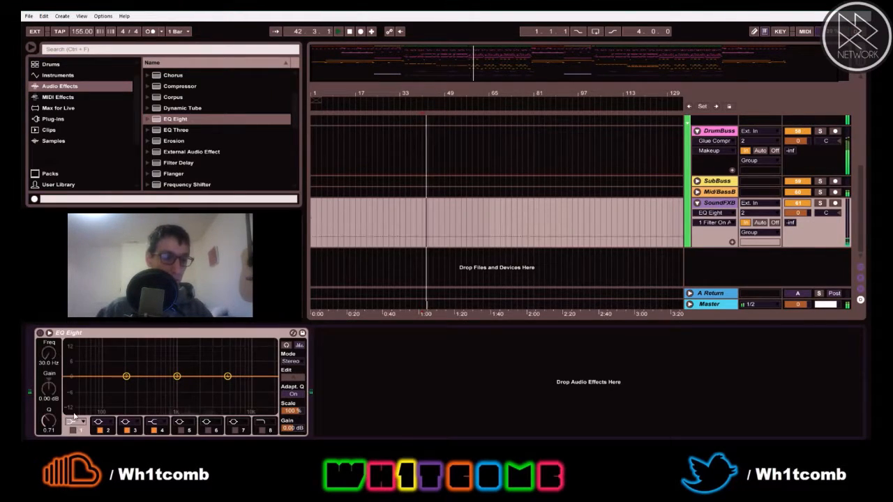
{"action": "left_click", "coordinate": [73, 428]}
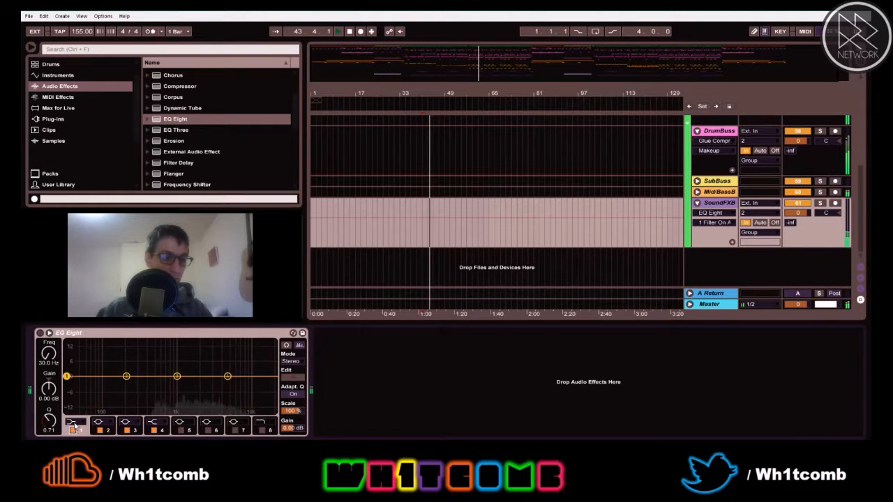
{"action": "left_click", "coordinate": [75, 422]}
{"action": "left_click", "coordinate": [74, 364]}
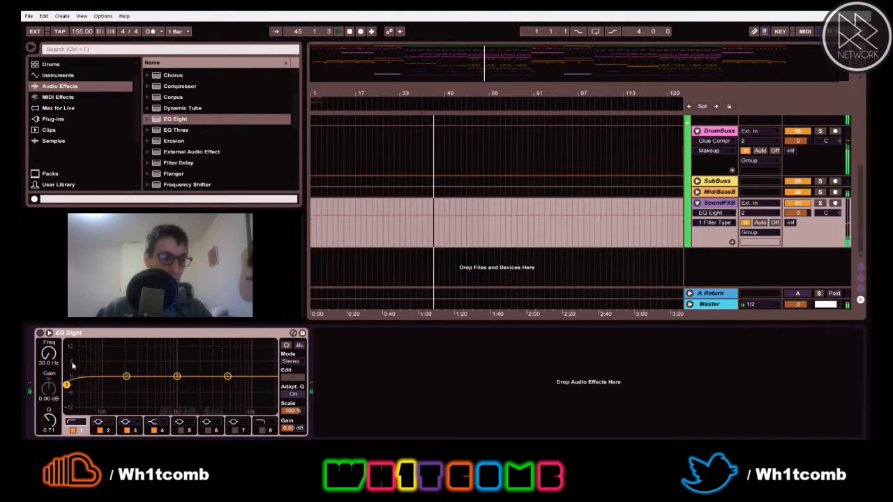
{"action": "left_click_drag", "start_coordinate": [67, 385], "coordinate": [129, 384]}
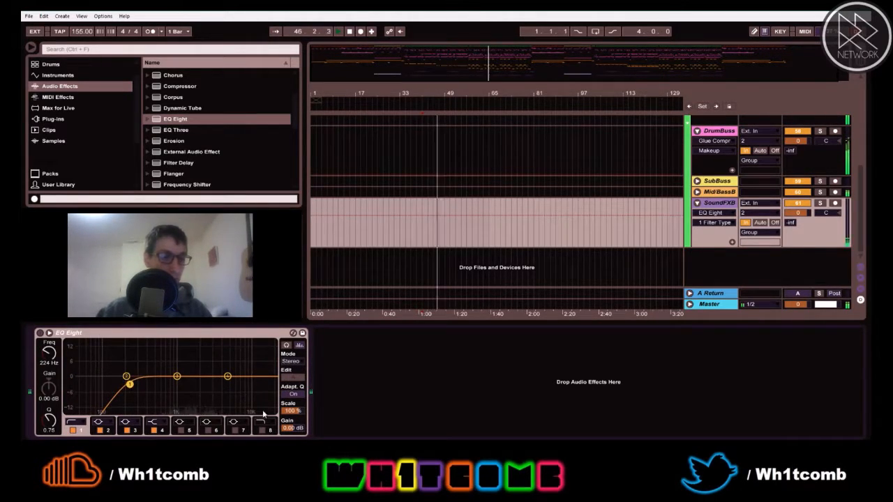
{"action": "left_click", "coordinate": [262, 431]}
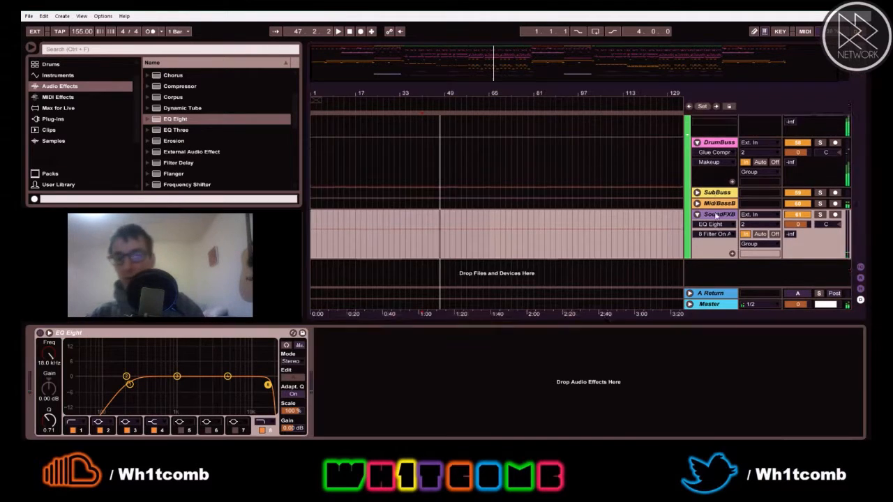
Select the DrumBuss track and fold its EQ Eight and Glue Compressor devices
{"action": "scroll", "coordinate": [705, 209], "scroll_direction": "up", "scroll_amount": 2}
{"action": "left_click", "coordinate": [706, 216]}
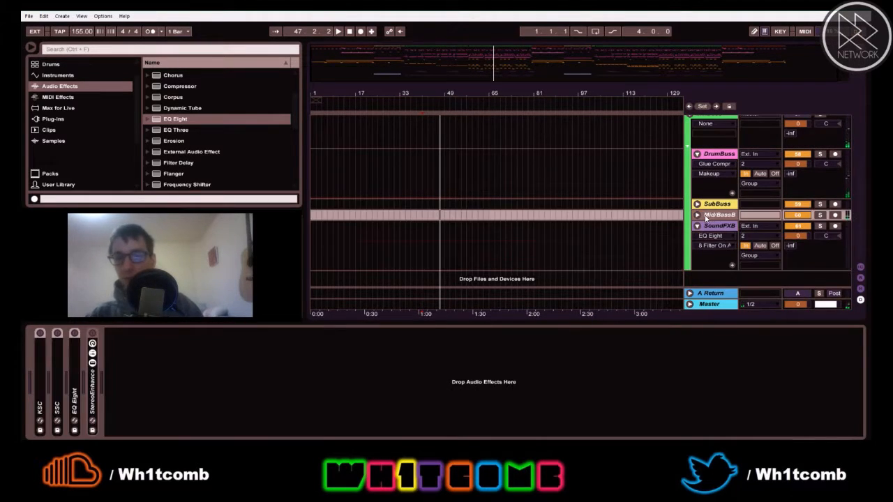
{"action": "left_click", "coordinate": [711, 162]}
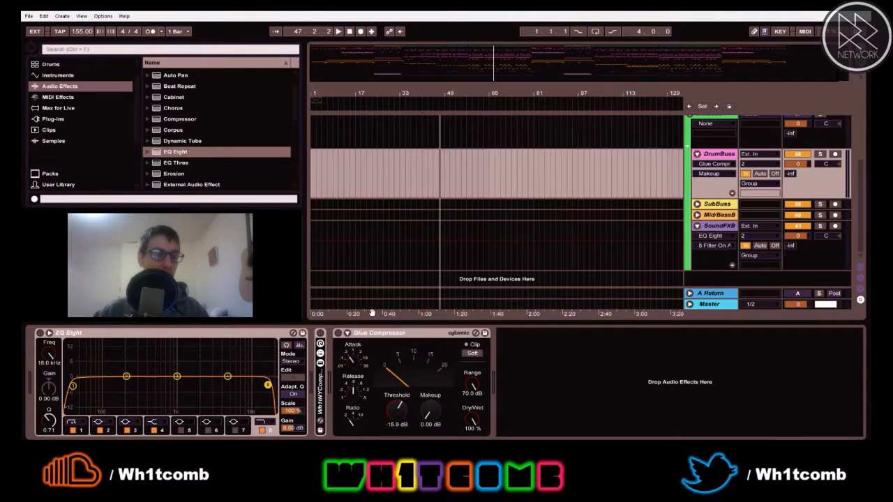
{"action": "left_click", "coordinate": [299, 332]}
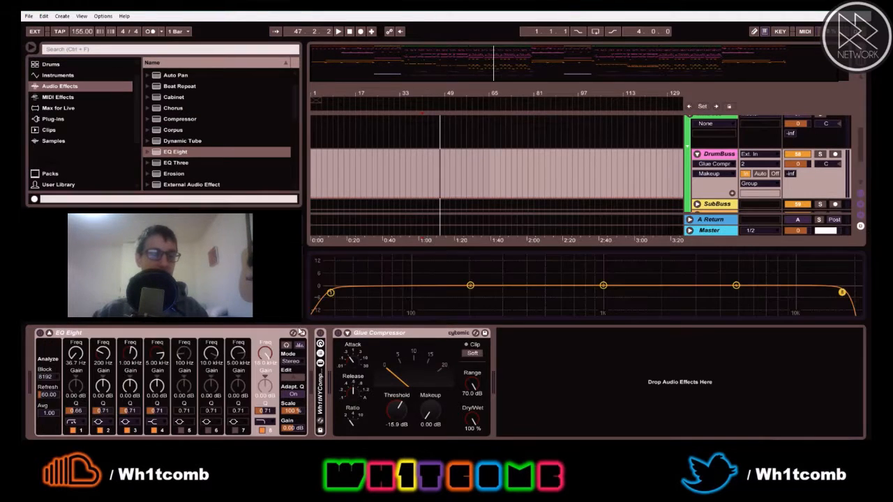
{"action": "double_click", "coordinate": [220, 334]}
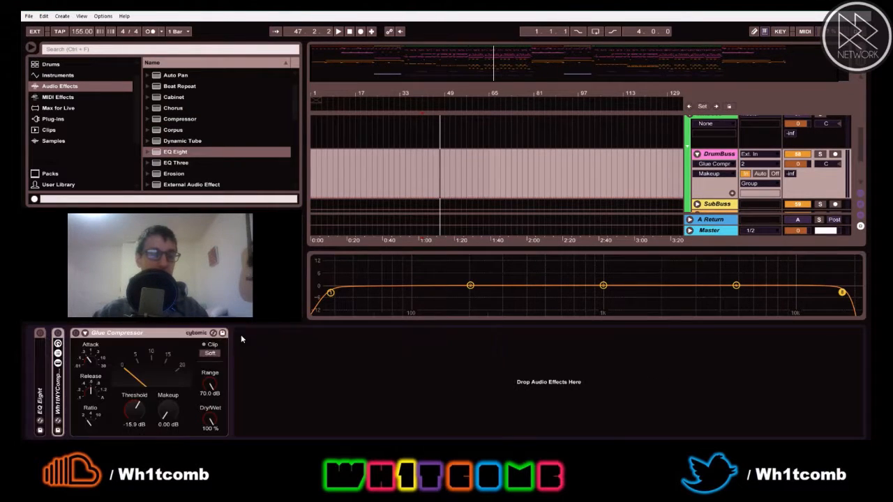
{"action": "double_click", "coordinate": [129, 336]}
Add a Limiter after the Glue Compressor on the DrumBuss track
{"action": "scroll", "coordinate": [187, 137], "scroll_direction": "up", "scroll_amount": 2}
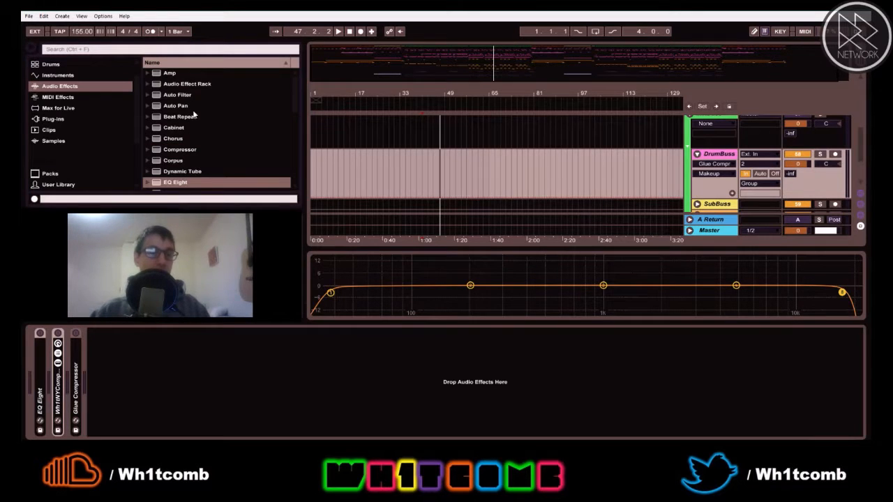
{"action": "scroll", "coordinate": [193, 112], "scroll_direction": "down", "scroll_amount": 5}
{"action": "mouse_move", "coordinate": [171, 129]}
{"action": "left_mouse_down"}
{"action": "mouse_move", "coordinate": [194, 414]}
{"action": "mouse_move", "coordinate": [200, 400]}
{"action": "left_mouse_up"}
Play several sections of the arrangement and examine the peak levels of the DrumBuss and other busses in the mixer
{"action": "key", "text": "space"}
{"action": "key", "text": "Tab"}
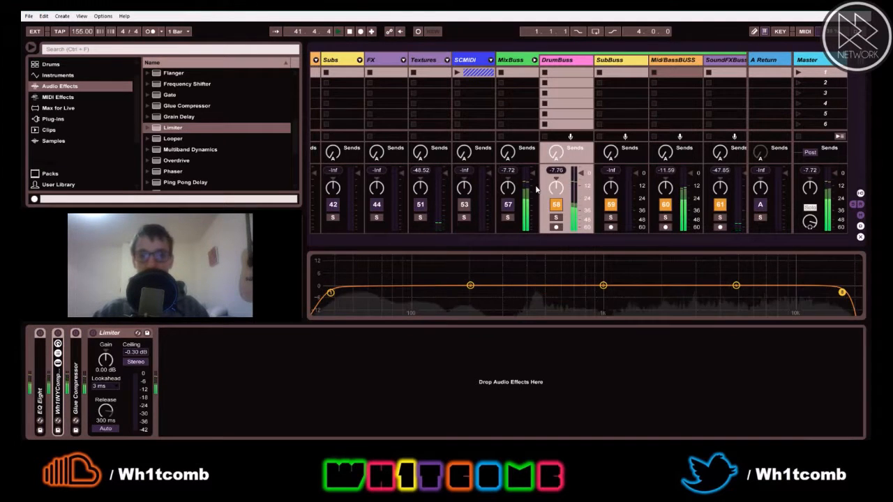
{"action": "key", "text": "Tab"}
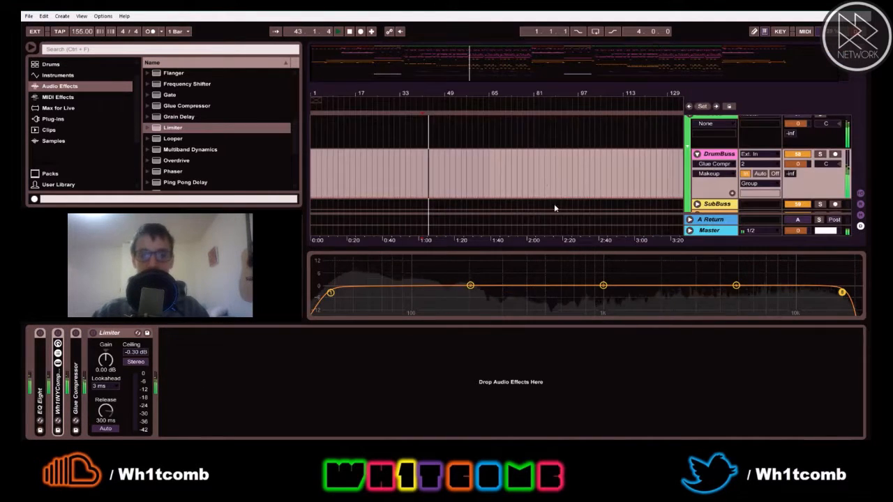
{"action": "scroll", "coordinate": [566, 169], "scroll_direction": "up", "scroll_amount": 5}
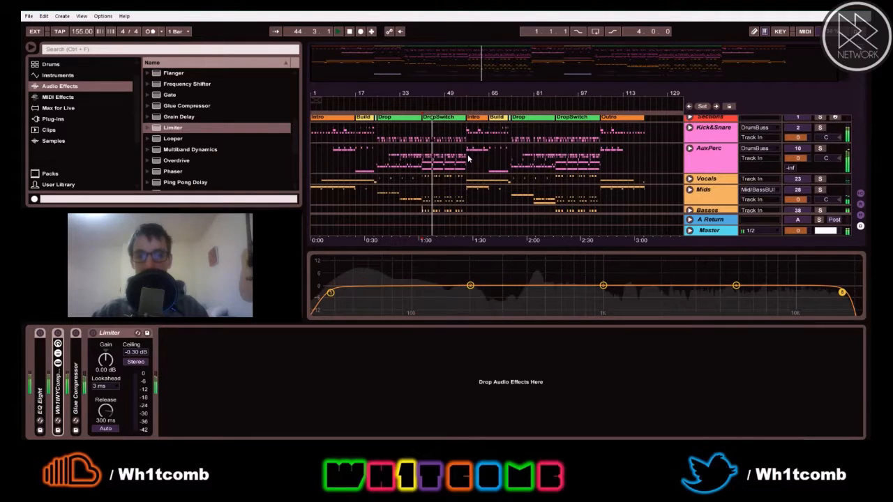
{"action": "left_click", "coordinate": [465, 154]}
{"action": "key", "text": "Tab"}
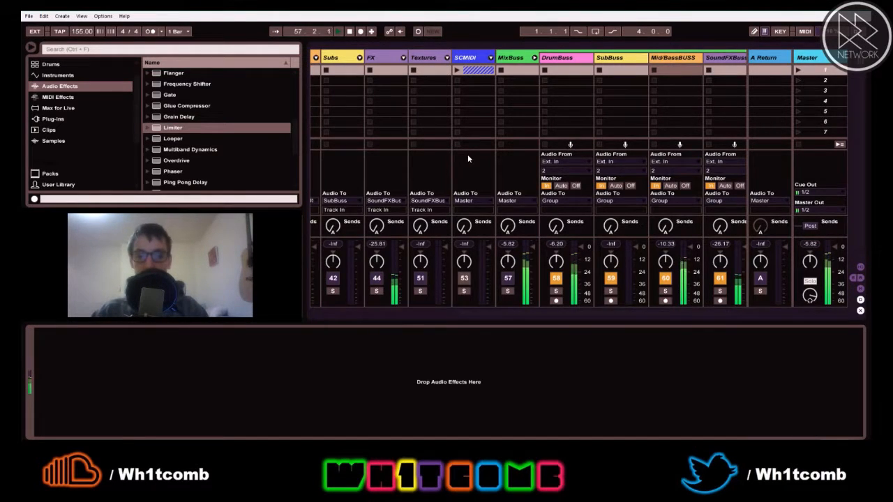
{"action": "key", "text": "Tab"}
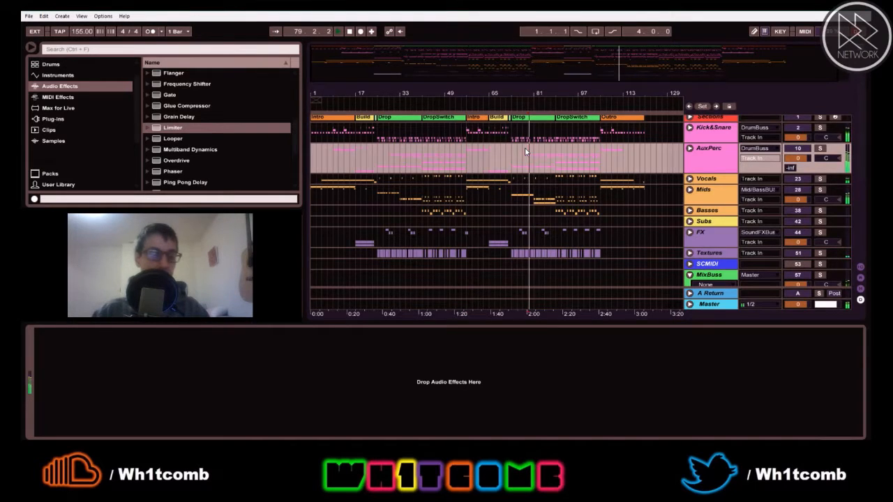
{"action": "key", "text": "Tab"}
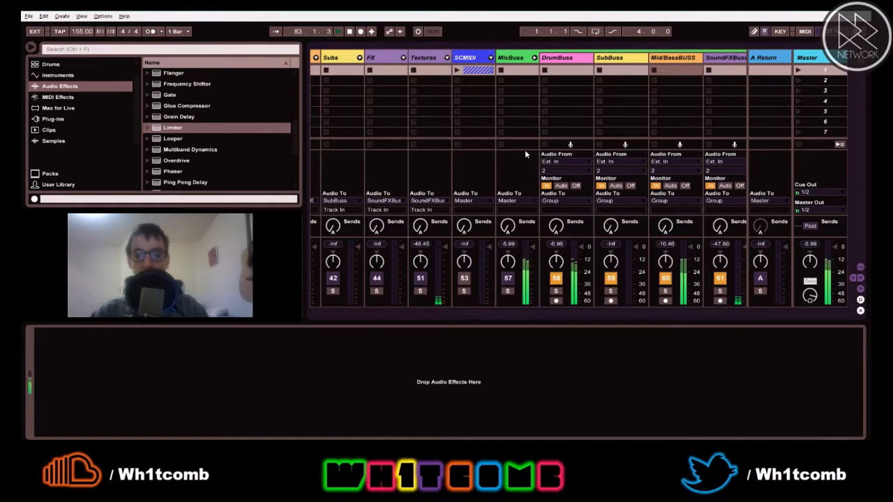
{"action": "key", "text": "Tab"}
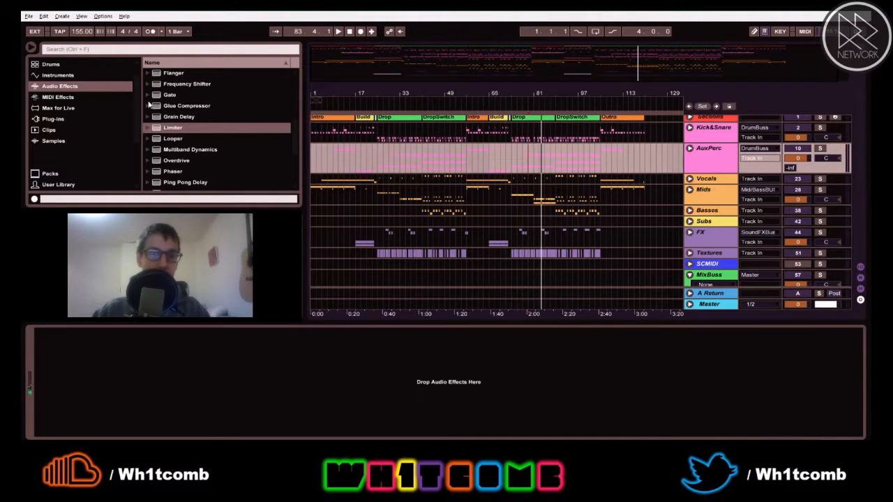
Set the DrumBuss Limiter's ceiling to -7 dB and check the bus levels in the mixer during playback
{"action": "left_click_drag", "start_coordinate": [170, 131], "coordinate": [559, 242]}
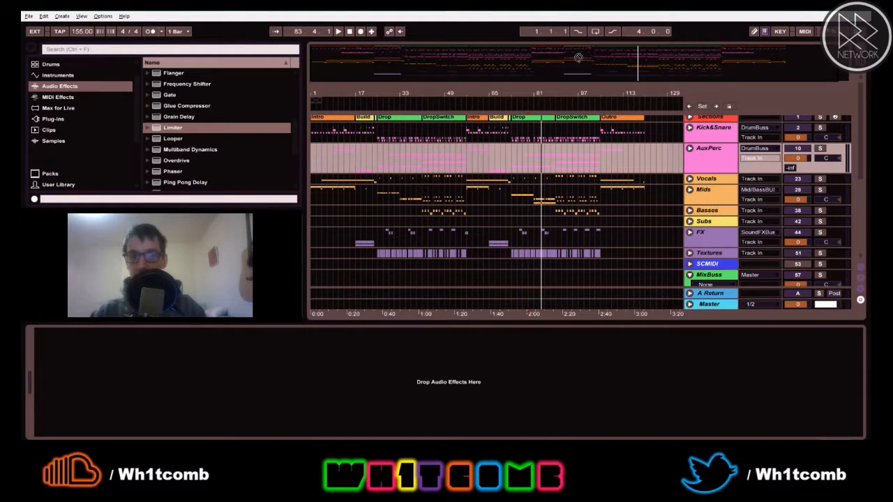
{"action": "scroll", "coordinate": [700, 258], "scroll_direction": "down", "scroll_amount": 5}
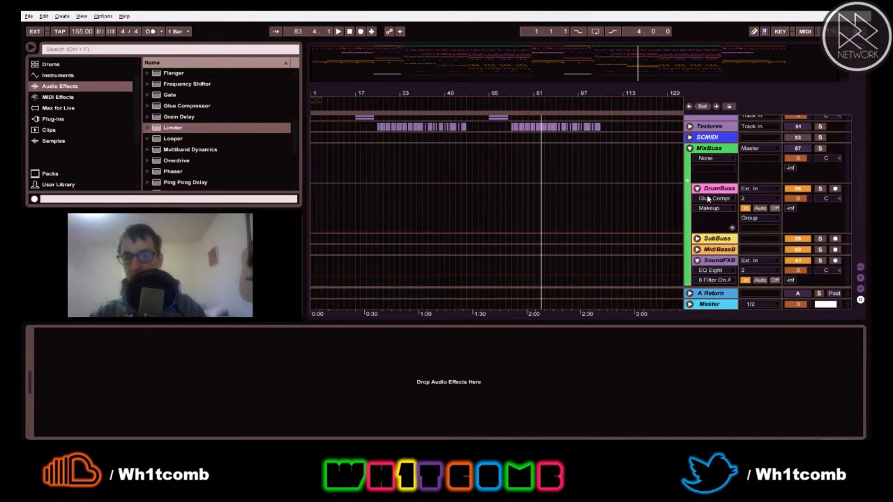
{"action": "left_click", "coordinate": [706, 187]}
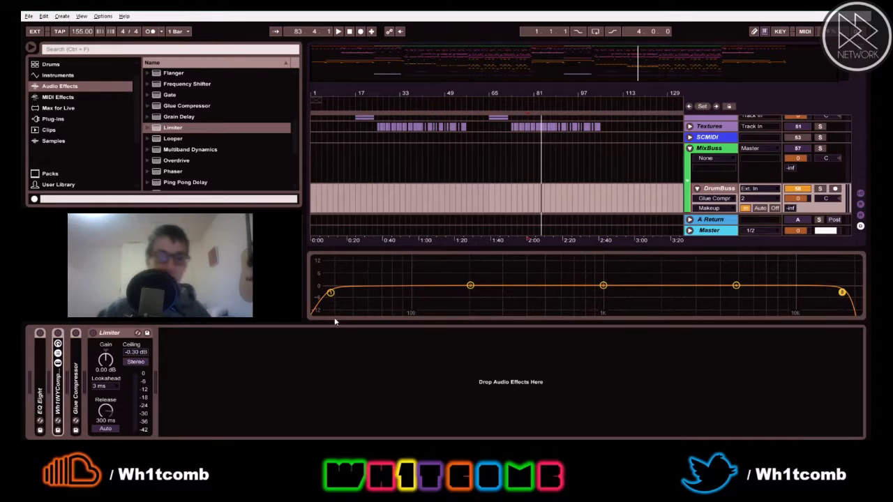
{"action": "left_click", "coordinate": [133, 354]}
{"action": "key", "text": "Return"}
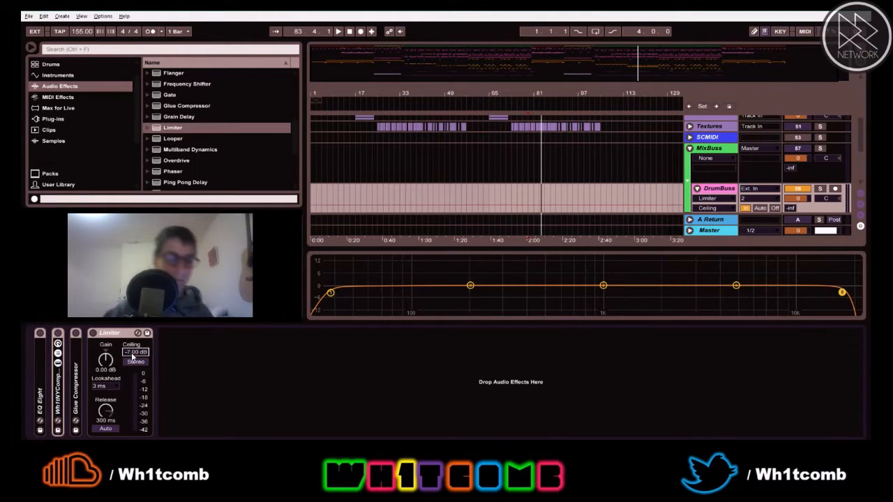
{"action": "key", "text": "space"}
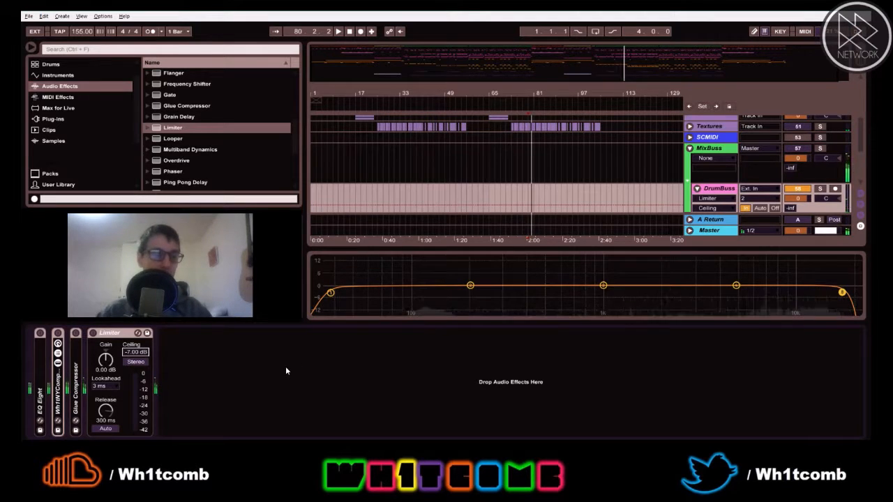
{"action": "key", "text": "Tab"}
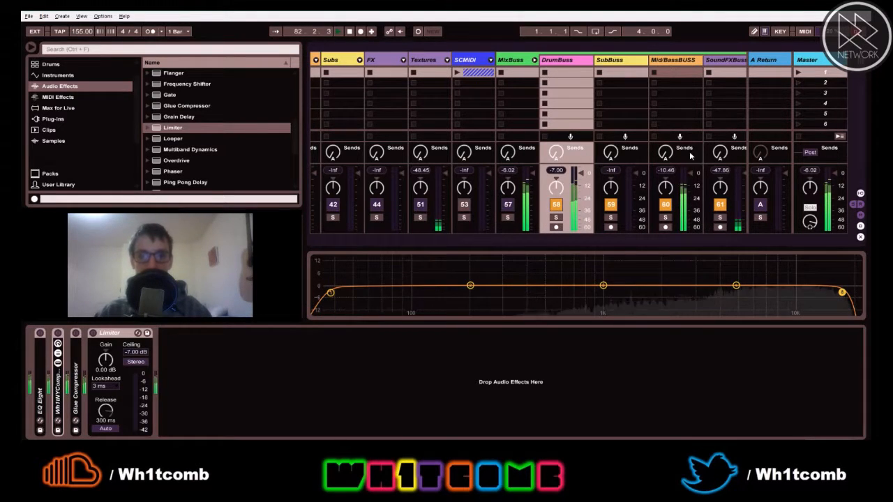
Stop playback and add a Glue Compressor after the StereoEnhance rack on the Mid/BassBUSS track
{"action": "left_click", "coordinate": [673, 61]}
{"action": "key", "text": "space"}
{"action": "scroll", "coordinate": [182, 138], "scroll_direction": "up", "scroll_amount": 4}
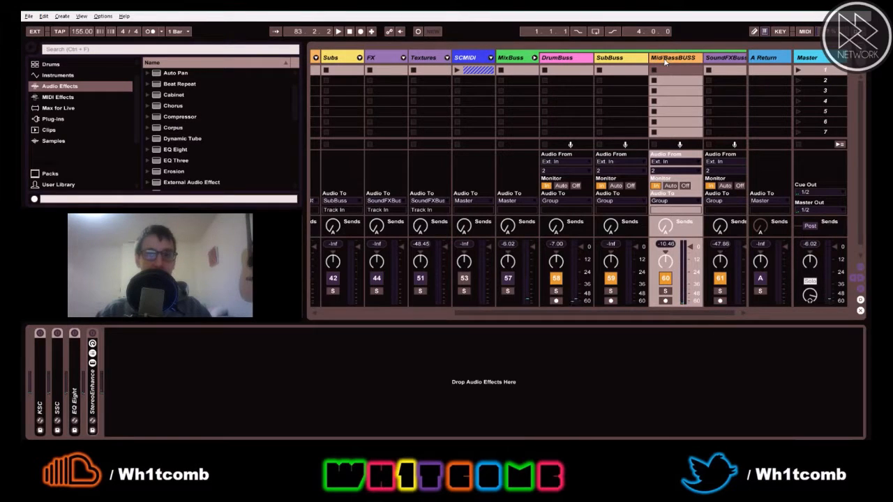
{"action": "scroll", "coordinate": [178, 150], "scroll_direction": "down", "scroll_amount": 3}
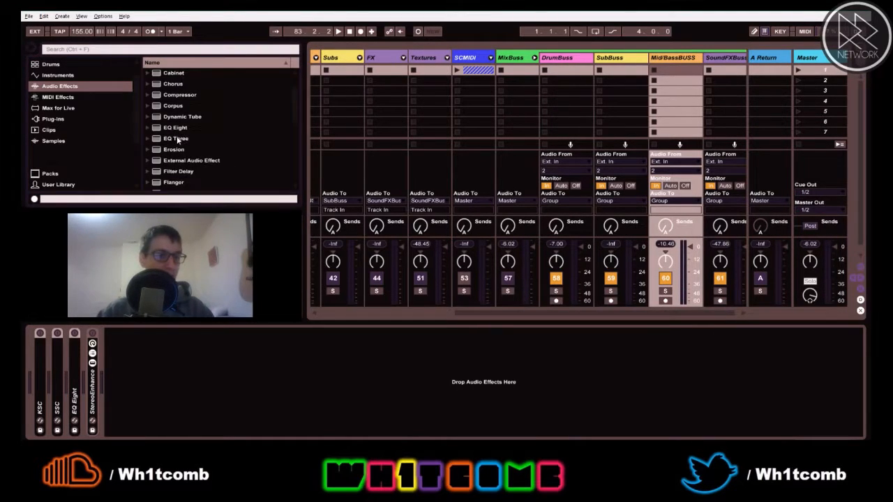
{"action": "scroll", "coordinate": [189, 143], "scroll_direction": "down", "scroll_amount": 5}
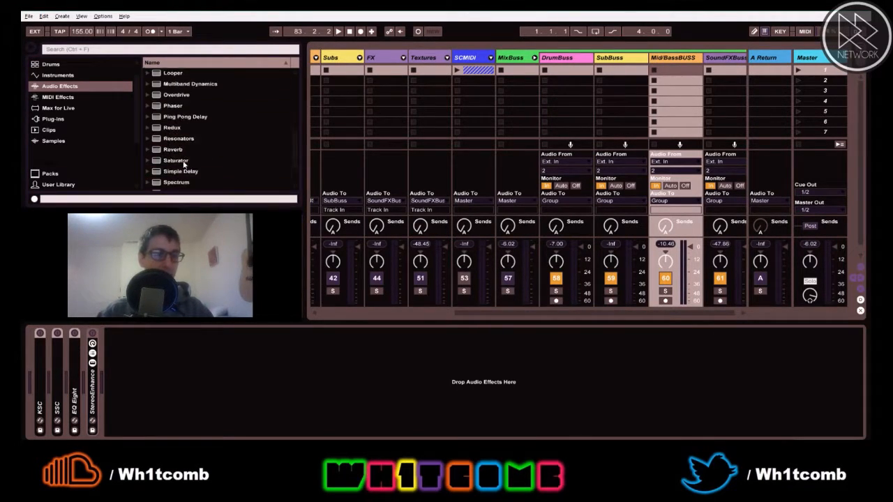
{"action": "scroll", "coordinate": [181, 146], "scroll_direction": "up", "scroll_amount": 5}
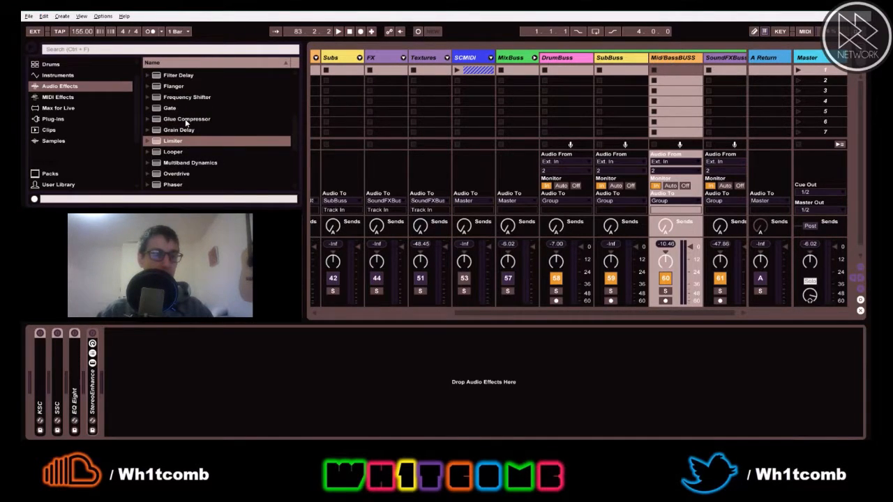
{"action": "left_click_drag", "start_coordinate": [186, 121], "coordinate": [180, 341]}
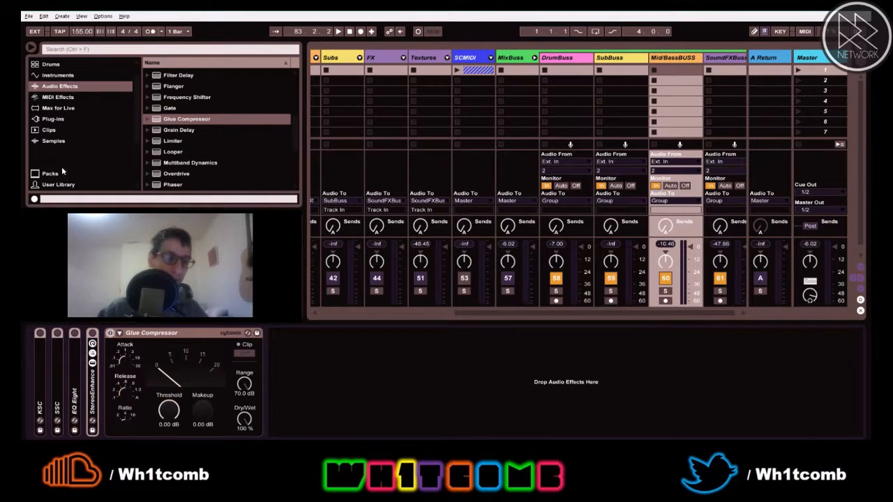
Add the Wh1tNYCompression.adg rack from the Wh1tcomb effect racks before the Glue Compressor on Mid/BassBUSS
{"action": "scroll", "coordinate": [73, 145], "scroll_direction": "down", "scroll_amount": 3}
{"action": "left_click", "coordinate": [90, 162]}
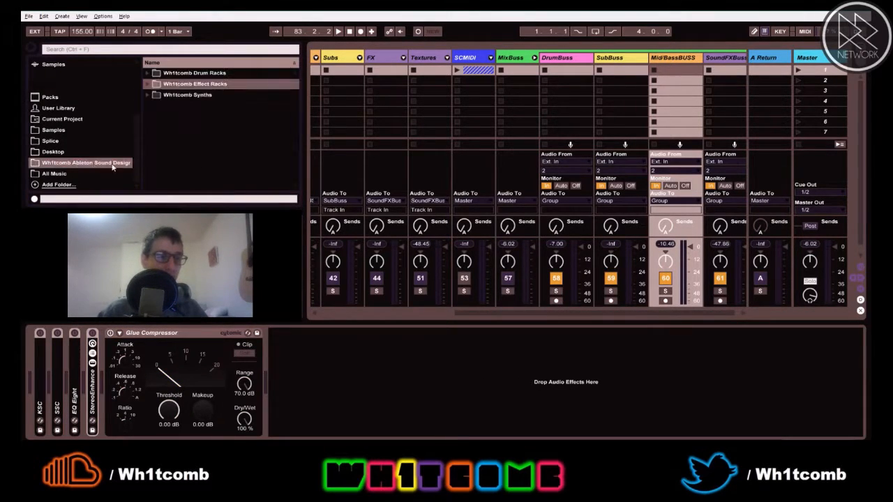
{"action": "left_click", "coordinate": [147, 83]}
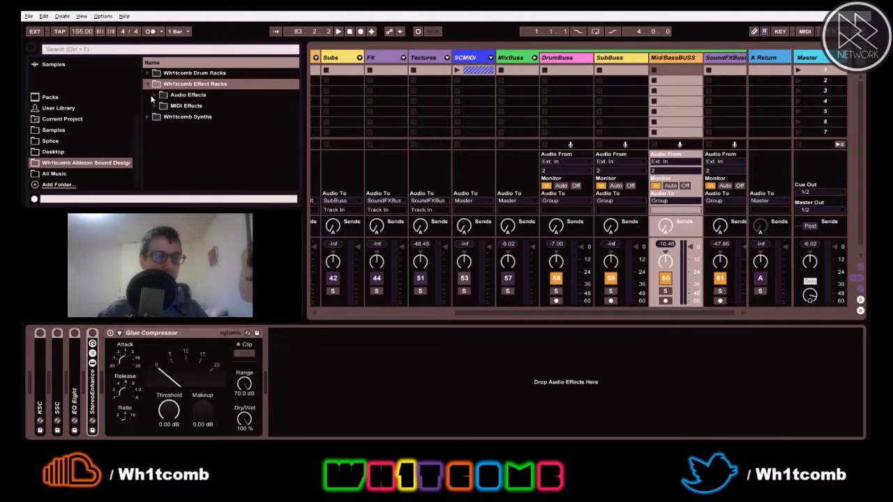
{"action": "left_click", "coordinate": [154, 95]}
{"action": "left_click_drag", "start_coordinate": [199, 163], "coordinate": [105, 382]}
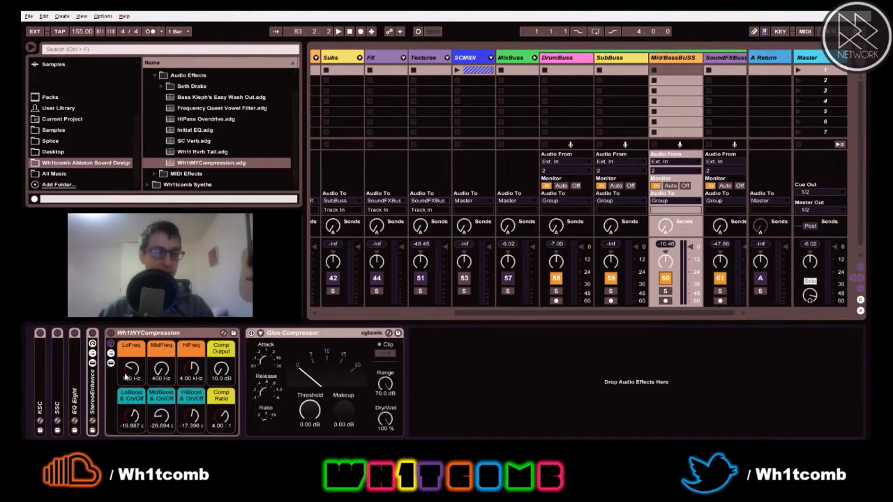
Show the Wh1tNYCompression rack's chains, solo the Lo chain and Mid/BassBUSS during playback, and set LoFreq to 315 Hz
{"action": "left_click", "coordinate": [110, 354]}
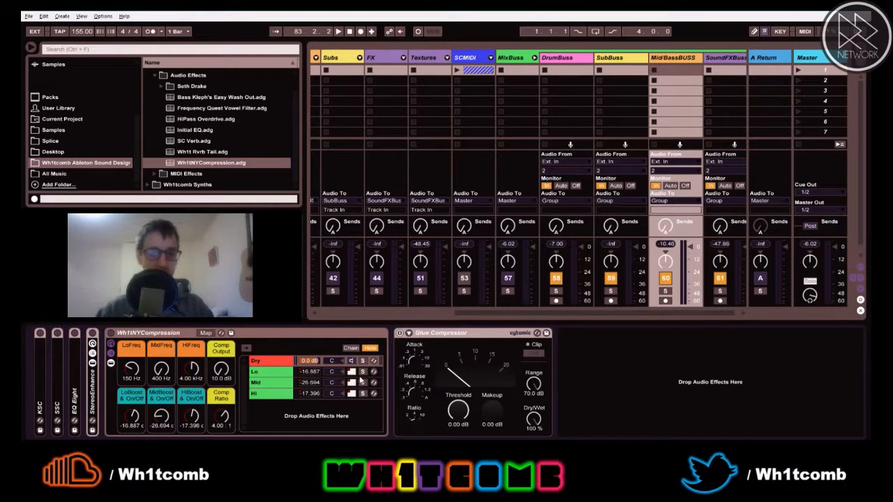
{"action": "left_click", "coordinate": [363, 371]}
{"action": "key", "text": "space"}
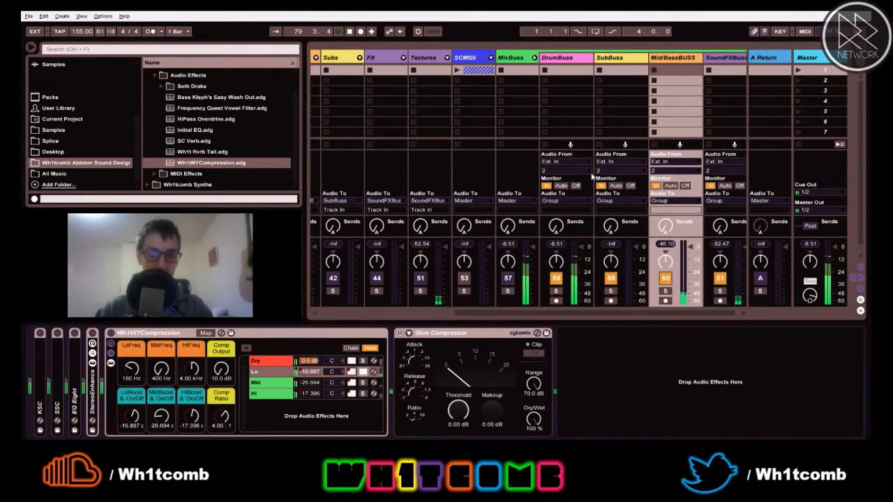
{"action": "left_click", "coordinate": [665, 291]}
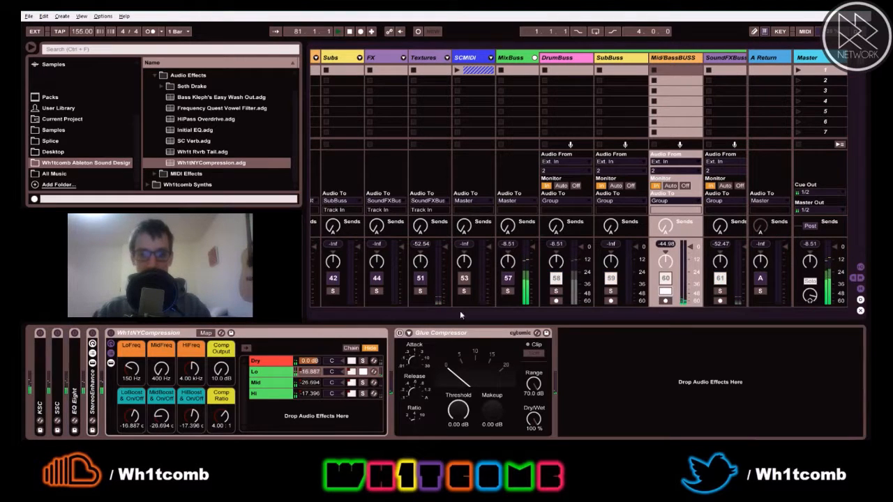
{"action": "left_click_drag", "start_coordinate": [133, 370], "coordinate": [133, 357]}
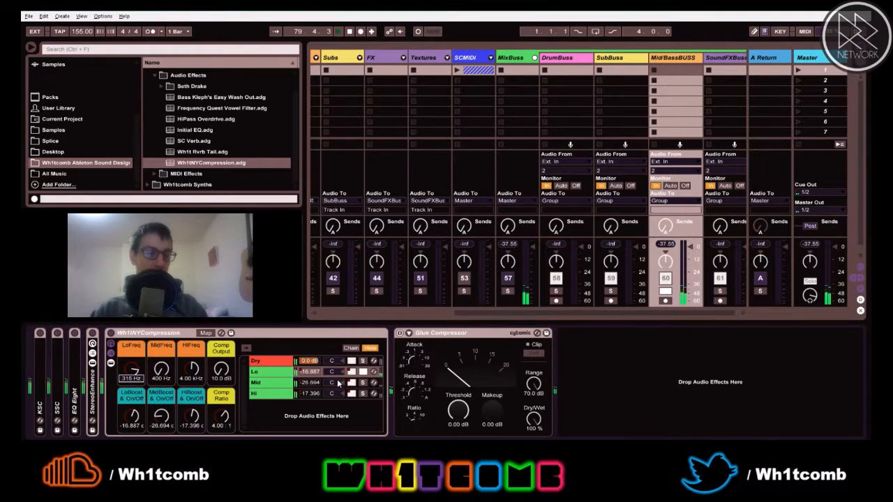
Solo the Mid chain and set MidFreq to 752 Hz, and audition the Hi chain in solo before clearing its solo
{"action": "left_click", "coordinate": [362, 382]}
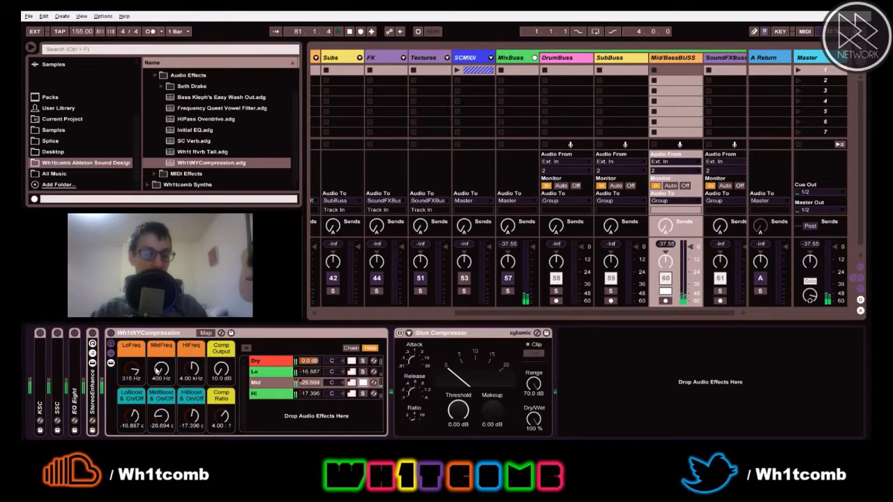
{"action": "left_click_drag", "start_coordinate": [166, 374], "coordinate": [166, 364]}
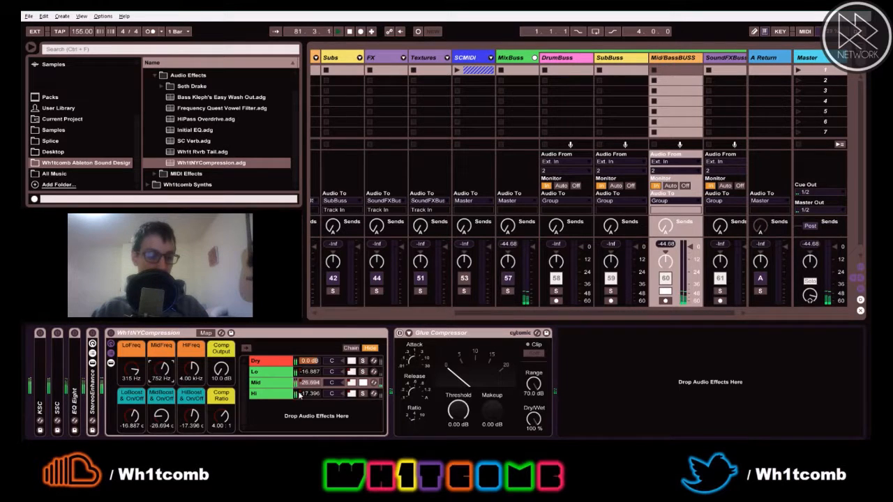
{"action": "left_click", "coordinate": [362, 394]}
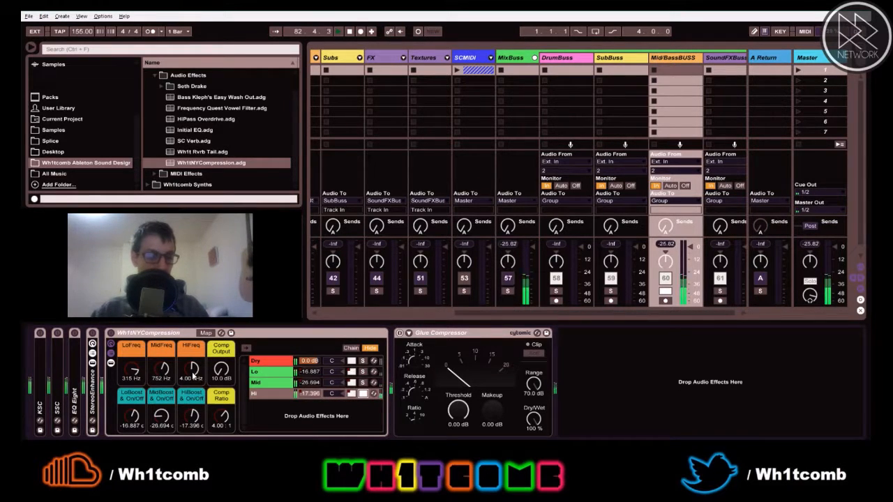
{"action": "left_click", "coordinate": [194, 373]}
{"action": "left_click", "coordinate": [362, 395]}
{"action": "left_click", "coordinate": [362, 394]}
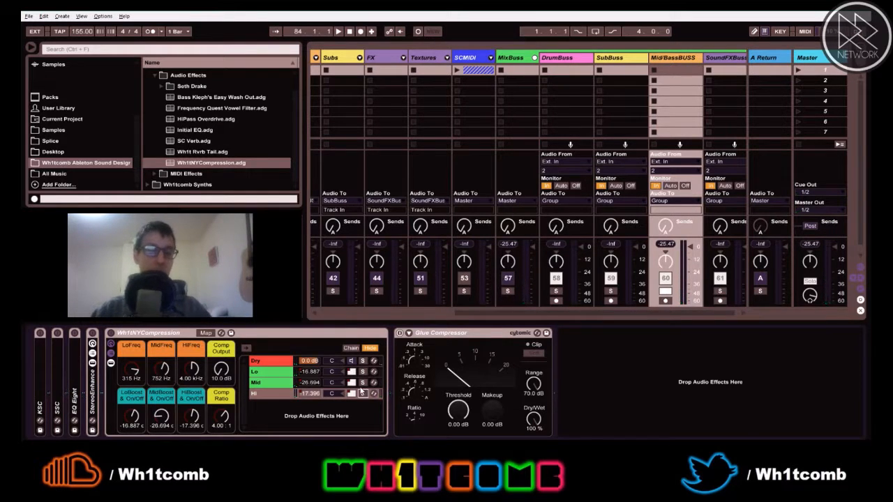
Lower the rack's HiBoost and MidBoost to -35 dB and set LoBoost to about -13.2 dB during playback
{"action": "left_click_drag", "start_coordinate": [191, 419], "coordinate": [191, 464]}
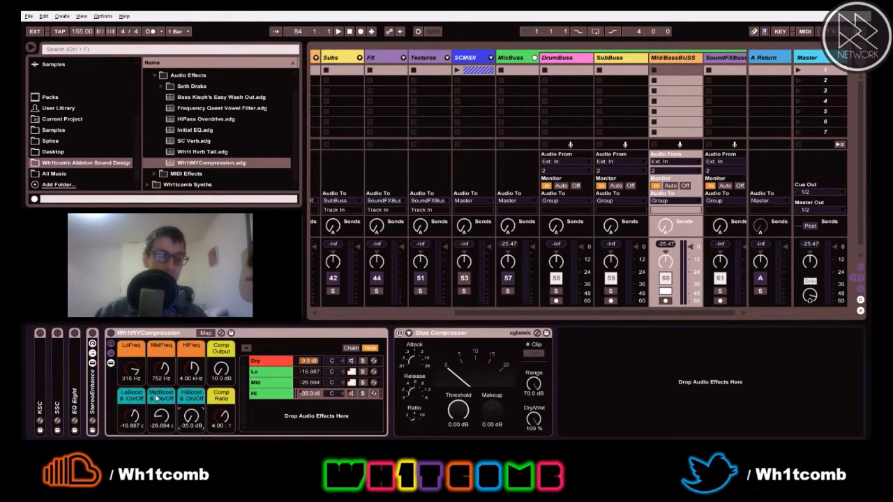
{"action": "left_click_drag", "start_coordinate": [161, 418], "coordinate": [162, 453]}
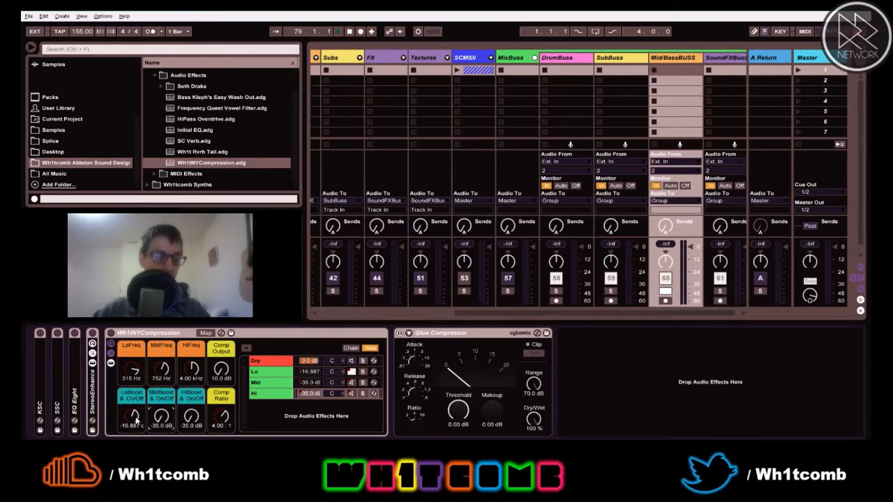
{"action": "key", "text": "space"}
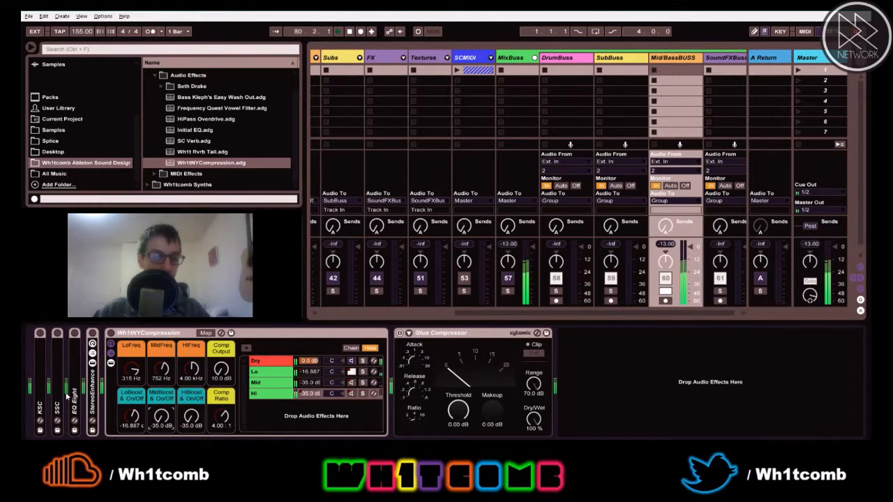
{"action": "left_click_drag", "start_coordinate": [130, 416], "coordinate": [130, 420]}
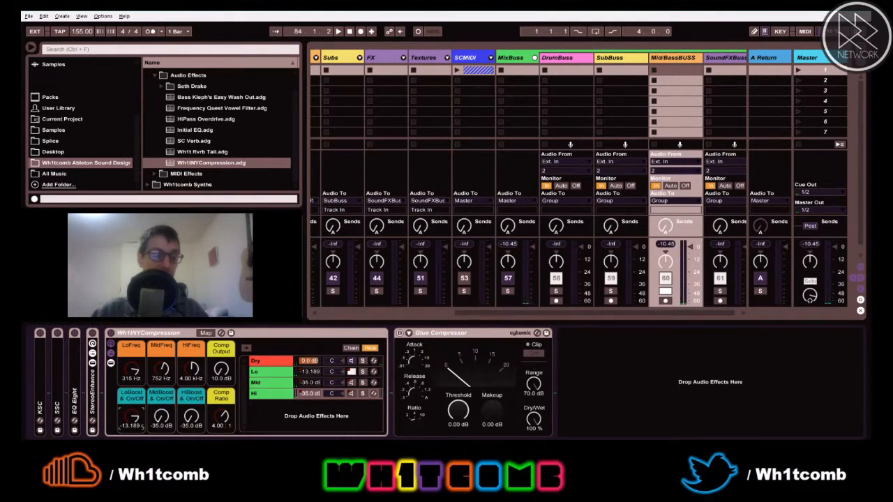
Raise the rack's MidBoost to about -18 dB and HiBoost to about -22.5 dB while listening to the soloed bus
{"action": "key", "text": "space"}
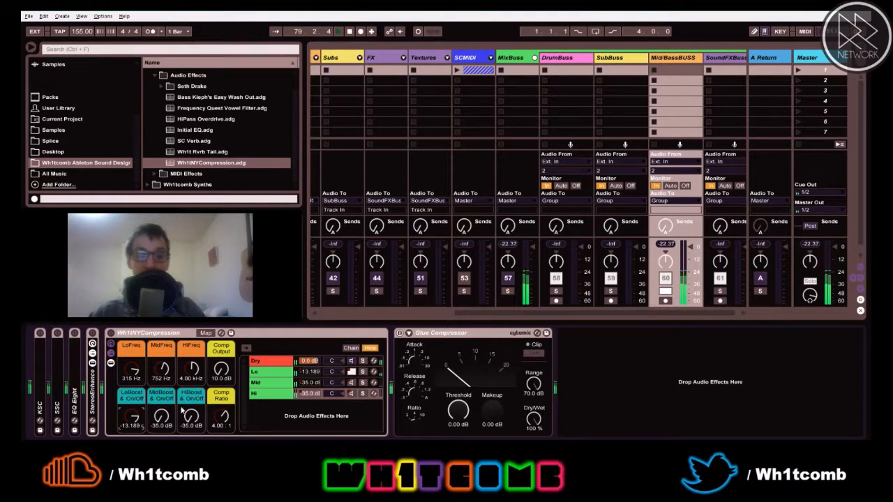
{"action": "left_click_drag", "start_coordinate": [161, 416], "coordinate": [161, 382]}
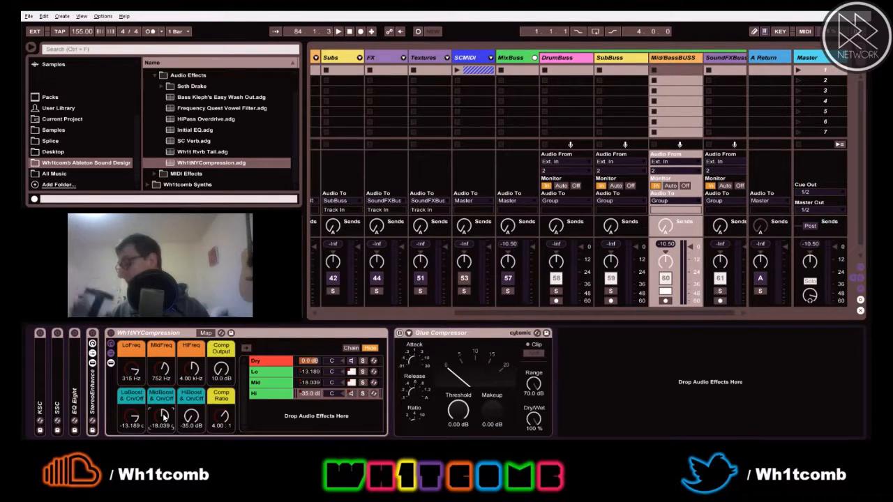
{"action": "key", "text": "space"}
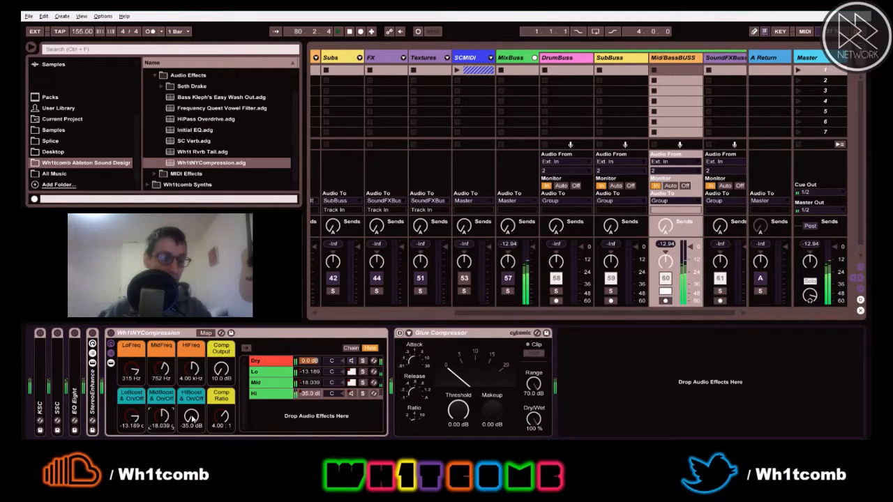
{"action": "left_click_drag", "start_coordinate": [190, 417], "coordinate": [189, 397]}
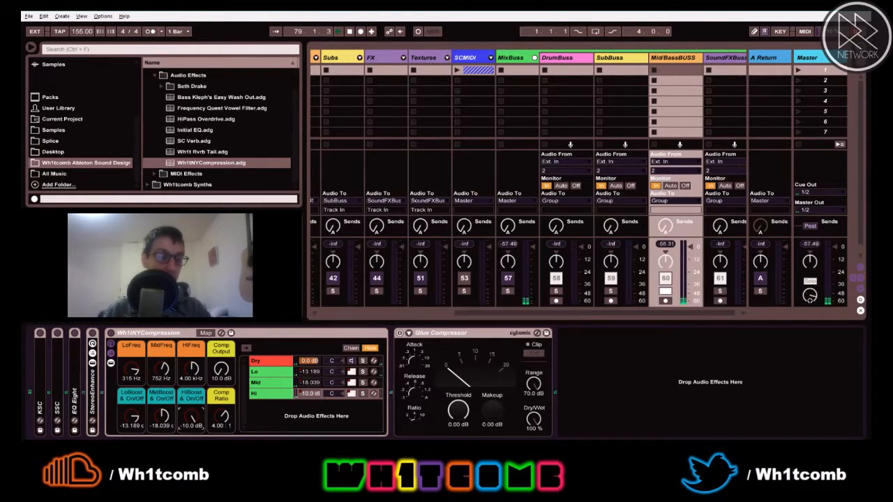
{"action": "left_click_drag", "start_coordinate": [192, 417], "coordinate": [192, 423]}
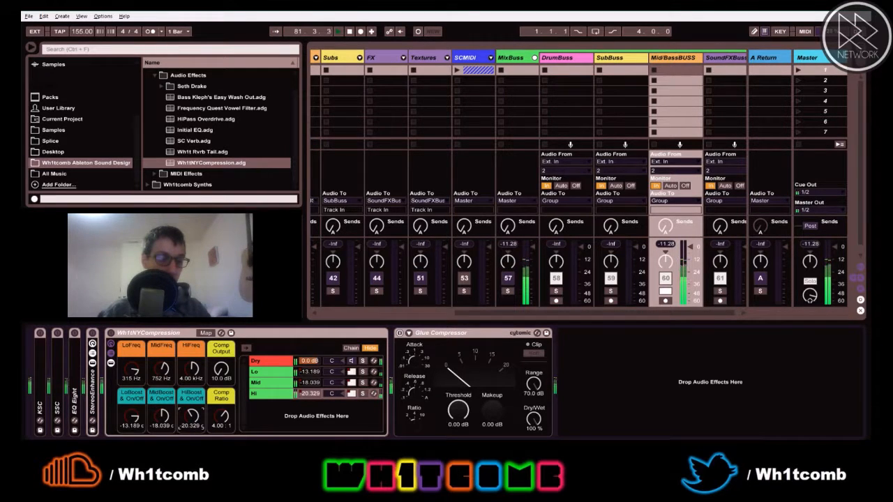
Bypass and re-enable the Wh1tNYCompression rack while playing the arrangement from bar 89 to compare the sound
{"action": "left_click", "coordinate": [111, 334]}
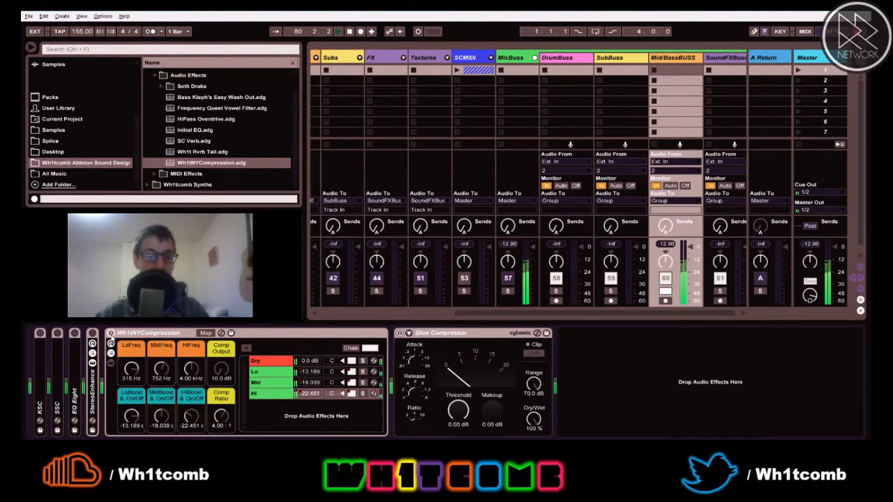
{"action": "key", "text": "Tab"}
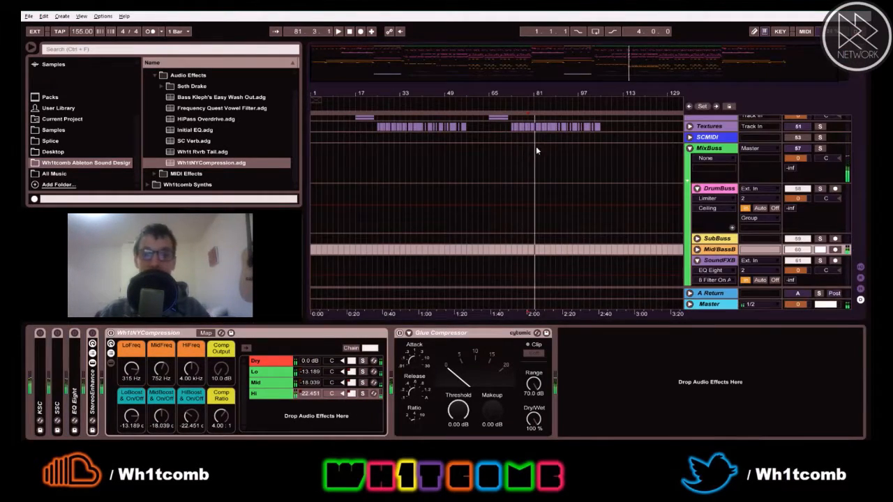
{"action": "left_click", "coordinate": [554, 140]}
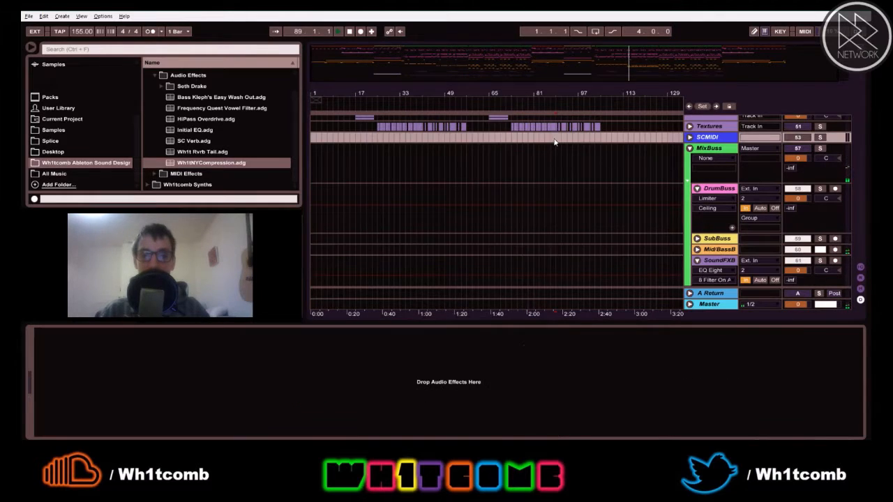
{"action": "left_click", "coordinate": [718, 249]}
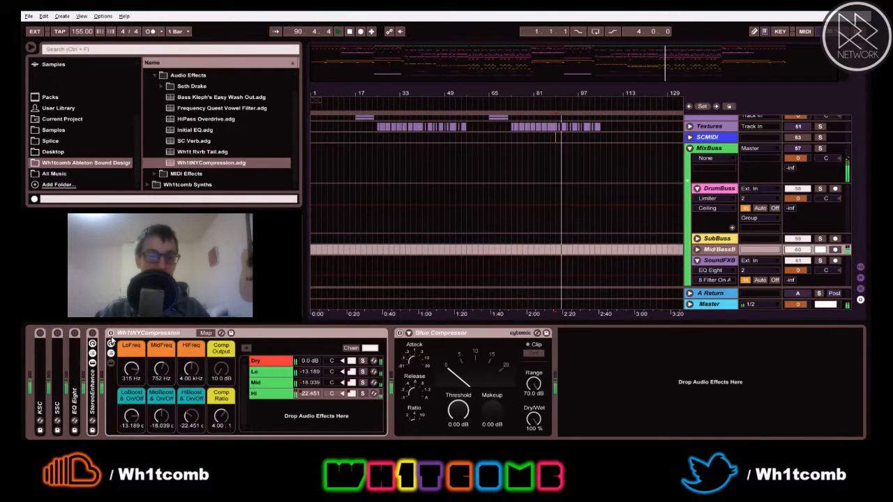
{"action": "left_click", "coordinate": [111, 334]}
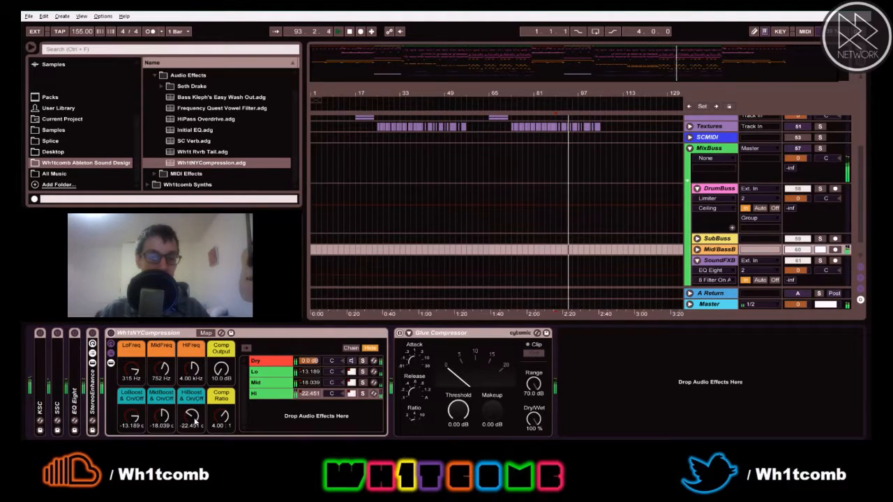
Solo the Lo, Mid and Hi chains together, set HiBoost to about -21.3 dB, and unsolo the chains for another playback
{"action": "left_click_drag", "start_coordinate": [190, 417], "coordinate": [190, 420]}
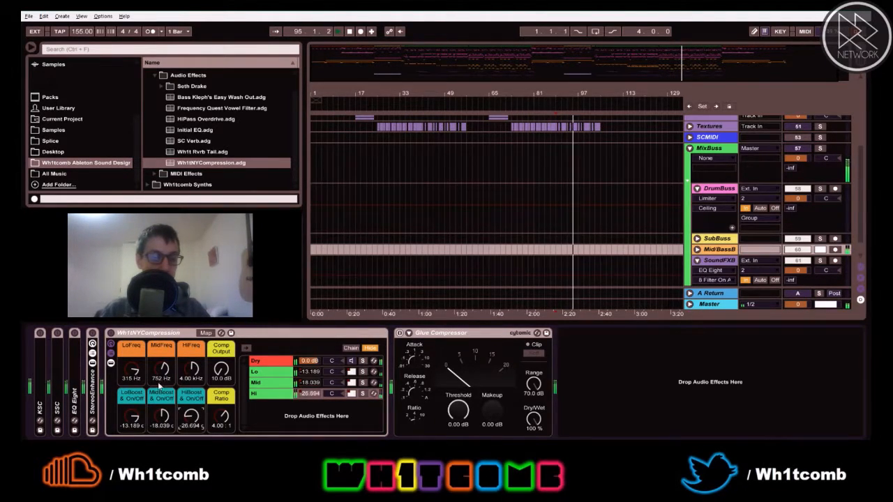
{"action": "left_click", "coordinate": [362, 371]}
{"action": "left_click", "coordinate": [363, 382]}
{"action": "left_click", "coordinate": [363, 394]}
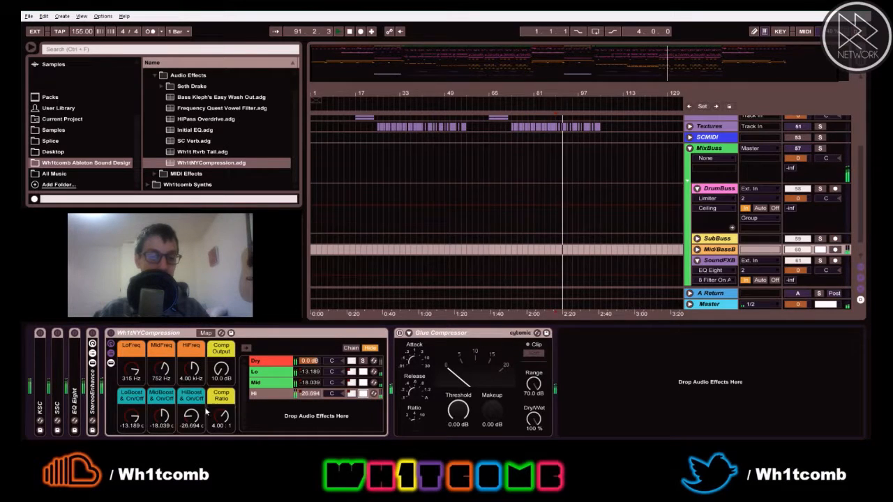
{"action": "left_click_drag", "start_coordinate": [195, 423], "coordinate": [194, 421]}
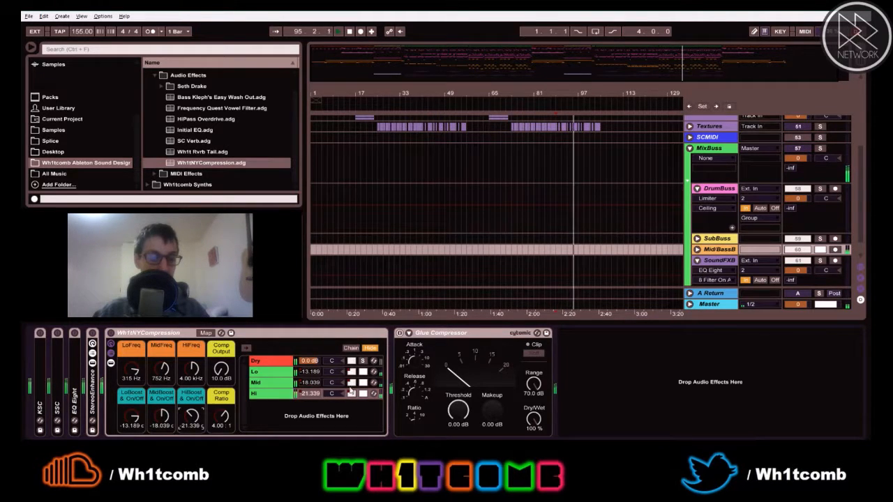
{"action": "left_click", "coordinate": [364, 394]}
{"action": "key", "text": "space"}
{"action": "key", "text": "space"}
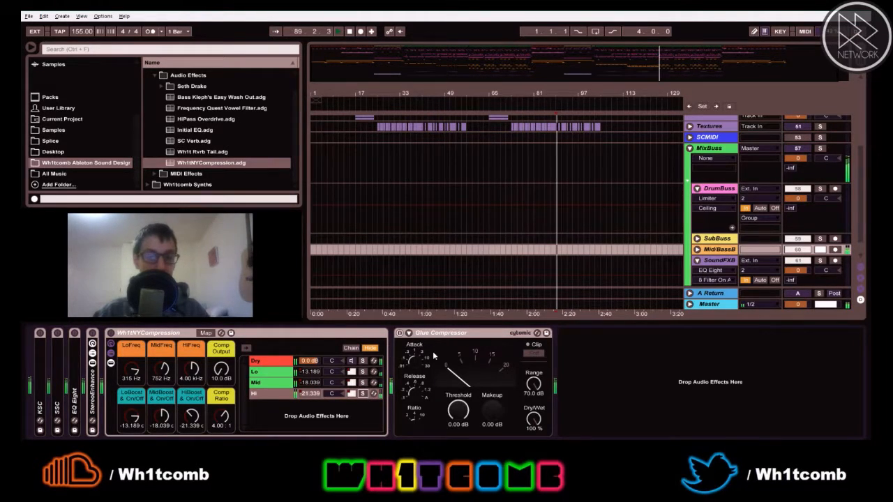
Turn on the Glue Compressor on Mid/BassBUSS and lower its threshold to -27.9 dB, checking the mixer levels during playback
{"action": "left_click", "coordinate": [399, 334]}
{"action": "left_click_drag", "start_coordinate": [458, 411], "coordinate": [458, 463]}
{"action": "key", "text": "space"}
{"action": "key", "text": "Tab"}
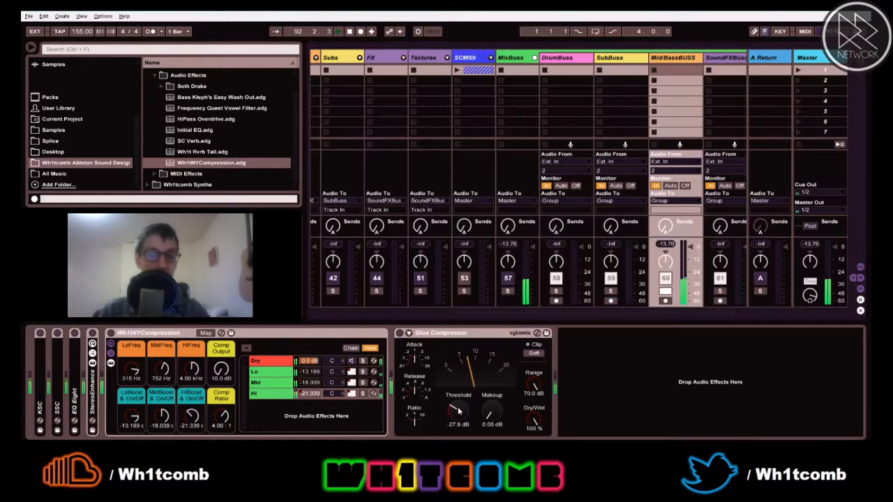
Unsolo Mid/BassBUSS, set the Glue Compressor's makeup gain to 4 dB, and play the full mix
{"action": "left_click", "coordinate": [665, 292]}
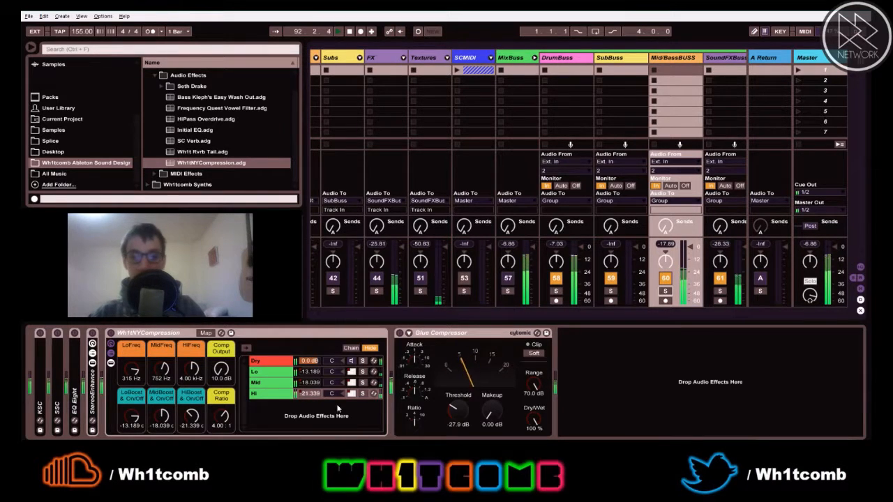
{"action": "left_click", "coordinate": [491, 425]}
{"action": "key", "text": "space"}
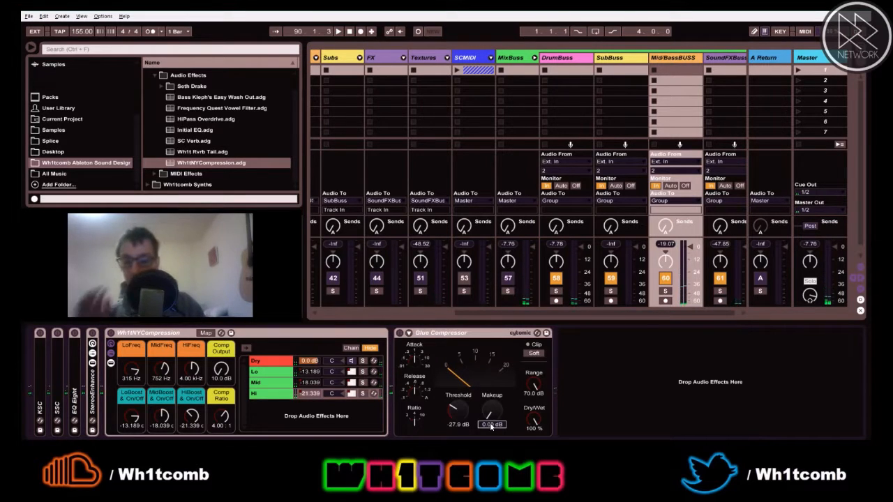
{"action": "type", "text": "4"}
{"action": "key", "text": "Return"}
{"action": "key", "text": "space"}
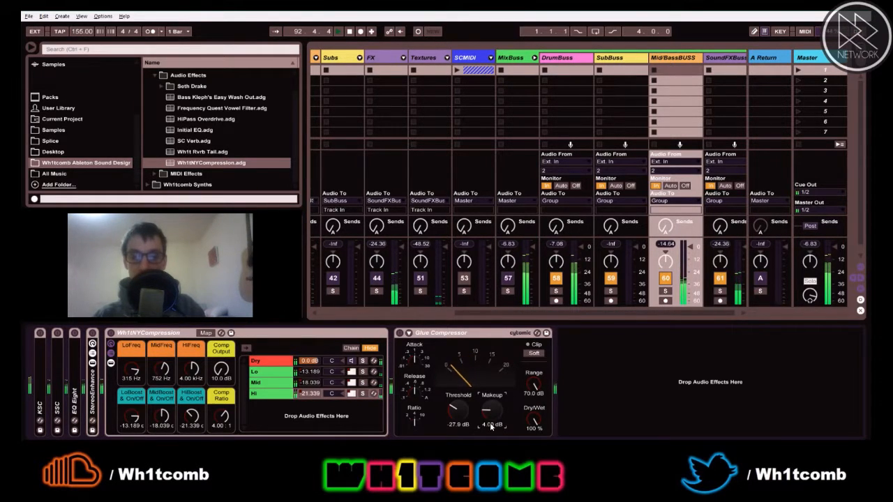
Play the arrangement from about bar 41 and from about bar 75, checking the track and bus levels in the mixer
{"action": "key", "text": "Tab"}
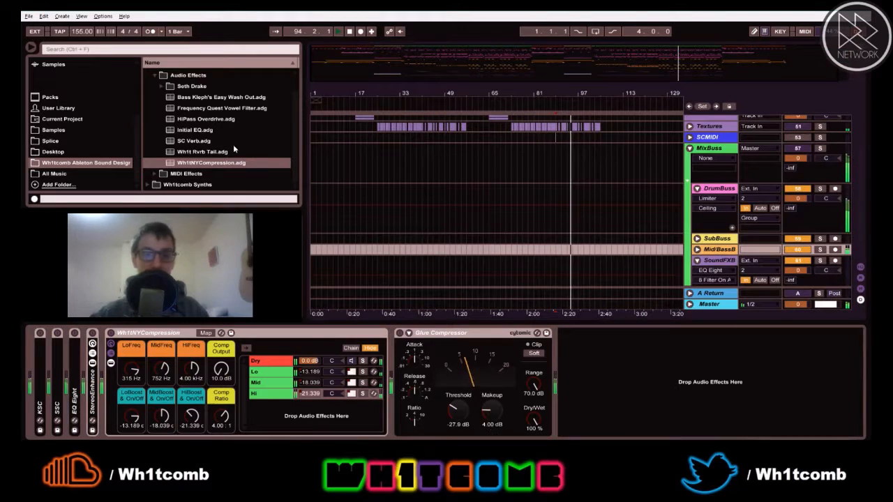
{"action": "left_click", "coordinate": [420, 133]}
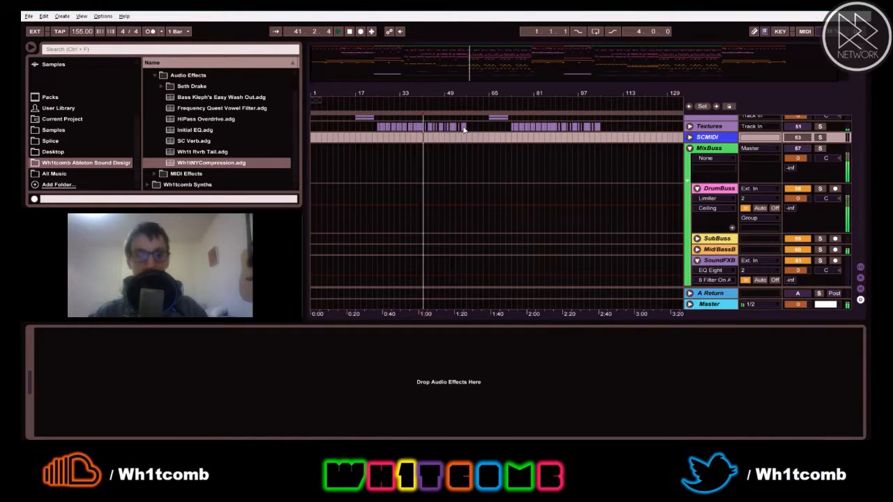
{"action": "left_click", "coordinate": [517, 137]}
{"action": "key", "text": "Tab"}
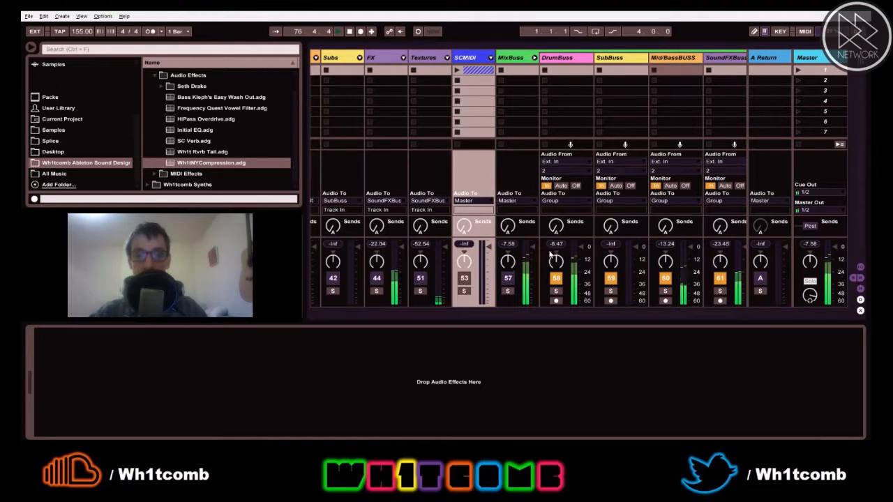
{"action": "left_click_drag", "start_coordinate": [480, 317], "coordinate": [508, 318]}
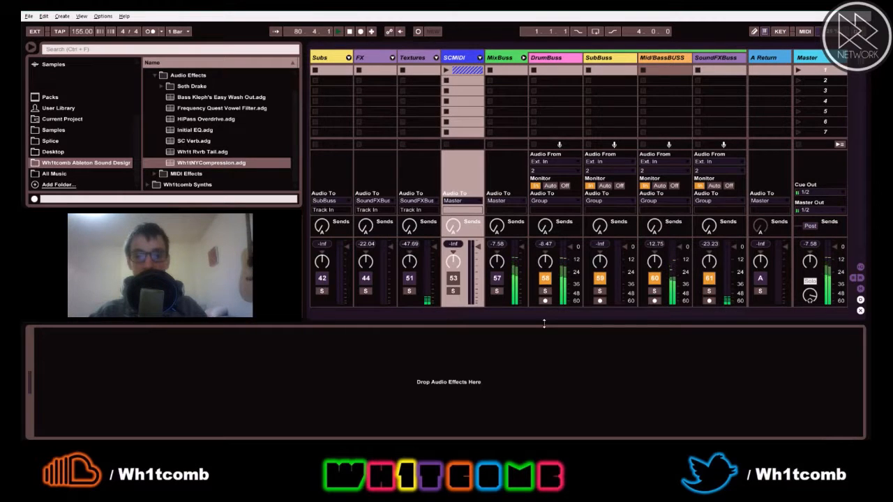
Add a Limiter from the audio effects after the Glue Compressor on Mid/BassBUSS while the mix plays
{"action": "left_click", "coordinate": [670, 57]}
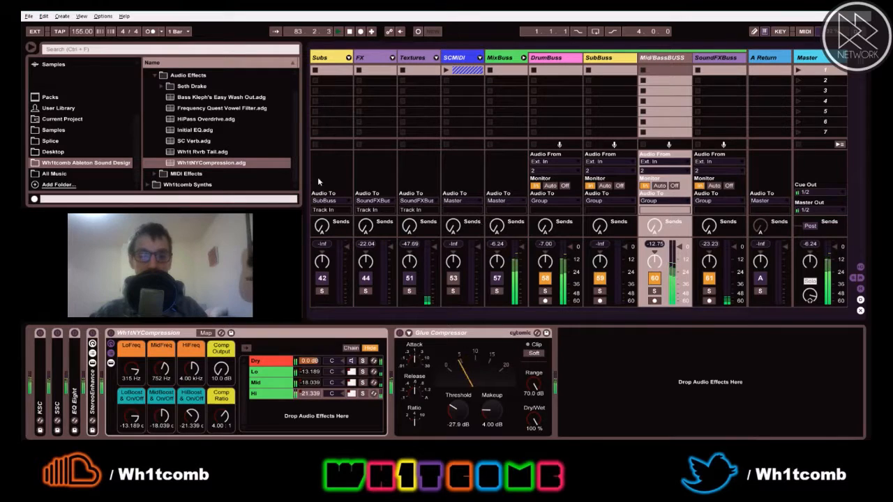
{"action": "left_click", "coordinate": [153, 77]}
{"action": "left_click", "coordinate": [150, 83]}
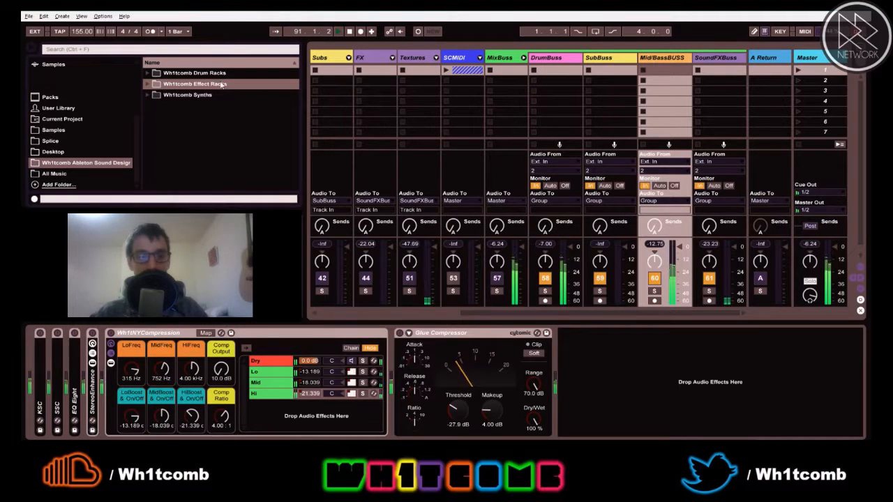
{"action": "key", "text": "space"}
{"action": "key", "text": "space"}
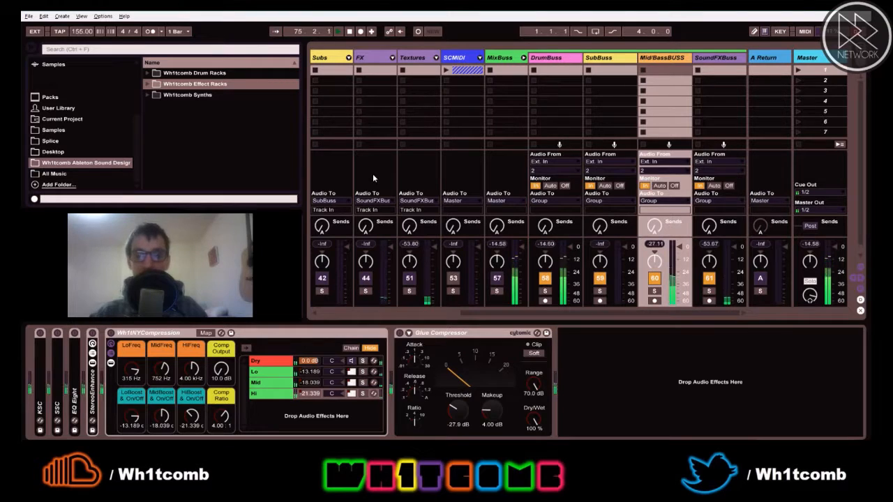
{"action": "left_click", "coordinate": [61, 120]}
{"action": "left_click", "coordinate": [53, 129]}
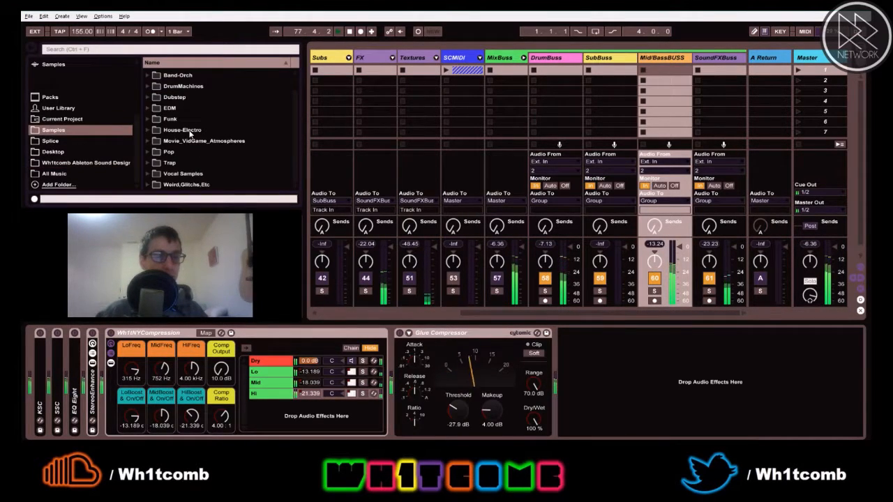
{"action": "scroll", "coordinate": [68, 152], "scroll_direction": "up", "scroll_amount": 2}
{"action": "scroll", "coordinate": [67, 97], "scroll_direction": "up", "scroll_amount": 3}
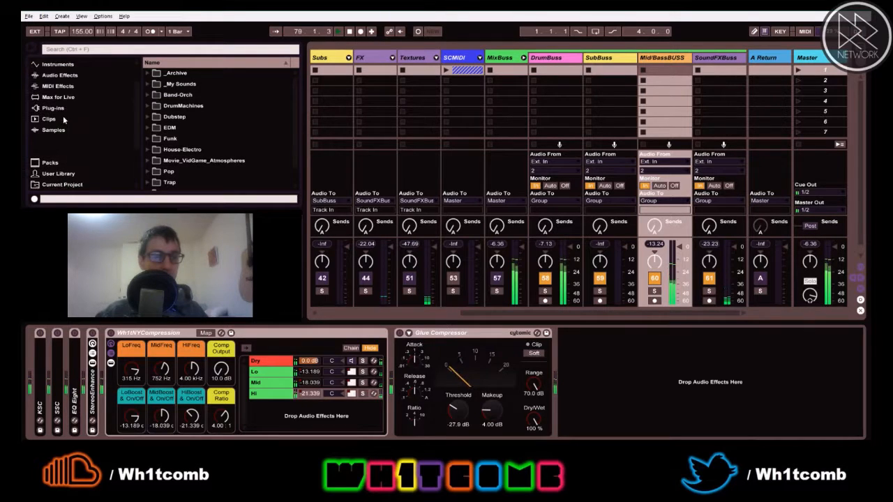
{"action": "left_click", "coordinate": [50, 76]}
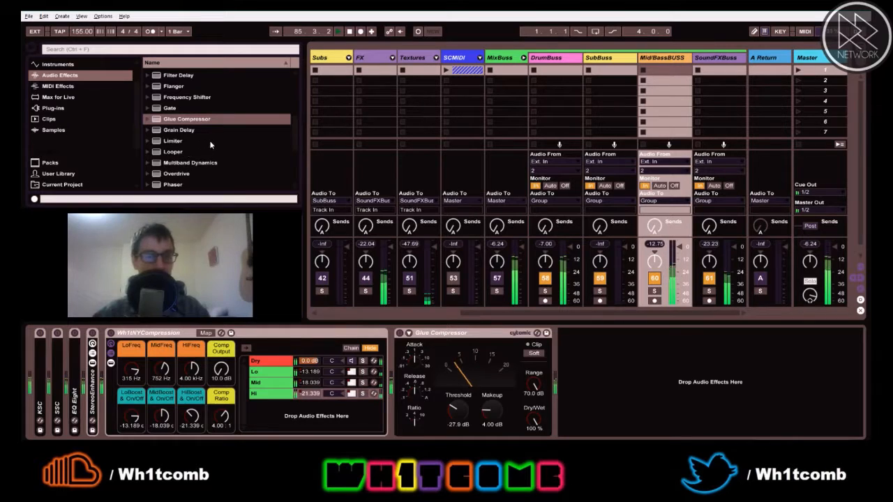
{"action": "left_click", "coordinate": [173, 142]}
{"action": "left_click_drag", "start_coordinate": [172, 142], "coordinate": [602, 399]}
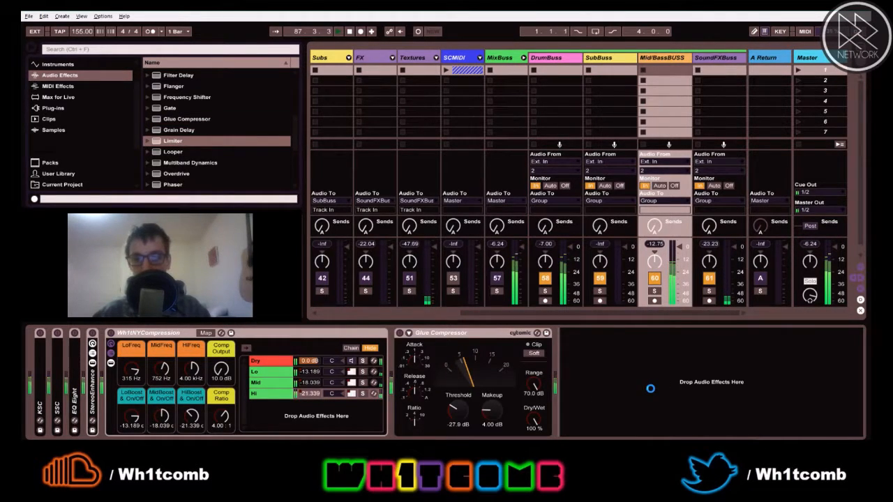
Set the ceiling of the Mid/BassBUSS Limiter to -12.8 dB and play the mix
{"action": "left_click_drag", "start_coordinate": [638, 380], "coordinate": [636, 380]}
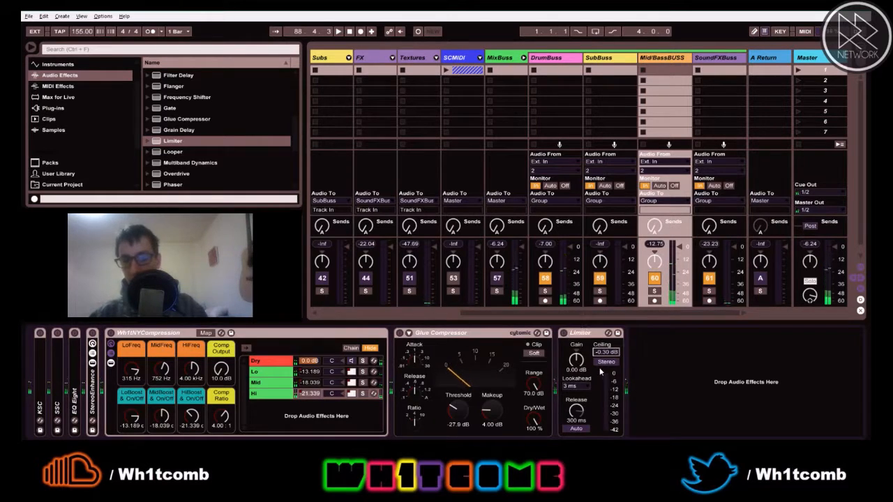
{"action": "type", "text": "-"}
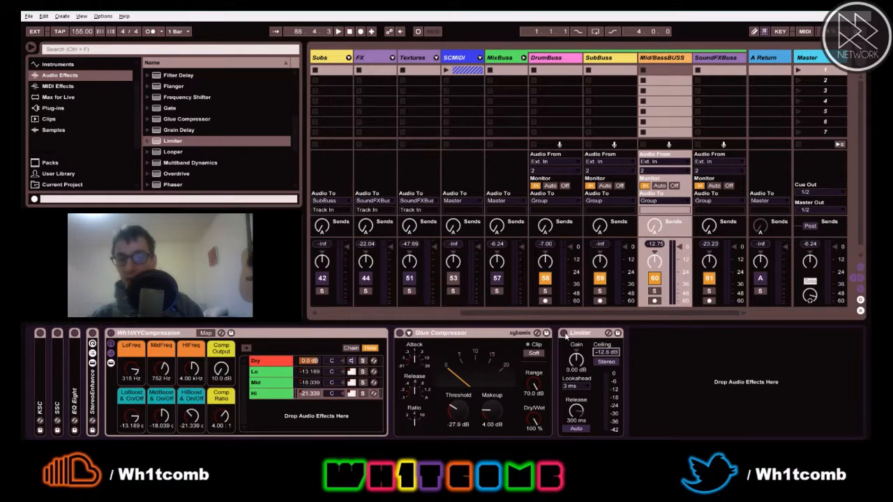
{"action": "key", "text": "space"}
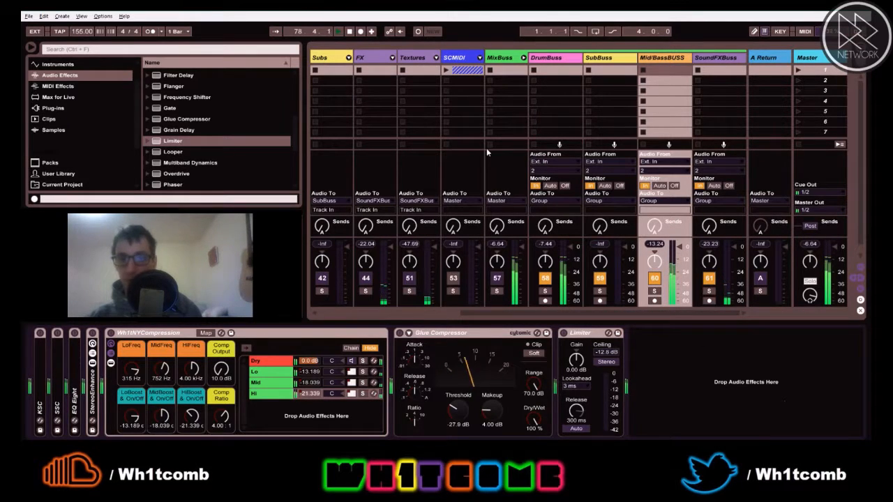
Collapse the MixBuss group and add a Glue Compressor to the Master track
{"action": "left_click", "coordinate": [523, 58]}
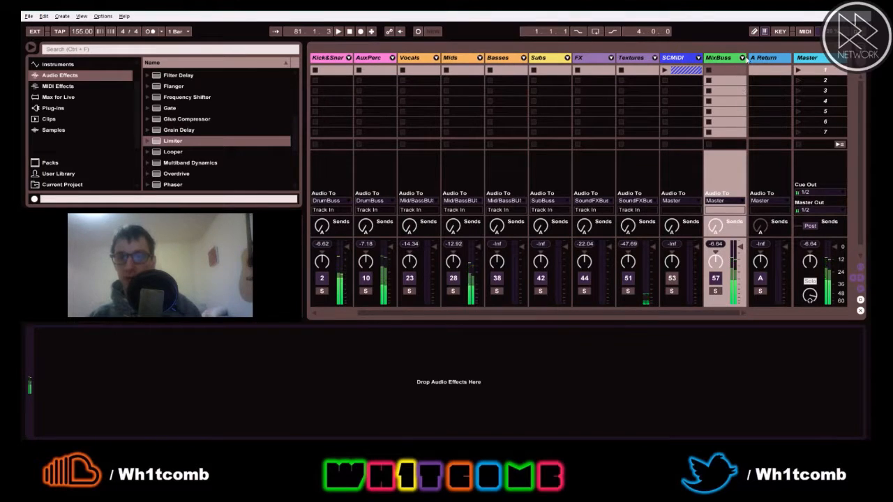
{"action": "double_click", "coordinate": [807, 59]}
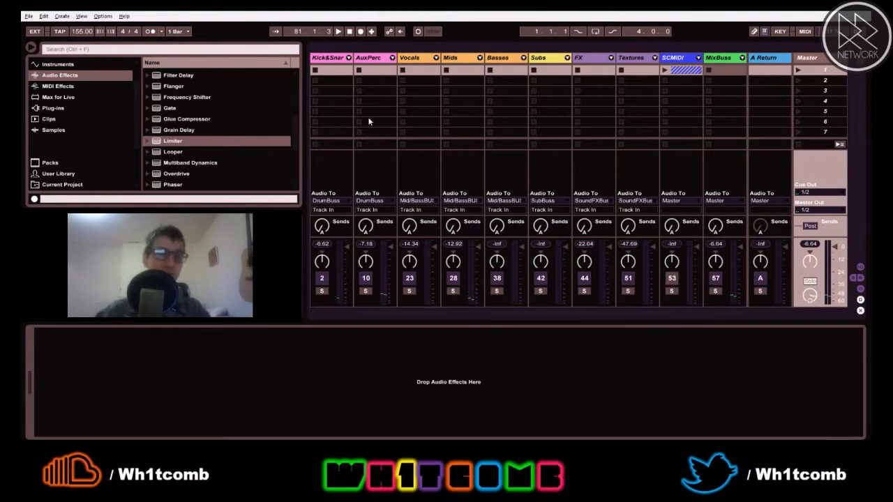
{"action": "key", "text": "space"}
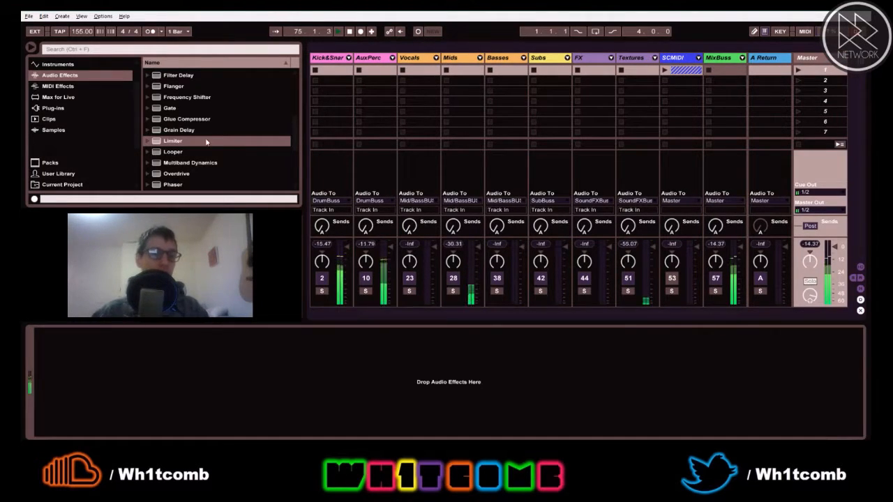
{"action": "left_click", "coordinate": [167, 120]}
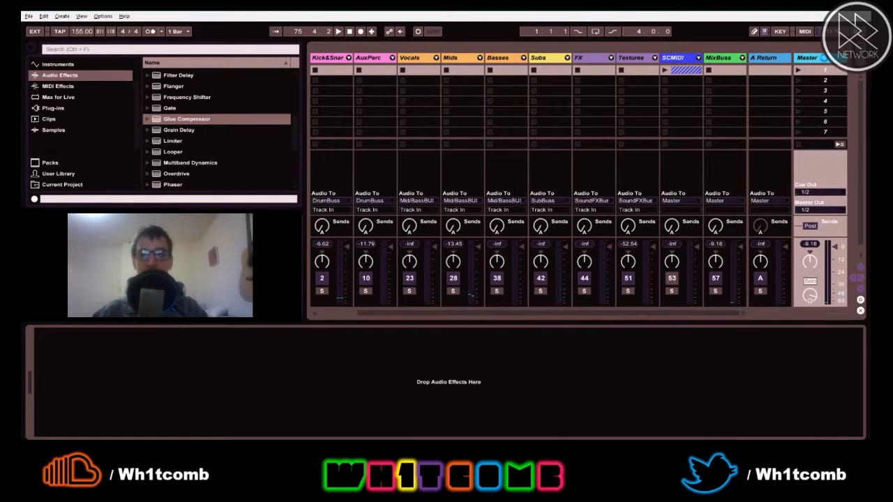
{"action": "key", "text": "Return"}
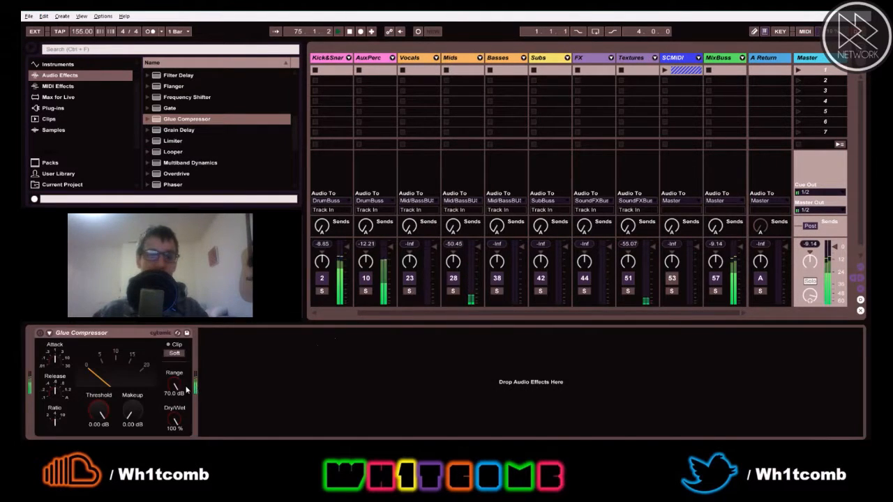
Set the Master Glue Compressor's threshold to -12.4 dB and its ratio to 2, checking the Master level during playback
{"action": "left_click_drag", "start_coordinate": [99, 410], "coordinate": [100, 421]}
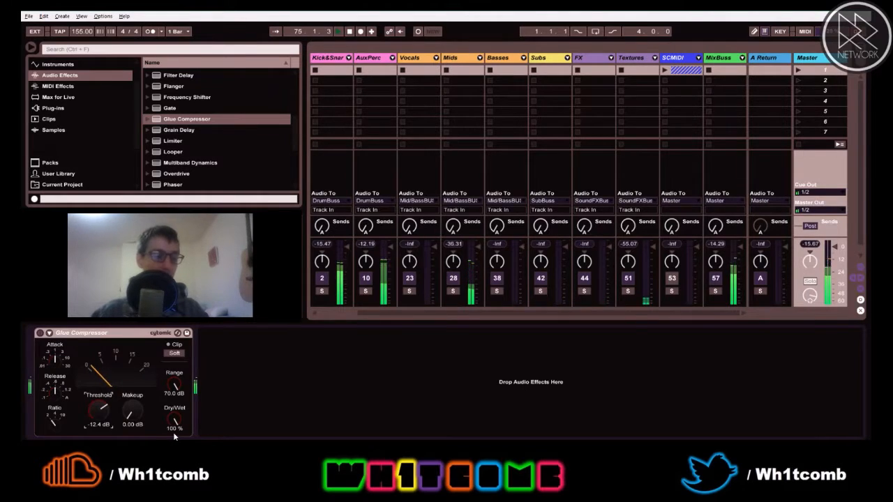
{"action": "key", "text": "Tab"}
{"action": "key", "text": "Tab"}
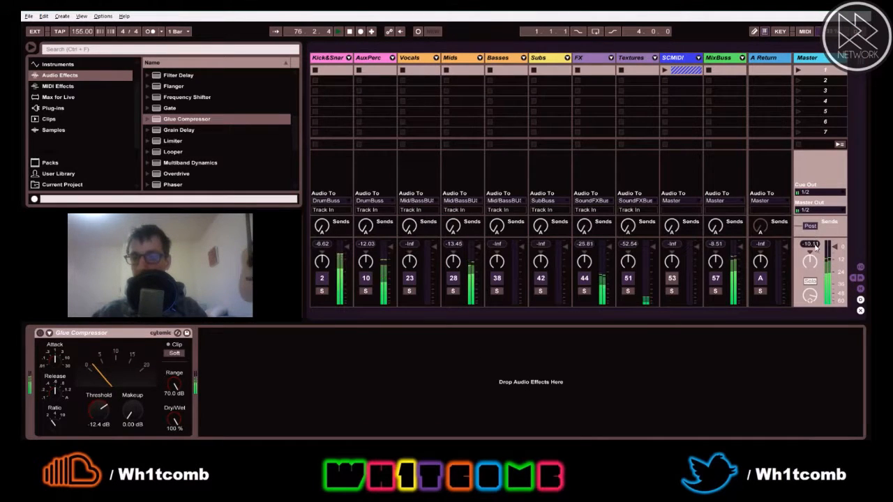
{"action": "key", "text": "space"}
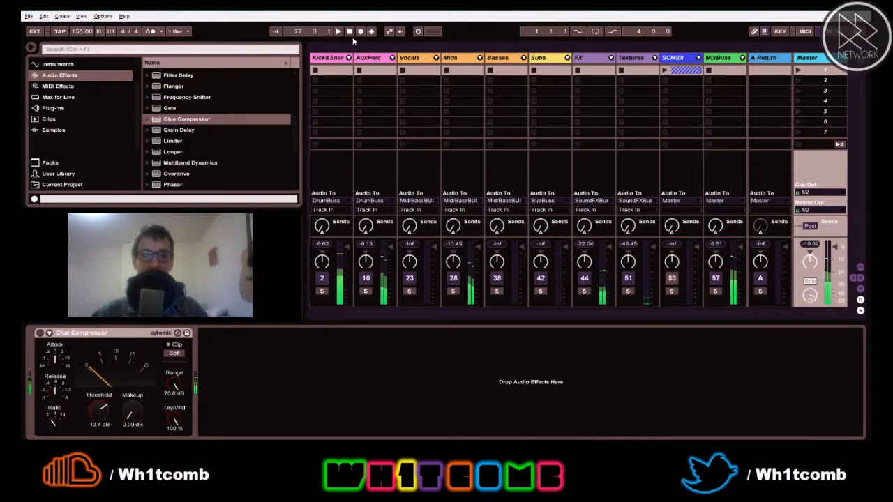
Play the track from the beginning and save the Live set as a file in the FutureBass SpeedRun 1 Project folder
{"action": "left_click", "coordinate": [350, 32]}
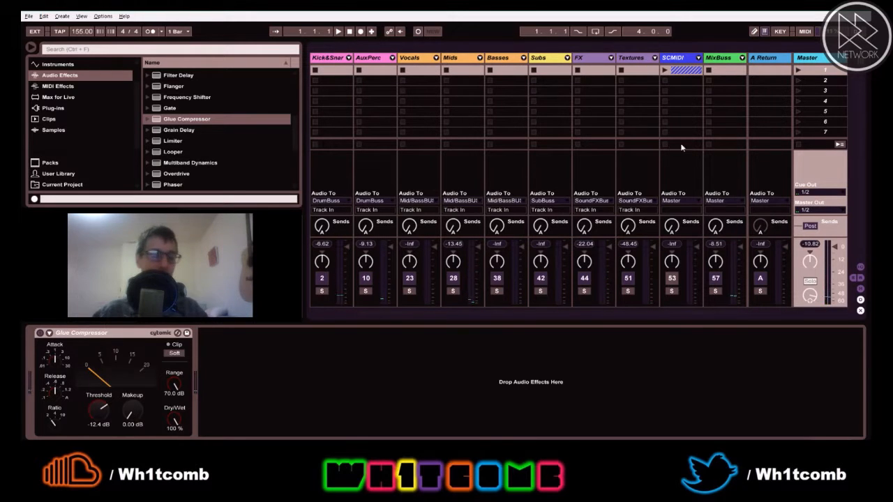
{"action": "key", "text": "space"}
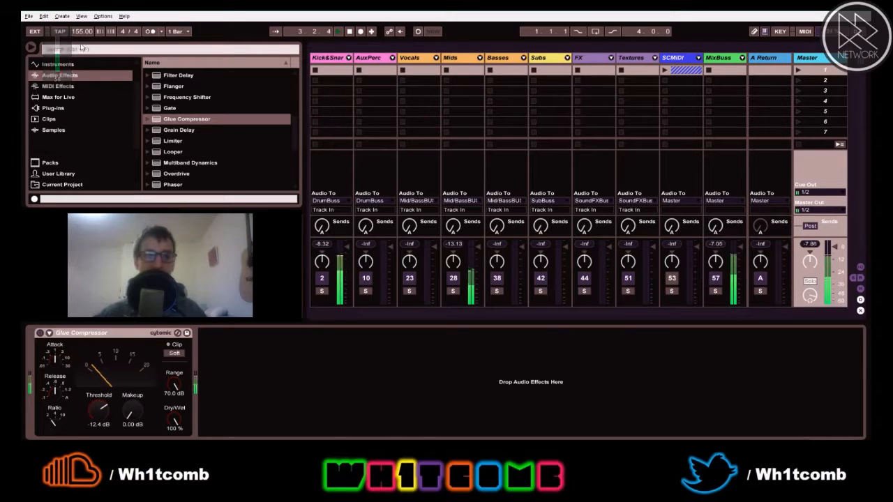
{"action": "left_click", "coordinate": [29, 16]}
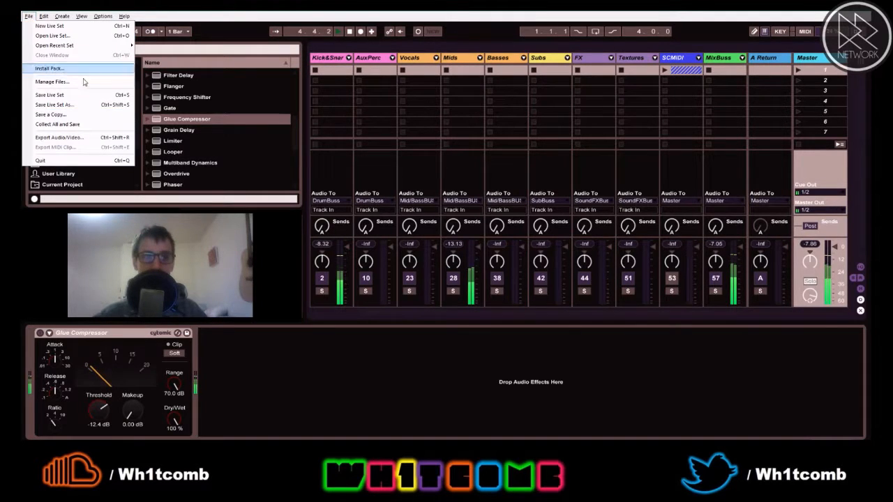
{"action": "left_click", "coordinate": [72, 107]}
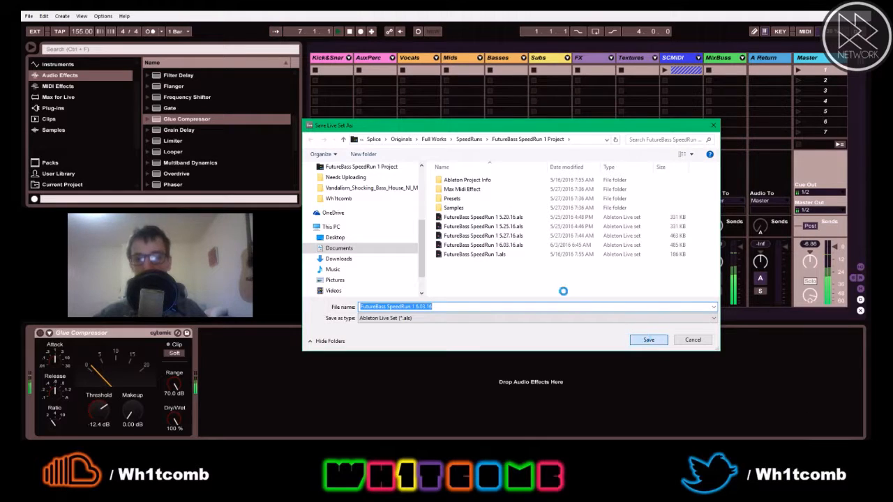
{"action": "left_click", "coordinate": [460, 235]}
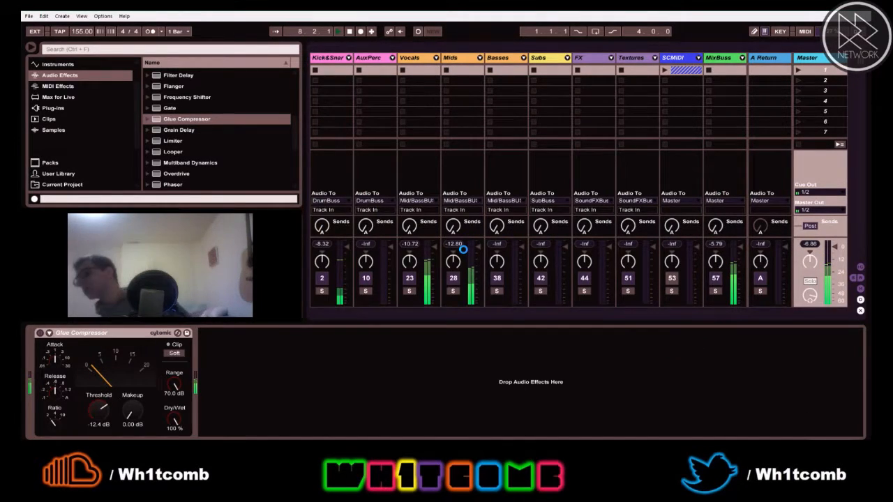
Adjust the system playback volume while the track plays
{"action": "key", "text": "XF86AudioLowerVolume"}
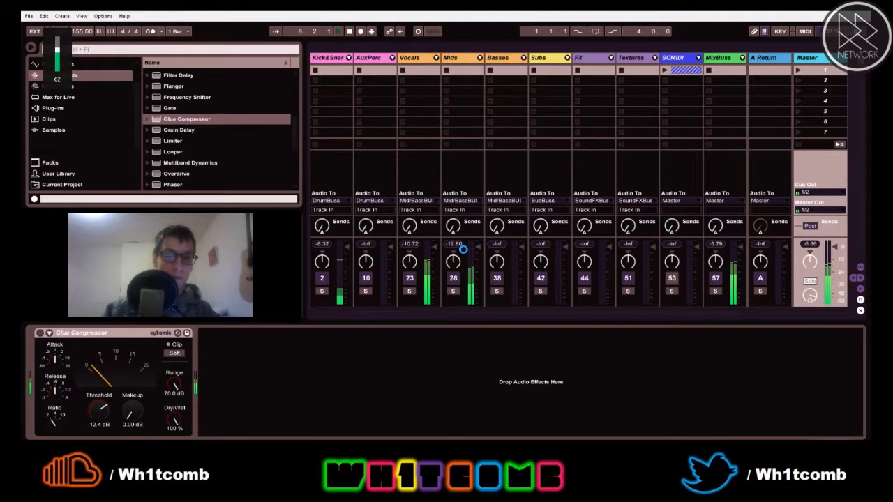
{"action": "key", "text": "XF86AudioRaiseVolume"}
{"action": "key", "text": "XF86AudioRaiseVolume"}
{"action": "key", "text": "XF86AudioRaiseVolume"}
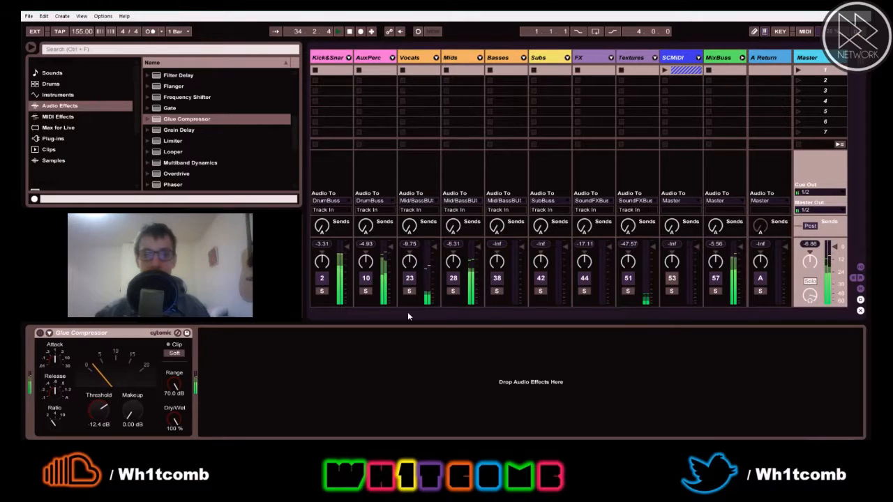
Set LoBoost in the Wh1tNYCompression rack on Mid/BassBUSS to -16 dB
{"action": "left_click_drag", "start_coordinate": [423, 318], "coordinate": [573, 316]}
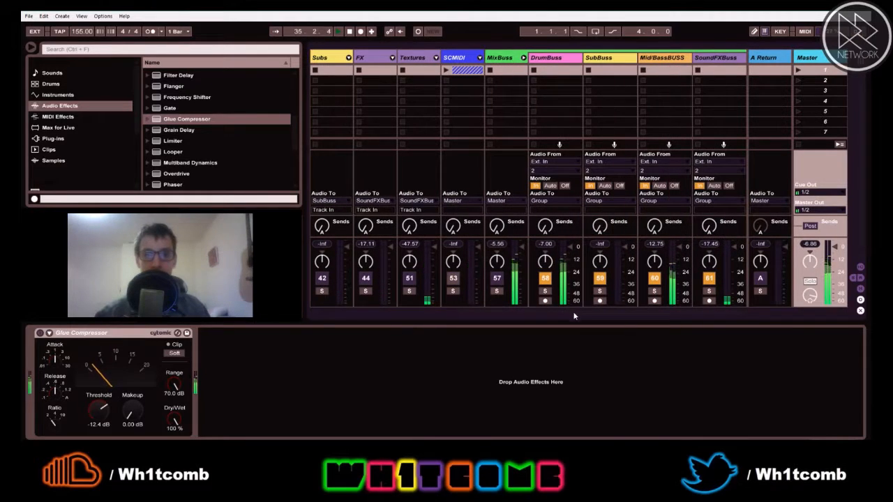
{"action": "left_click", "coordinate": [666, 58]}
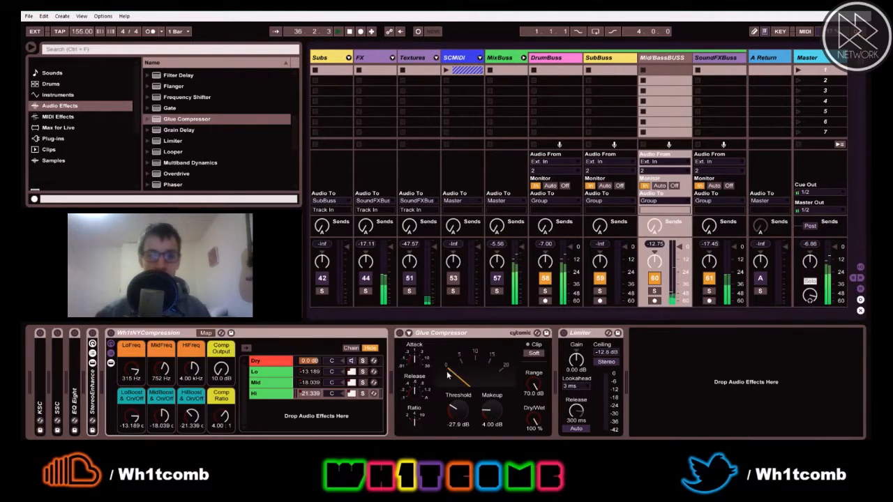
{"action": "left_click", "coordinate": [137, 427]}
{"action": "type", "text": "-10"}
{"action": "key", "text": "Return"}
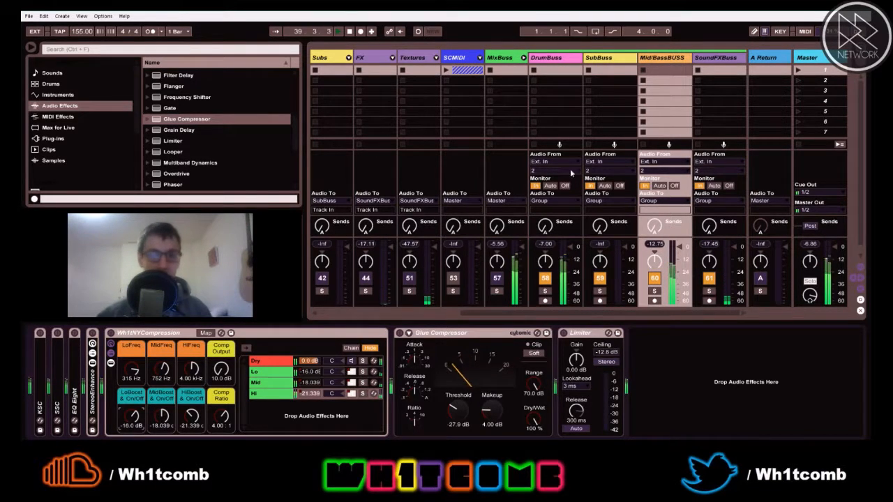
Fold the Wh1tNYCompression rack and the Glue Compressor on Mid/BassBUSS, and show the Master track's devices
{"action": "double_click", "coordinate": [149, 333]}
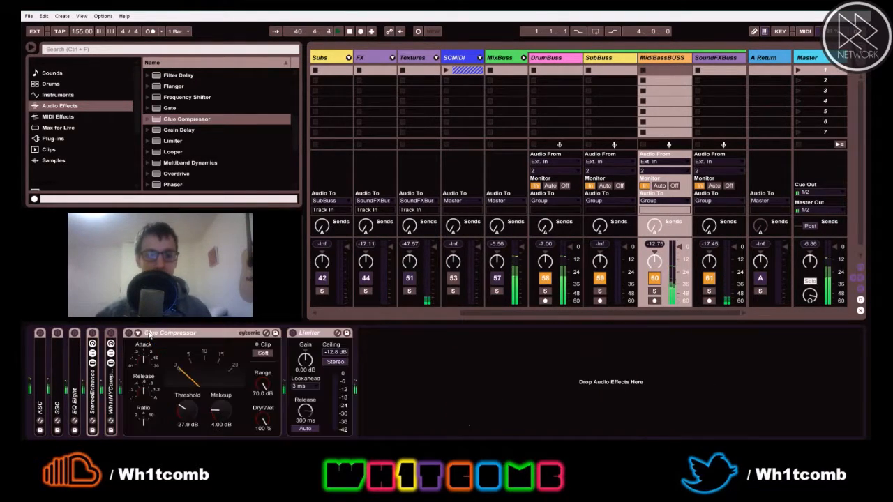
{"action": "double_click", "coordinate": [149, 333]}
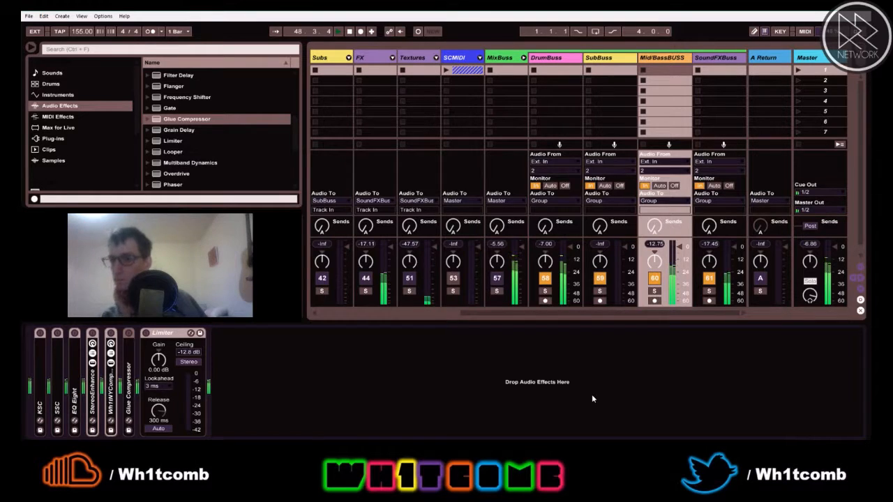
{"action": "left_click", "coordinate": [813, 62]}
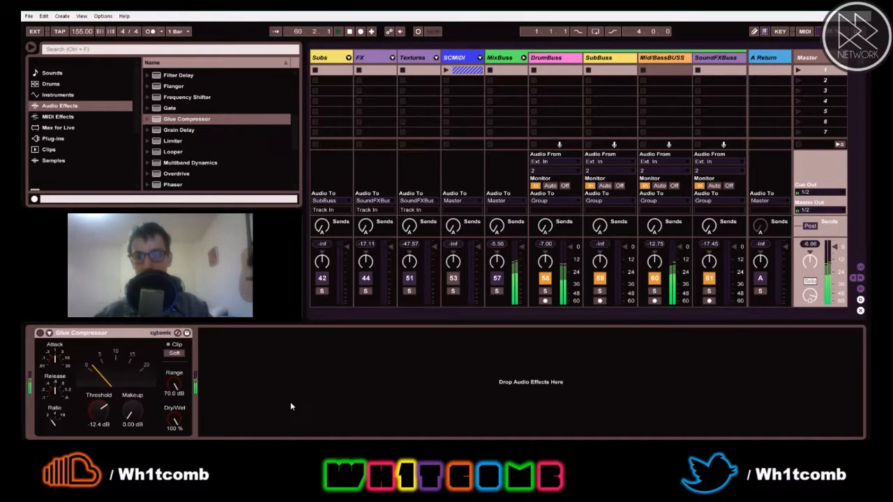
Set the Glue Compressor's Makeup on the Master to 4 dB and adjust the system playback volume to 50 while playing
{"action": "key", "text": "space"}
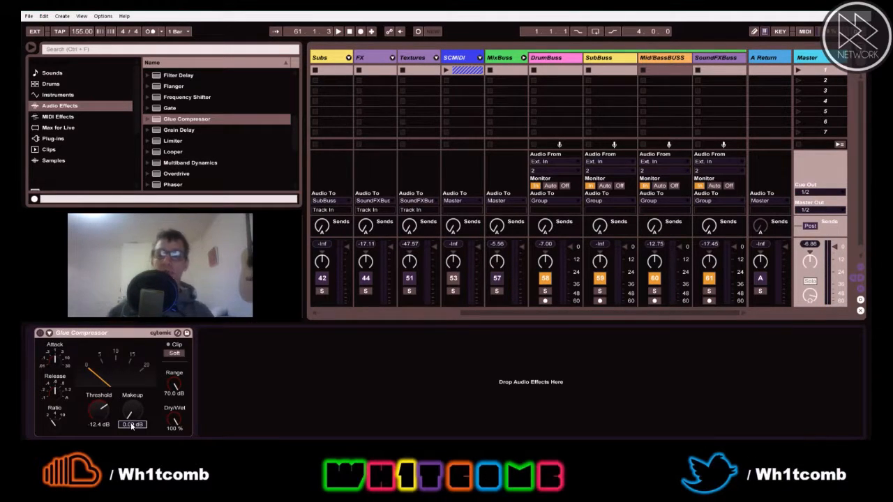
{"action": "type", "text": "4"}
{"action": "key", "text": "Return"}
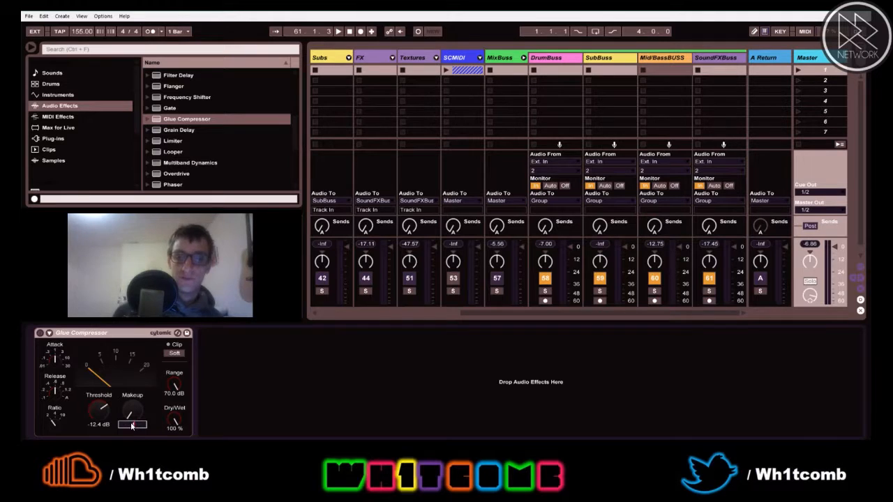
{"action": "key", "text": "space"}
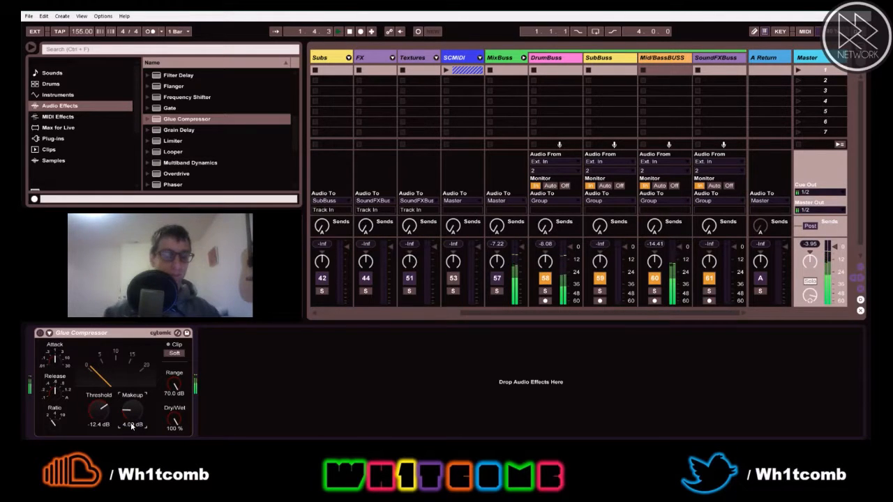
{"action": "key", "text": "XF86AudioRaiseVolume"}
{"action": "key", "text": "XF86AudioLowerVolume"}
{"action": "key", "text": "XF86AudioLowerVolume"}
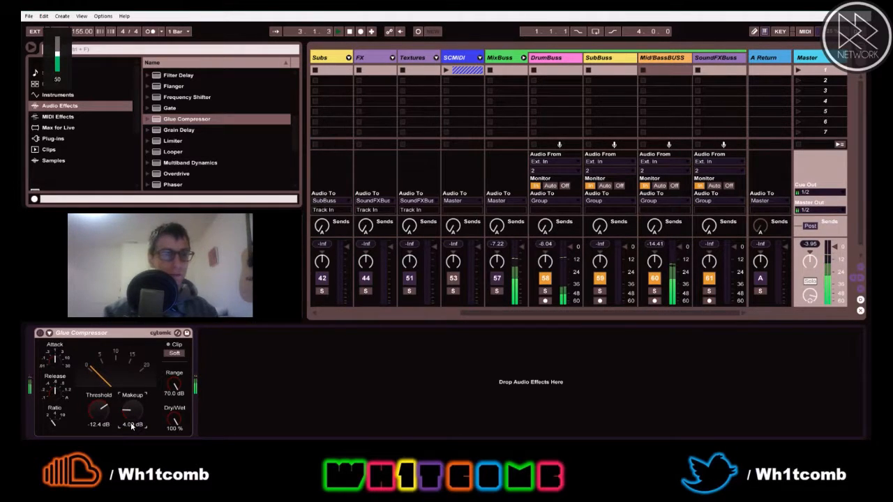
Play the arrangement from the start of the first DropSwitch section and show the Master track's devices
{"action": "key", "text": "Tab"}
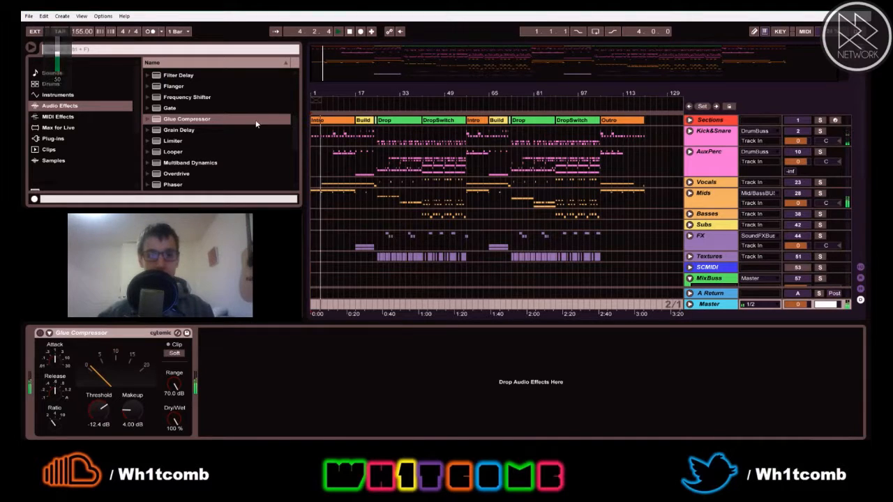
{"action": "left_click", "coordinate": [378, 202]}
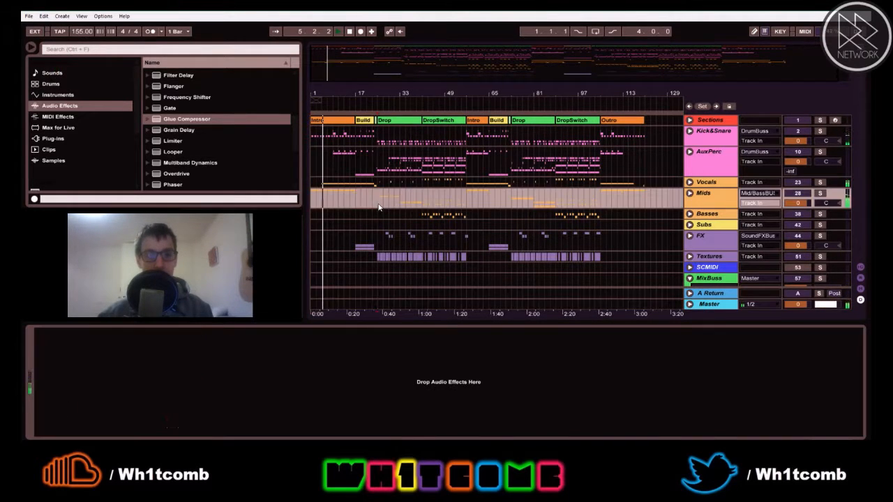
{"action": "left_click", "coordinate": [423, 207]}
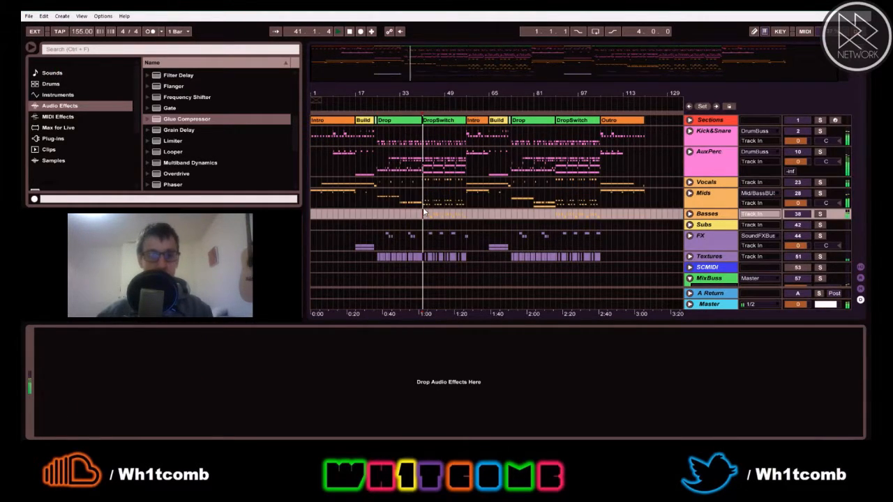
{"action": "key", "text": "Tab"}
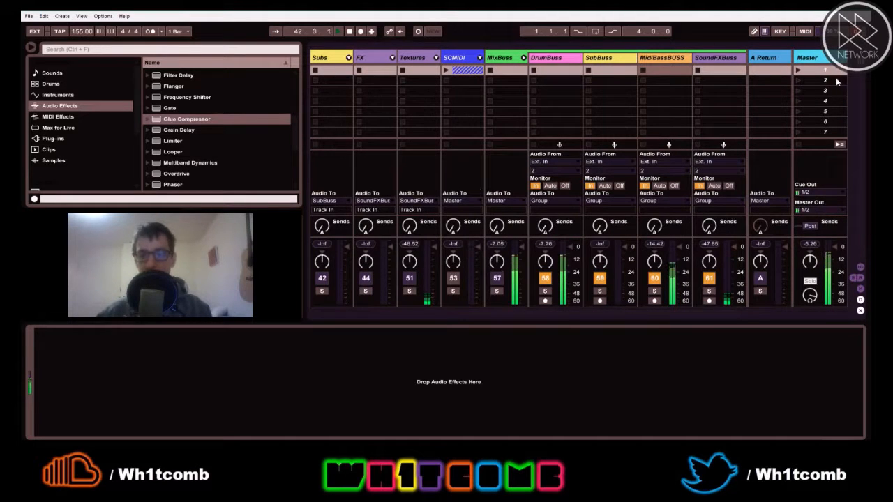
{"action": "left_click", "coordinate": [815, 60]}
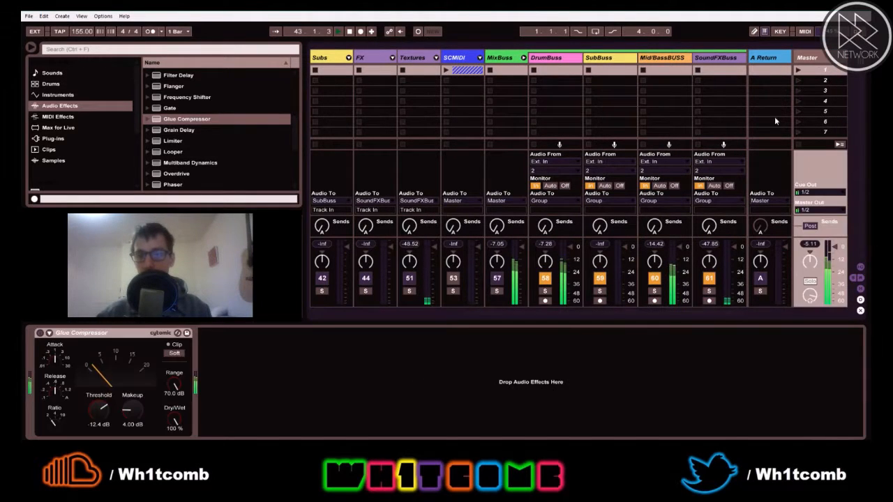
Reset the Glue Compressor's Makeup to 0 dB and add a Utility after it on the Master
{"action": "left_click", "coordinate": [131, 424]}
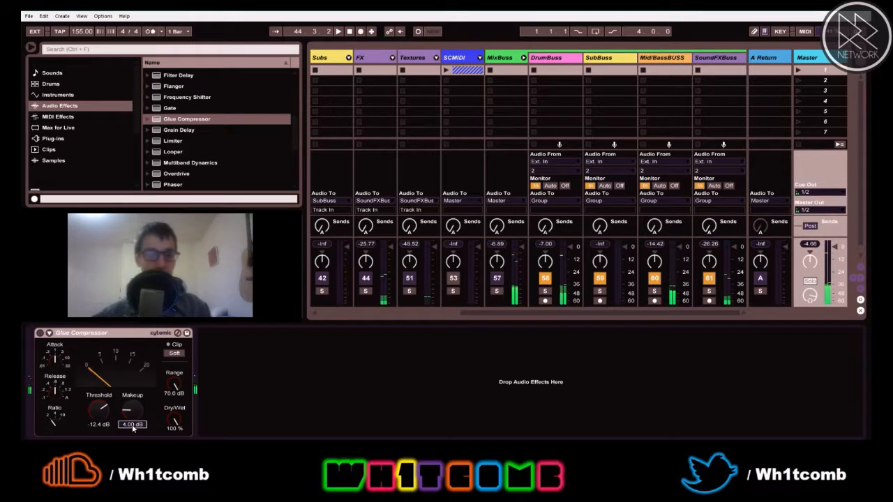
{"action": "key", "text": "Delete"}
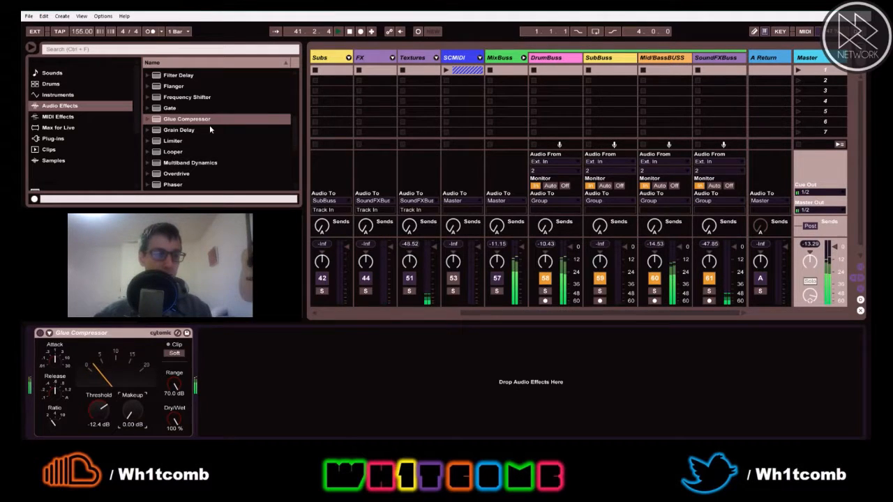
{"action": "scroll", "coordinate": [209, 128], "scroll_direction": "down", "scroll_amount": 4}
{"action": "scroll", "coordinate": [181, 156], "scroll_direction": "up", "scroll_amount": 1}
{"action": "left_click_drag", "start_coordinate": [174, 173], "coordinate": [334, 396]}
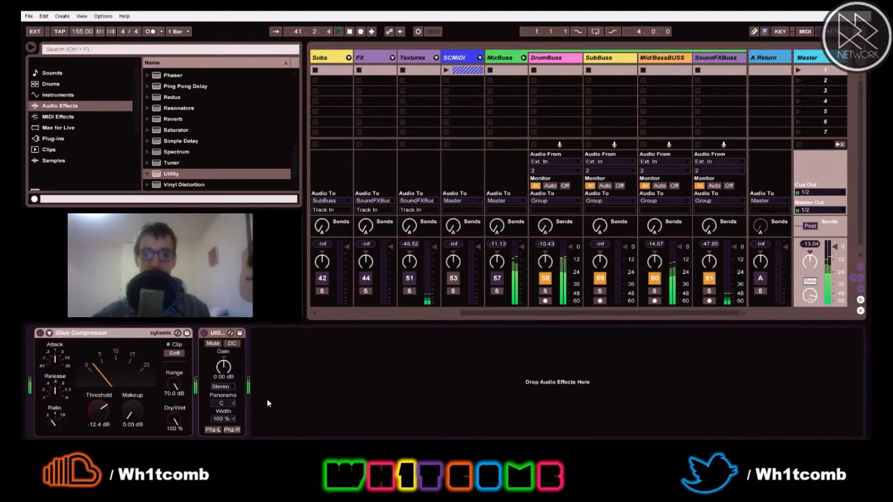
Play the arrangement from inside the first Drop section and bring the Master track's devices back into view
{"action": "key", "text": "Tab"}
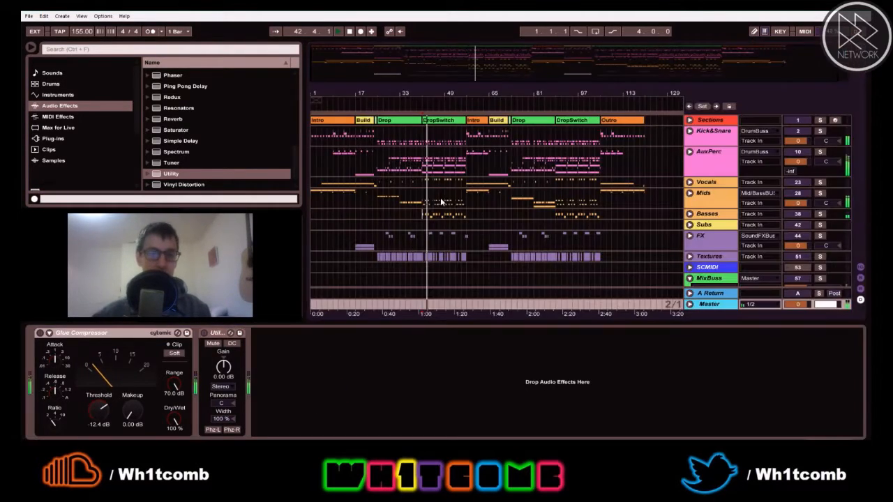
{"action": "left_click", "coordinate": [409, 171]}
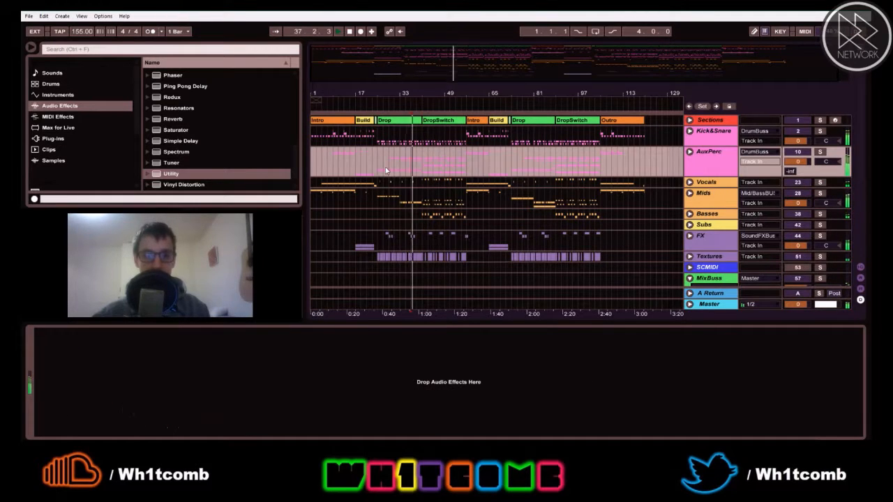
{"action": "key", "text": "Tab"}
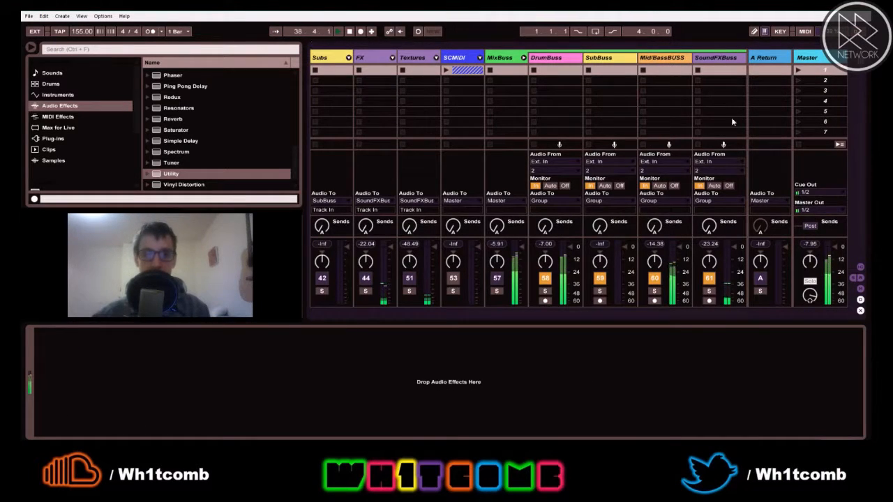
{"action": "left_click", "coordinate": [808, 58]}
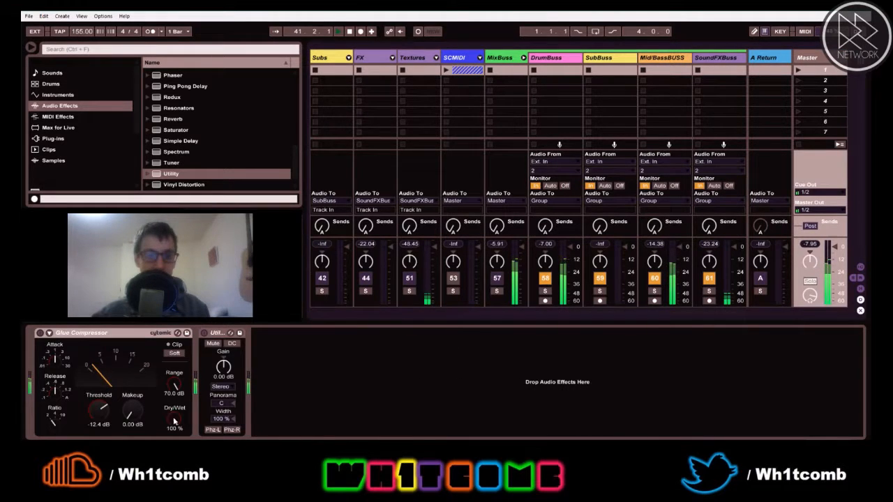
Try a Gain of 4 dB on the Master's Utility, then raise it to 6 dB
{"action": "left_click", "coordinate": [224, 379]}
{"action": "type", "text": "4"}
{"action": "key", "text": "Return"}
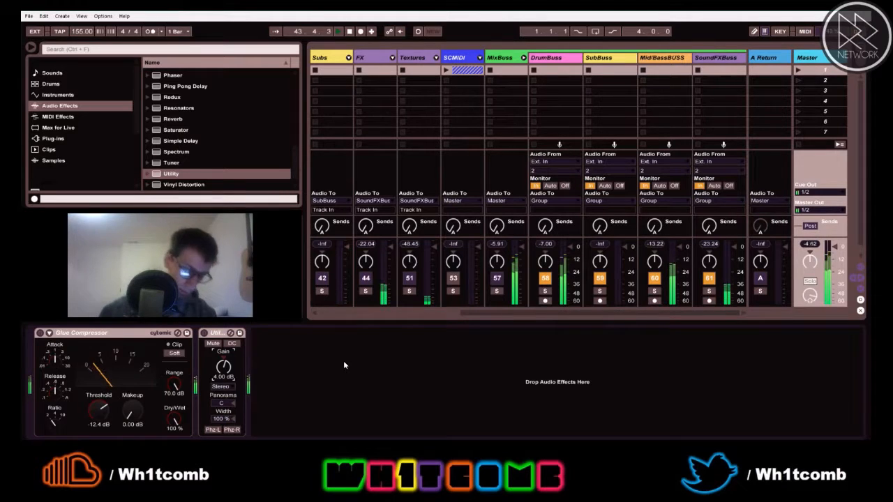
{"action": "left_click", "coordinate": [222, 378]}
{"action": "type", "text": "6"}
{"action": "key", "text": "Return"}
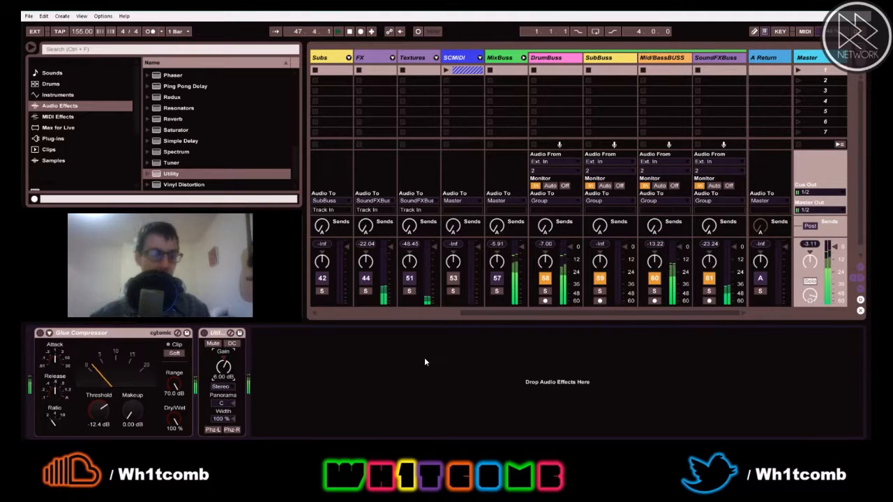
Stop and restart playback in the arrangement from several points around the first Build and Drop sections
{"action": "key", "text": "Tab"}
{"action": "left_click", "coordinate": [349, 32]}
{"action": "key", "text": "space"}
{"action": "left_click", "coordinate": [360, 163]}
{"action": "key", "text": "space"}
{"action": "key", "text": "space"}
{"action": "left_click", "coordinate": [357, 163]}
{"action": "key", "text": "space"}
{"action": "key", "text": "space"}
{"action": "left_click", "coordinate": [389, 161]}
{"action": "key", "text": "space"}
{"action": "key", "text": "space"}
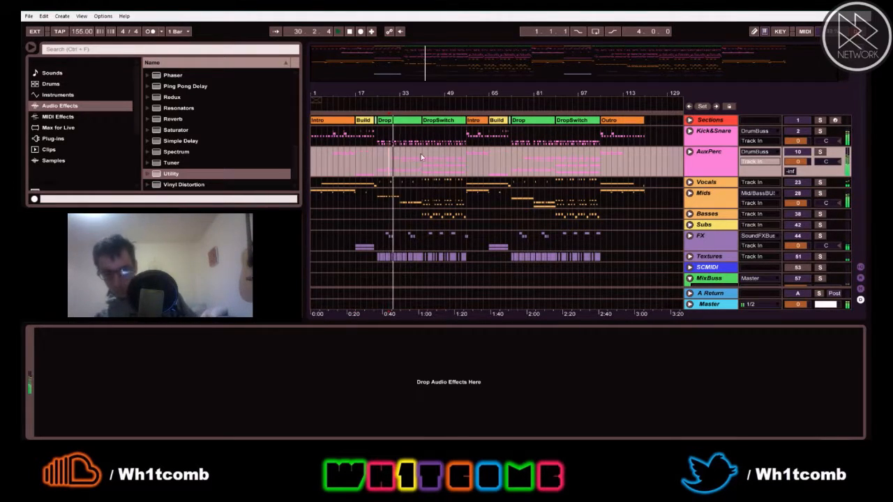
{"action": "key", "text": "space"}
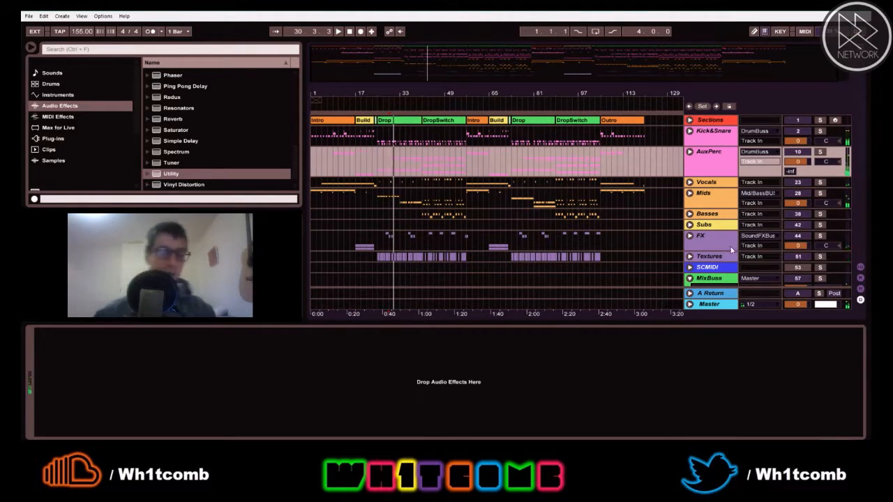
Add a Limiter after the Utility on the Master and set its Ceiling to -1.50 dB
{"action": "left_click", "coordinate": [704, 305]}
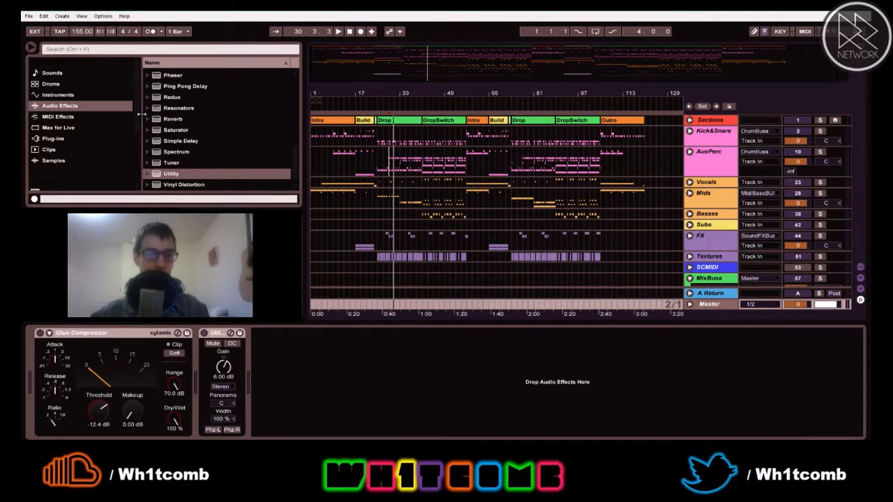
{"action": "scroll", "coordinate": [206, 175], "scroll_direction": "down", "scroll_amount": 1}
{"action": "scroll", "coordinate": [194, 174], "scroll_direction": "up", "scroll_amount": 5}
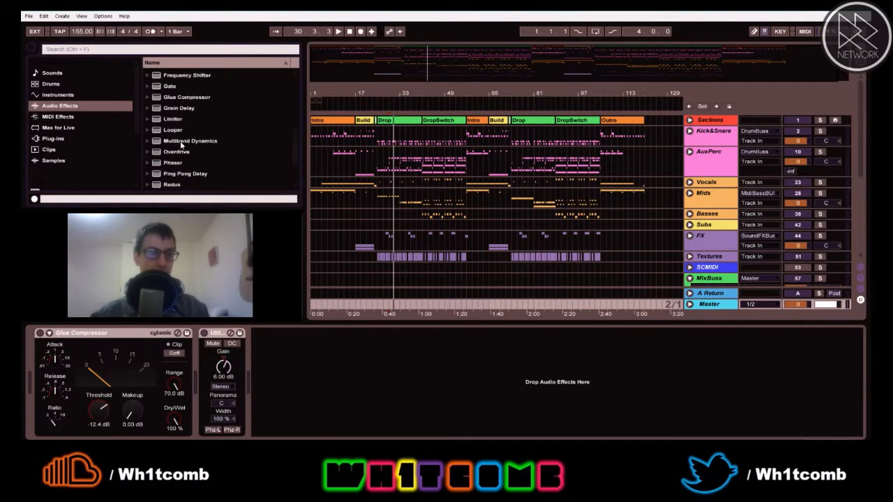
{"action": "left_click_drag", "start_coordinate": [200, 176], "coordinate": [311, 347]}
{"action": "left_click", "coordinate": [307, 355]}
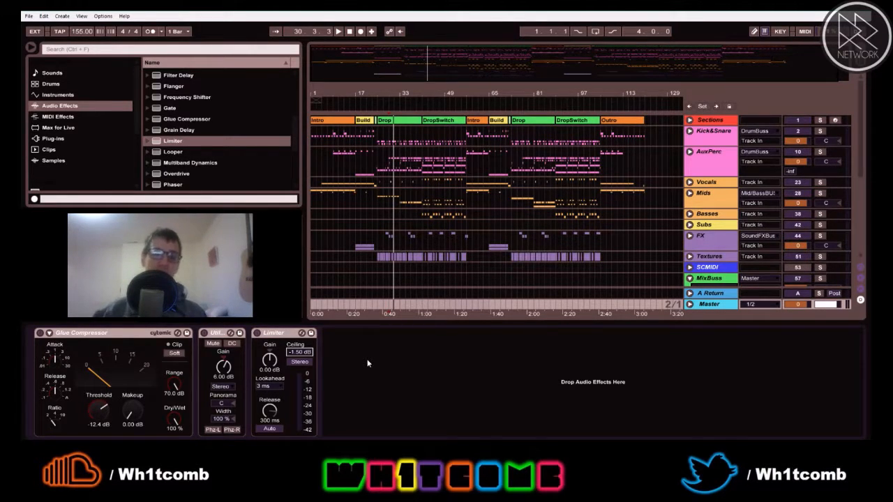
Set the Master Limiter's Gain to 7 dB and play the first Drop
{"action": "left_click", "coordinate": [271, 370]}
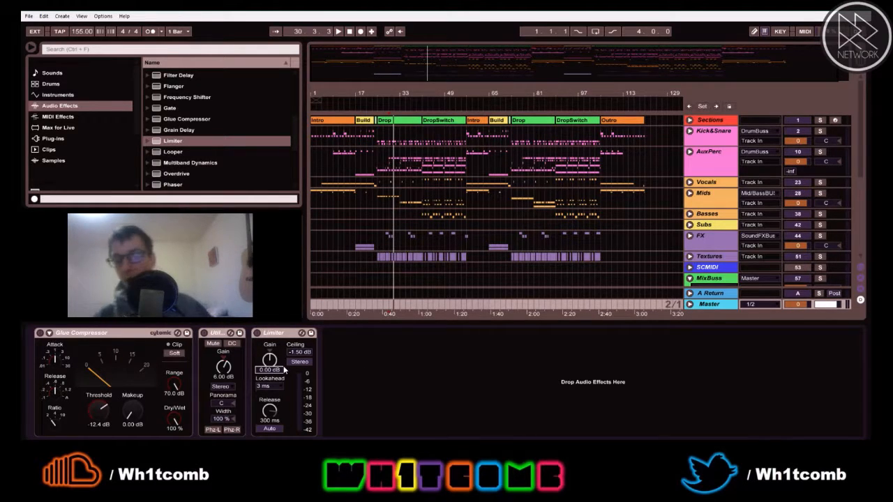
{"action": "type", "text": "7"}
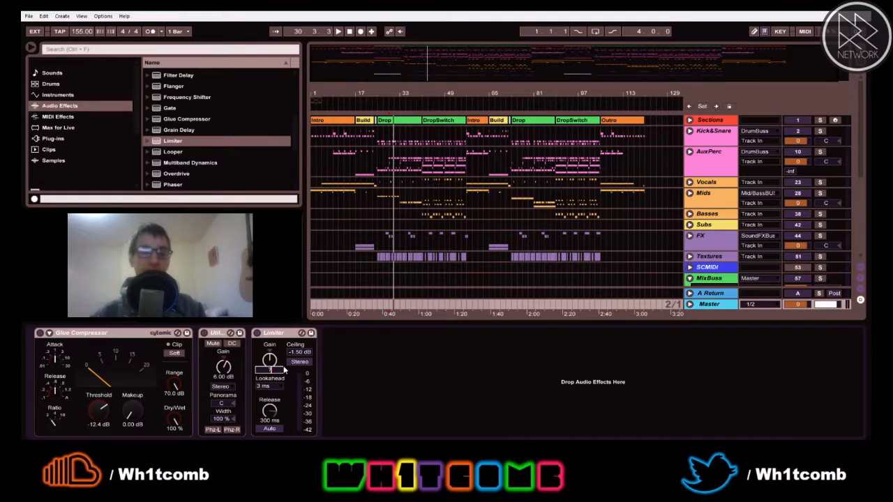
{"action": "key", "text": "Return"}
{"action": "key", "text": "space"}
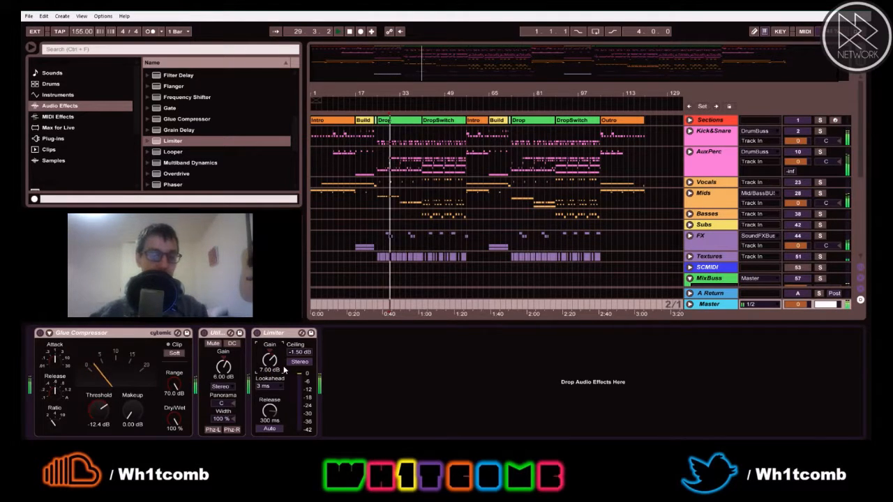
Lower the system playback volume, restart the Drop, and bring the volume up to 30 while it plays
{"action": "key", "text": "space"}
{"action": "key", "text": "XF86AudioLowerVolume"}
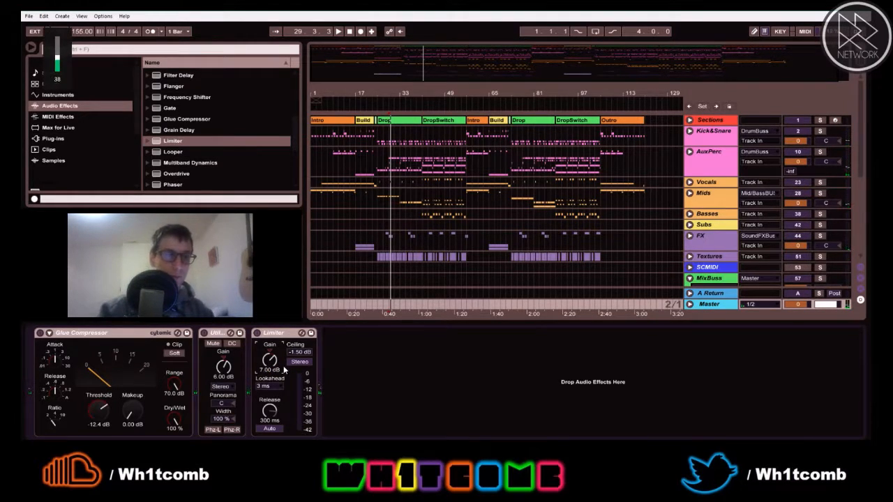
{"action": "key", "text": "space"}
{"action": "key", "text": "XF86AudioRaiseVolume"}
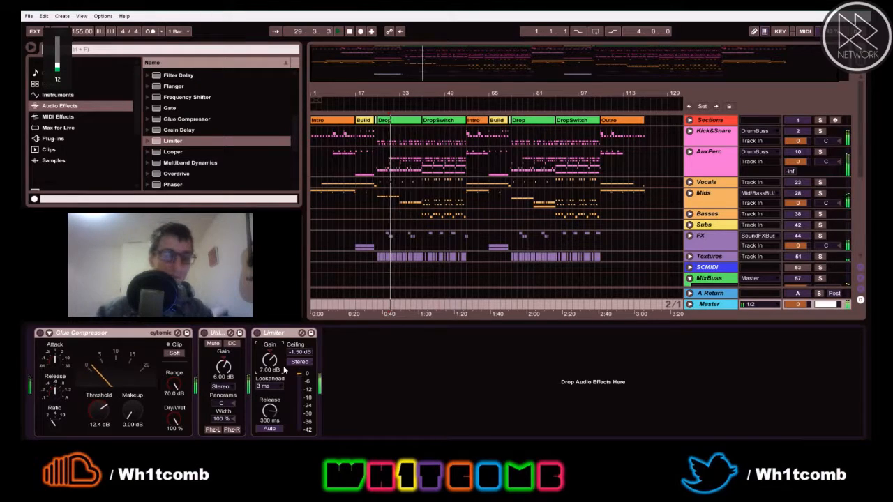
{"action": "key", "text": "XF86AudioRaiseVolume"}
{"action": "key", "text": "XF86AudioRaiseVolume"}
{"action": "key", "text": "XF86AudioRaiseVolume"}
{"action": "key", "text": "XF86AudioRaiseVolume"}
{"action": "key", "text": "XF86AudioRaiseVolume"}
{"action": "key", "text": "XF86AudioRaiseVolume"}
{"action": "key", "text": "XF86AudioRaiseVolume"}
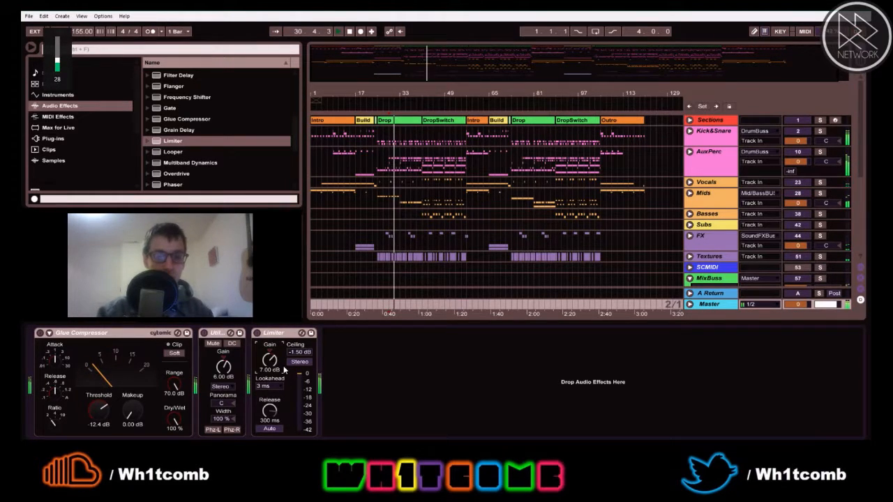
{"action": "key", "text": "XF86AudioRaiseVolume"}
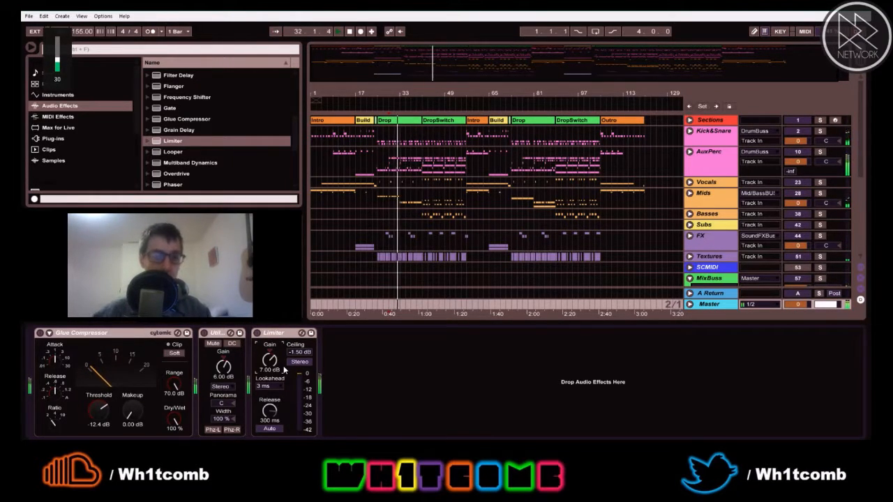
Set the Master Limiter's Lookahead to 1.5 ms and its Release to 201 ms
{"action": "left_click", "coordinate": [268, 387]}
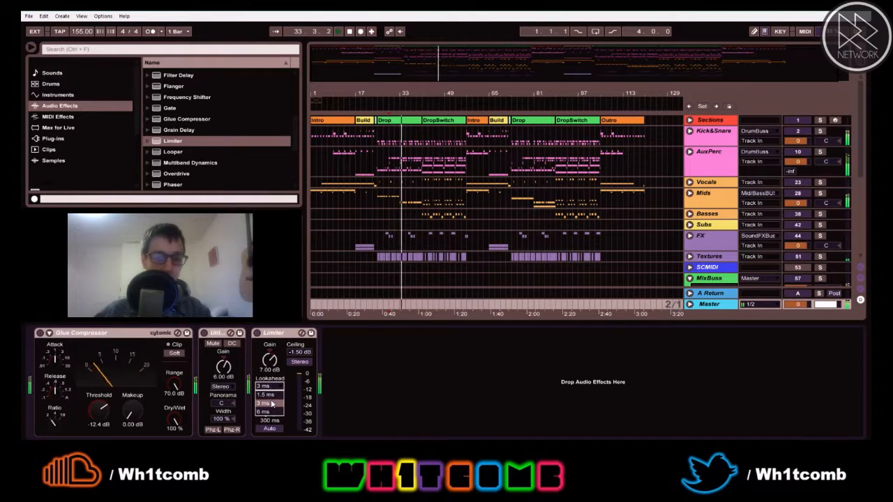
{"action": "left_click", "coordinate": [269, 394]}
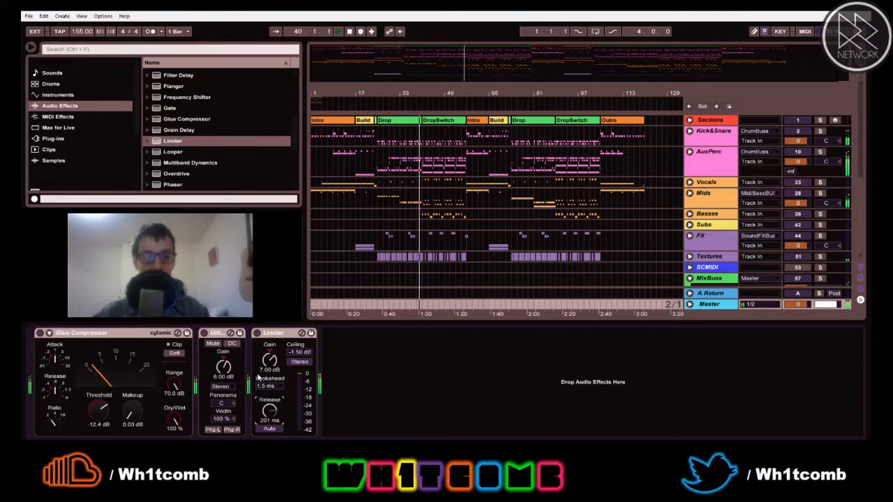
Try a Gain of 10 dB on the Master's Limiter, then return it to 7 dB
{"action": "scroll", "coordinate": [269, 371], "scroll_direction": "up", "scroll_amount": 6}
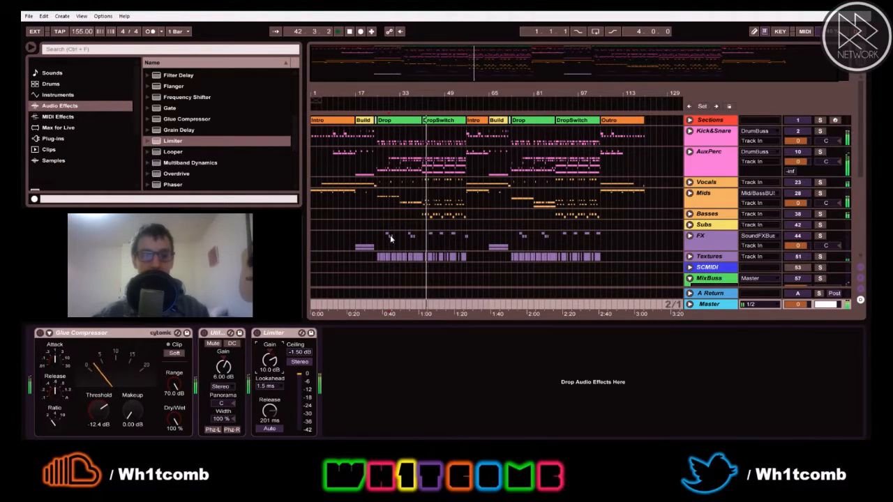
{"action": "left_click", "coordinate": [270, 371]}
{"action": "type", "text": "7"}
{"action": "key", "text": "Return"}
Play the limited mix through part of the first Drop and from the start of the first DropSwitch
{"action": "key", "text": "space"}
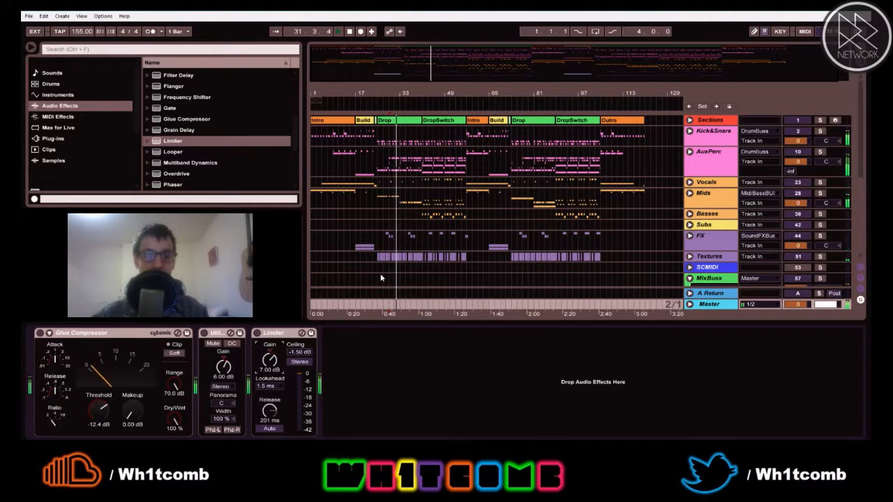
{"action": "left_click", "coordinate": [422, 205]}
{"action": "key", "text": "space"}
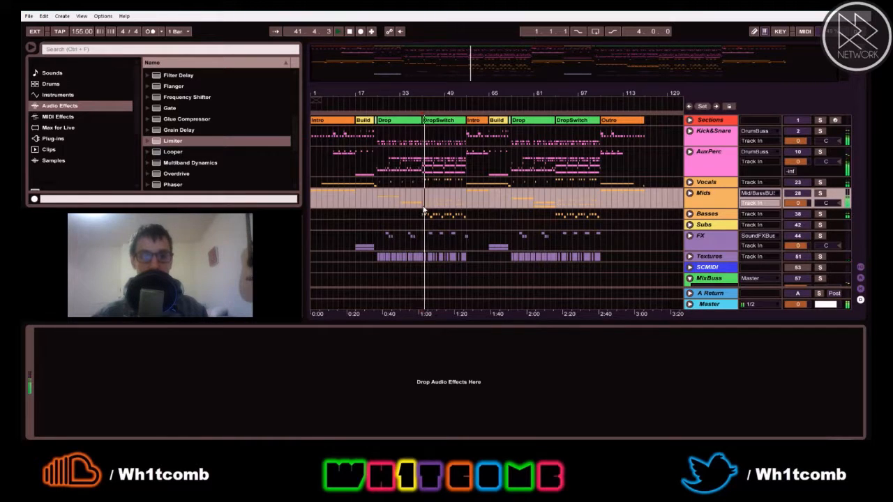
Stop playback and examine the DrumBuss effect chain inside the MixBuss group
{"action": "key", "text": "space"}
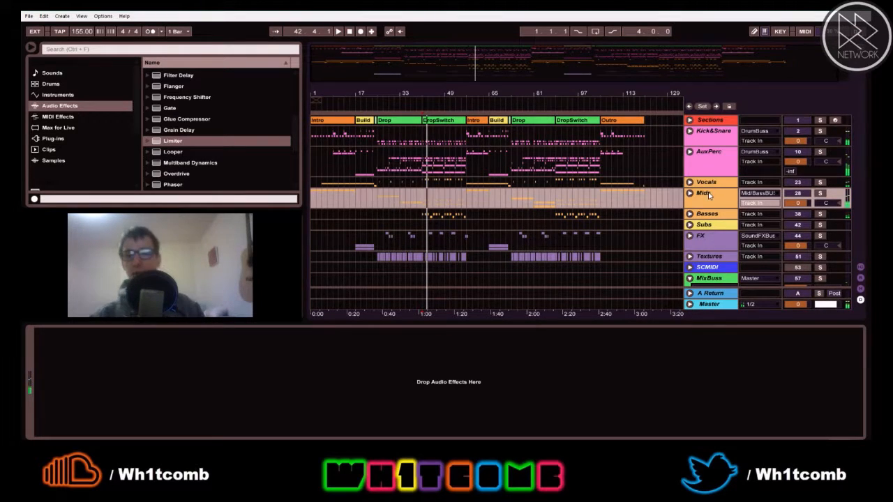
{"action": "scroll", "coordinate": [728, 222], "scroll_direction": "down", "scroll_amount": 3}
{"action": "left_click", "coordinate": [710, 238]}
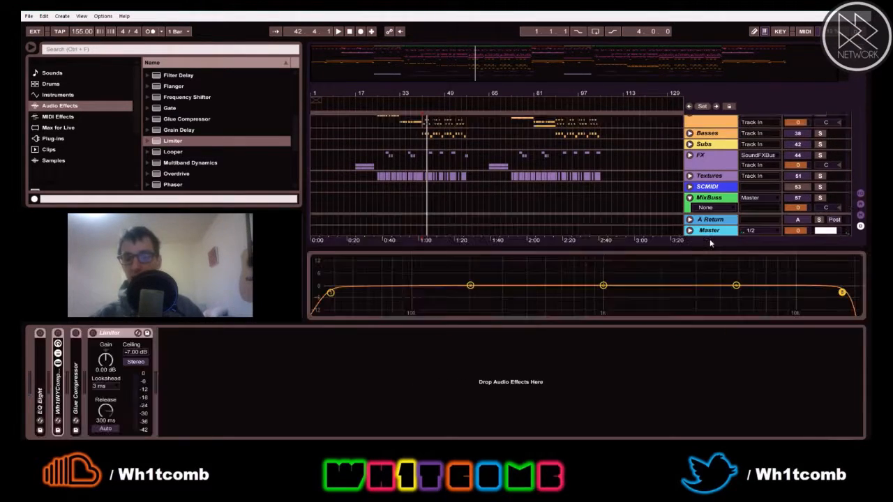
{"action": "scroll", "coordinate": [661, 198], "scroll_direction": "down", "scroll_amount": 5}
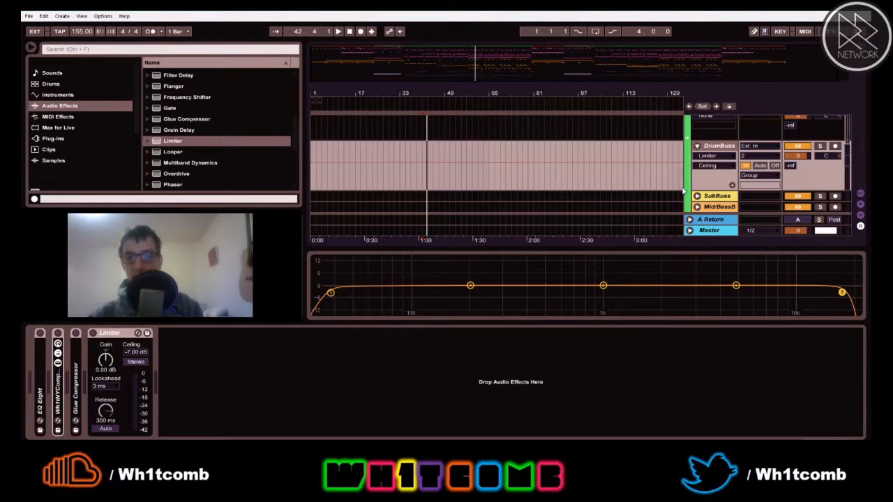
Resume playback with the Mid/BassBuss effect chain shown, collapsing its KSC compressor and folding the MixBuss group
{"action": "left_click", "coordinate": [714, 160]}
{"action": "key", "text": "space"}
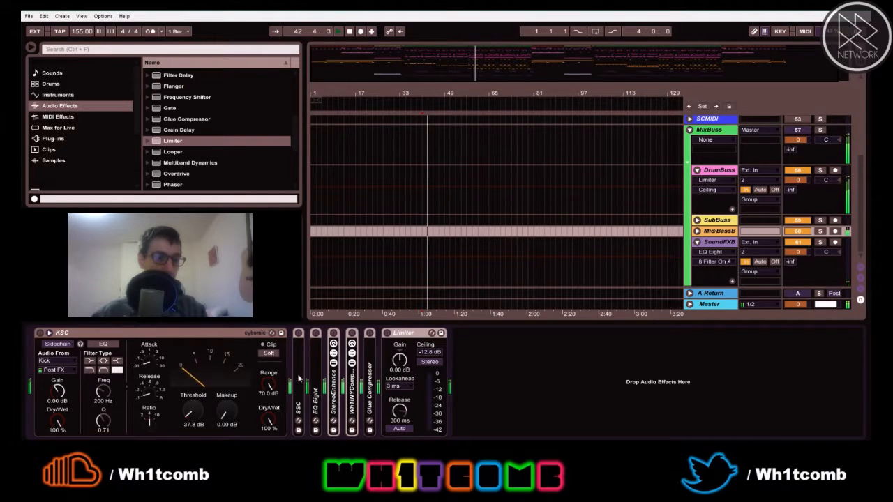
{"action": "double_click", "coordinate": [119, 334]}
{"action": "scroll", "coordinate": [633, 218], "scroll_direction": "up", "scroll_amount": 3}
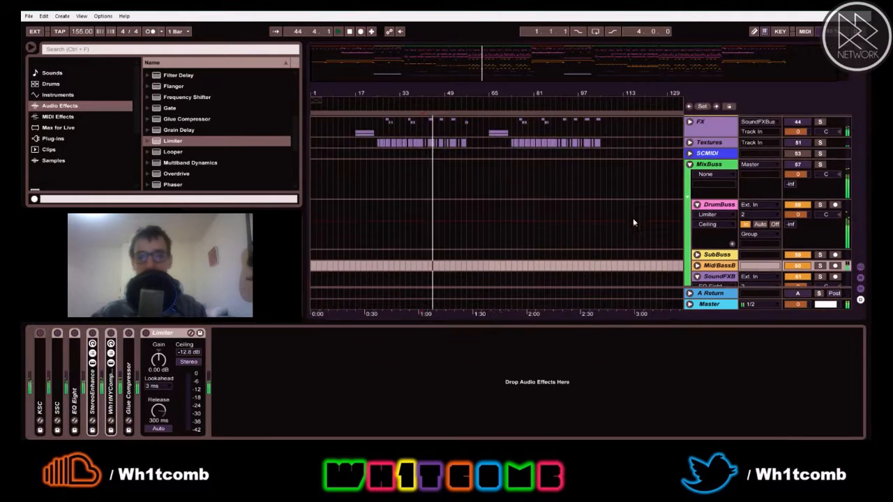
{"action": "left_click", "coordinate": [690, 164]}
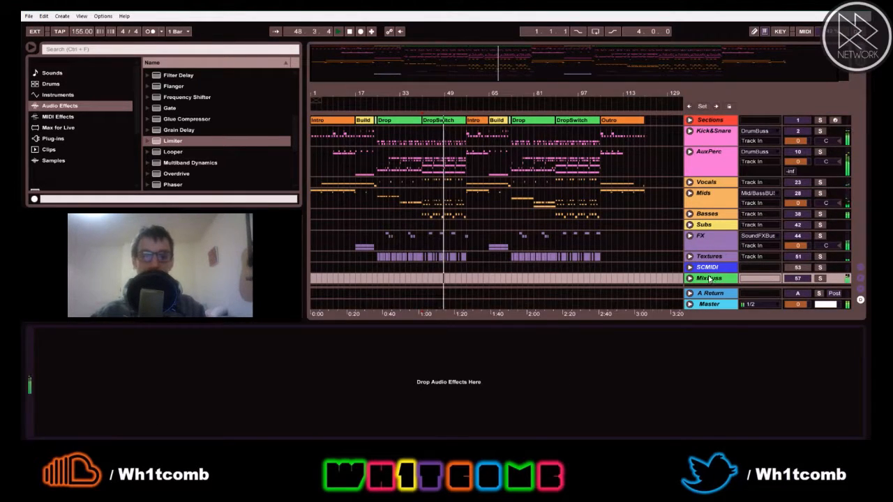
Set the Master Limiter's Gain to 5 dB, then stop playback and return the song position to the start
{"action": "left_click", "coordinate": [708, 305]}
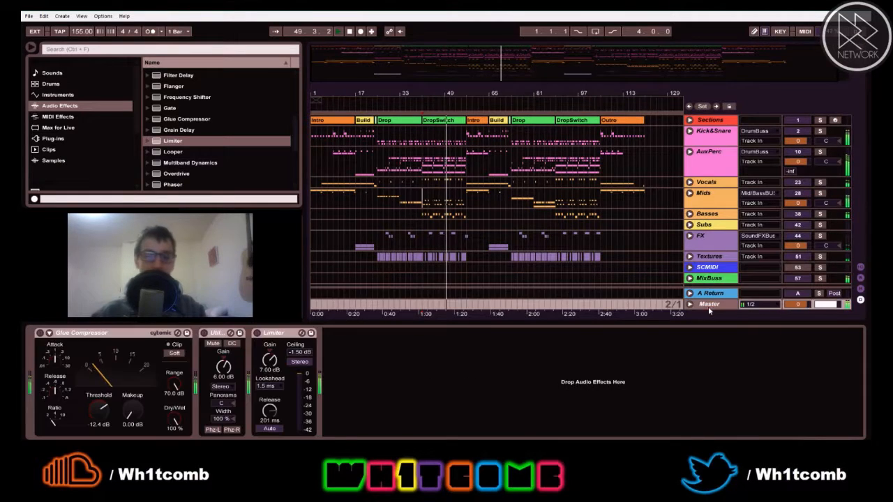
{"action": "left_click", "coordinate": [263, 372]}
{"action": "type", "text": "5"}
{"action": "key", "text": "Return"}
{"action": "key", "text": "space"}
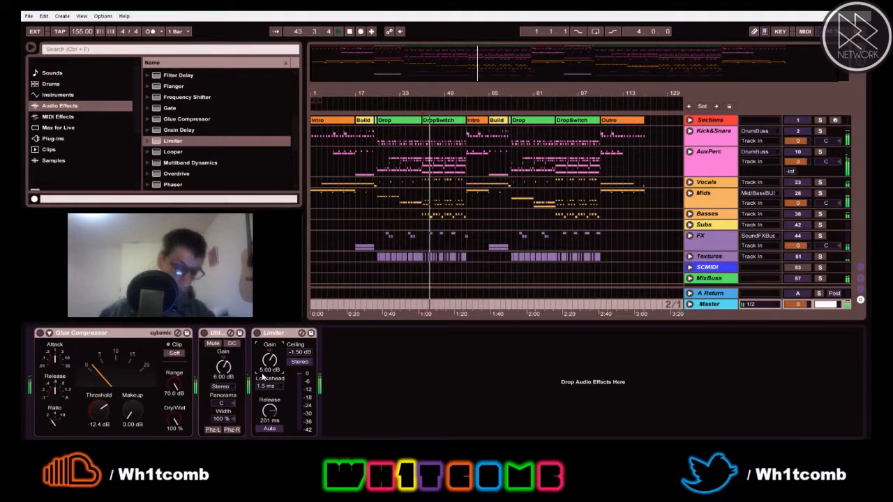
{"action": "left_click", "coordinate": [350, 31]}
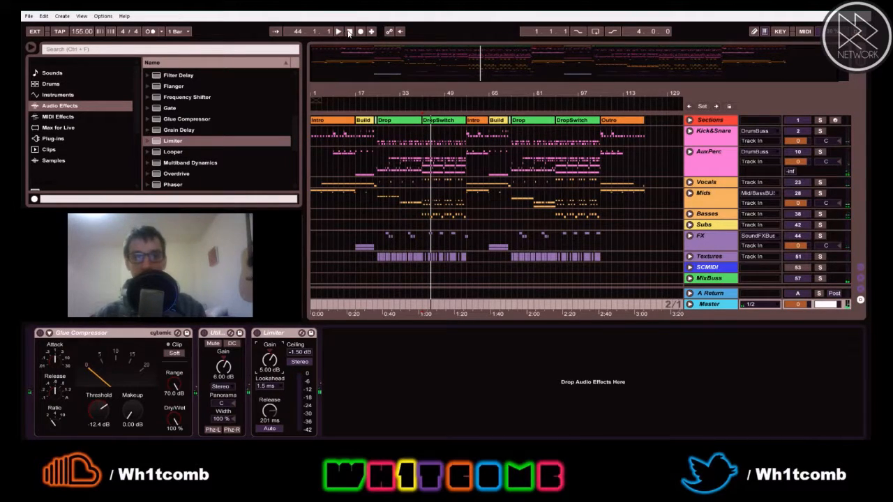
{"action": "left_click", "coordinate": [349, 32]}
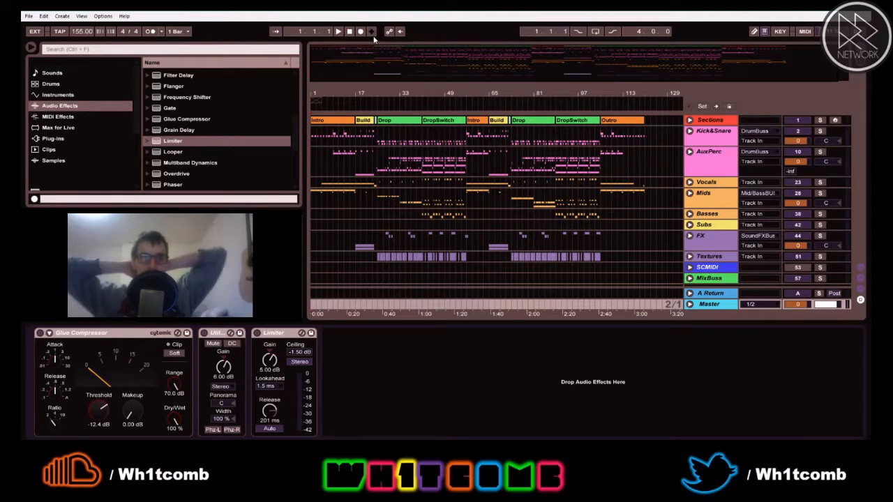